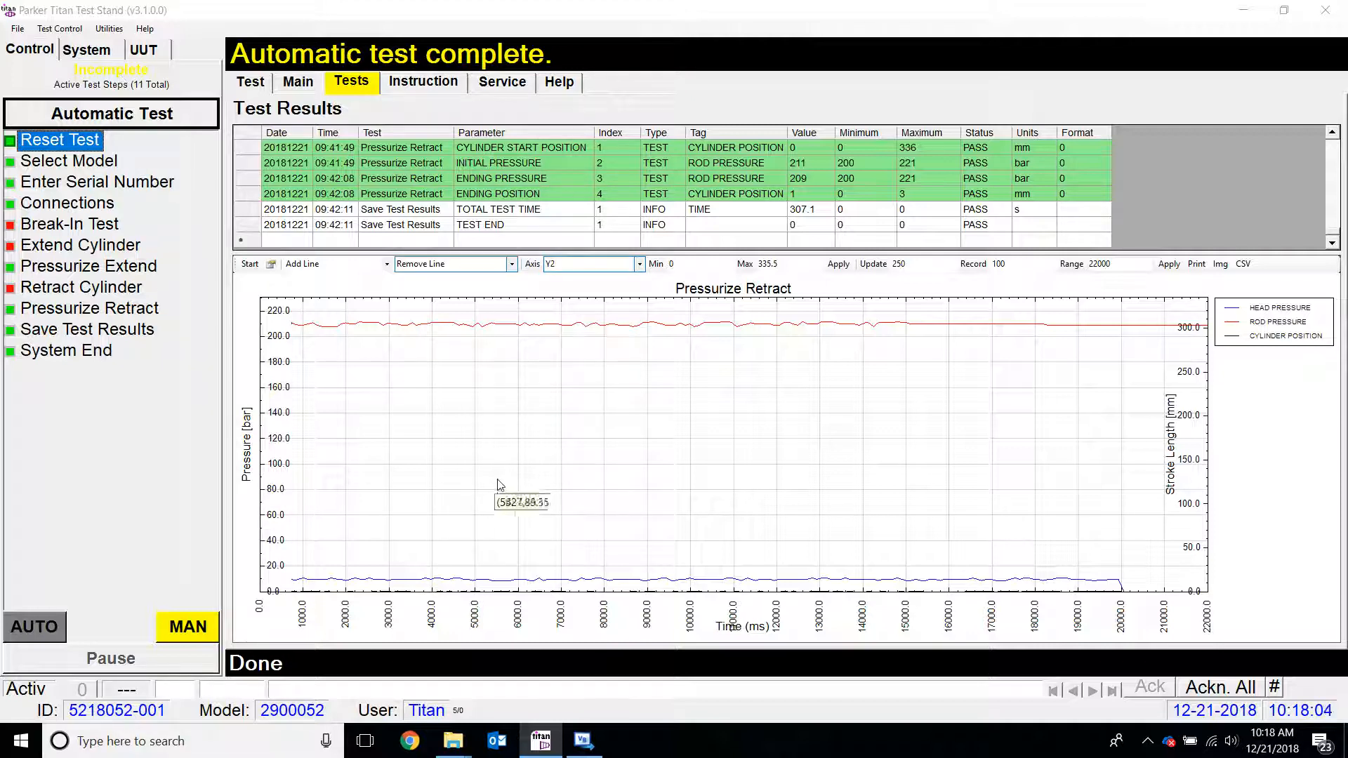
left_click(114, 31)
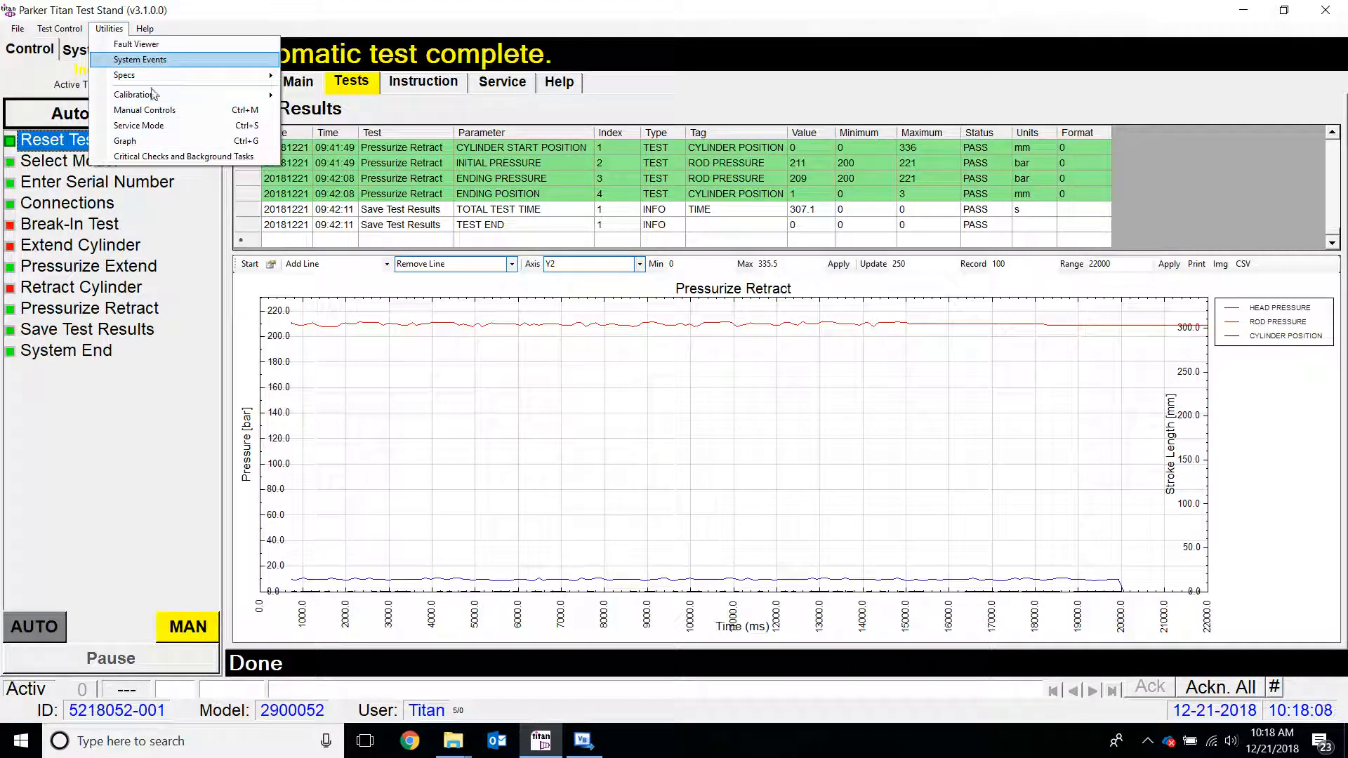
left_click(1158, 195)
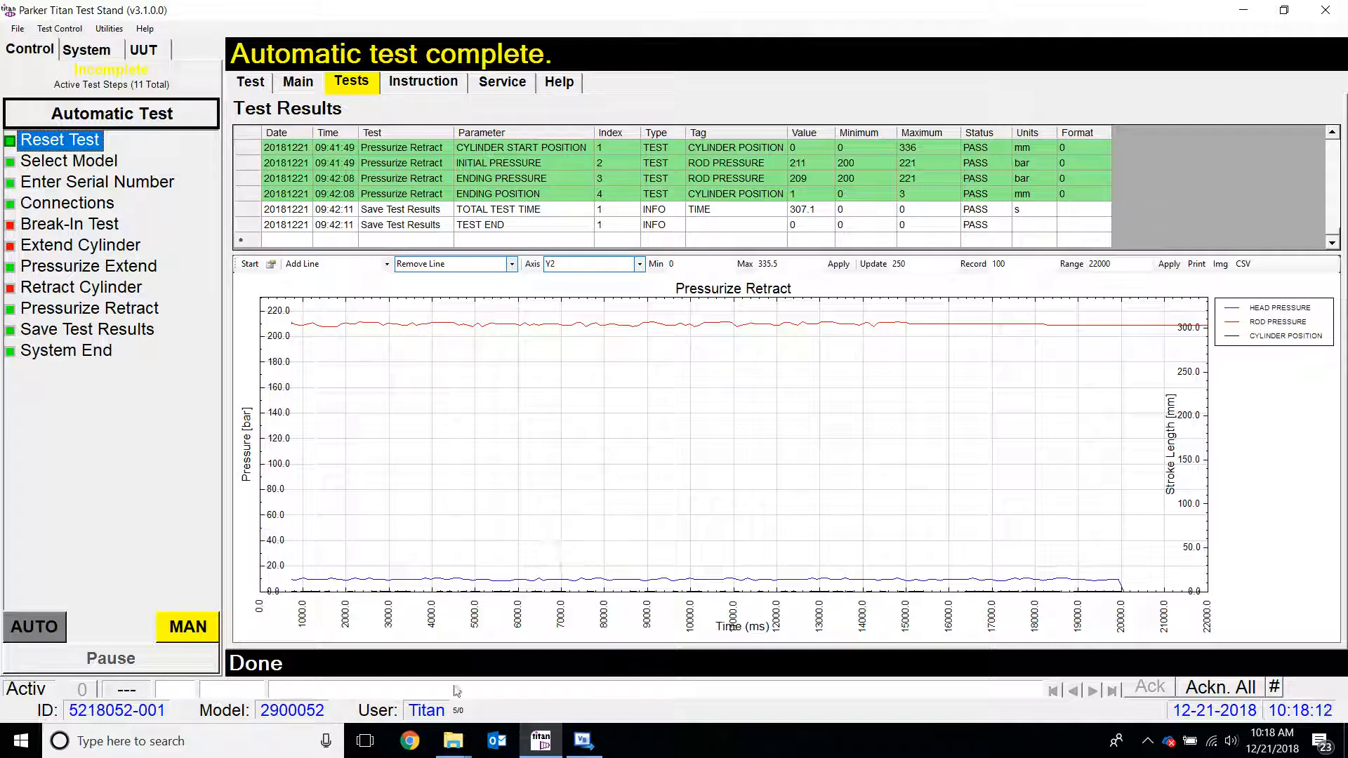
Switch to the File Explorer window showing the C: drive and open the Test_Parker - DEMO folder
mouse_move(454, 743)
left_click(549, 678)
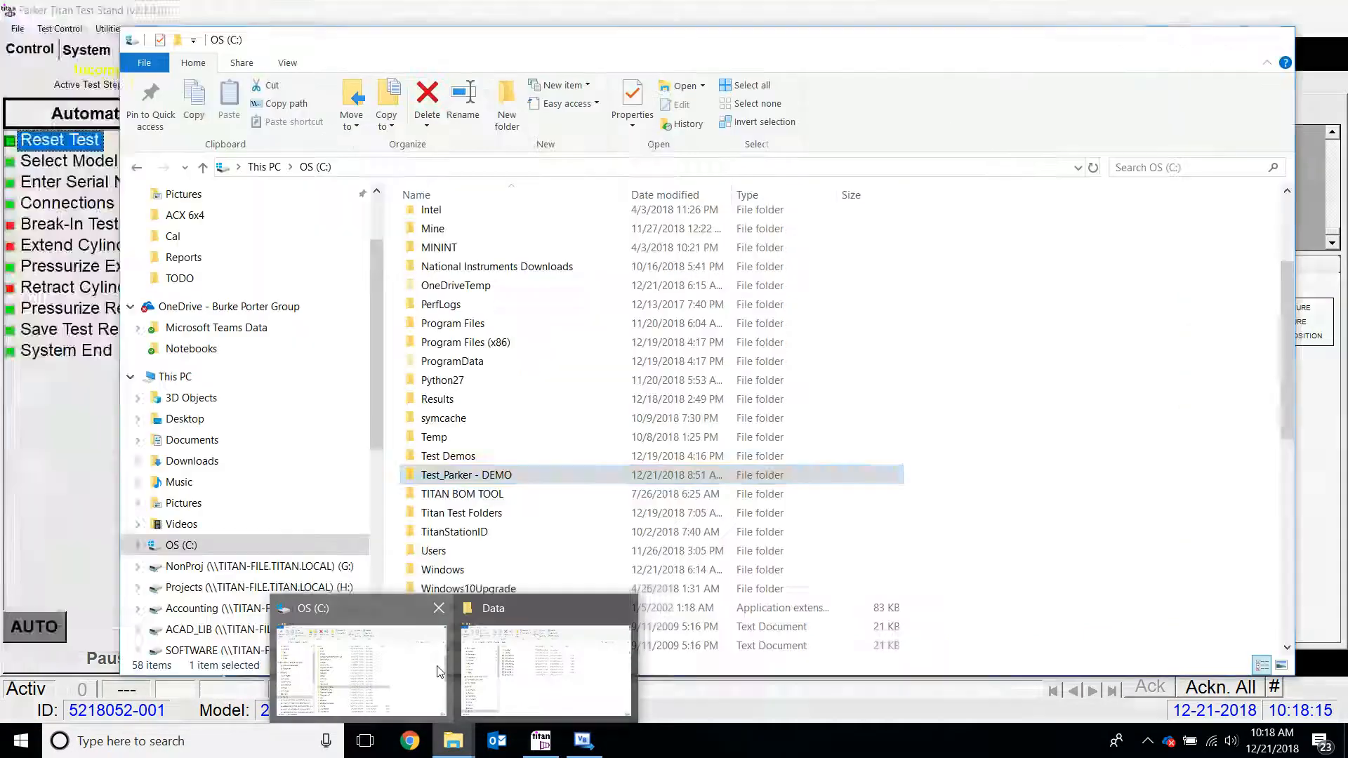
left_click(361, 667)
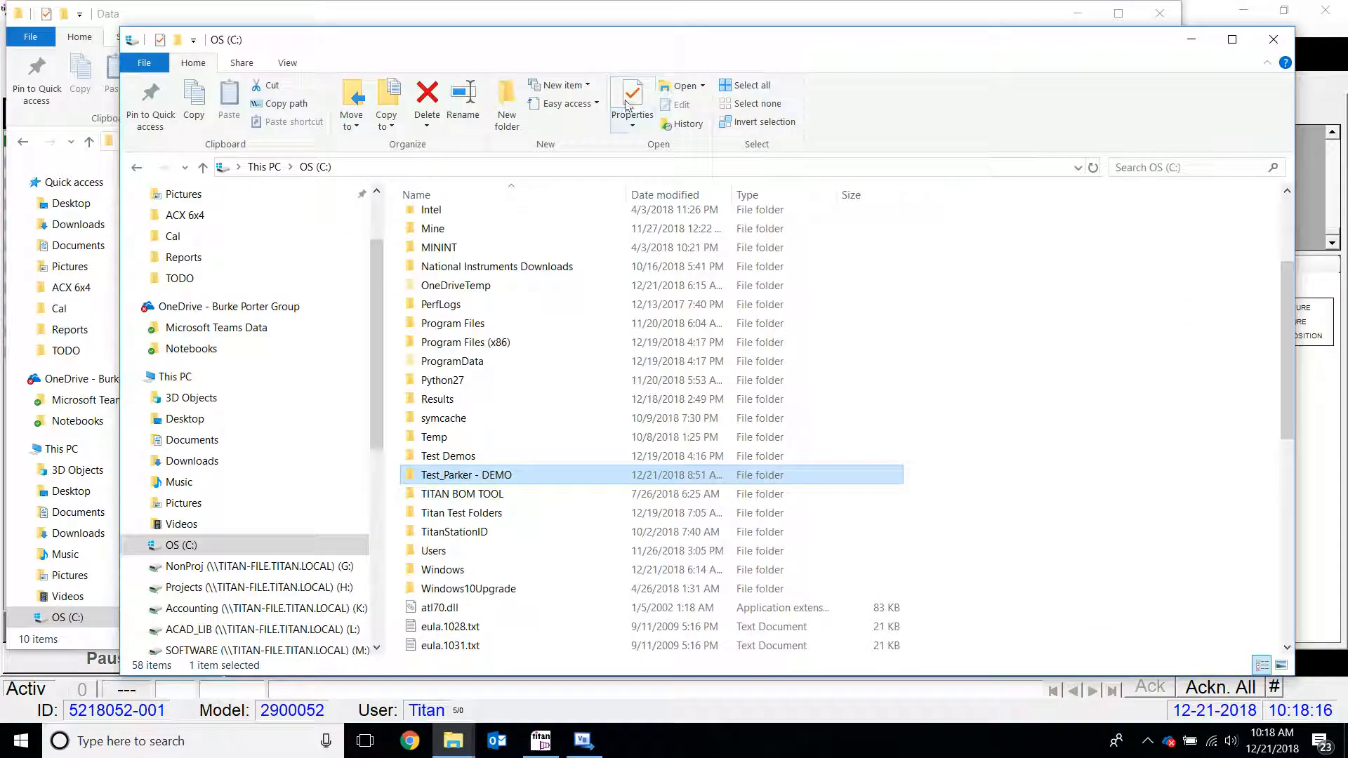
left_click_drag(585, 52, 576, 27)
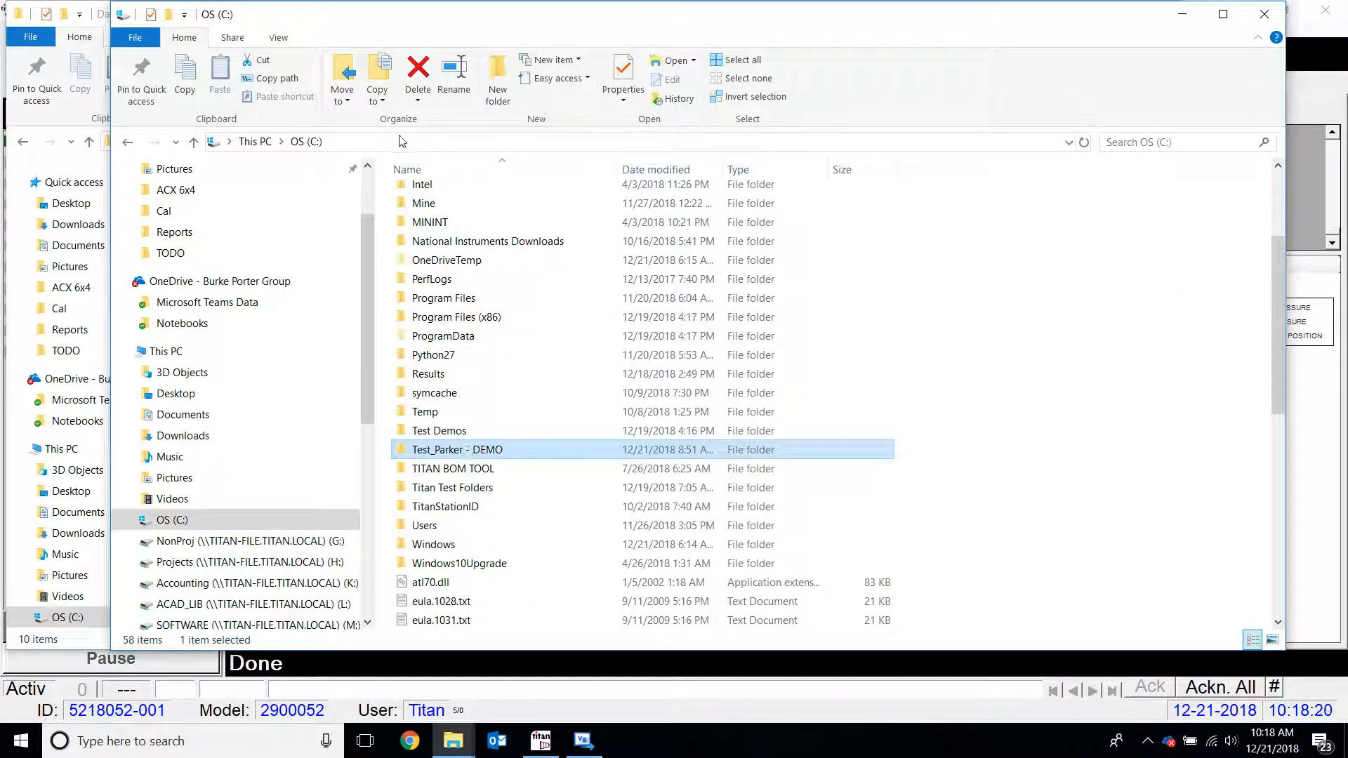
left_click(344, 142)
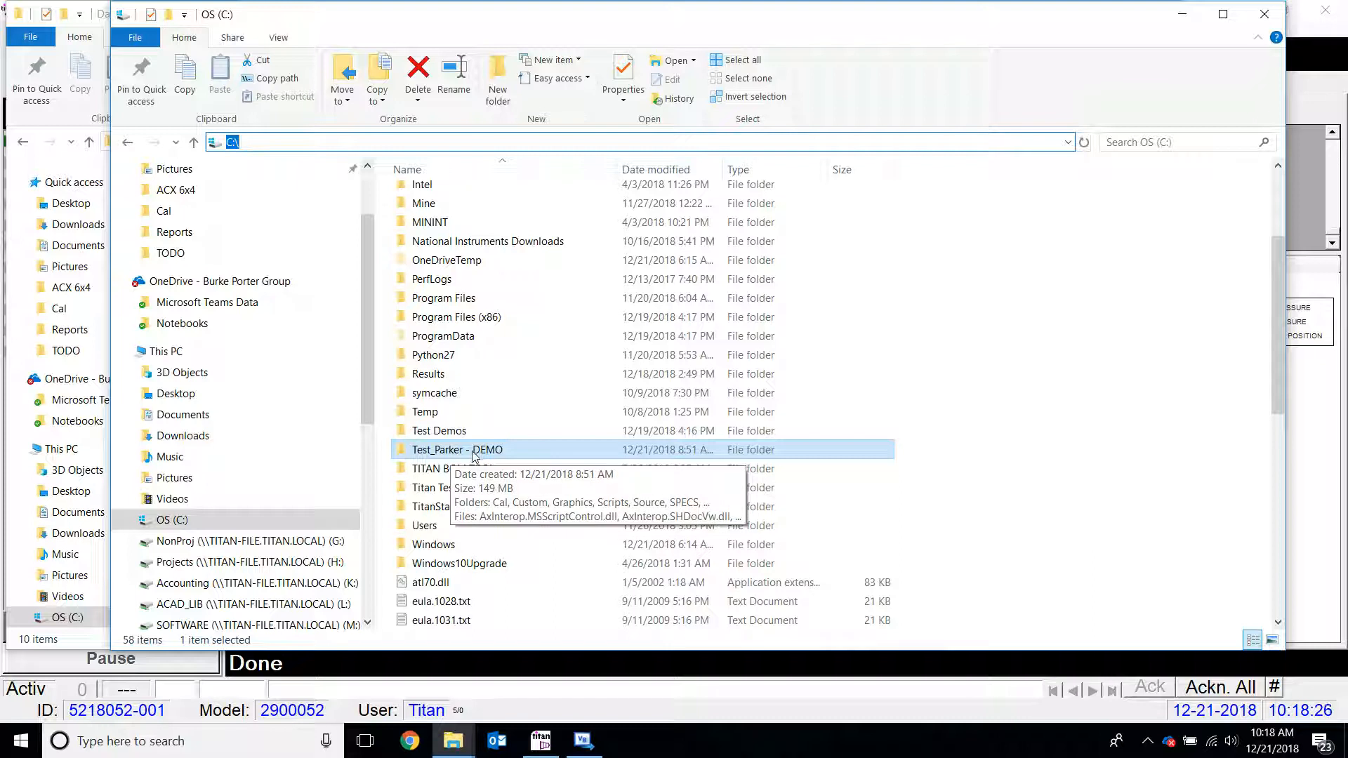
double_click(455, 451)
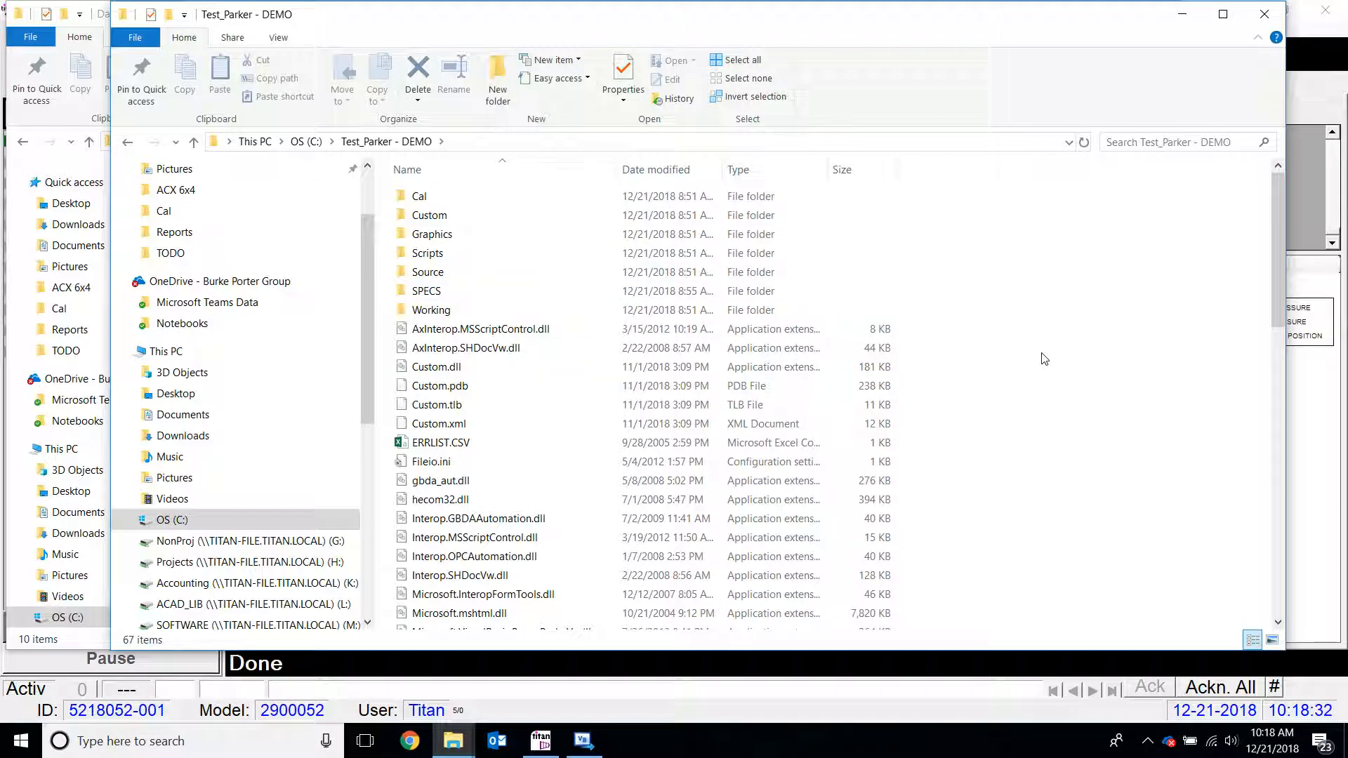
Locate Test.exe in the Test_Parker - DEMO folder, select it, and switch back to the Parker Titan Test Stand
scroll(1045, 361, "down", 14)
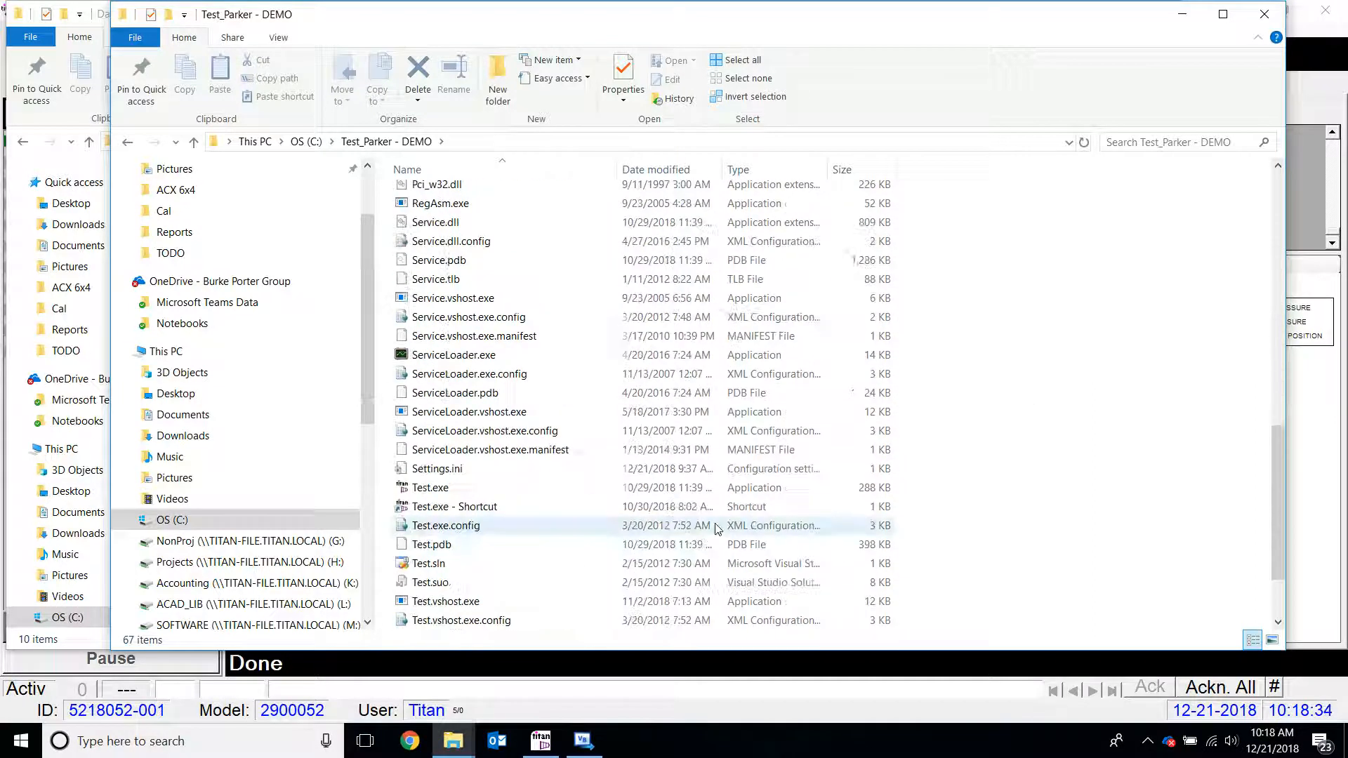
left_click(462, 490)
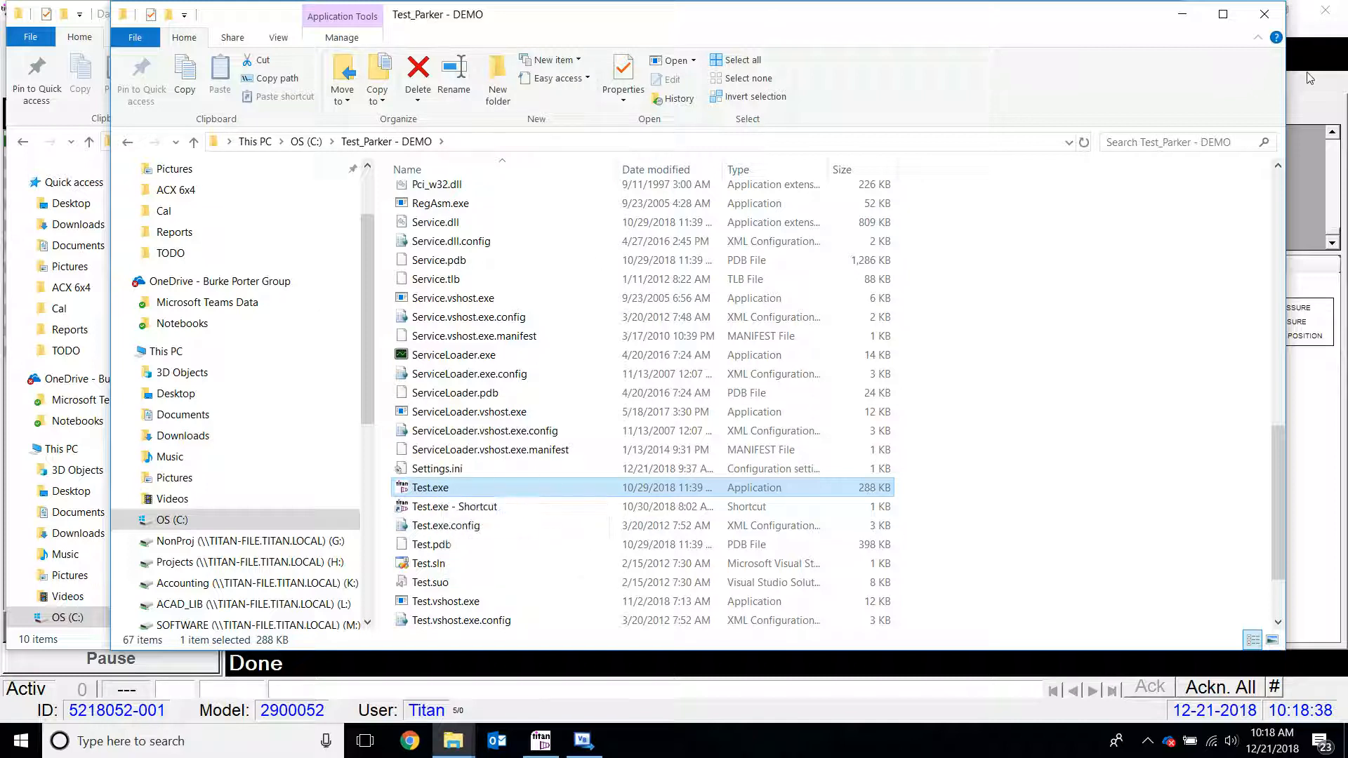
left_click(1310, 99)
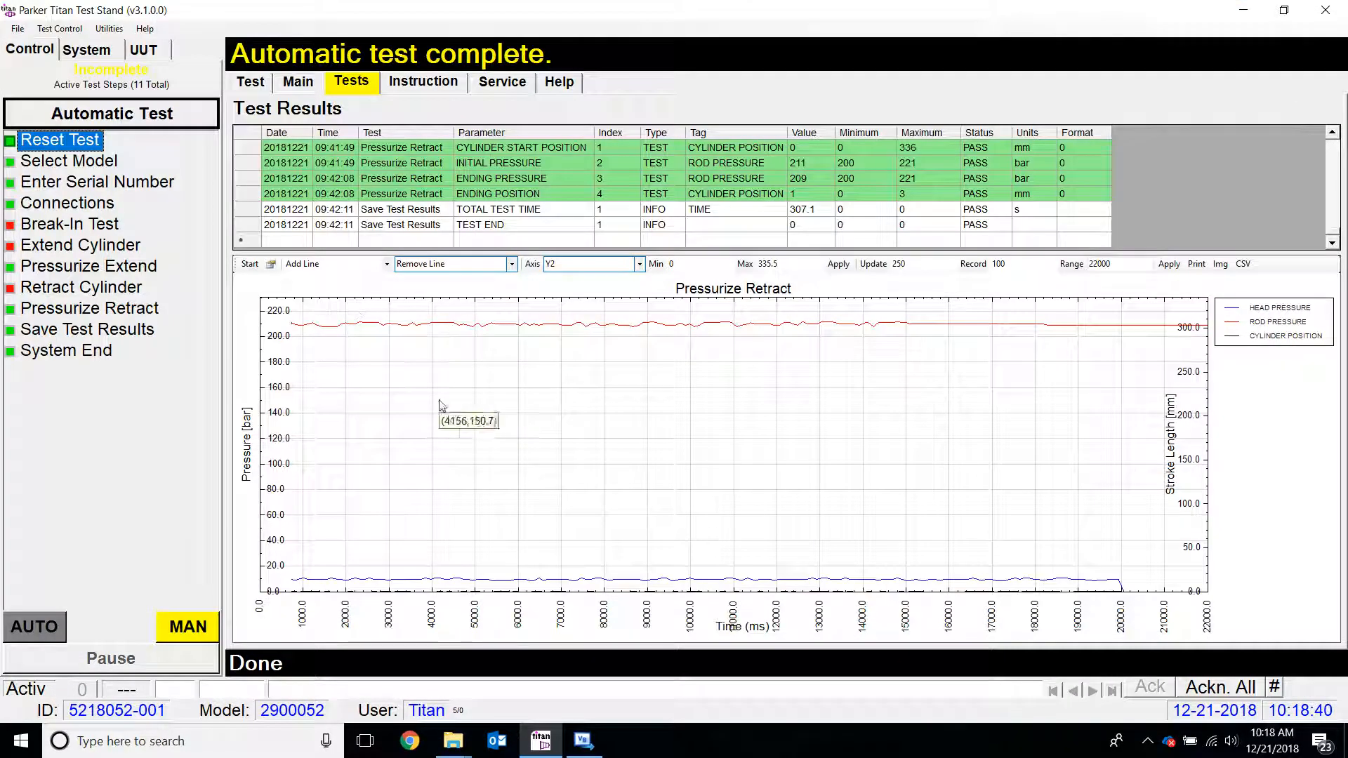
Return to the Test_Parker - DEMO folder in File Explorer, look at the Cal folder and select the Custom folder
left_click(449, 745)
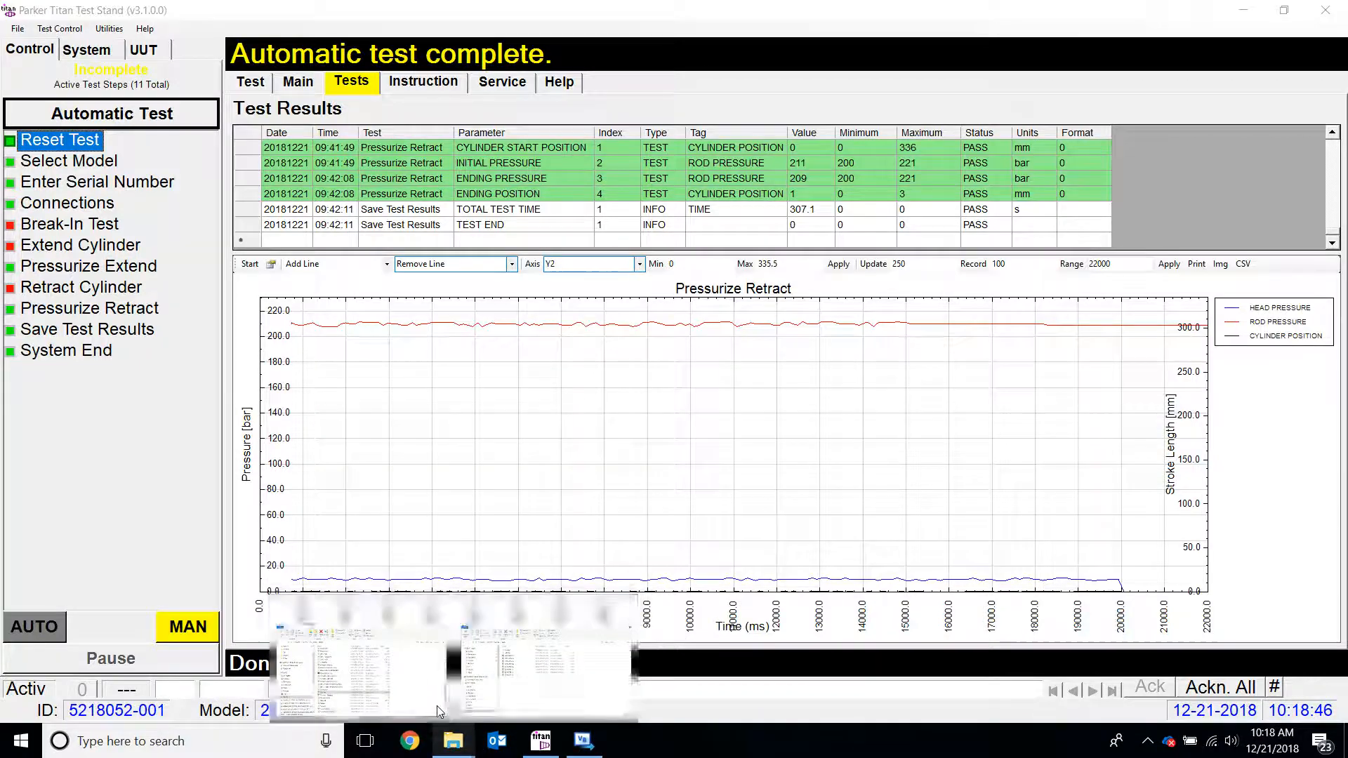
left_click(439, 711)
scroll(572, 460, "up", 7)
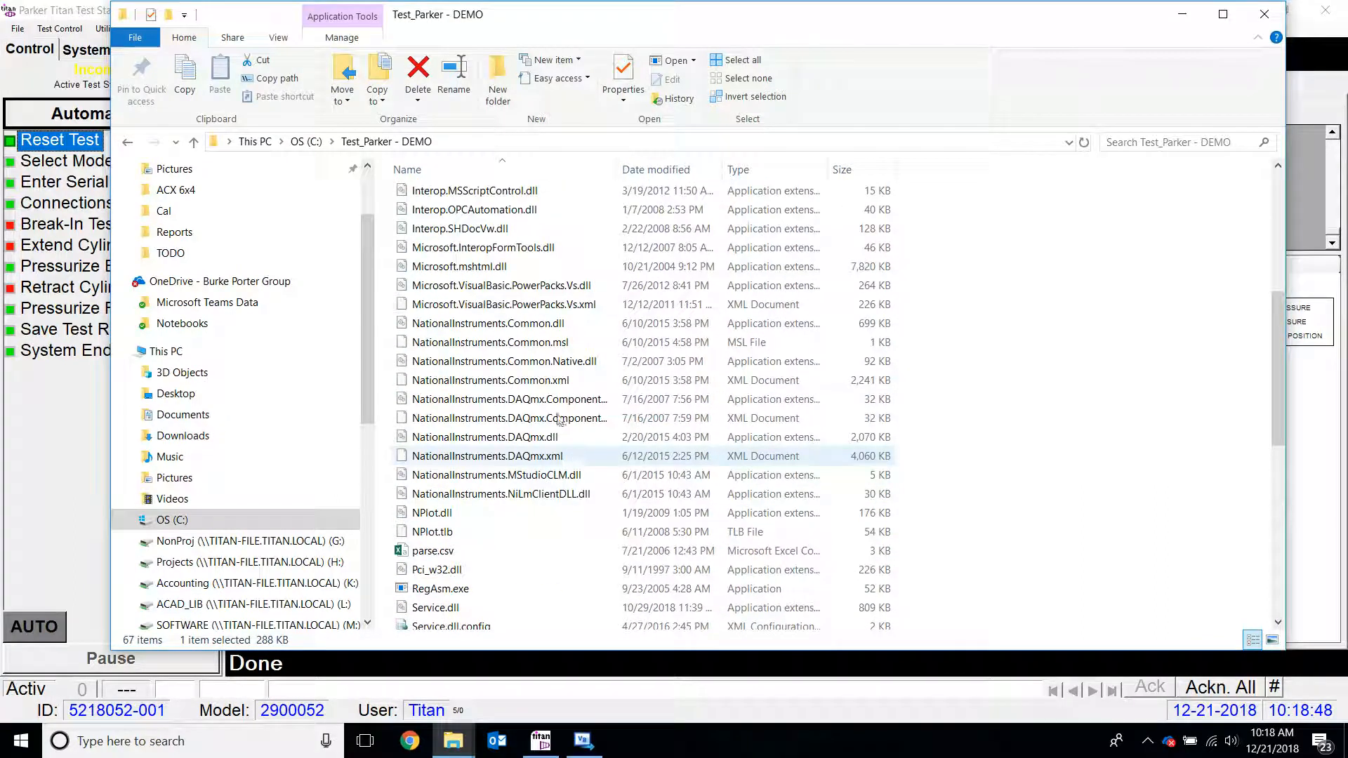
scroll(549, 390, "up", 3)
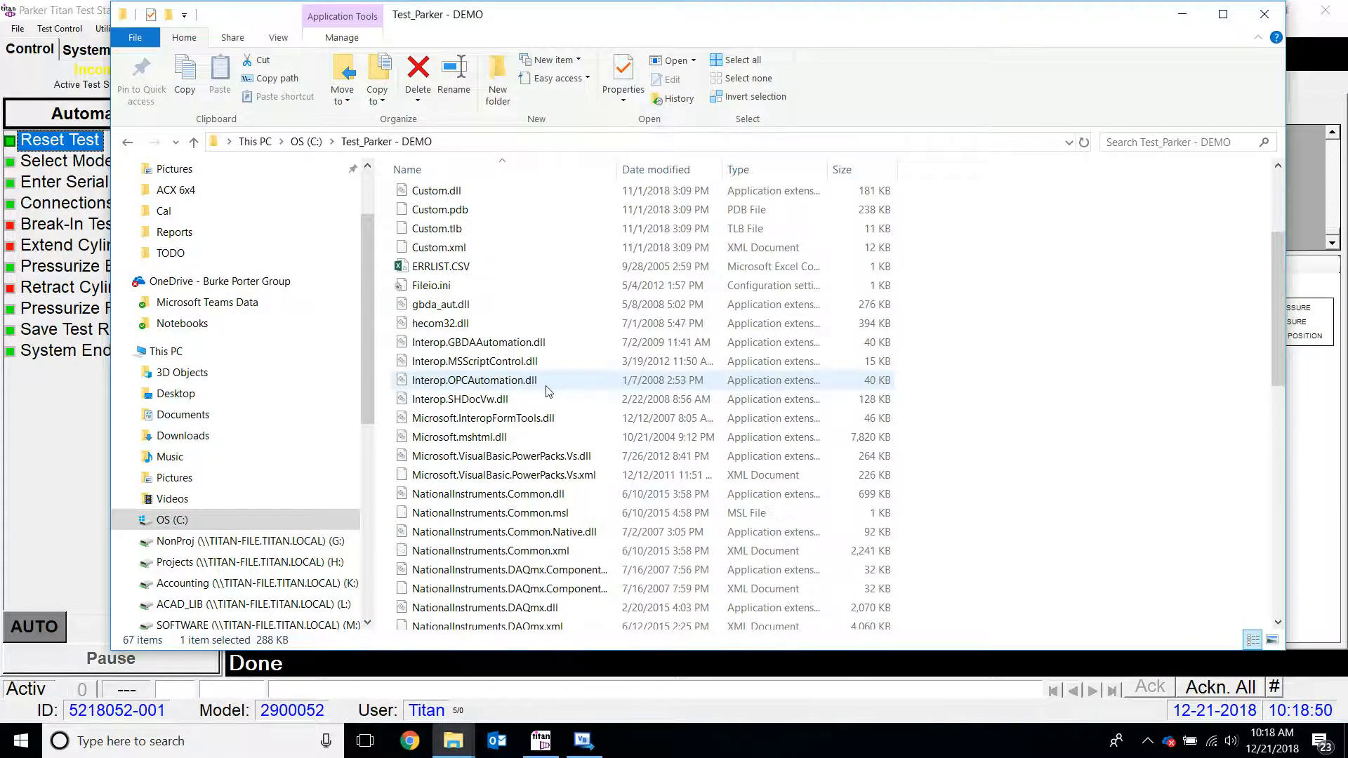
scroll(548, 391, "up", 3)
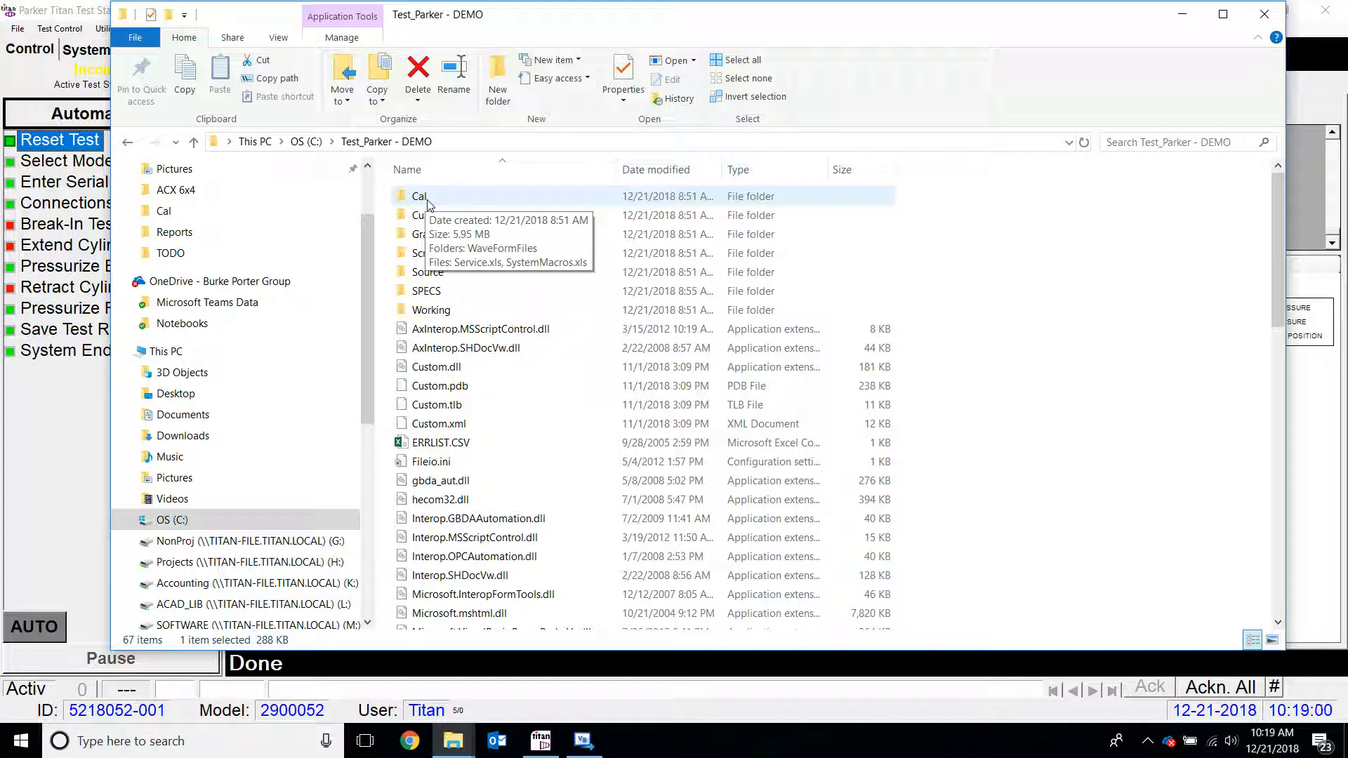
left_click(421, 220)
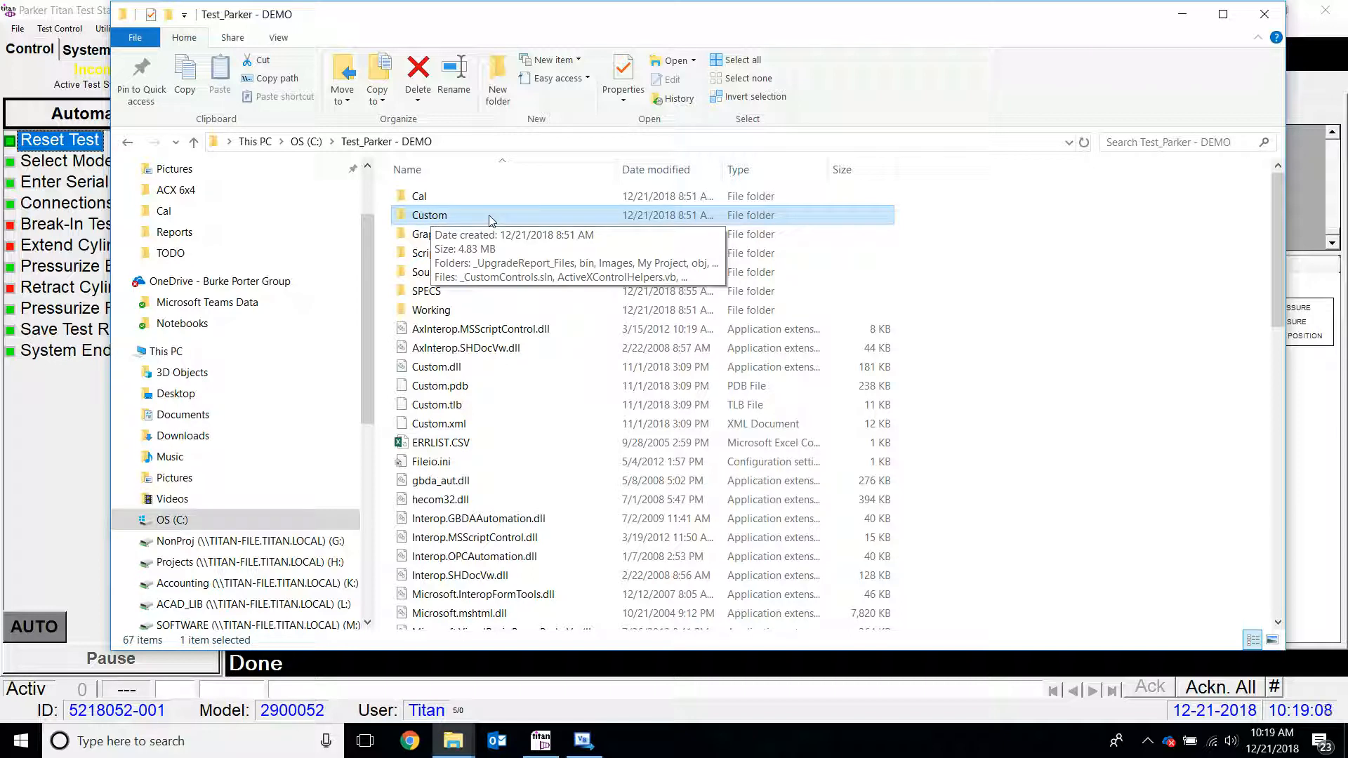
Uncover the Parker Titan Test Stand, view its Service schematic and return to the Tests results
left_click_drag(511, 21, 567, 406)
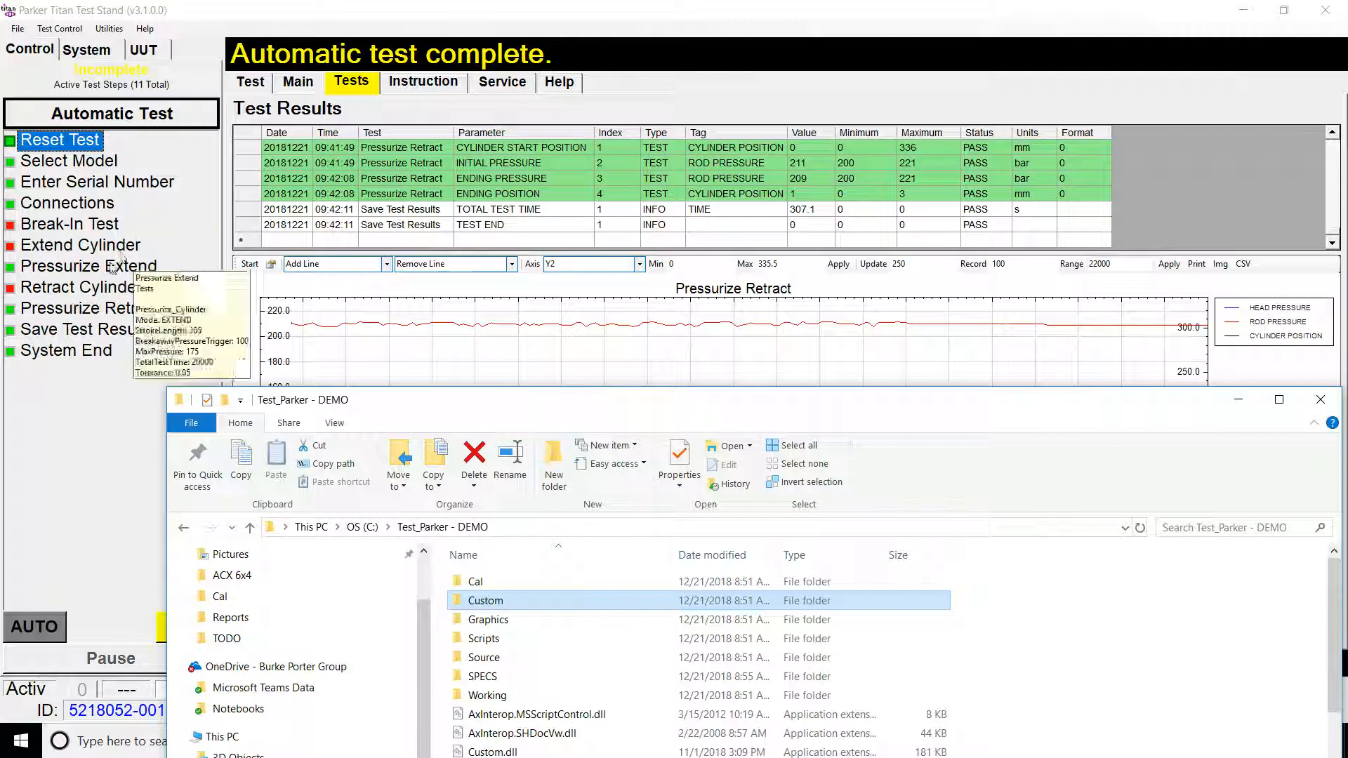
left_click(473, 84)
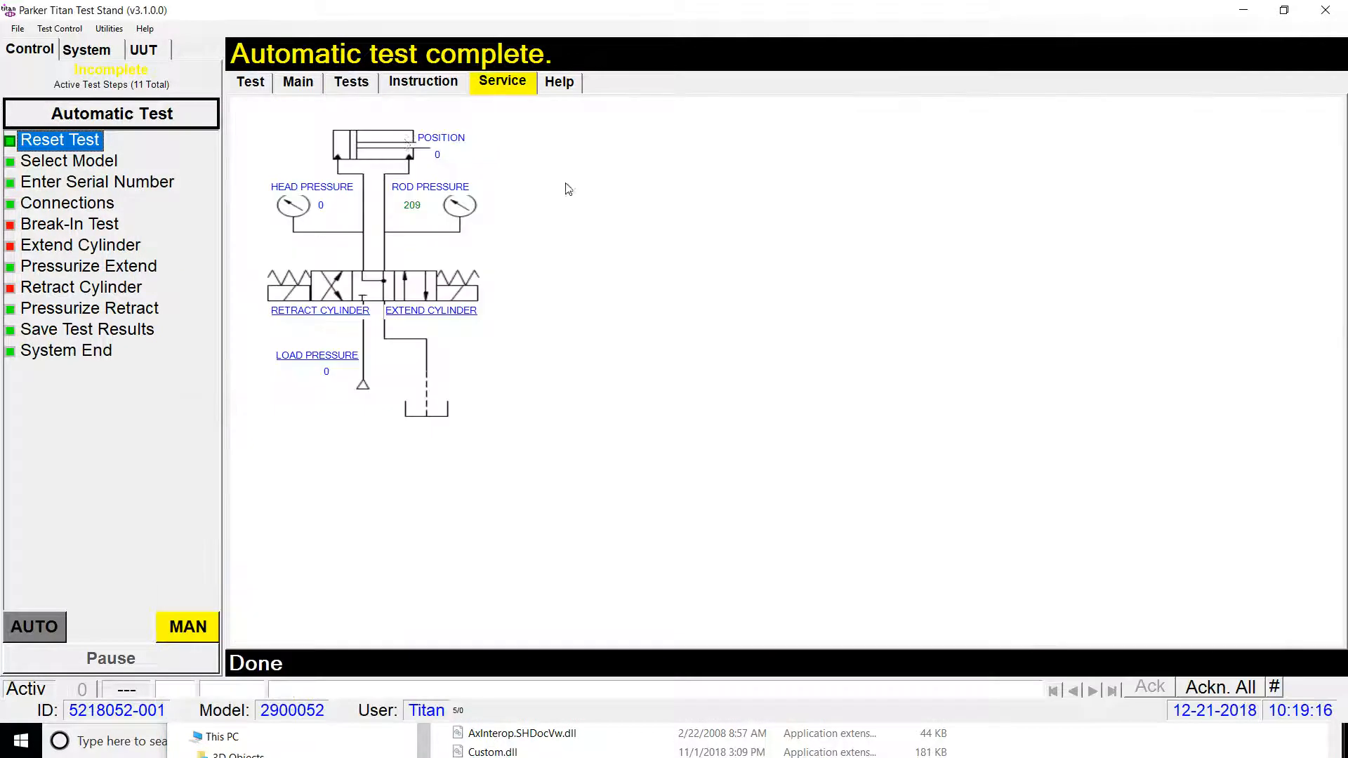
left_click(348, 81)
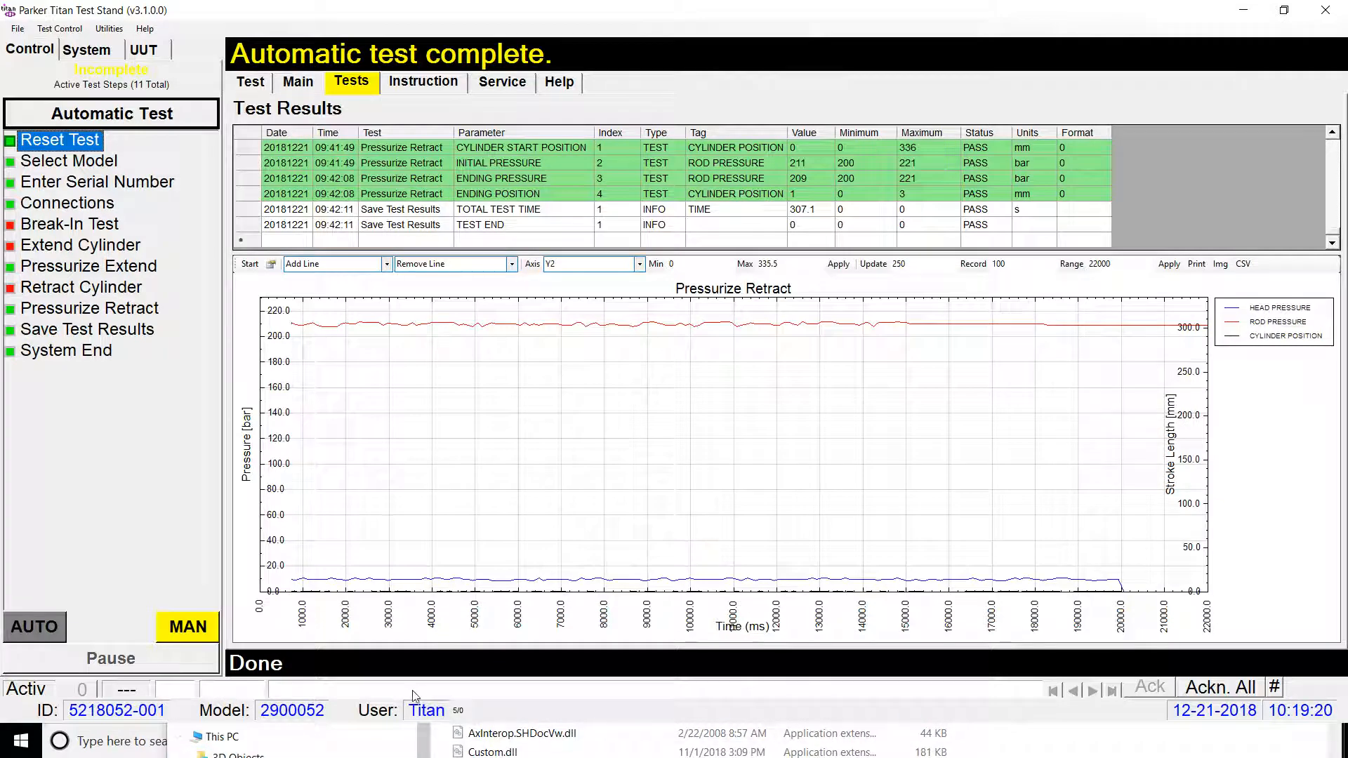
Bring the Test_Parker - DEMO folder window back into full view and select the Graphics, Custom and Scripts folders in turn
left_click(566, 736)
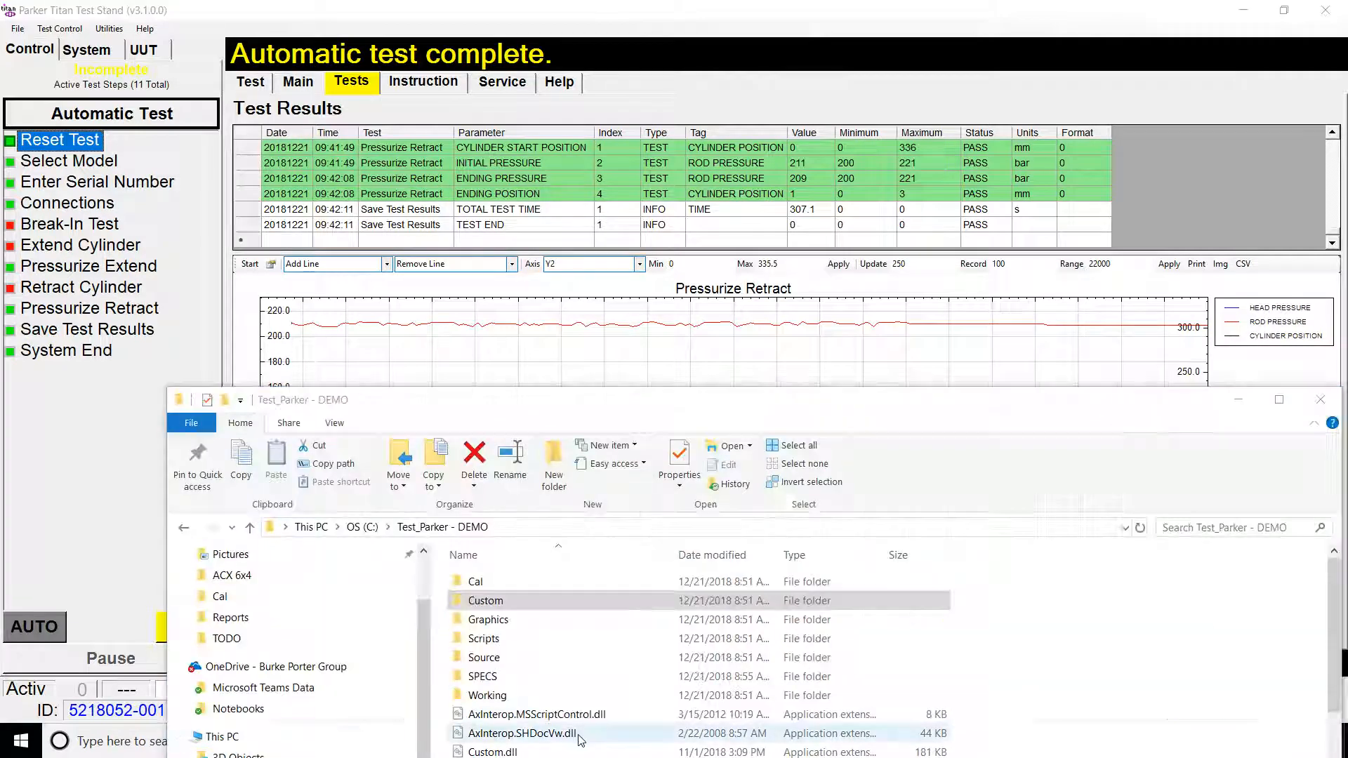
left_click_drag(639, 392, 599, 66)
left_click(457, 295)
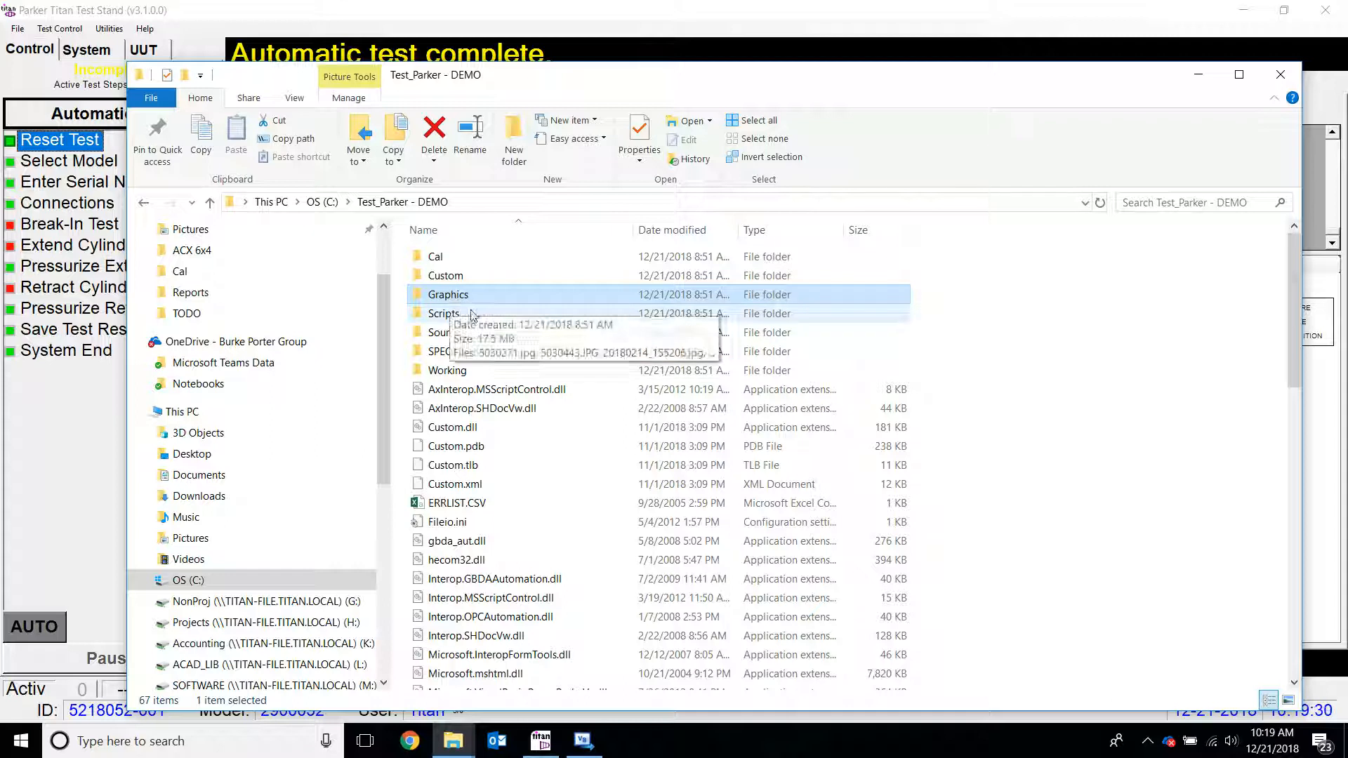
left_click(464, 316)
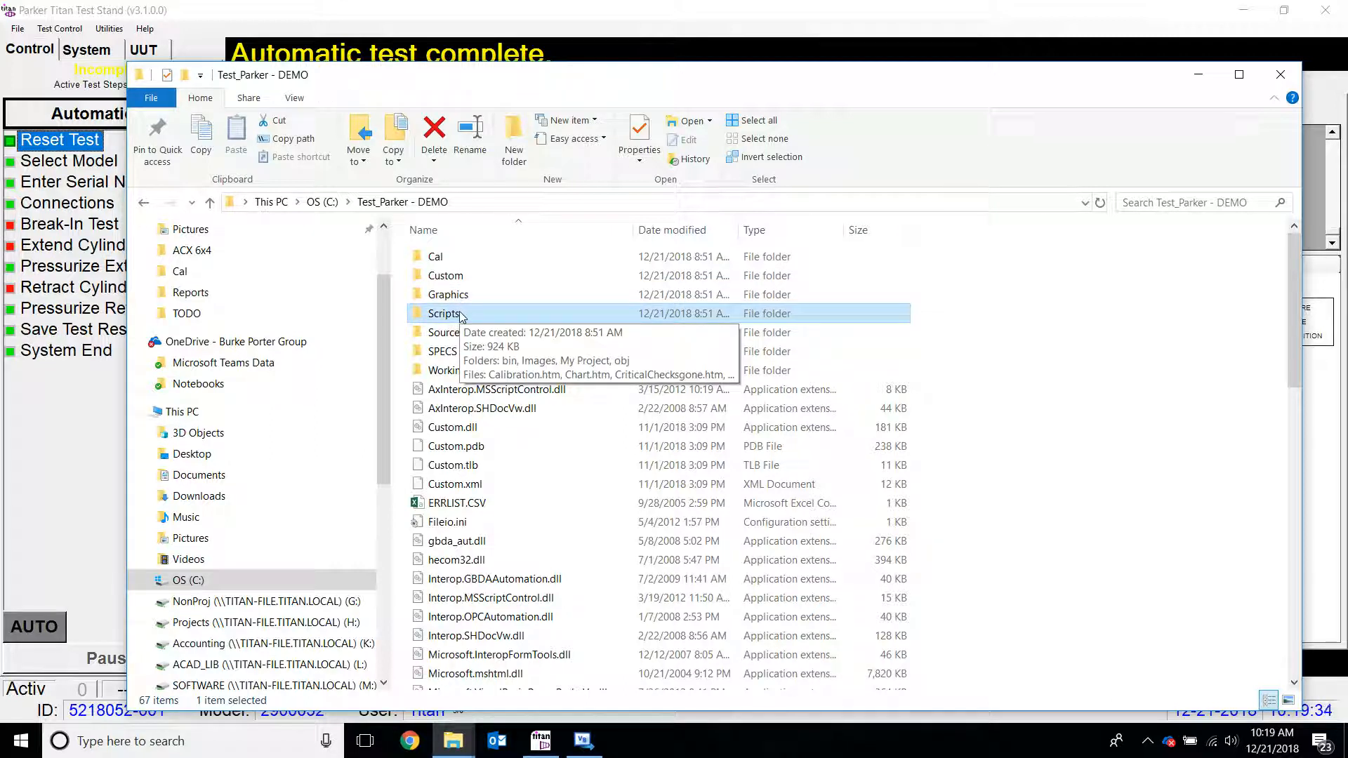
left_click(416, 281)
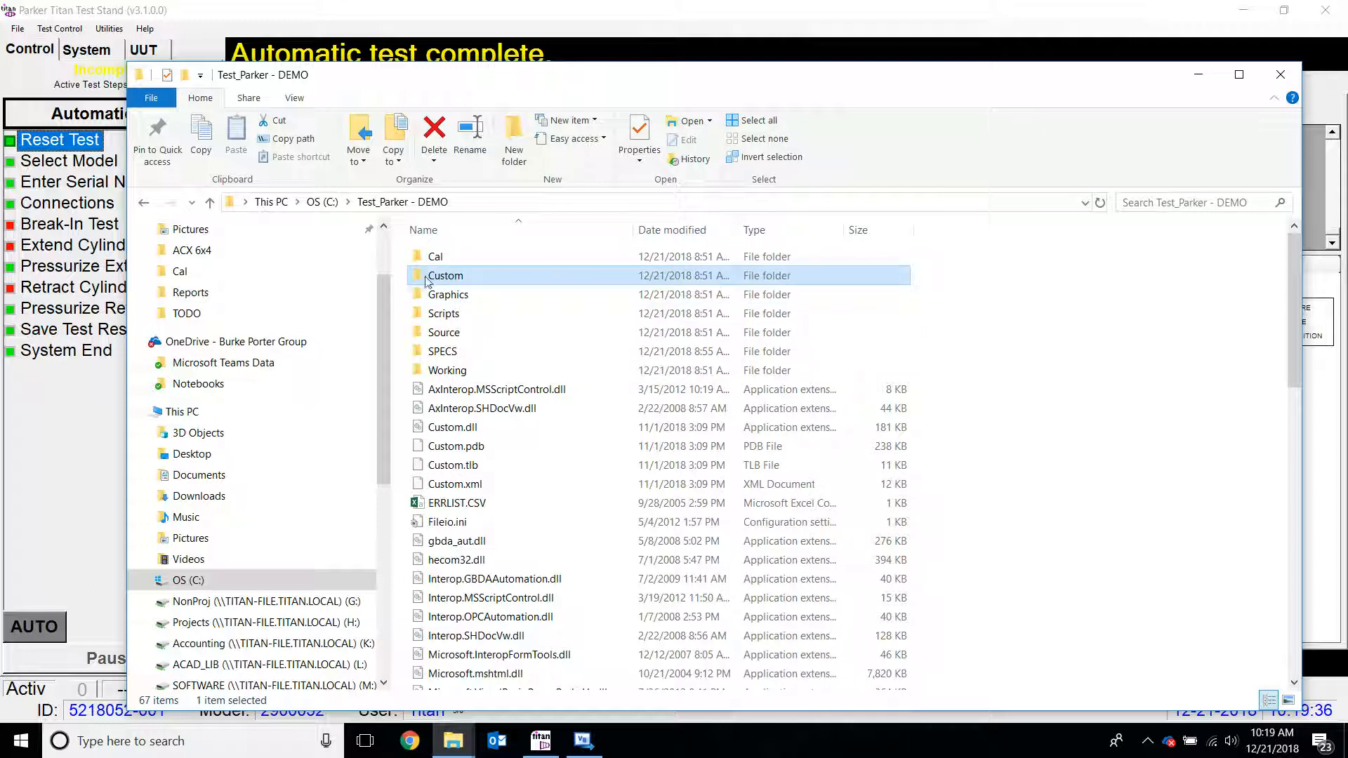
left_click(448, 316)
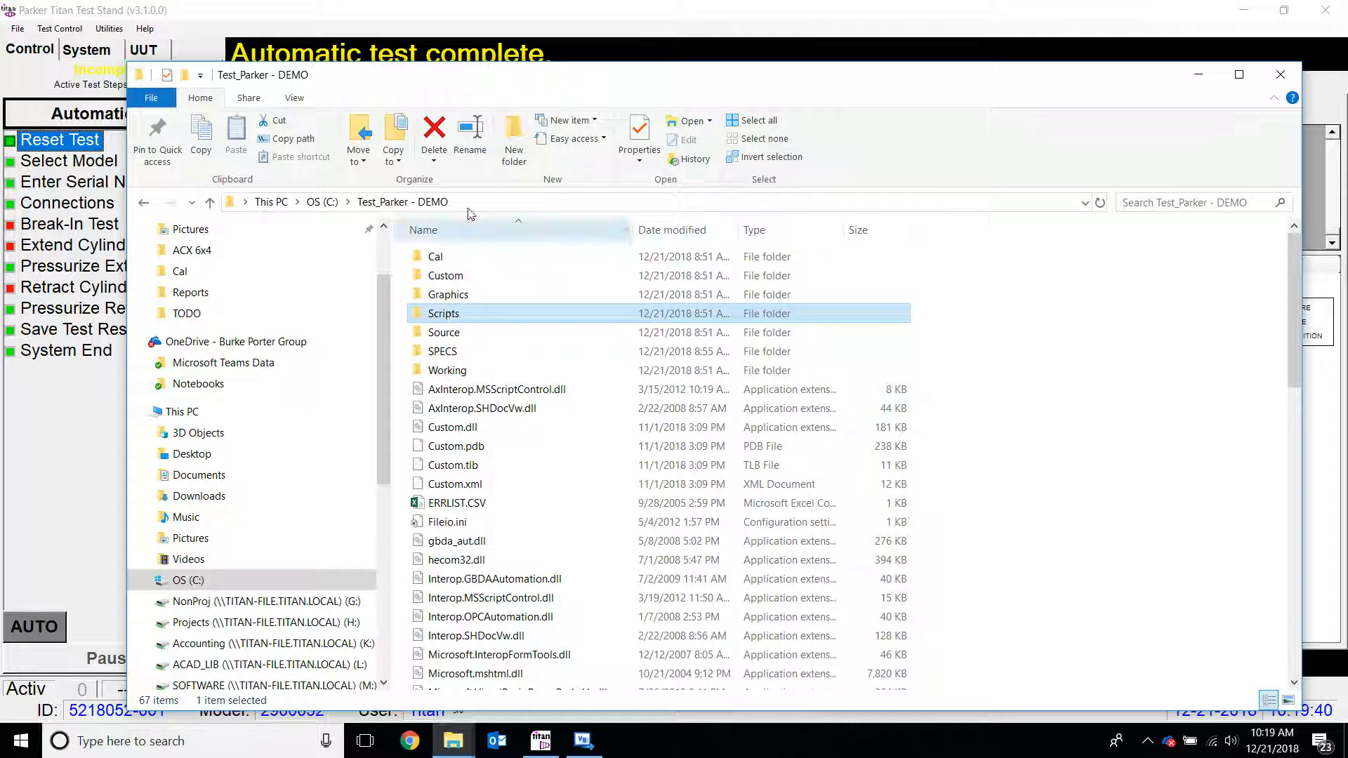
Move the folder window aside and bring the test stand's Pressurize Retract graph to the front for viewing
left_click_drag(490, 84, 486, 371)
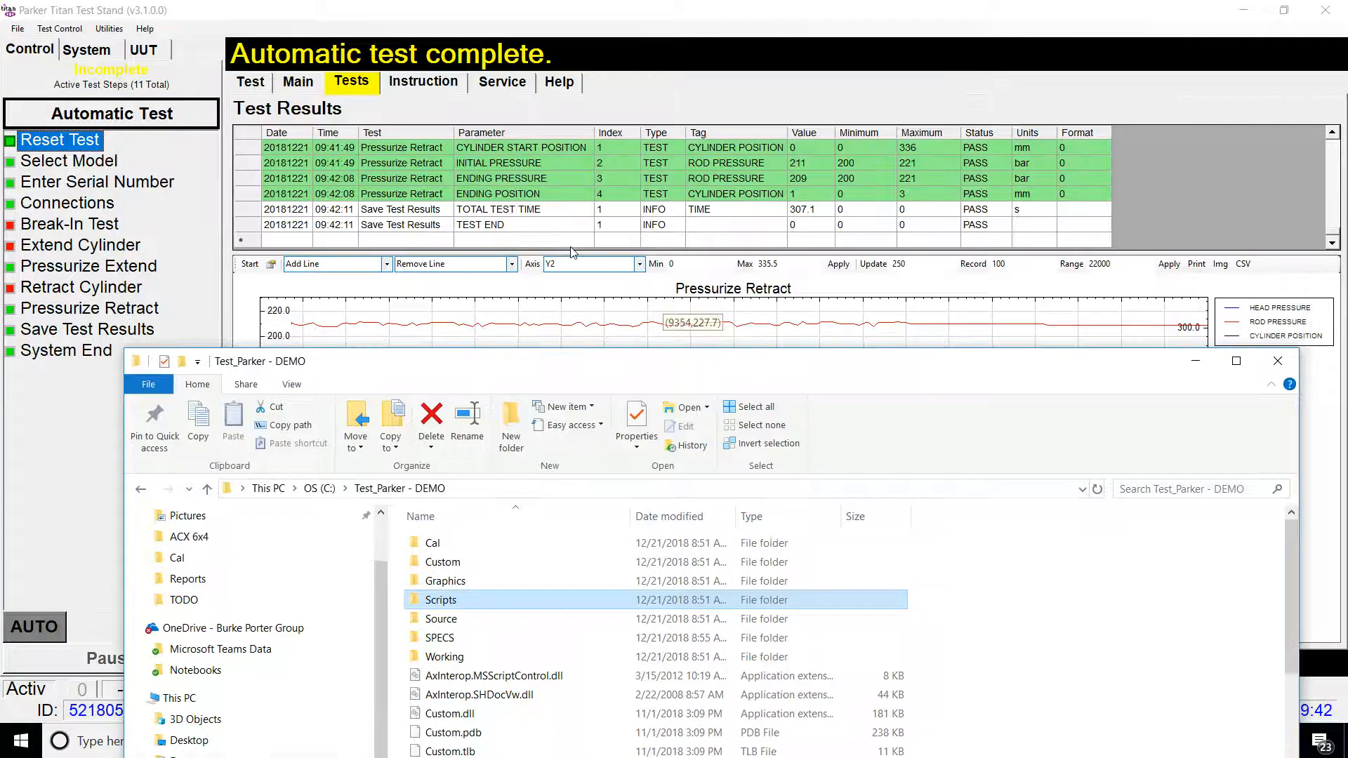
left_click(603, 344)
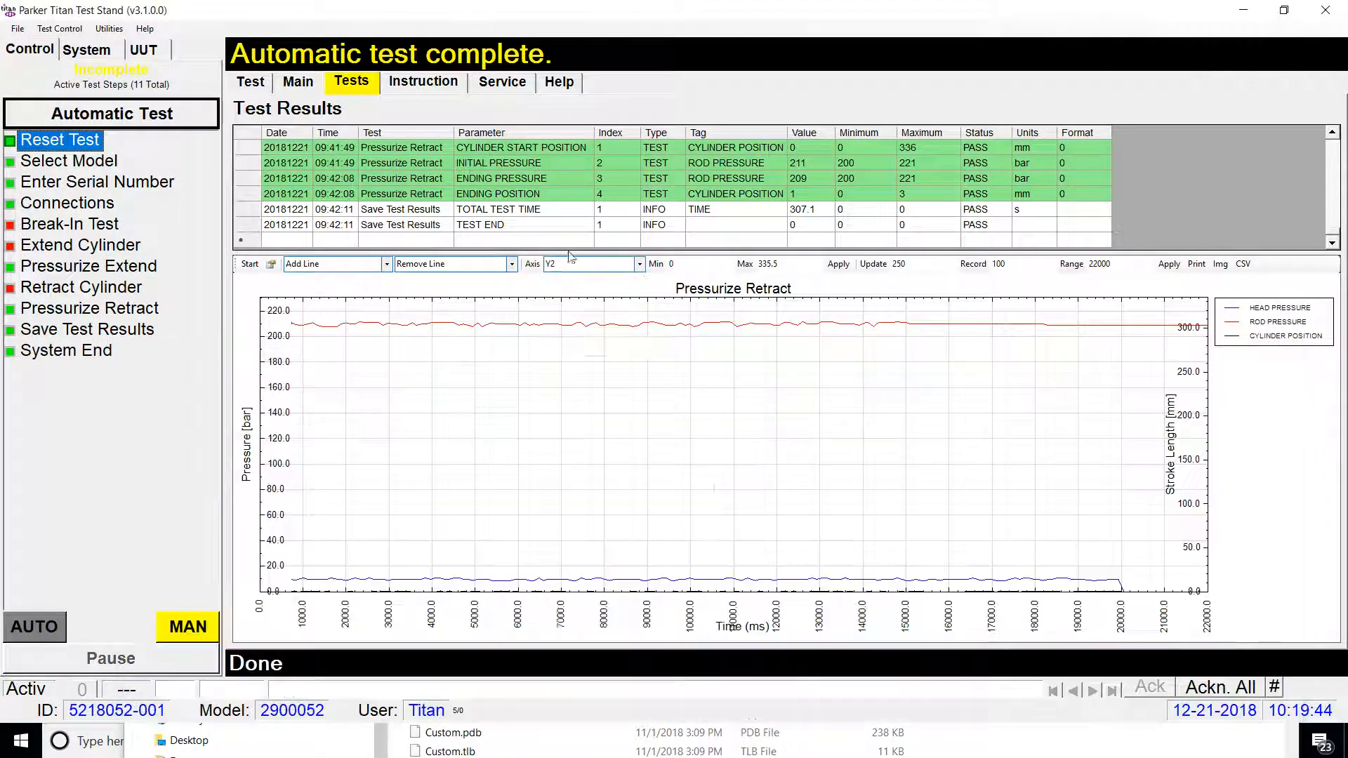
Return to the Test_Parker - DEMO folder window, move it back into full view and select the Source folder
left_click(520, 733)
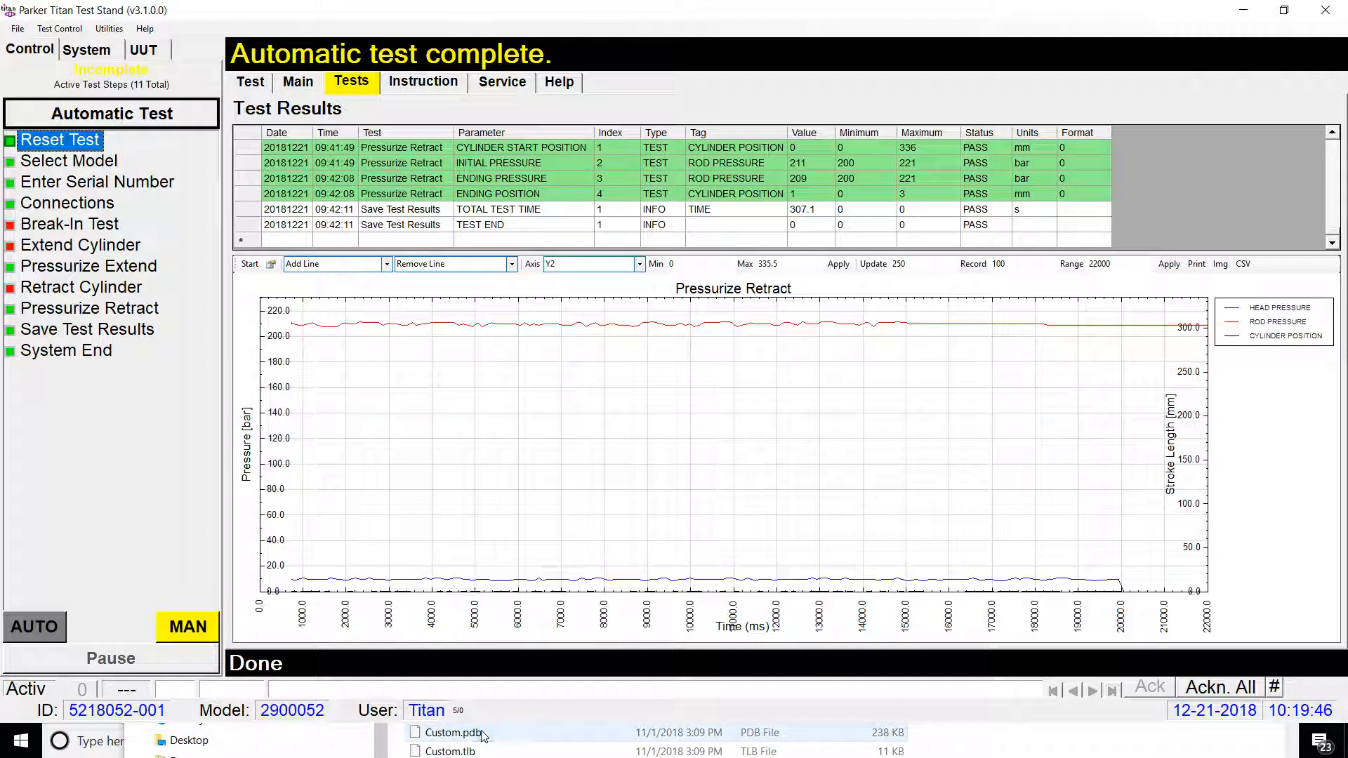
left_click_drag(595, 365, 592, 89)
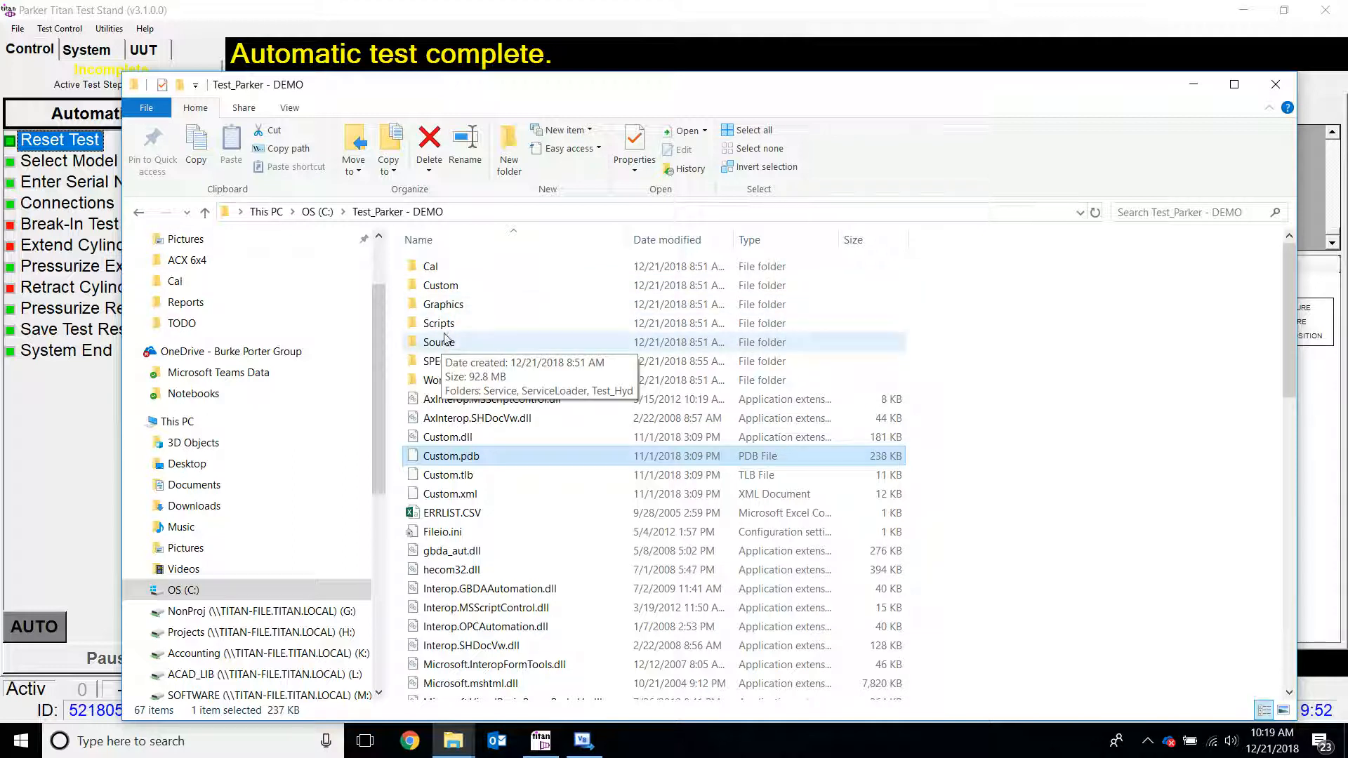
left_click(414, 348)
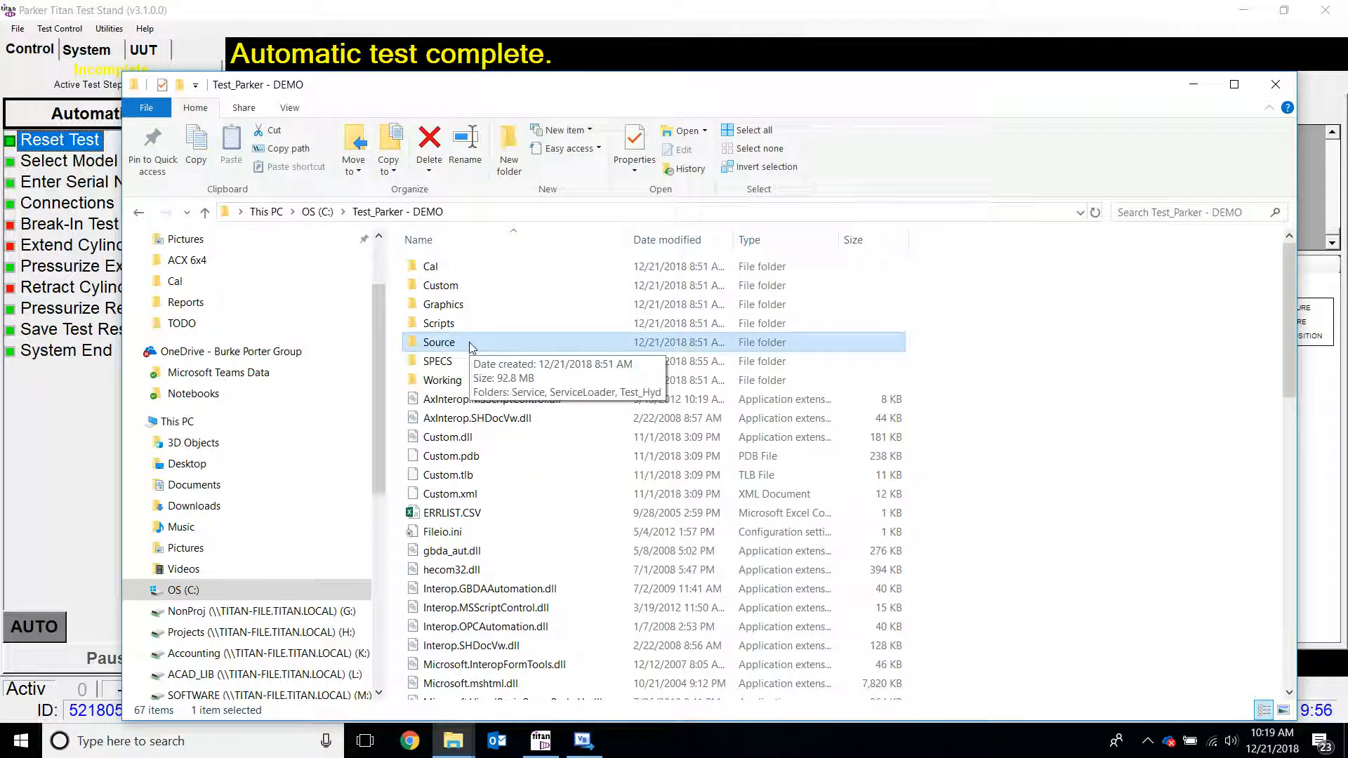
Open the Source folder beside the test stand's step list and reposition its window to view the subfolders
left_click_drag(335, 93, 718, 93)
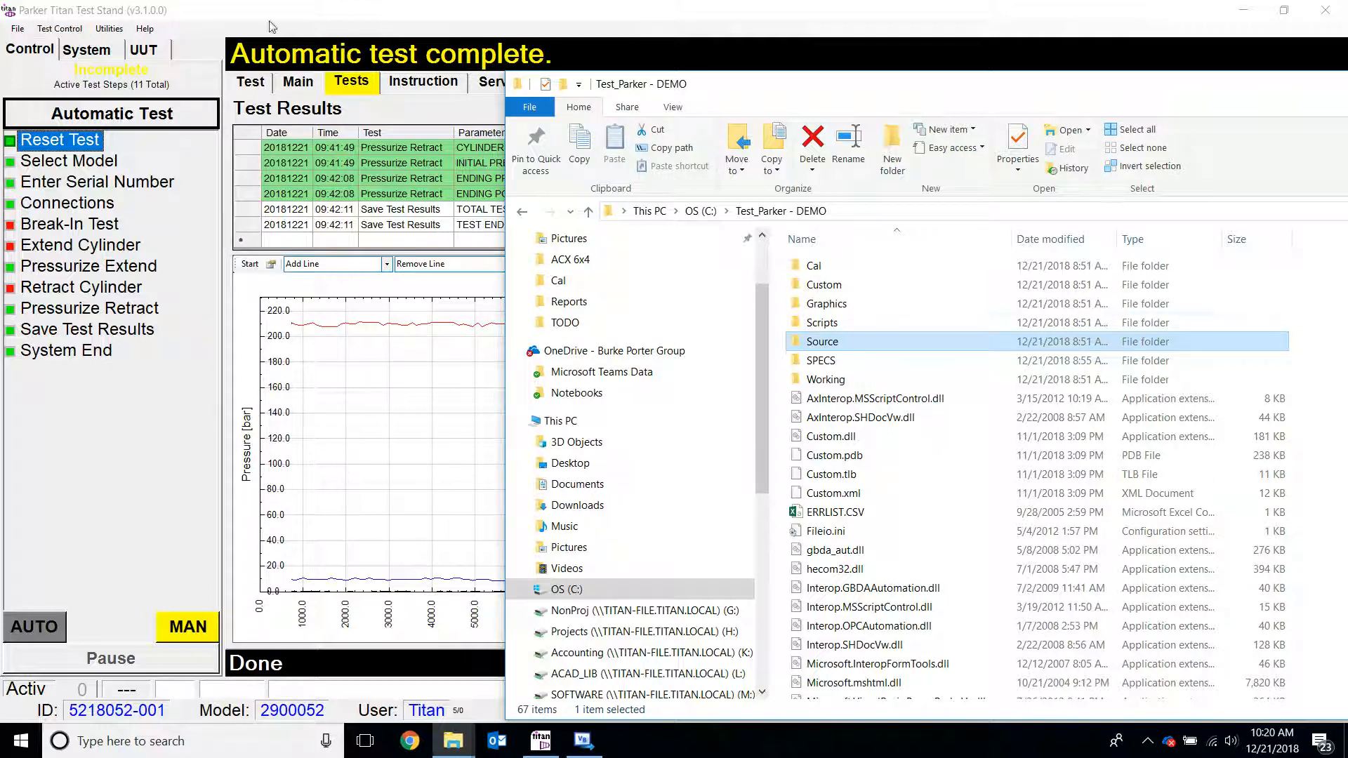
double_click(822, 343)
left_click_drag(830, 86, 702, 60)
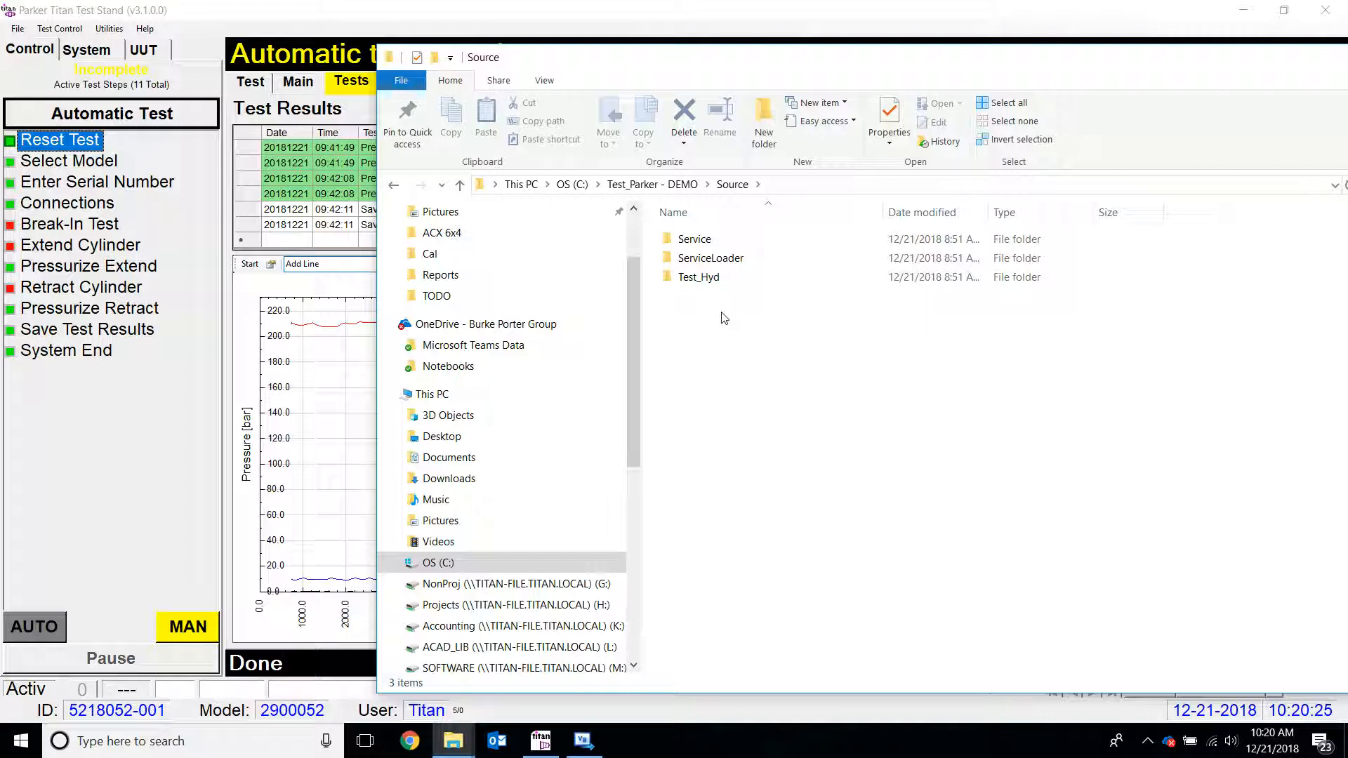
left_click_drag(762, 67, 618, 64)
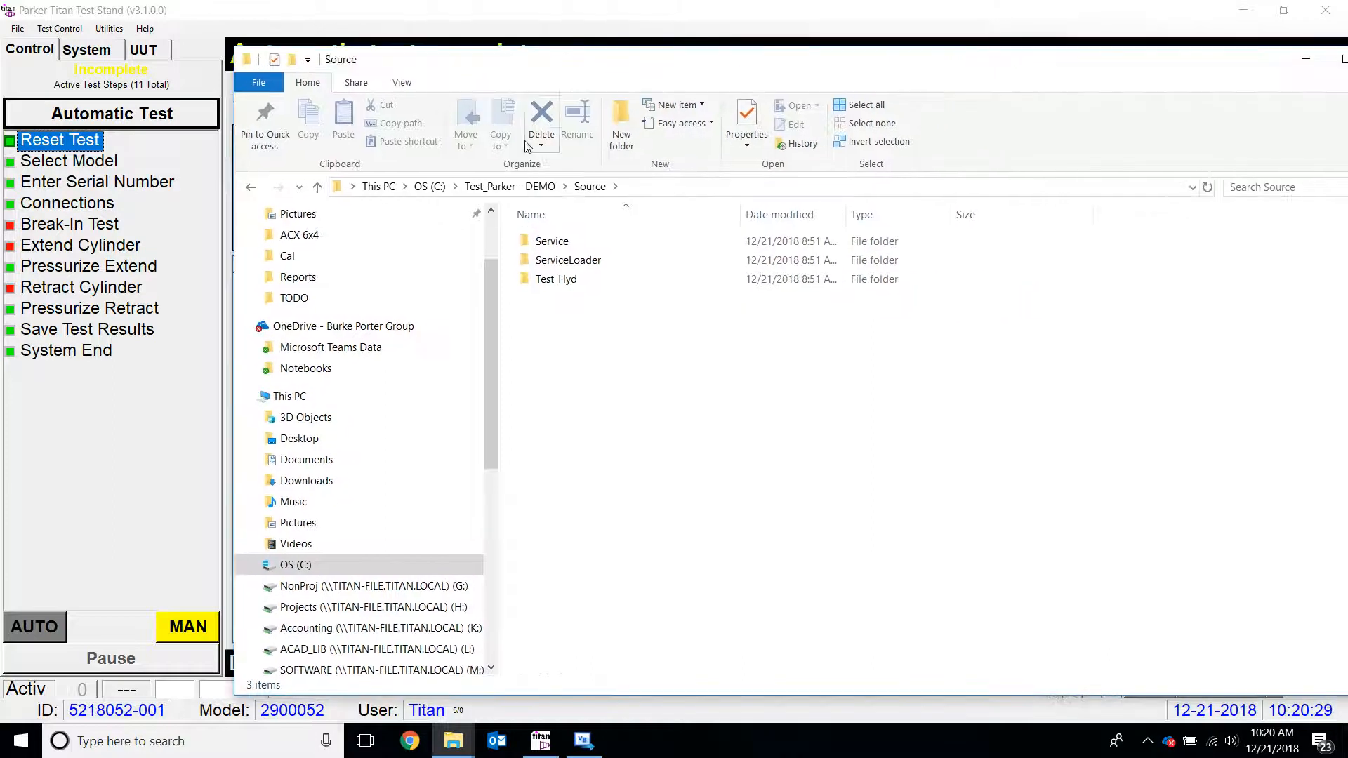
Go back up to the Test_Parker - DEMO folder and select the Custom, SPECS and Working folders in turn
left_click(527, 185)
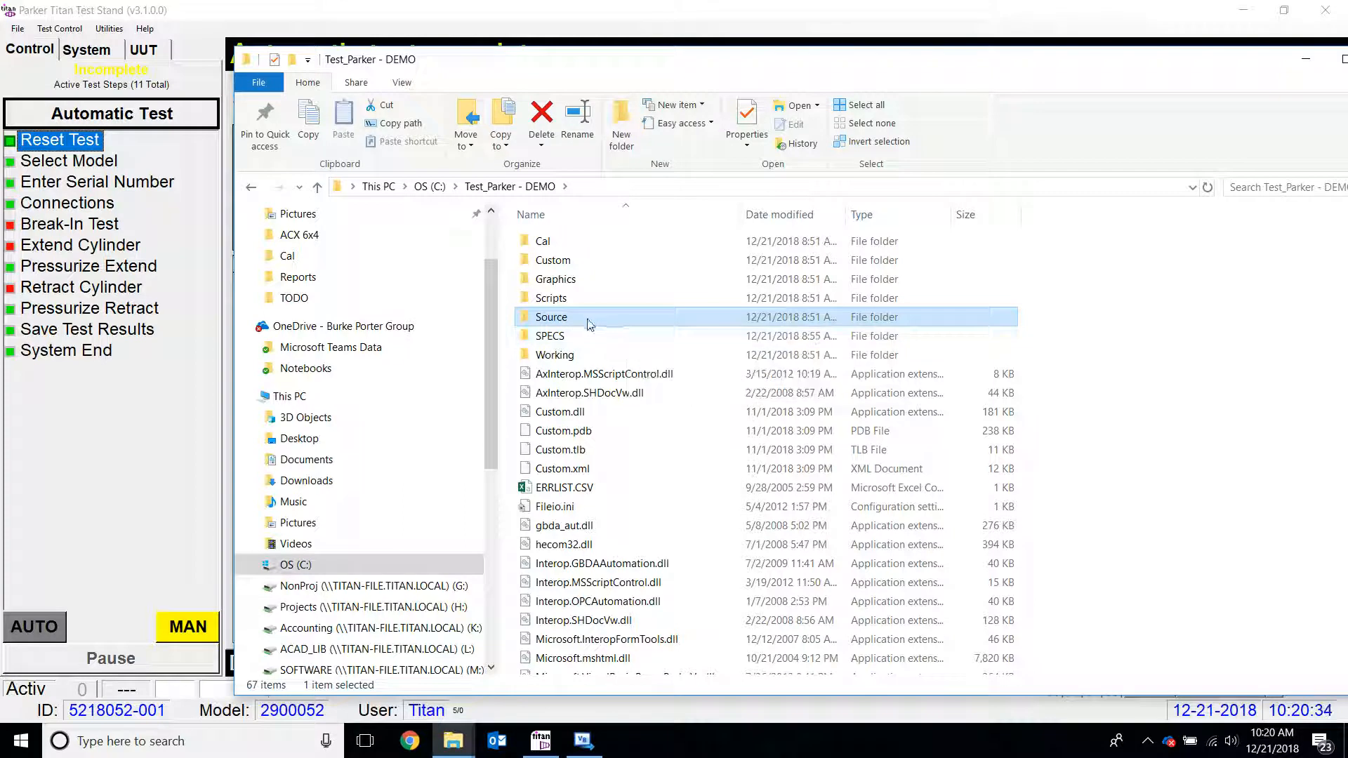
left_click(573, 261)
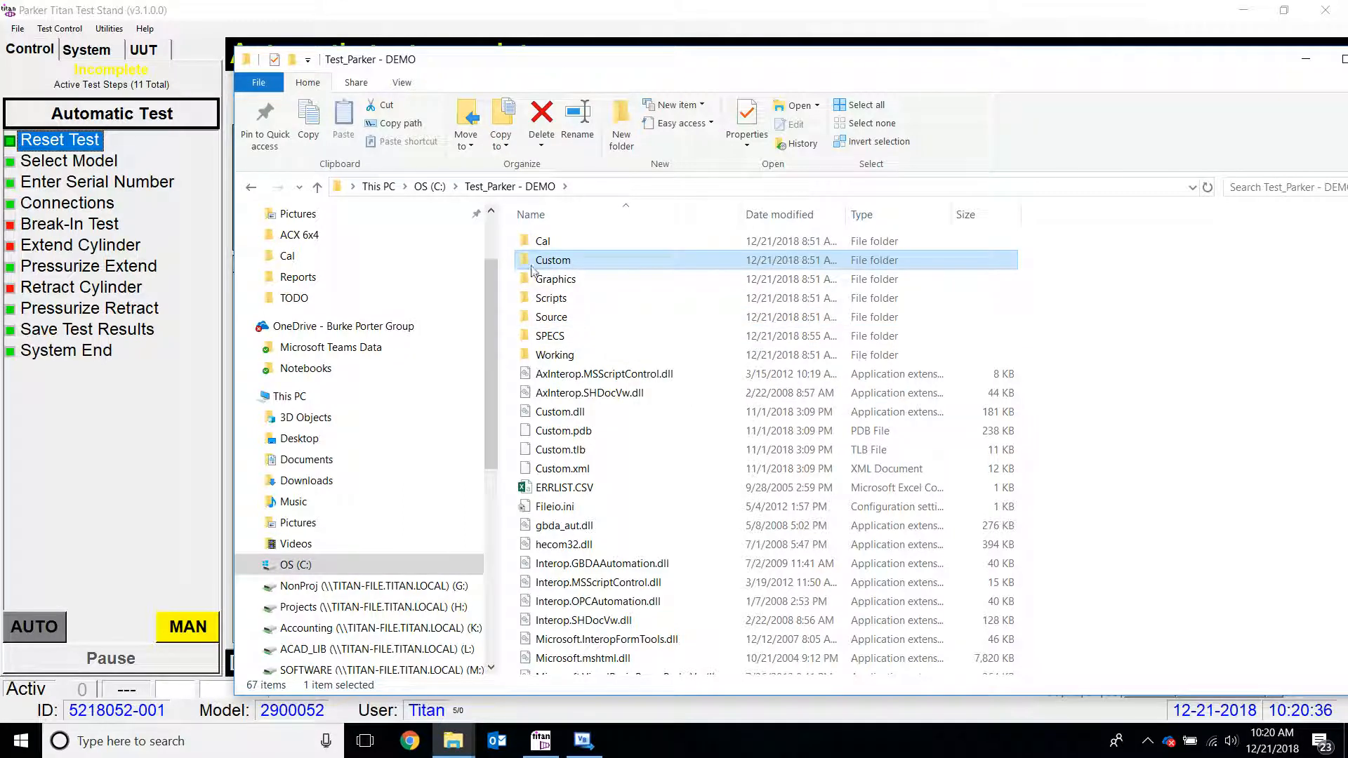
left_click(560, 336)
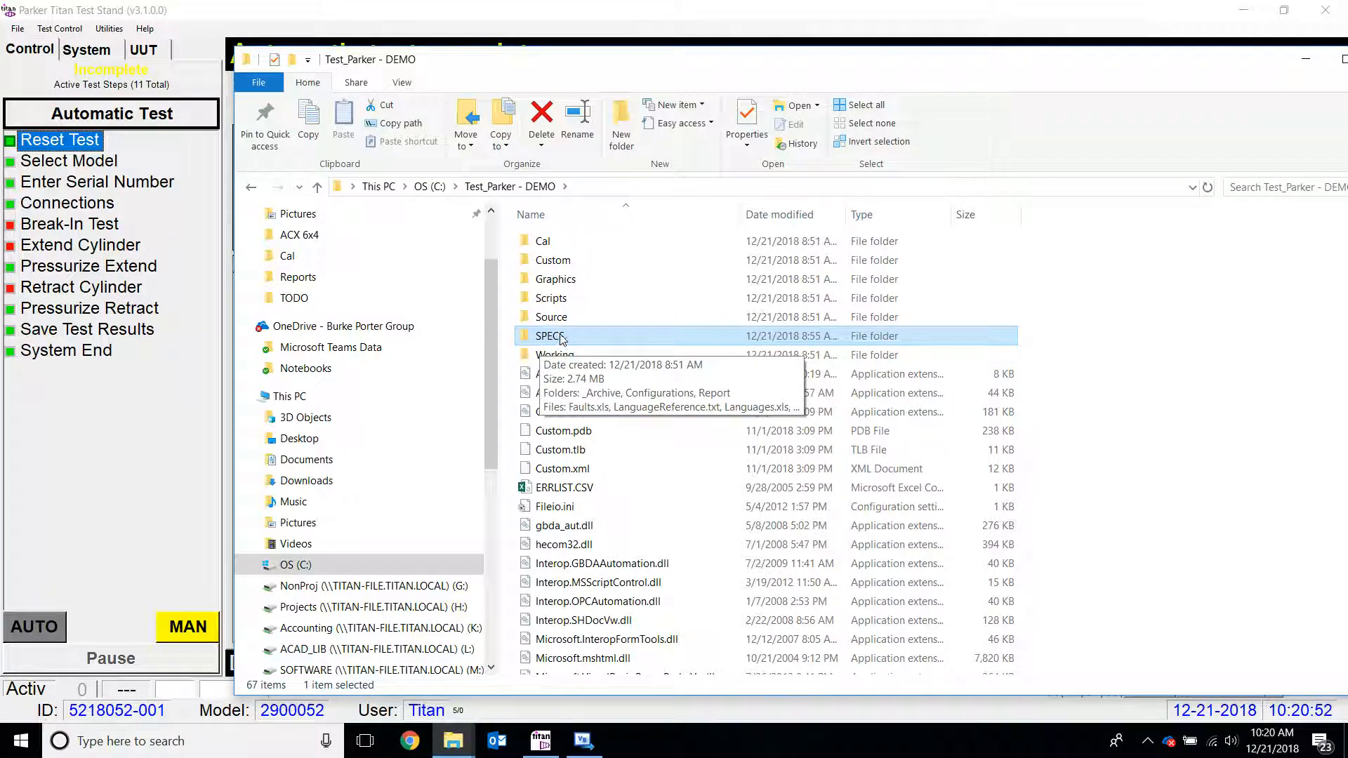
left_click(559, 358)
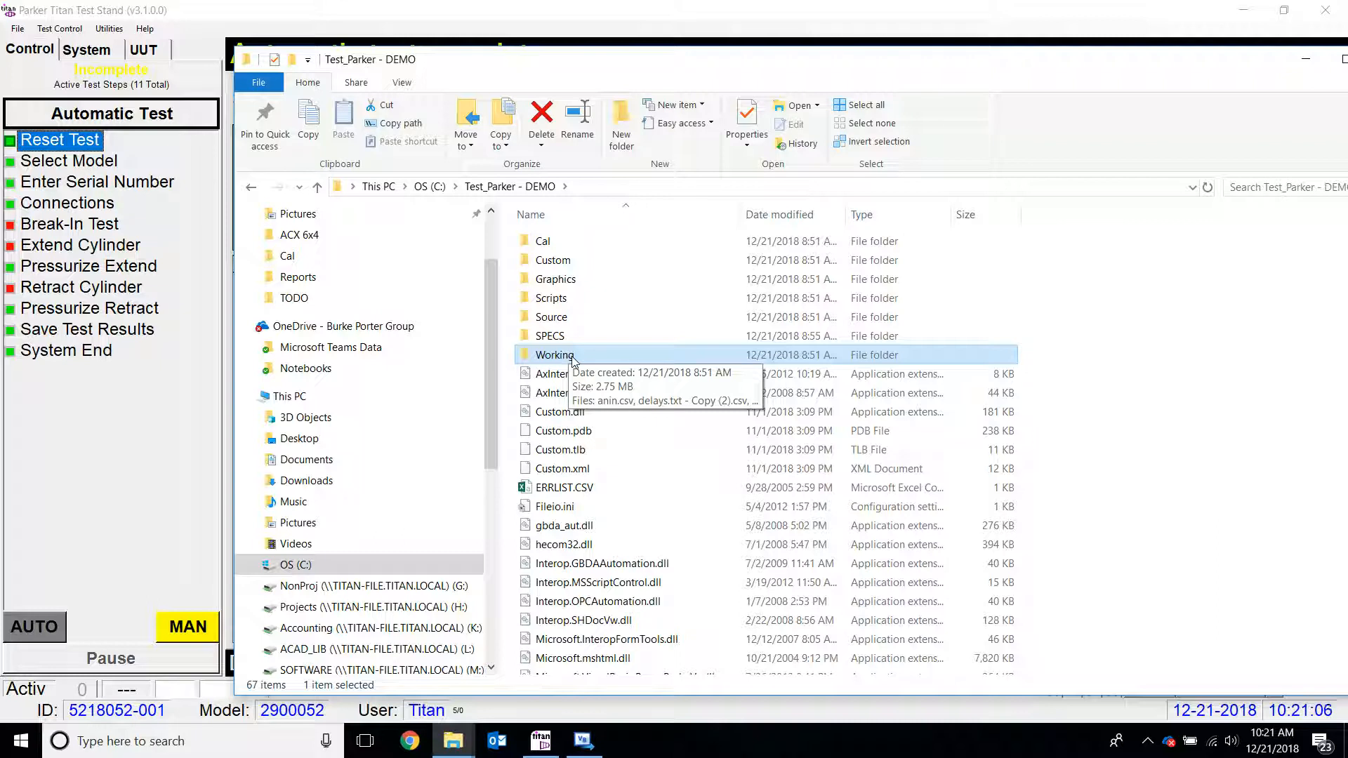
Move the Test_Parker - DEMO folder window up over the test stand and open its Cal folder
left_click_drag(794, 54, 683, 21)
double_click(462, 209)
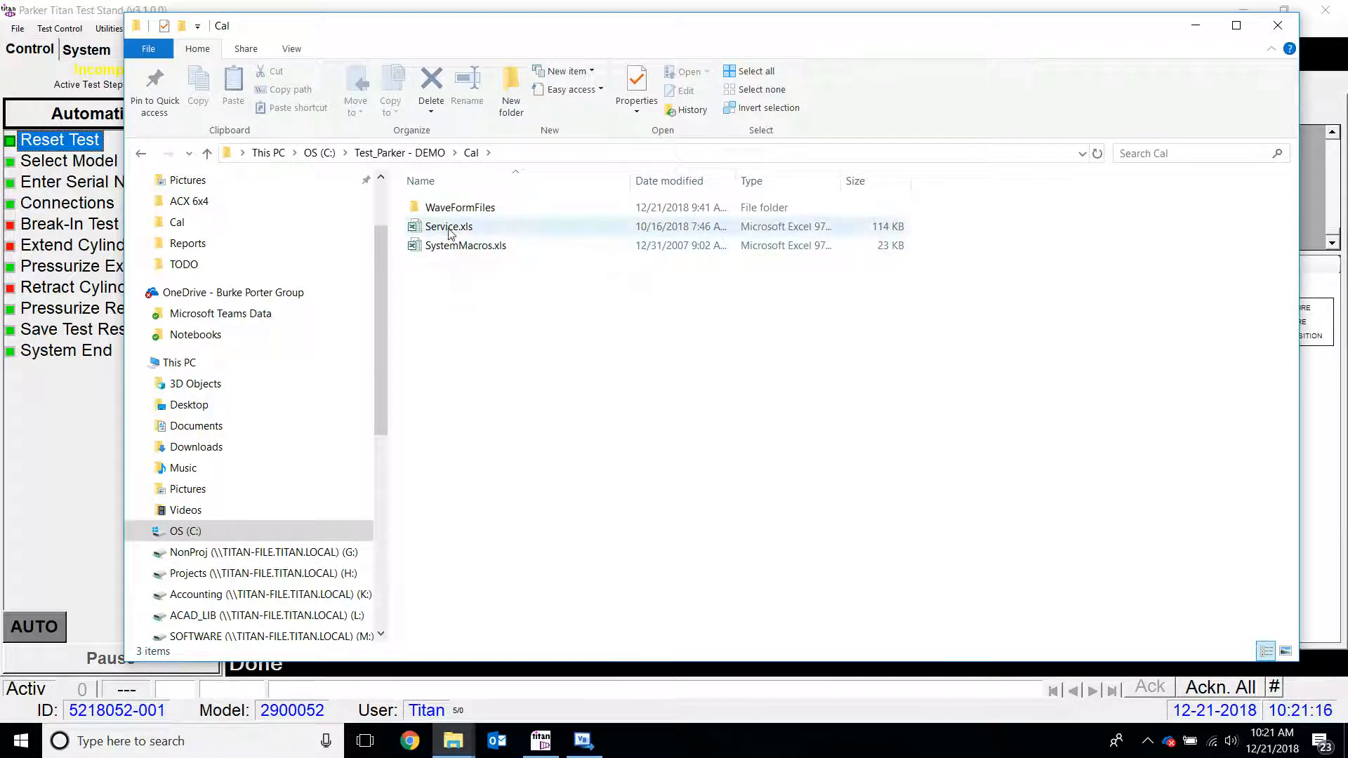
Bring up the Titan Service Program, move the Analog Input window below the VARIABLES window, and minimize the program
left_click(1148, 741)
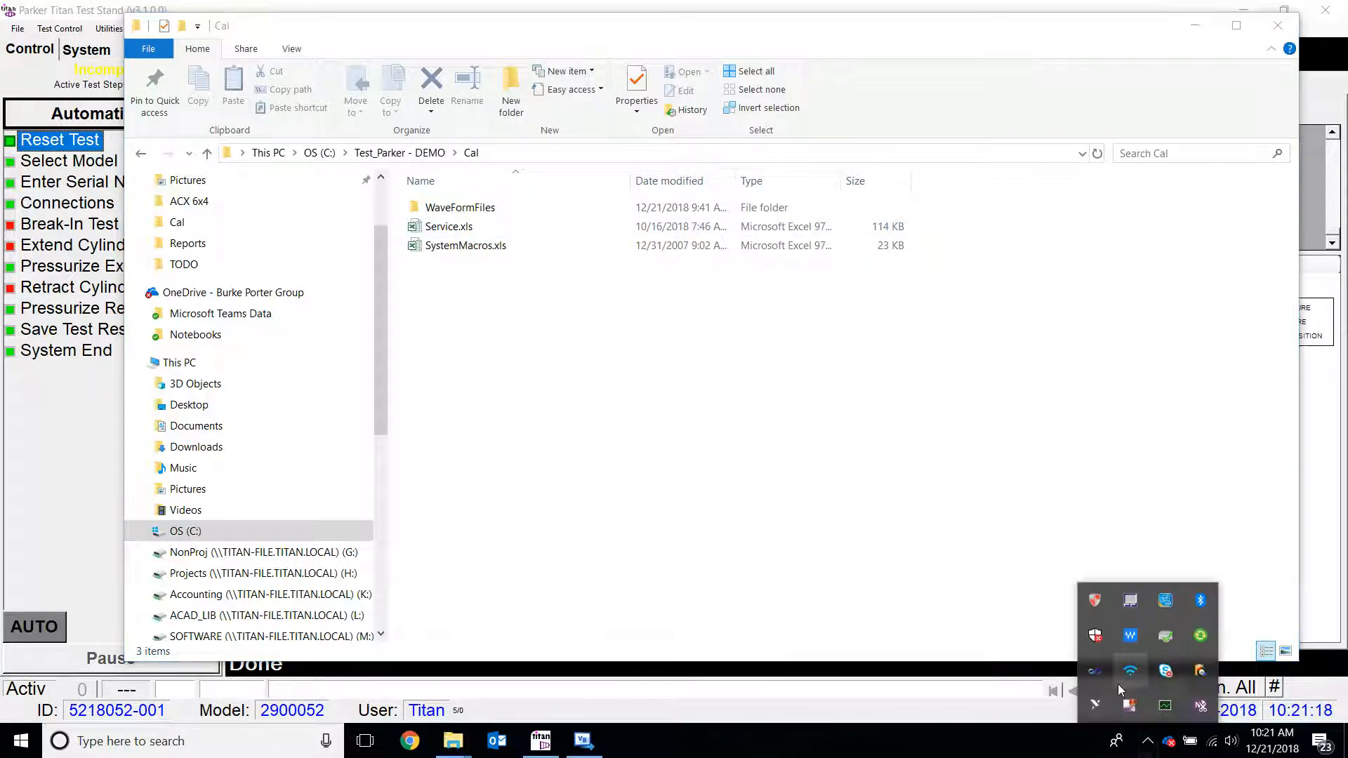
left_click(1165, 707)
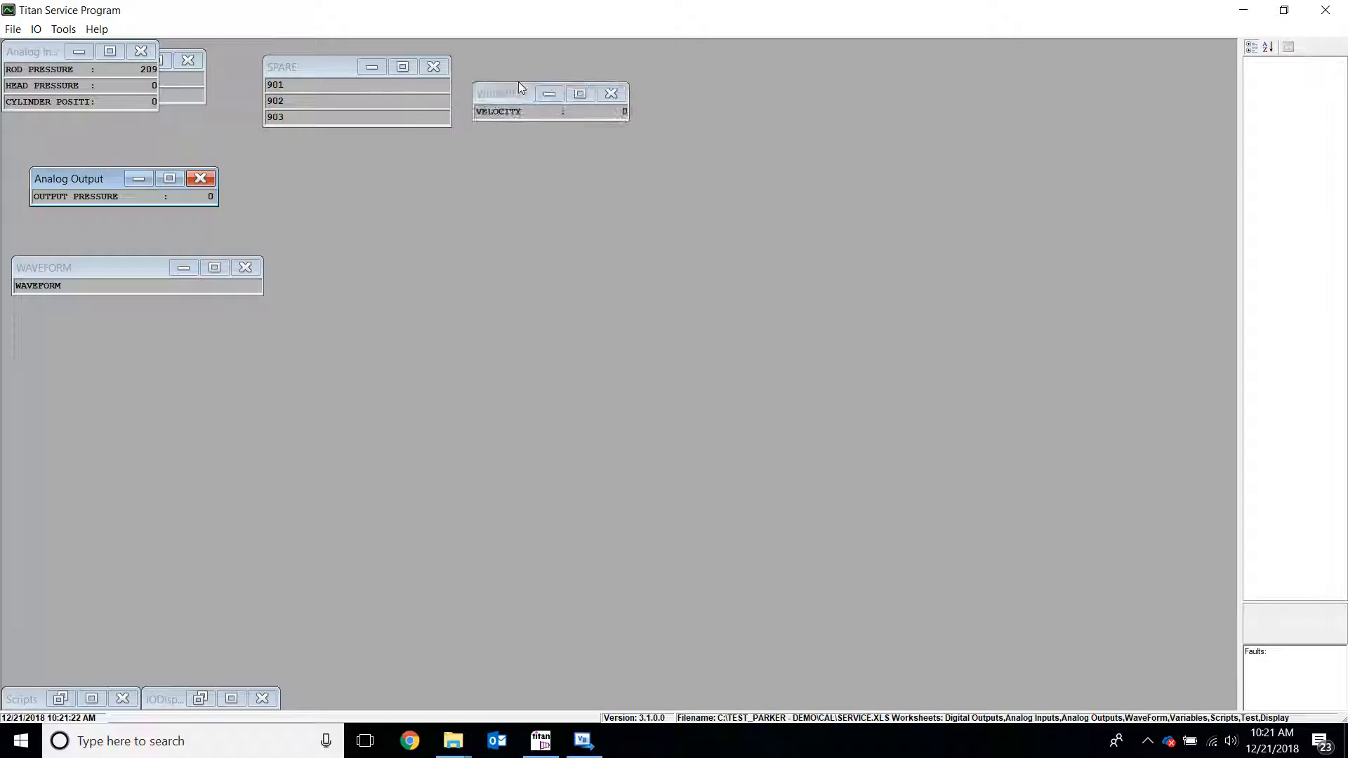
left_click_drag(37, 57, 581, 134)
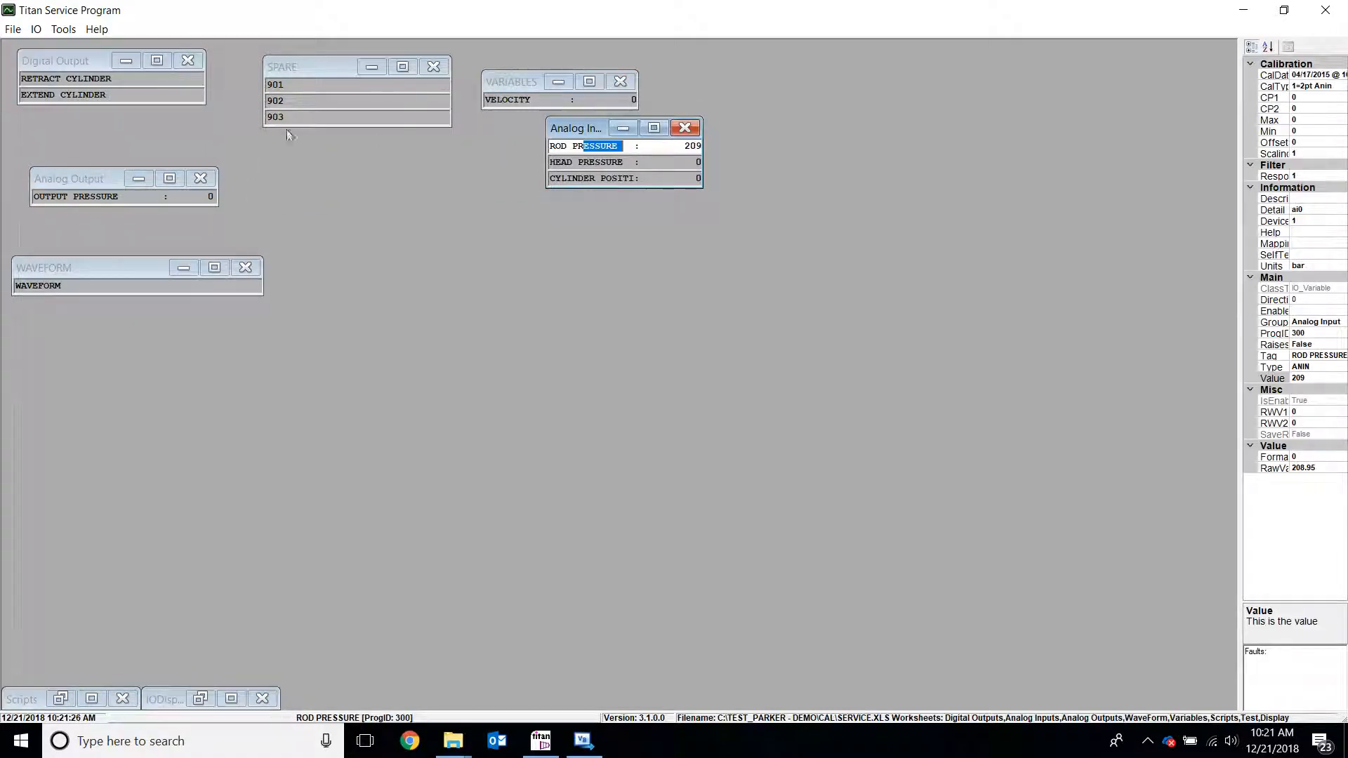
left_click(1244, 10)
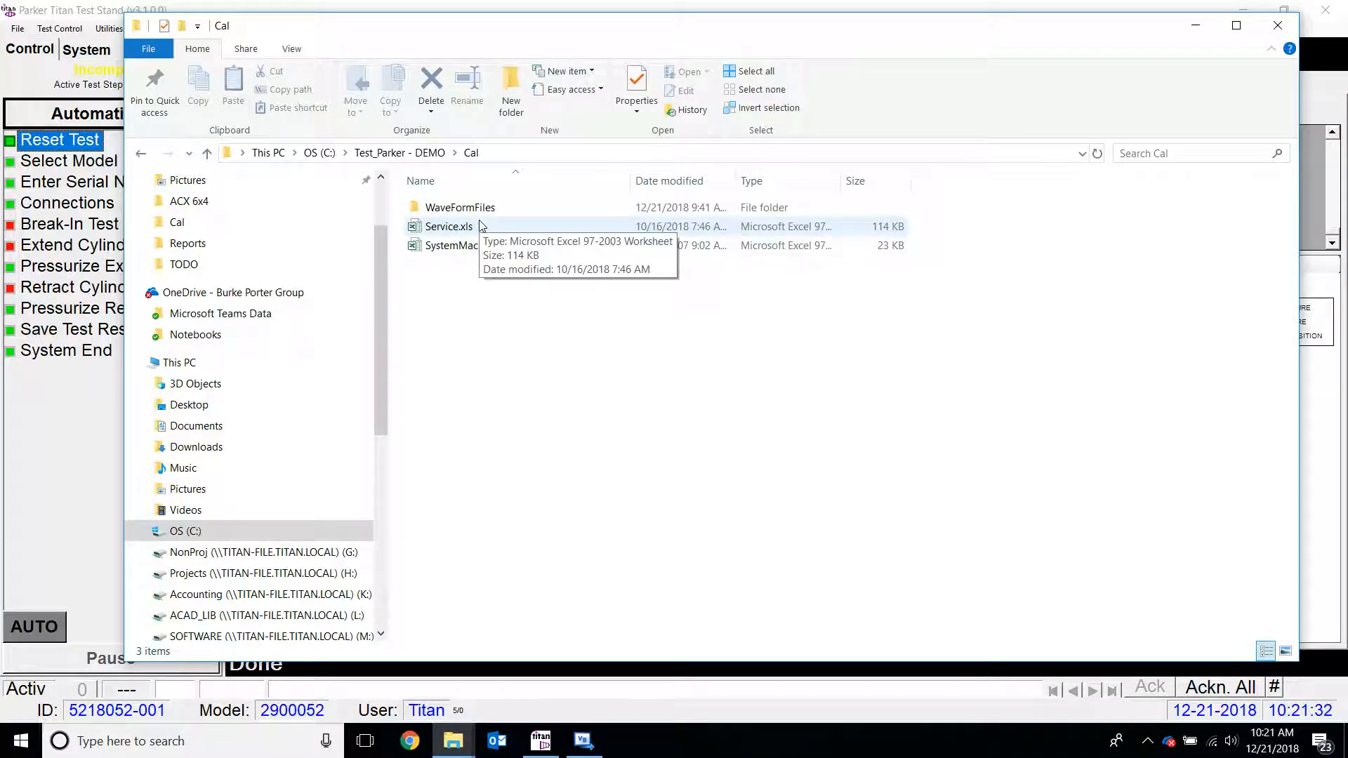
Return to the Test_Parker - DEMO folder, open the Custom folder and move its window aside
left_click(400, 152)
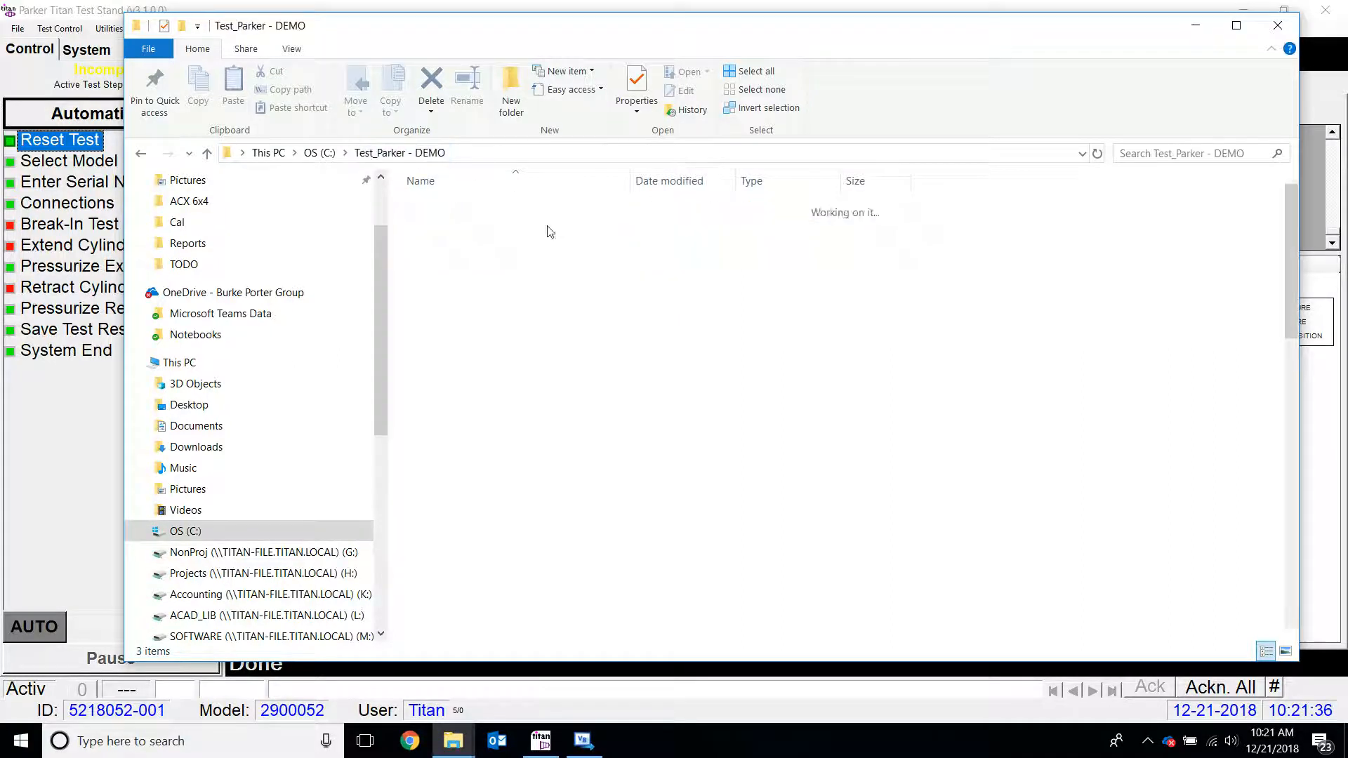
left_click(458, 229)
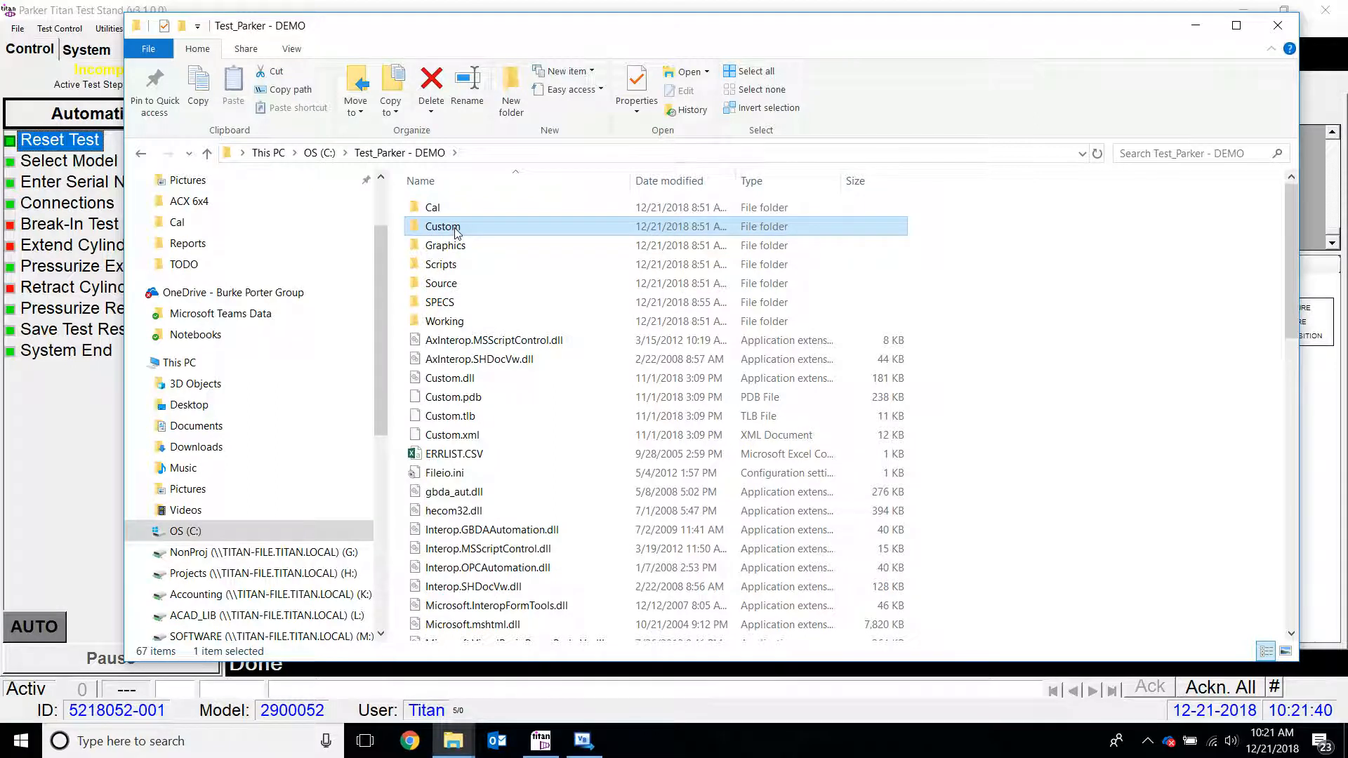
double_click(458, 229)
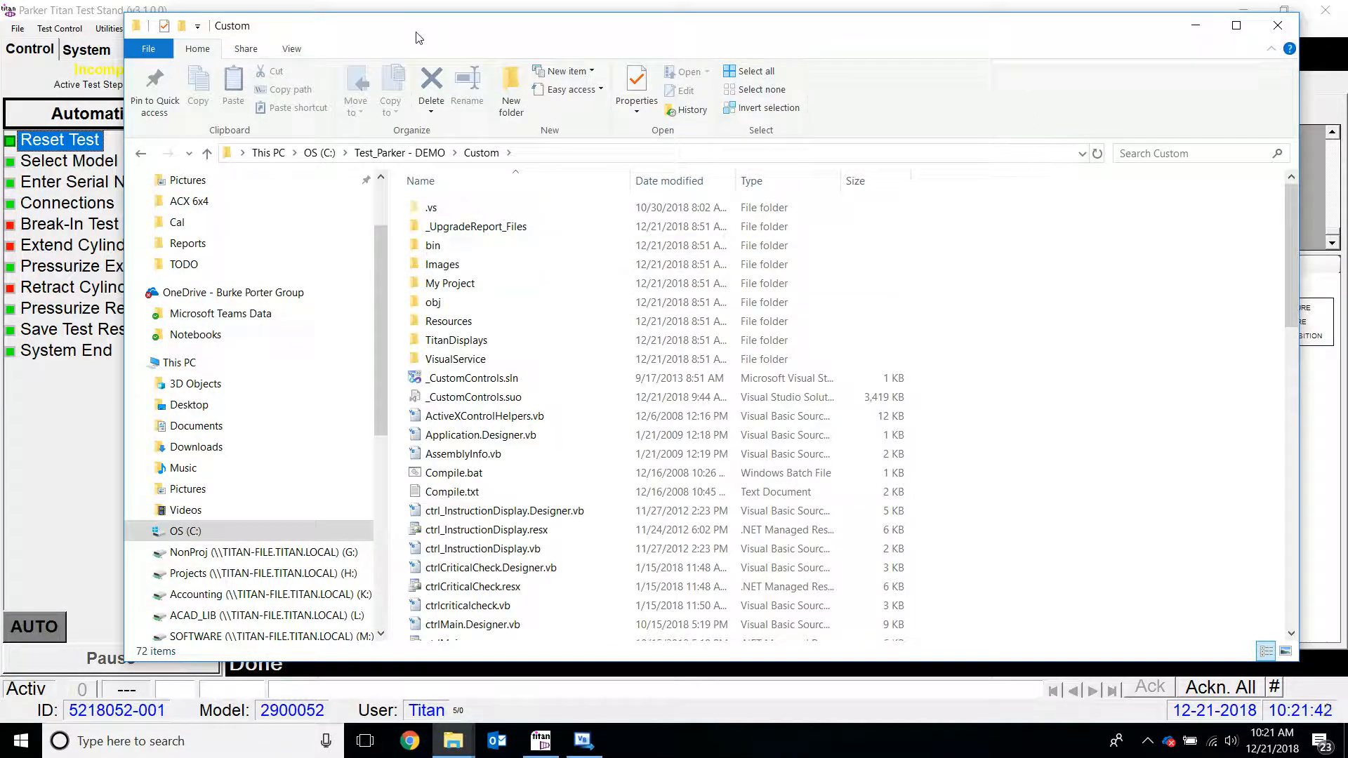
left_click_drag(416, 37, 856, 81)
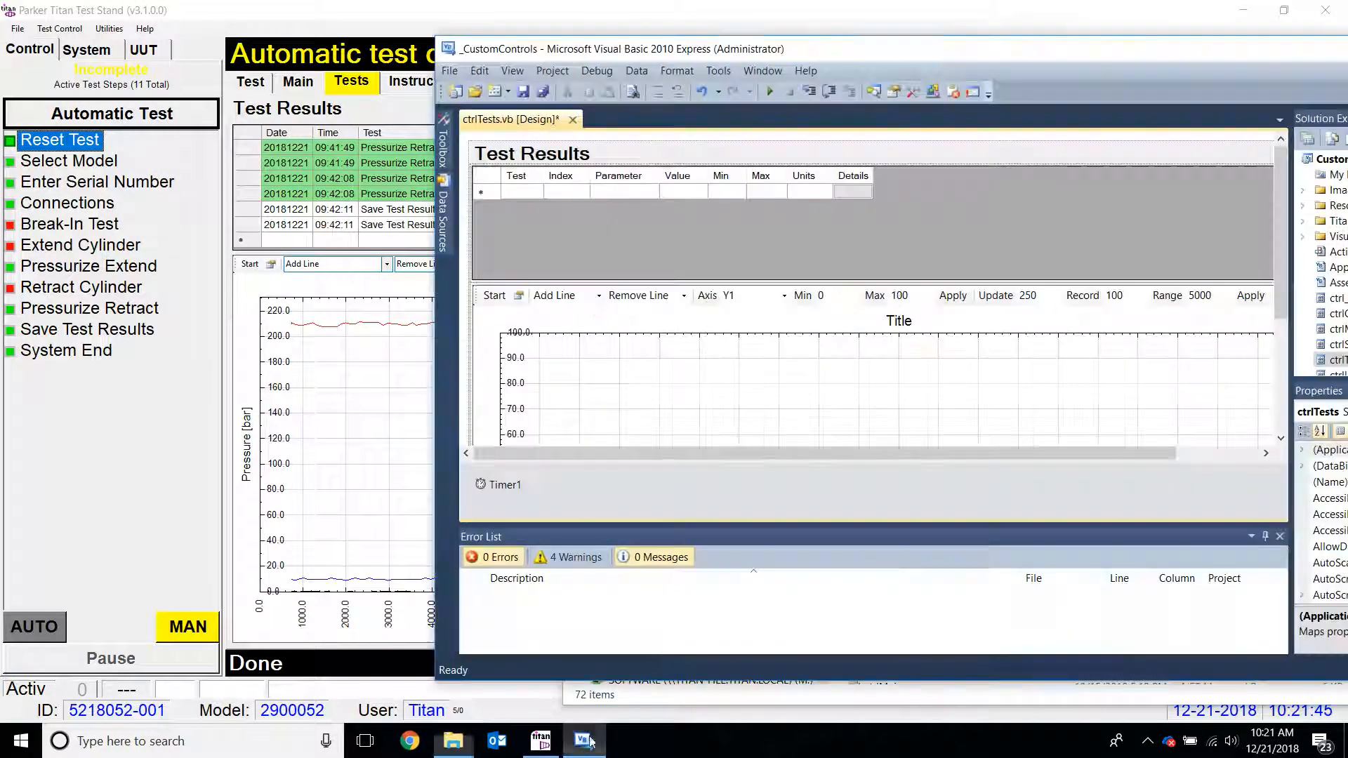
Switch to the _CustomControls project in Visual Basic 2010 Express and reposition its window to view the ctrlTests.vb design
left_click(583, 741)
left_click_drag(808, 51, 380, 46)
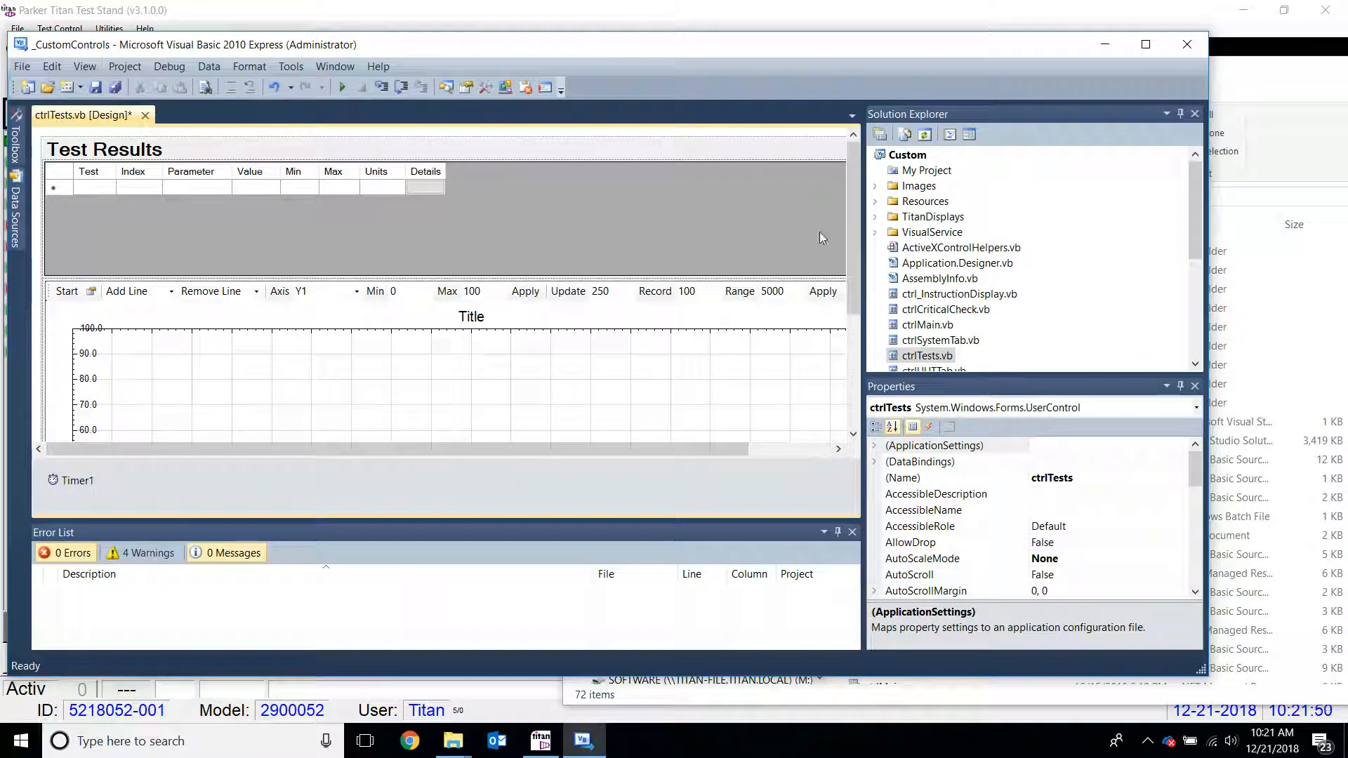
left_click_drag(849, 242, 850, 200)
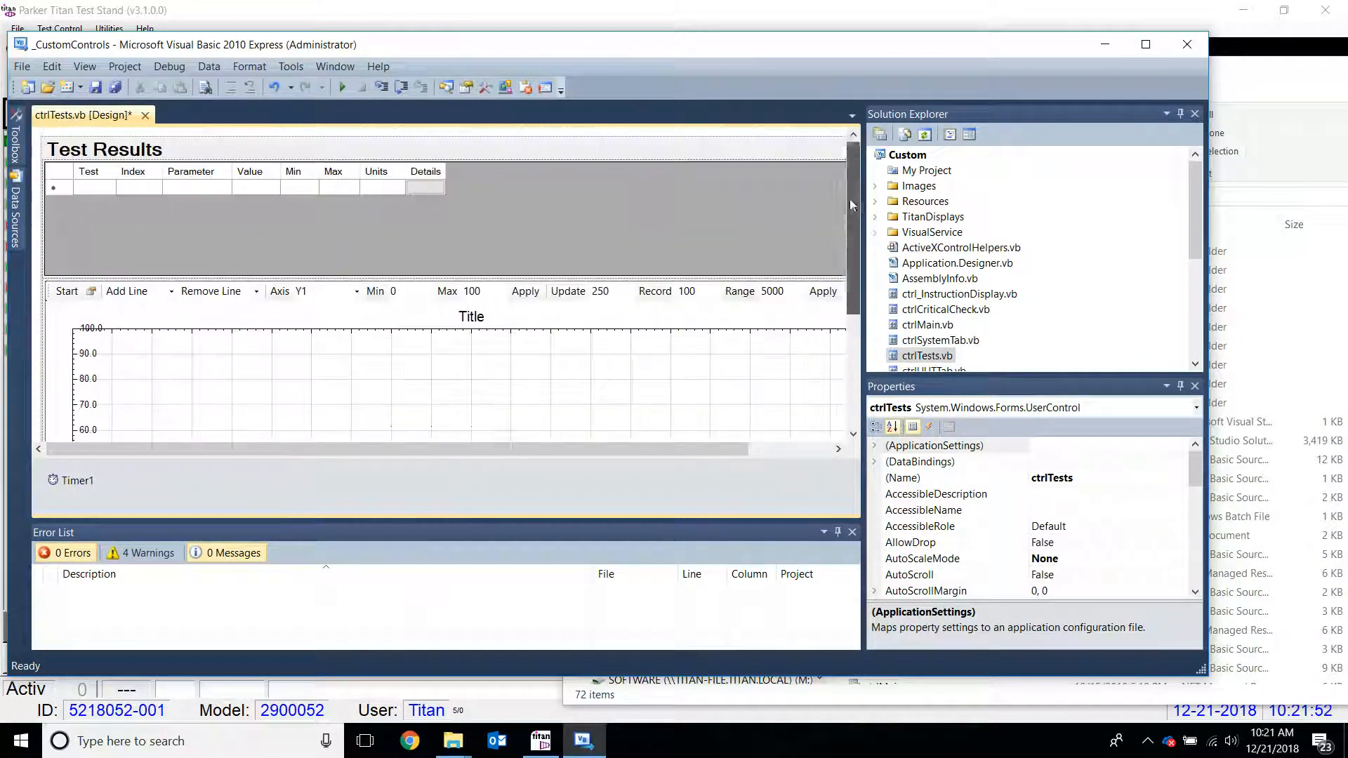
Move the project window aside, bring the test stand forward and view its Service, Tests and Main pages
left_click_drag(497, 45, 1026, 159)
left_click(512, 363)
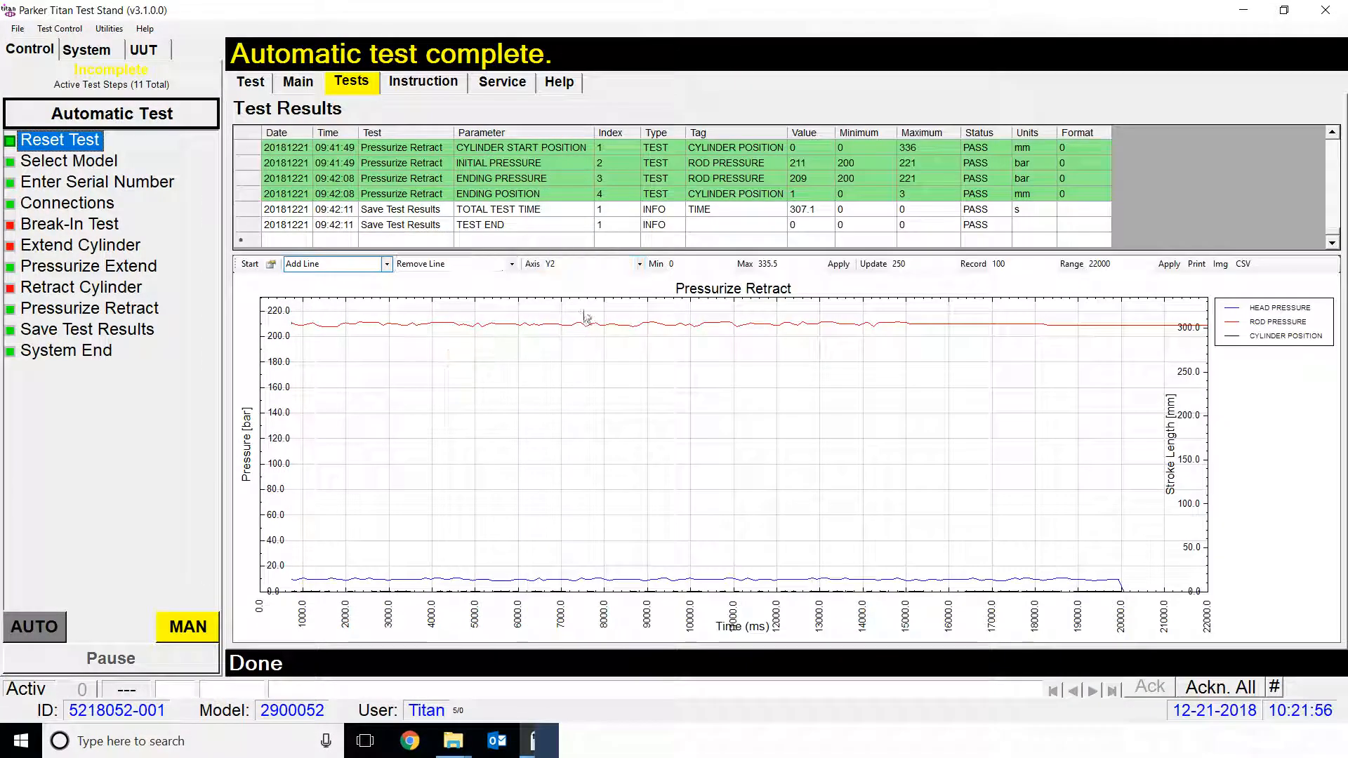
left_click(511, 88)
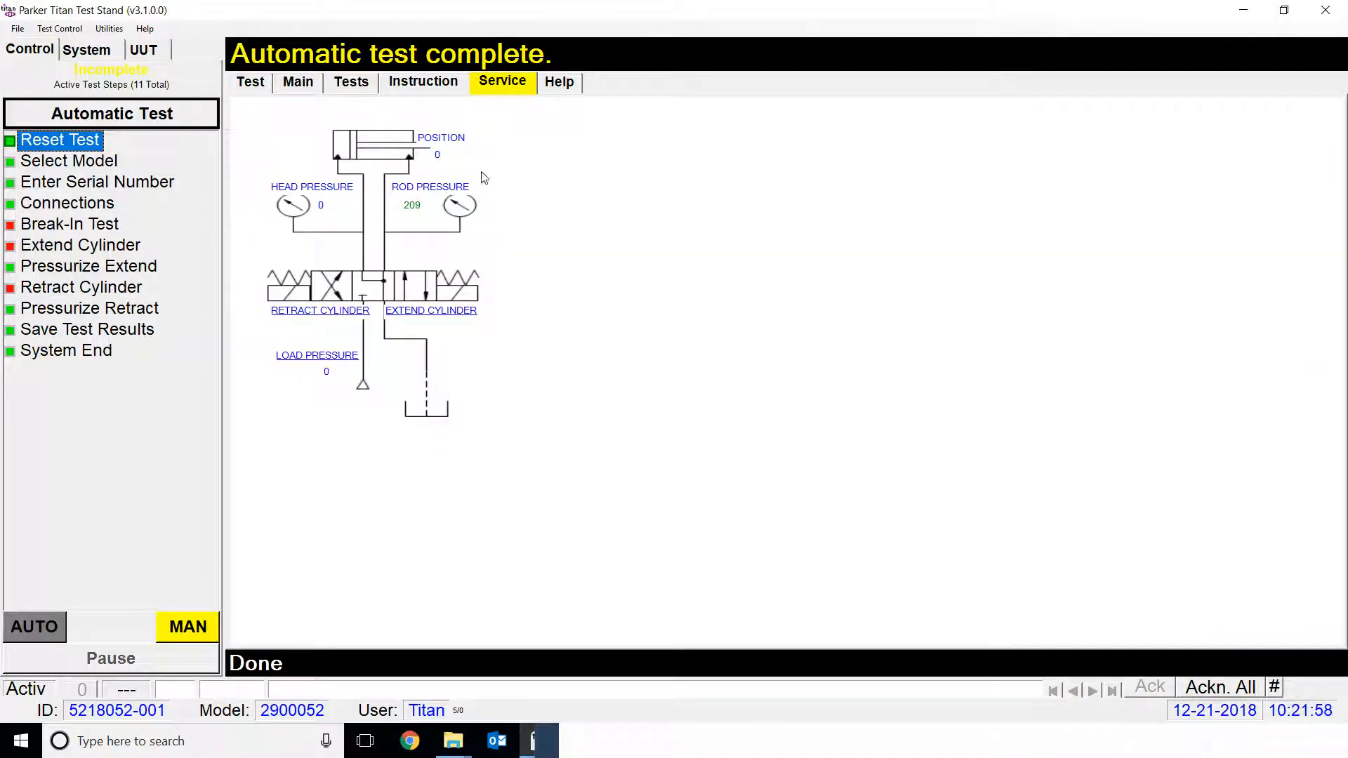
left_click(339, 87)
left_click(298, 82)
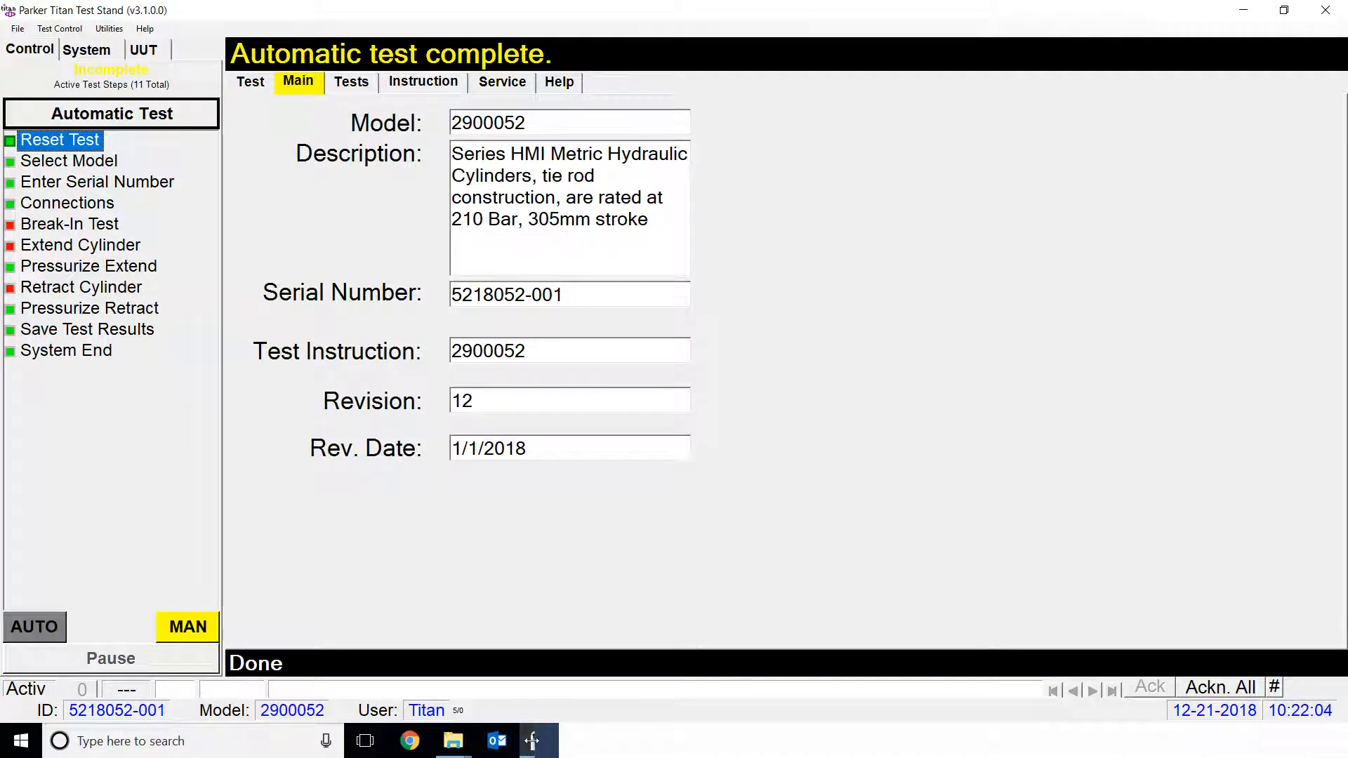
Return to the _CustomControls project in Visual Basic 2010 Express and open the code of ctrlTests.vb
key("alt+Tab")
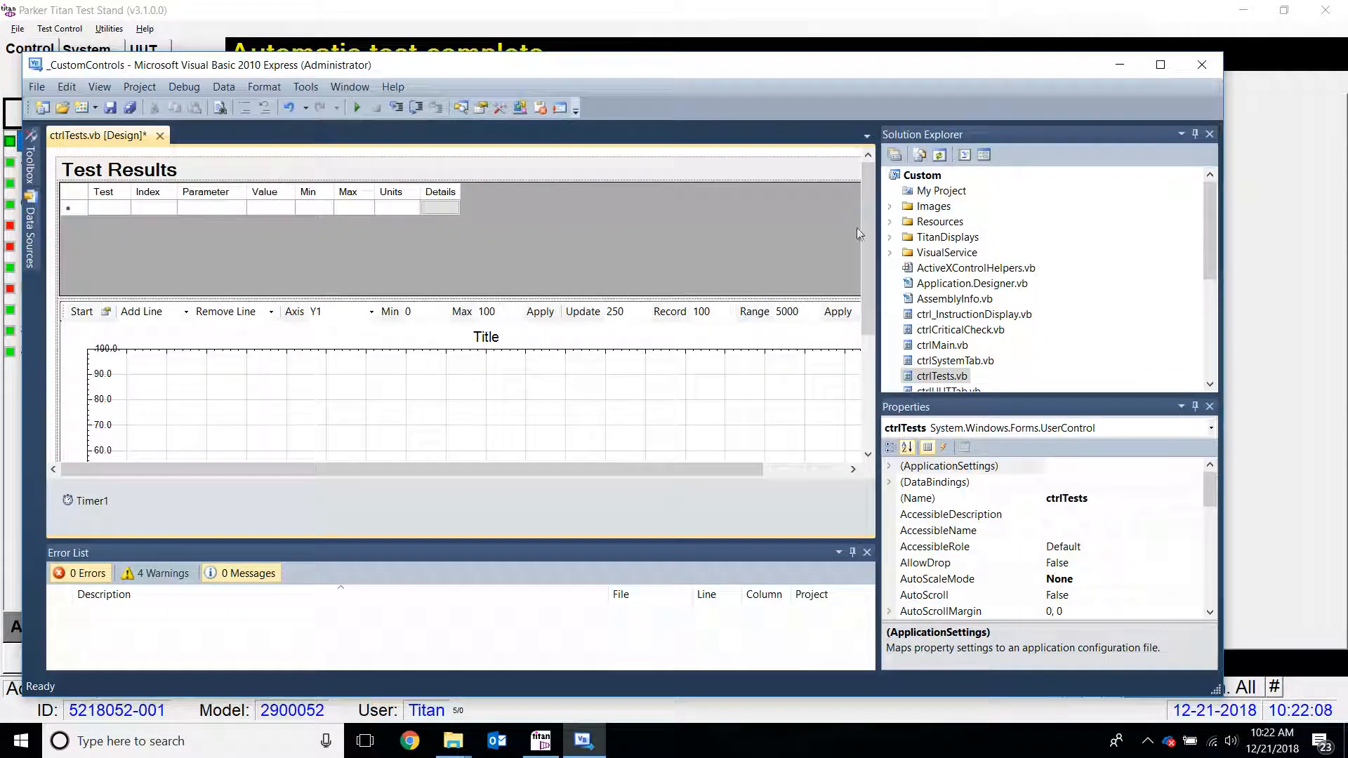
right_click(926, 378)
key("Escape")
key("F7")
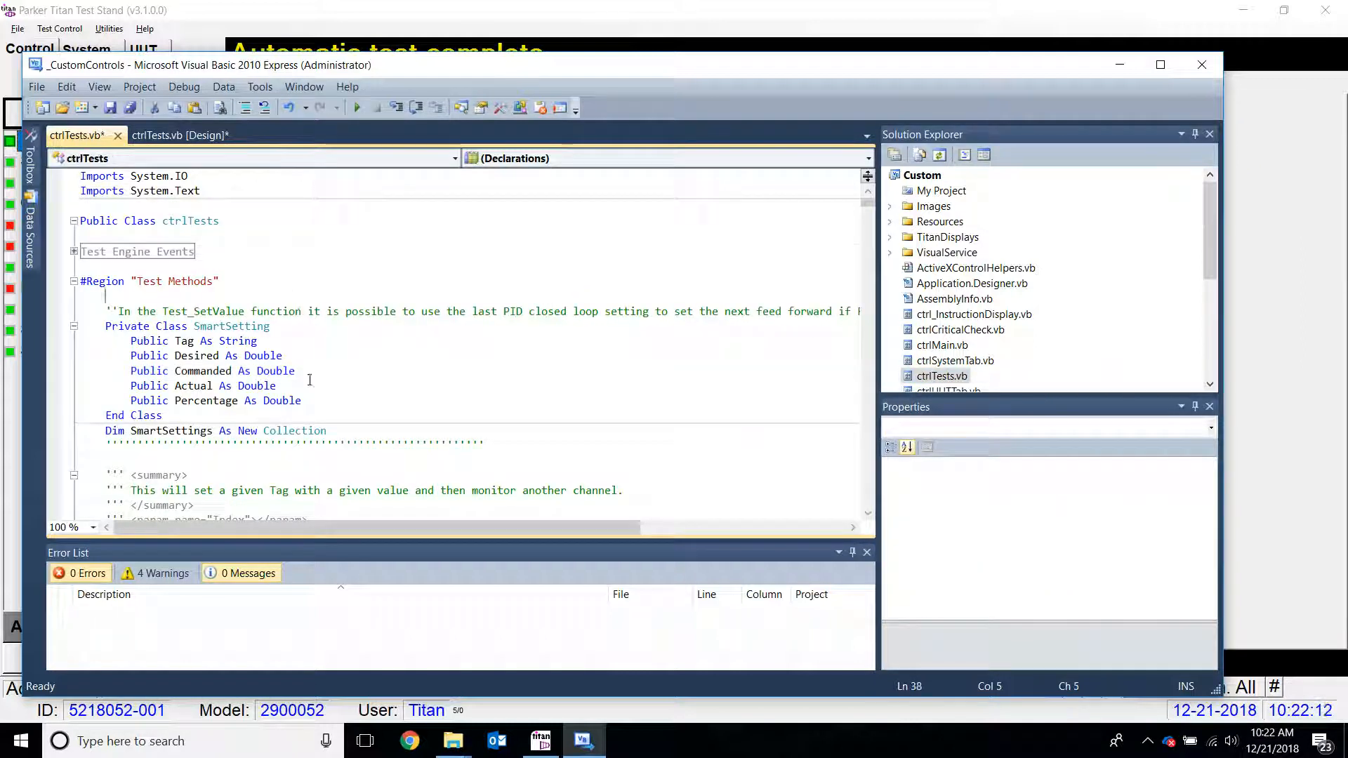
Examine the Test_SetValue code in ctrlTests.vb, placing the cursor at the first Tools.BarGraphShow call
scroll(370, 372, "down", 6)
scroll(370, 372, "down", 8)
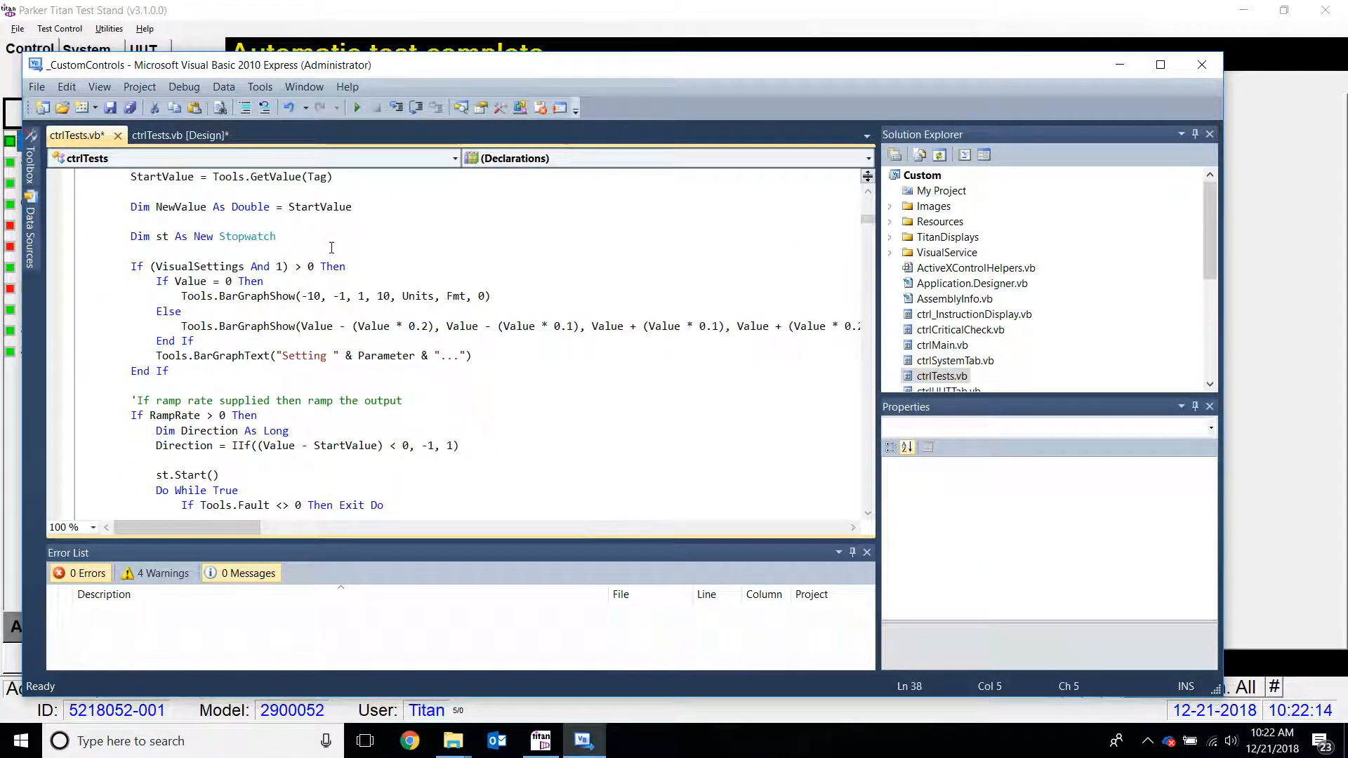
left_click(377, 296)
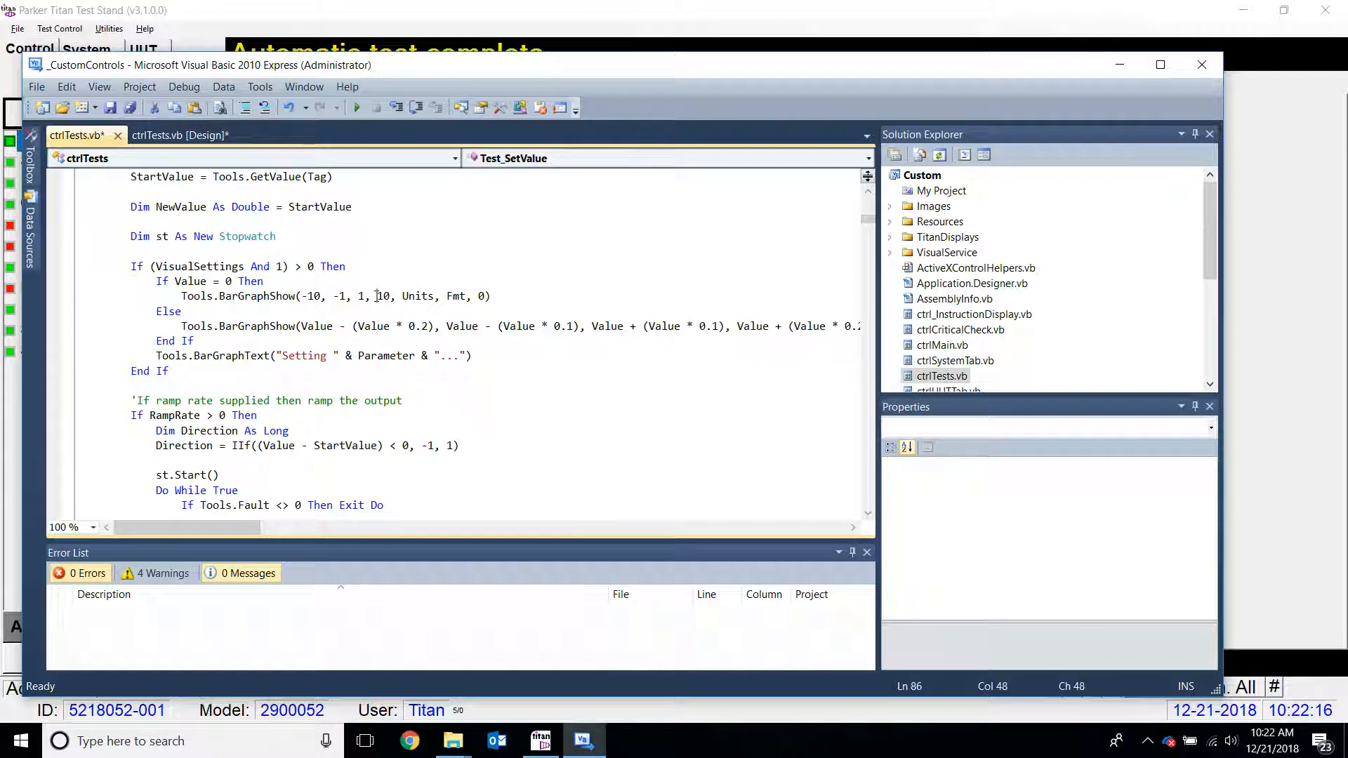
left_click(490, 298)
Open ctrlMain.vb in the form designer
left_click(949, 348)
right_click(948, 347)
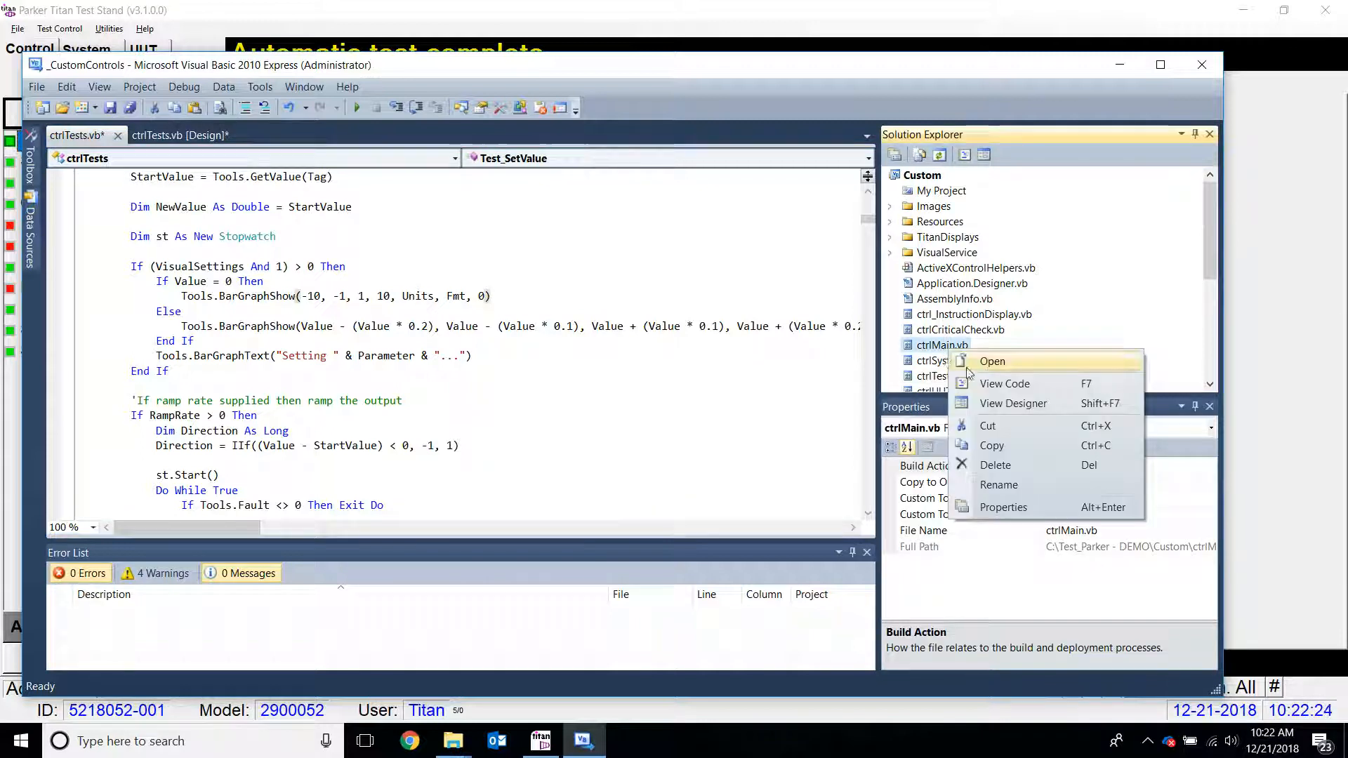
left_click(927, 347)
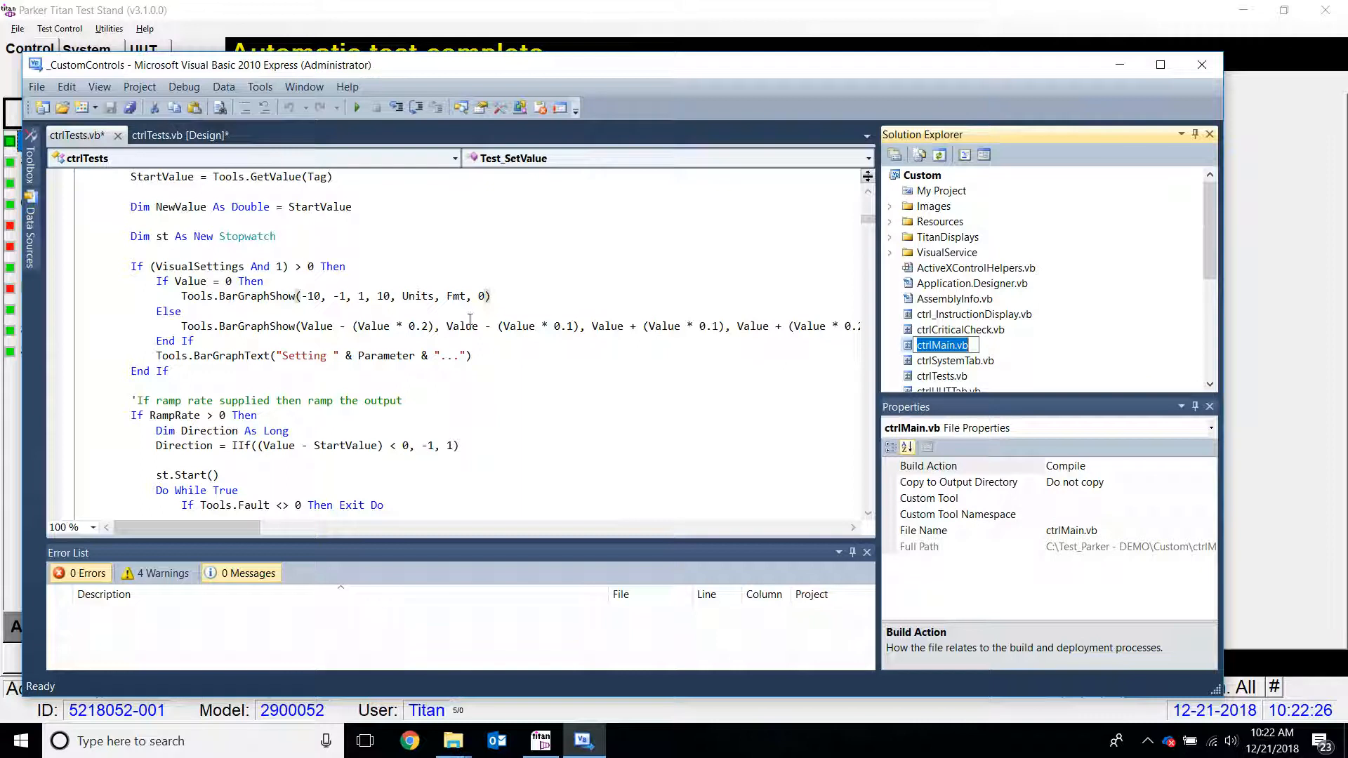
double_click(907, 348)
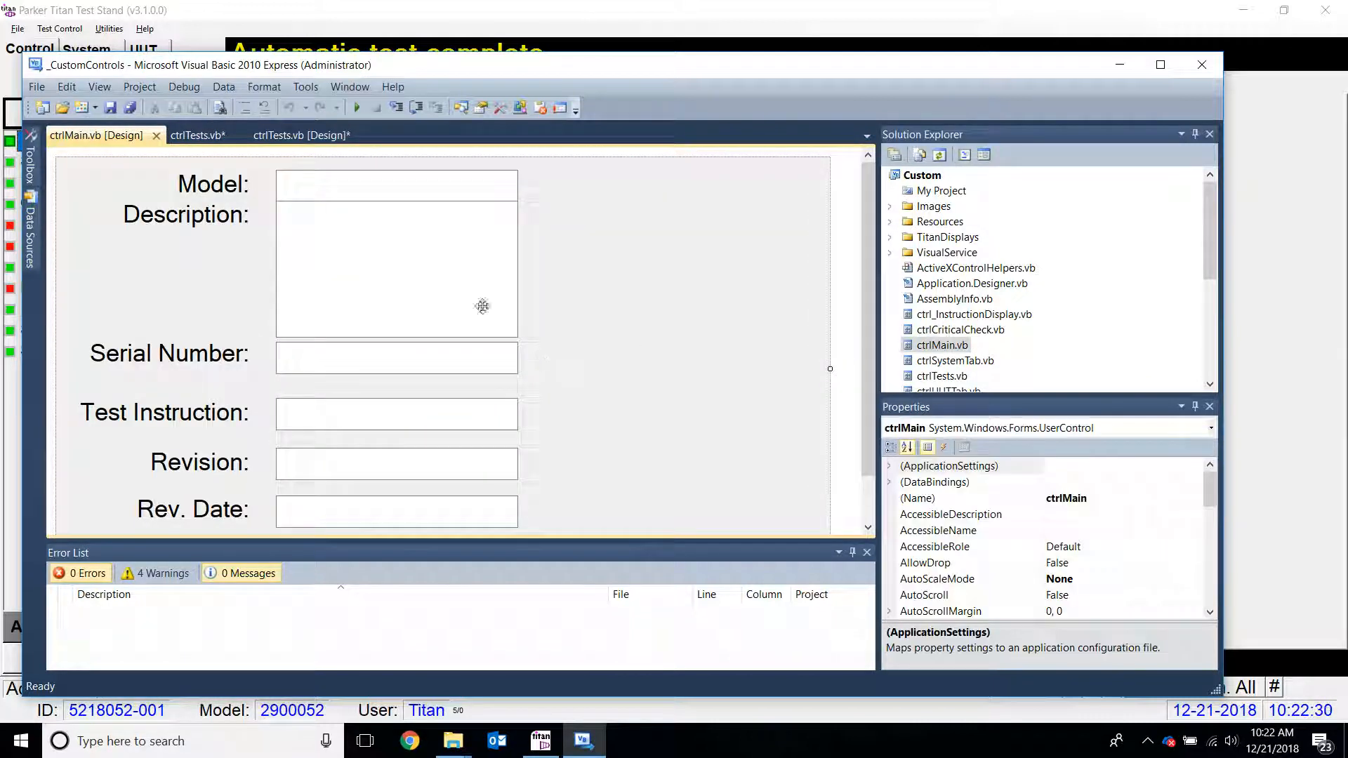
Open the code of ctrlMain.vb and look through it
right_click(937, 344)
left_click(980, 374)
left_click(272, 330)
scroll(309, 323, "down", 12)
scroll(346, 319, "up", 4)
Return to the ctrlMain.vb design and compare it with the test stand's Main page by temporarily moving the project window aside
left_click(185, 134)
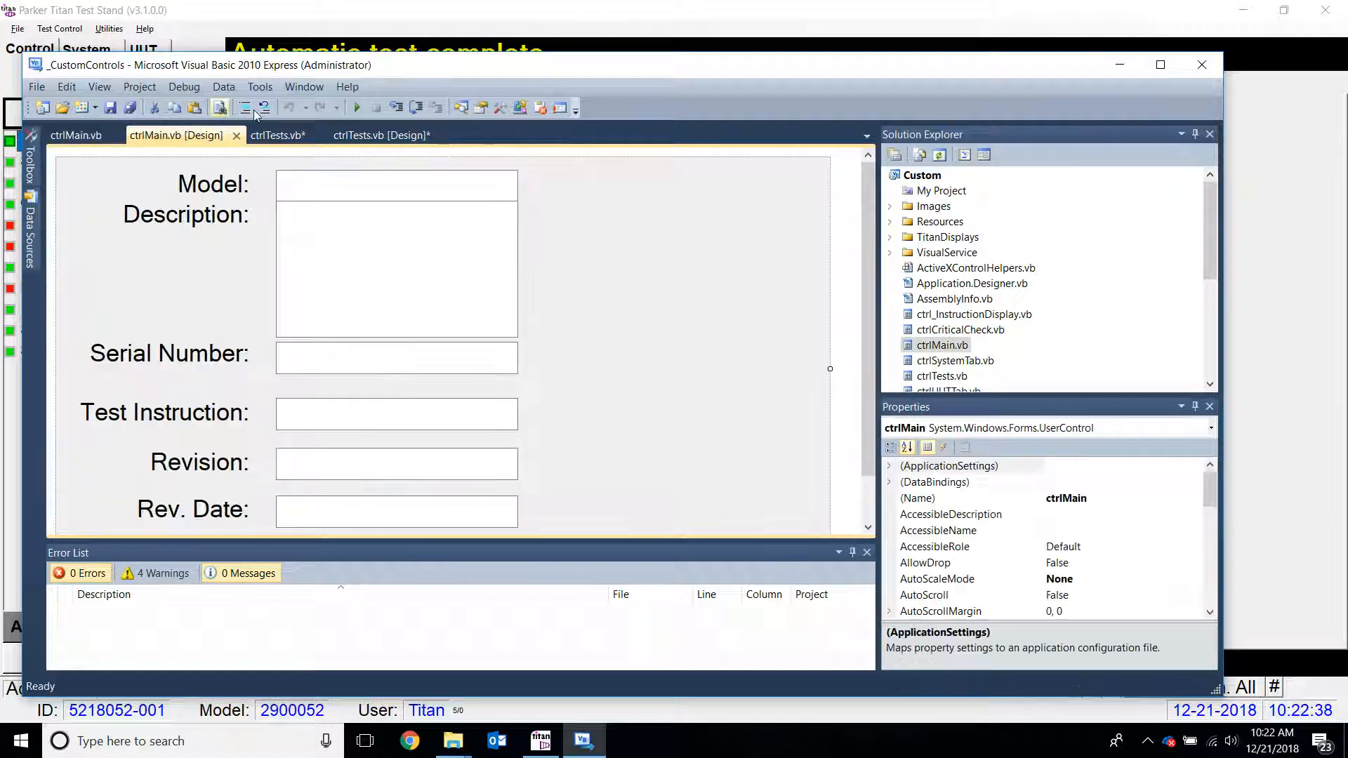
left_click_drag(403, 67, 1020, 54)
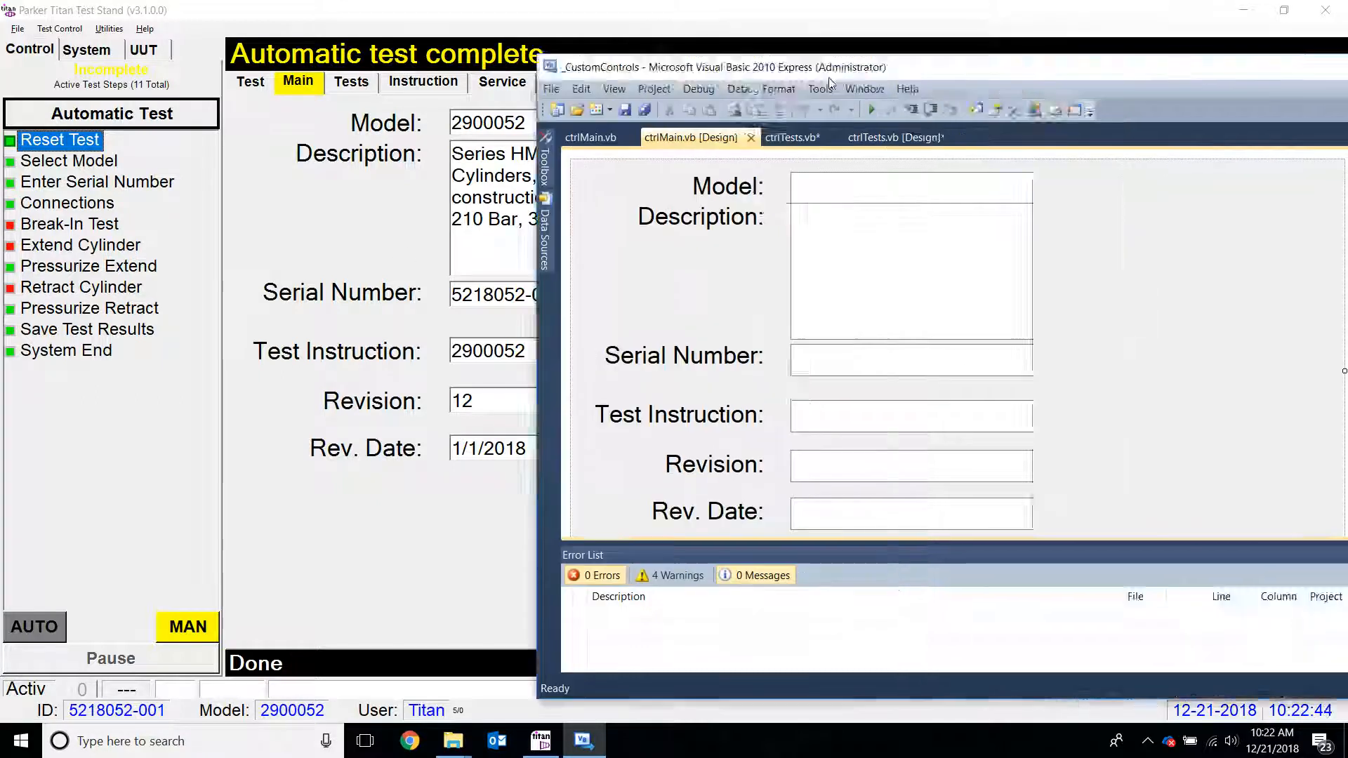
left_click_drag(1032, 56, 452, 97)
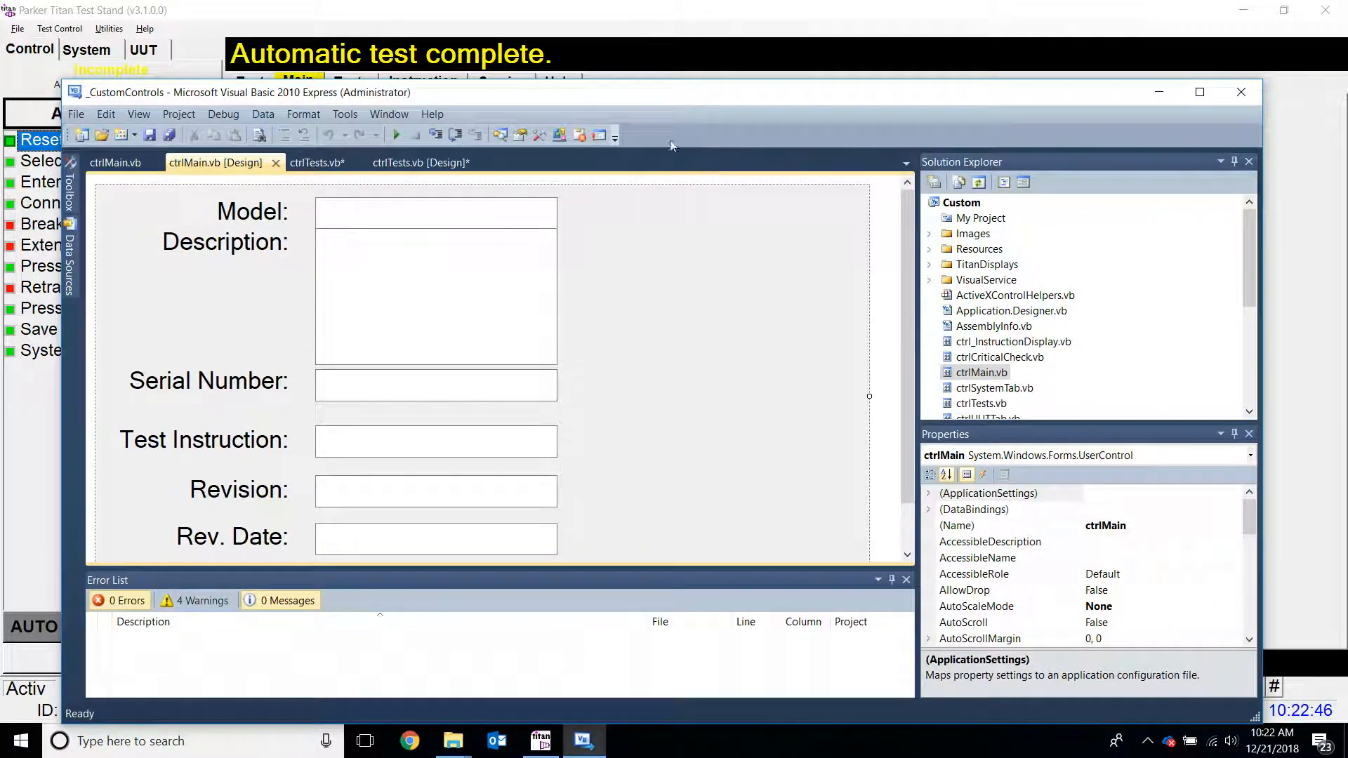
Open the ctrlService.vb design from the VisualService folder and compare it with the test stand's Service page
left_click(929, 280)
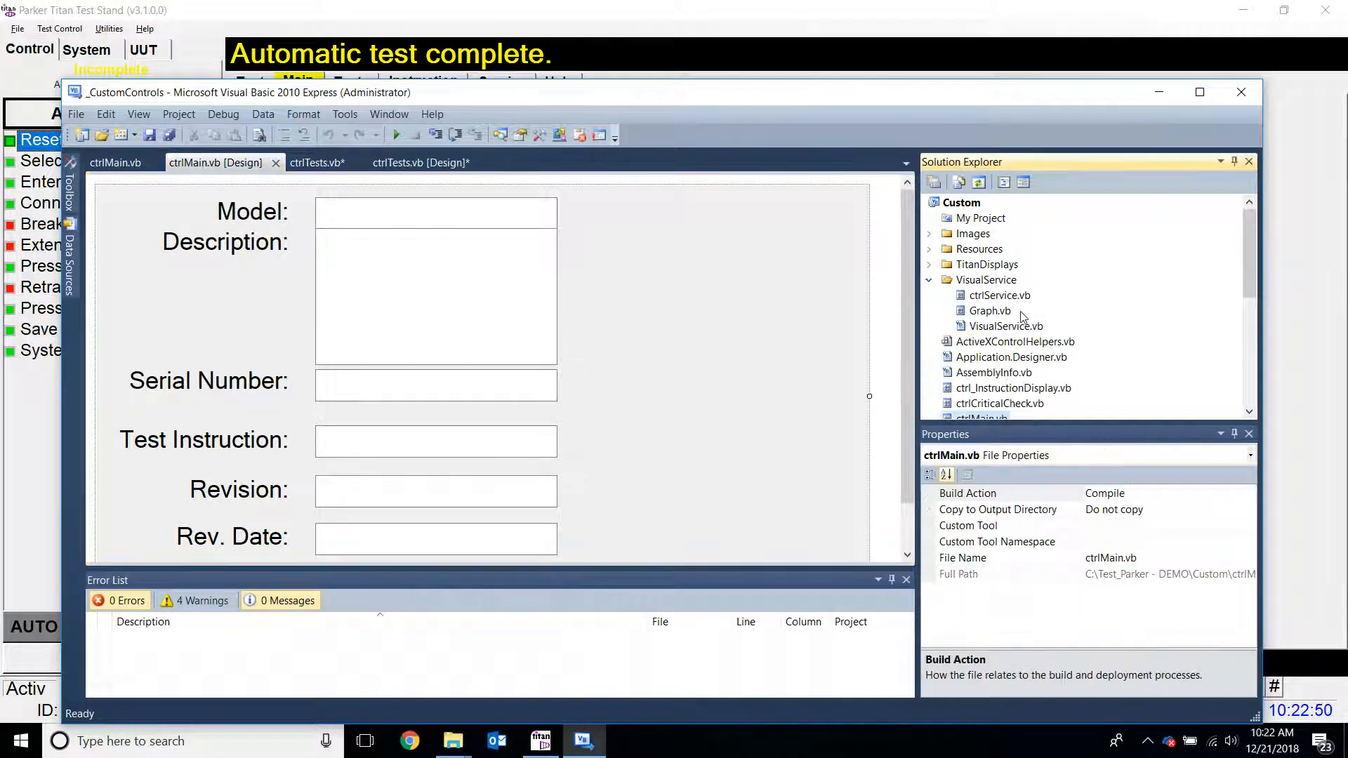
double_click(997, 296)
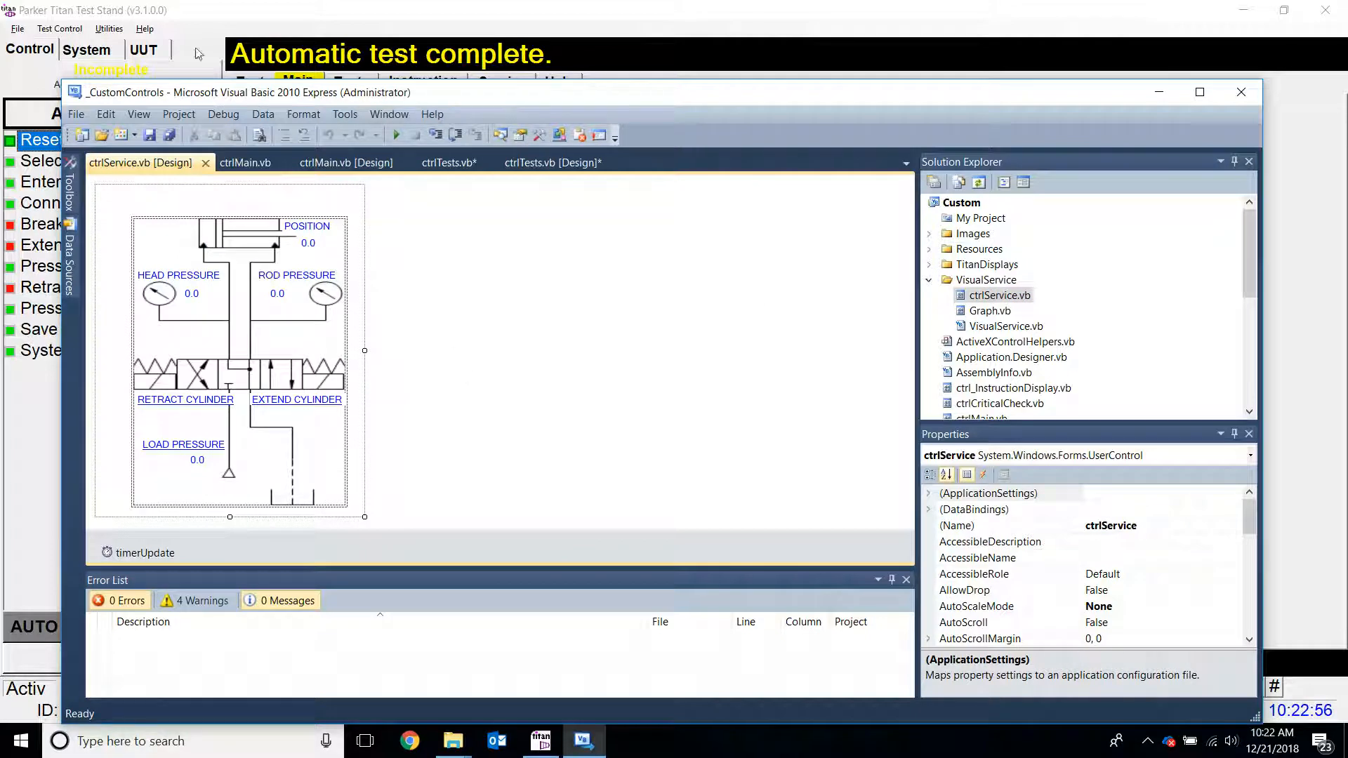
left_click_drag(425, 92, 1146, 62)
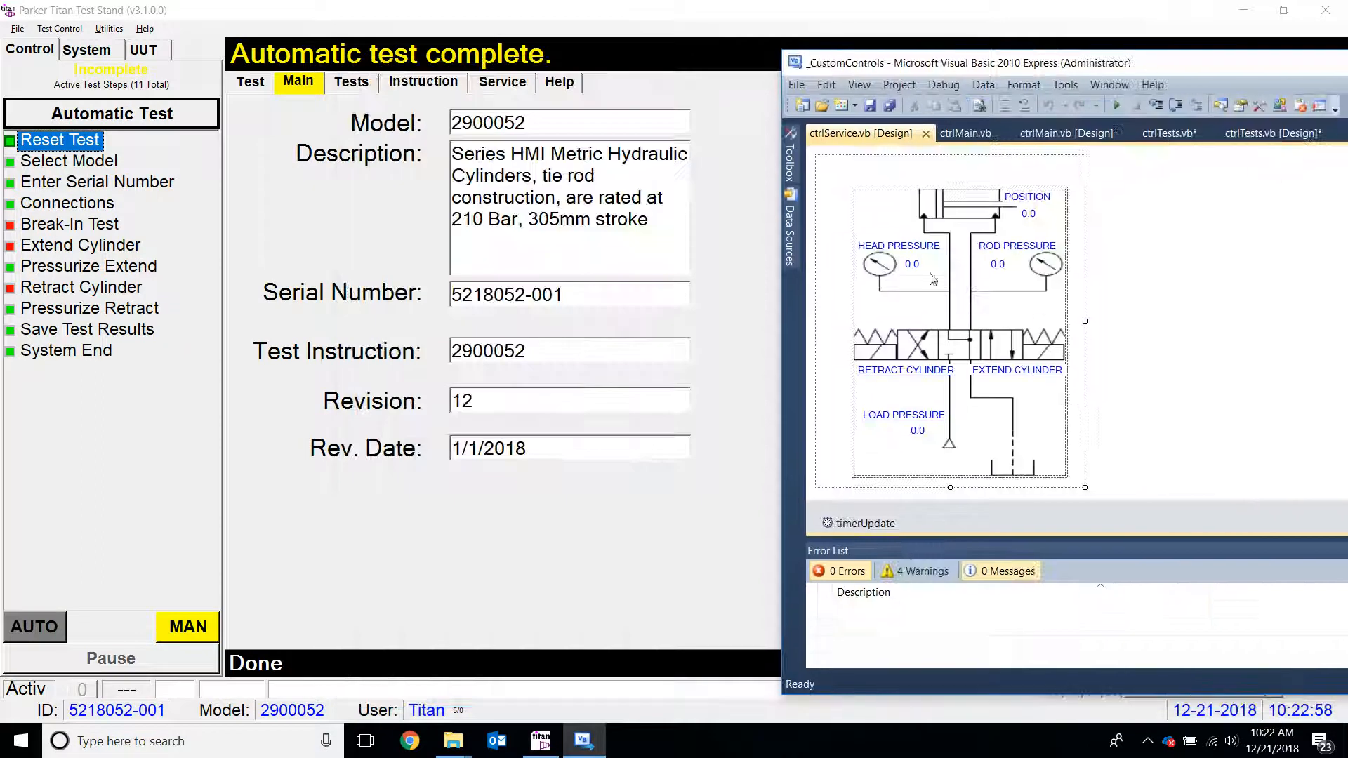
left_click(522, 83)
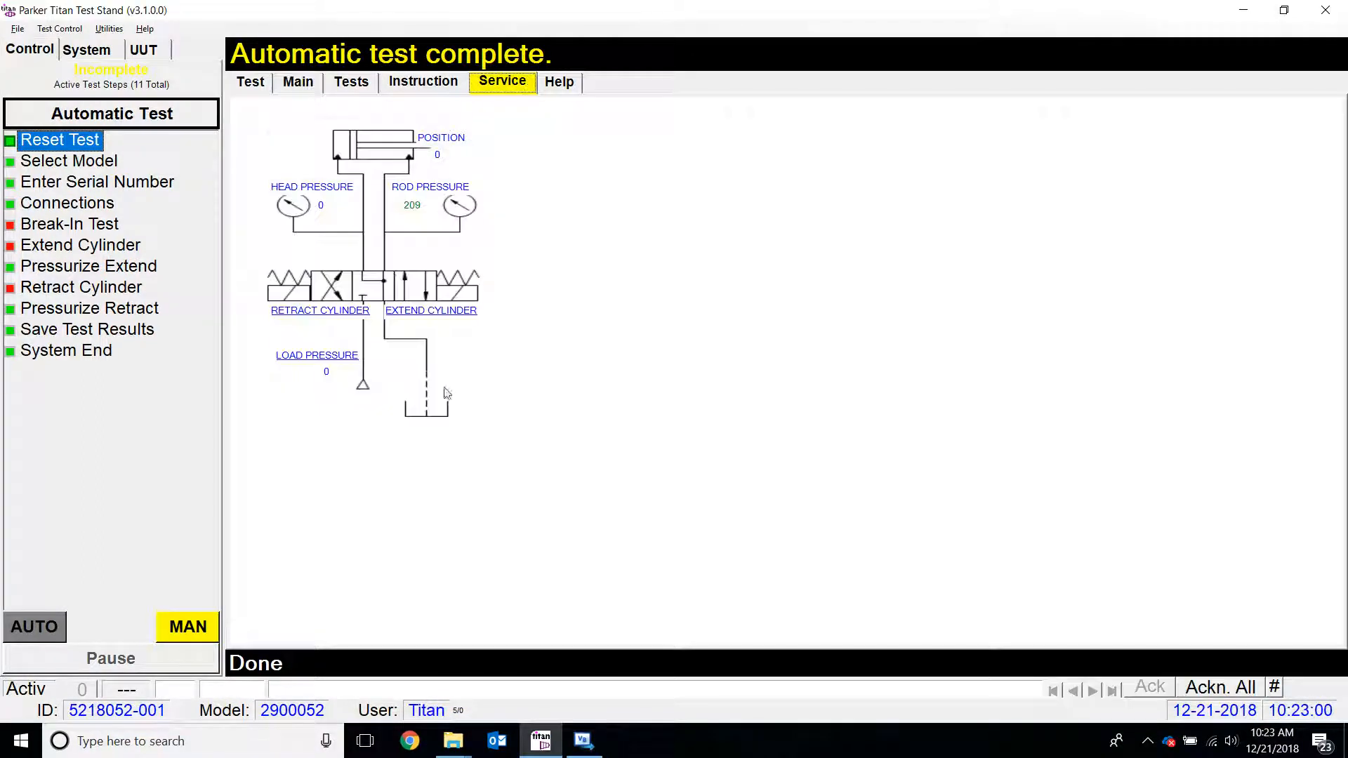
View the test stand's Tests page, bring the _CustomControls project back into view and minimize it
left_click(353, 83)
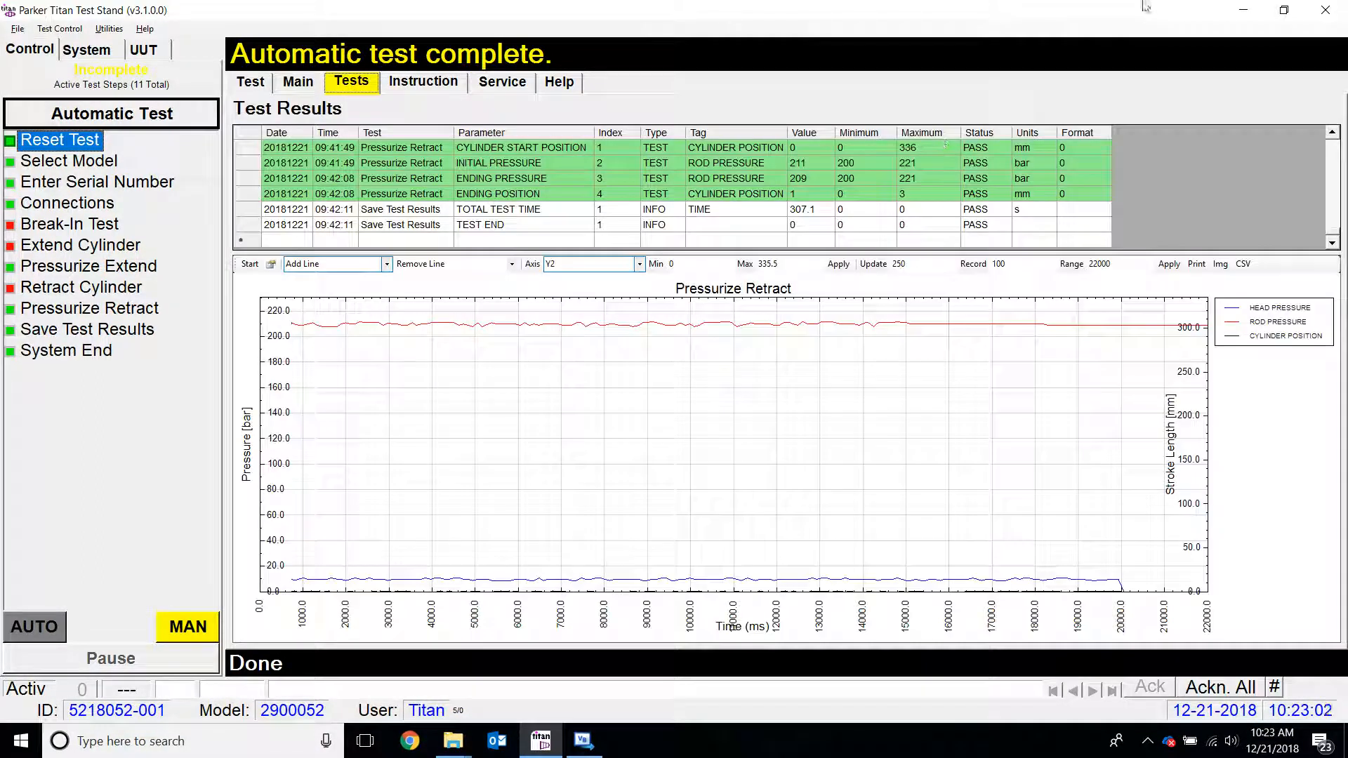
left_click(583, 746)
left_click_drag(1064, 82, 452, 76)
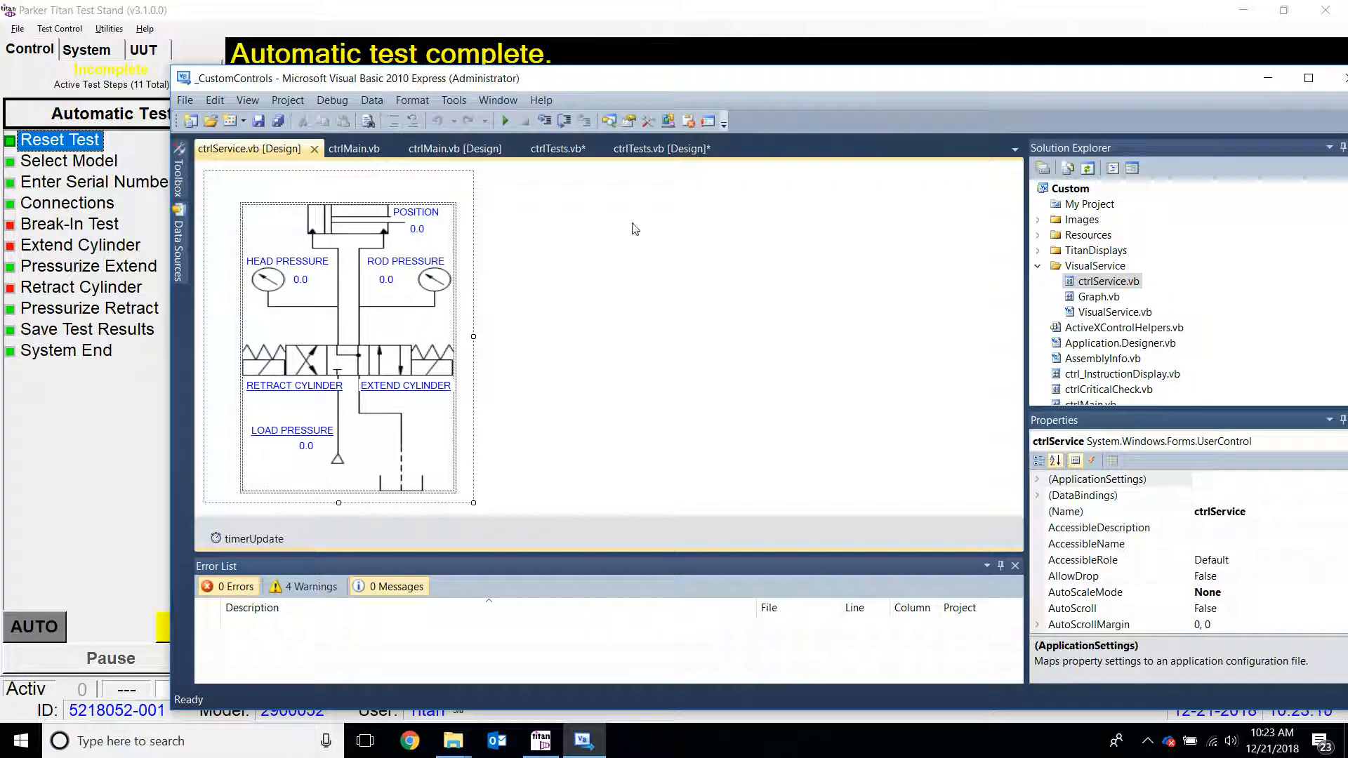
left_click(1269, 78)
Bring back the Custom folder window, reposition it, go up to Test_Parker - DEMO and select the Graphics folder
mouse_move(453, 739)
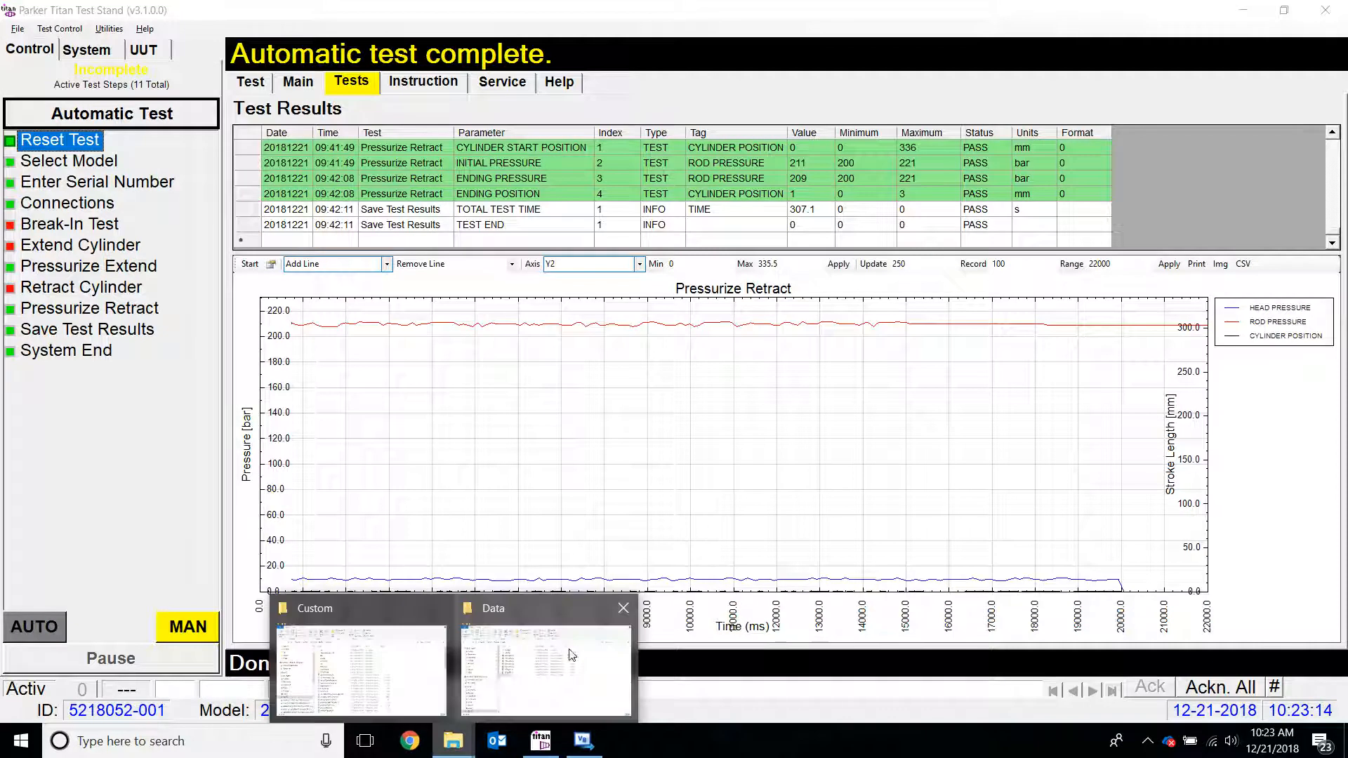
left_click(362, 667)
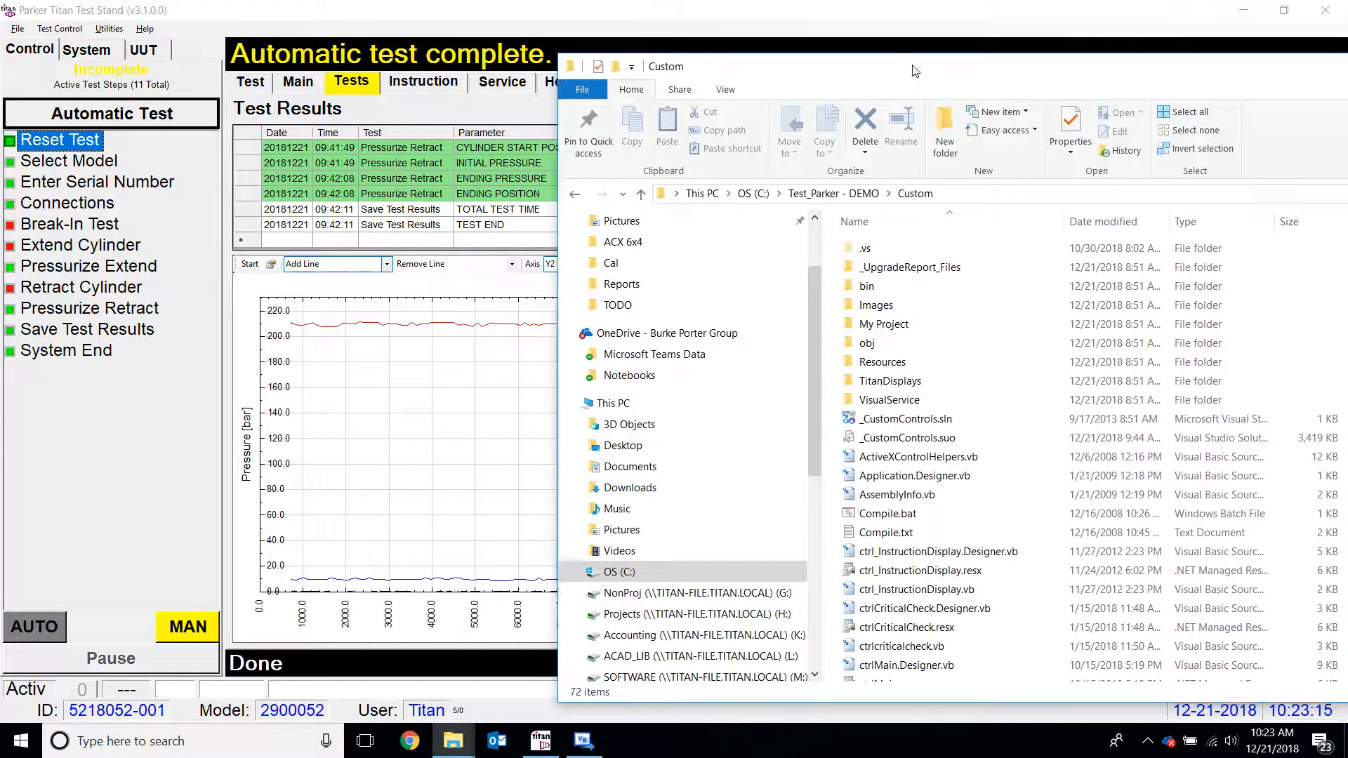
left_click_drag(914, 70, 538, 44)
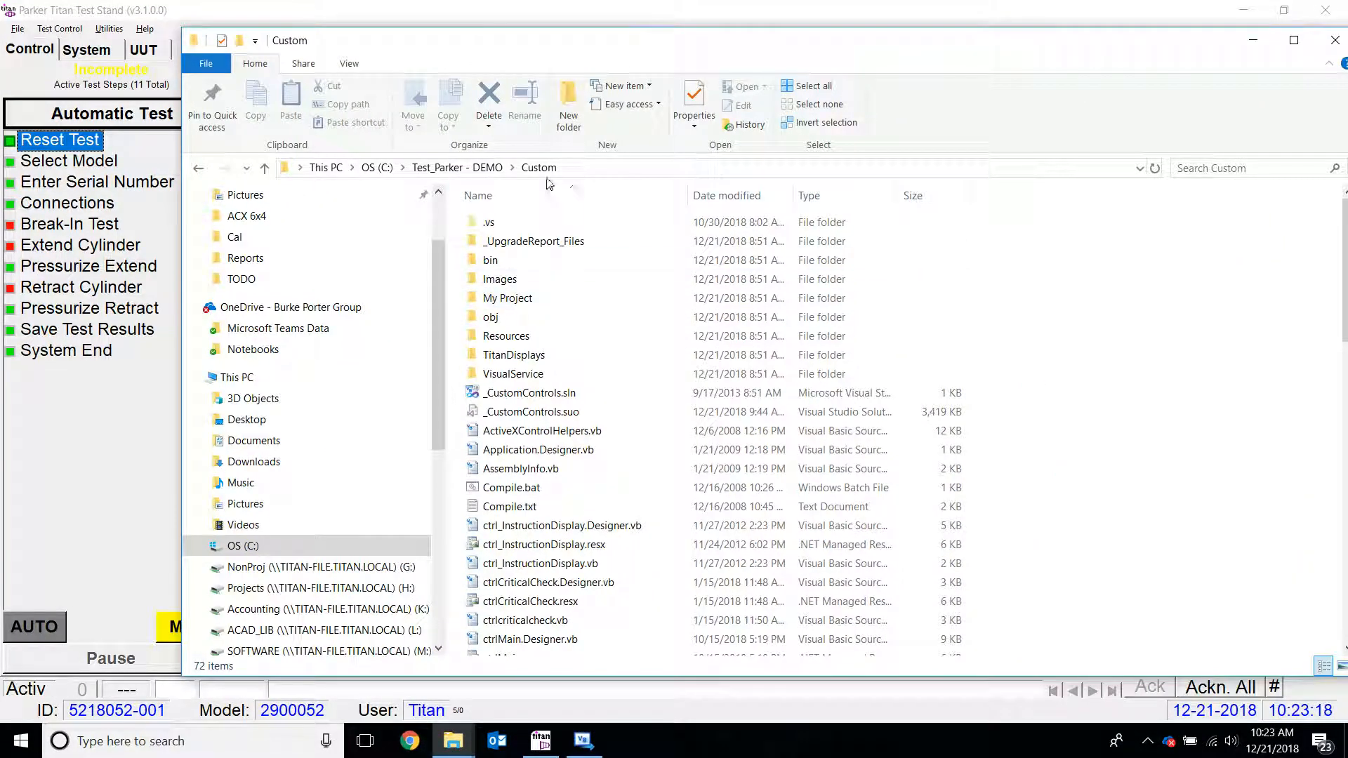
left_click(457, 167)
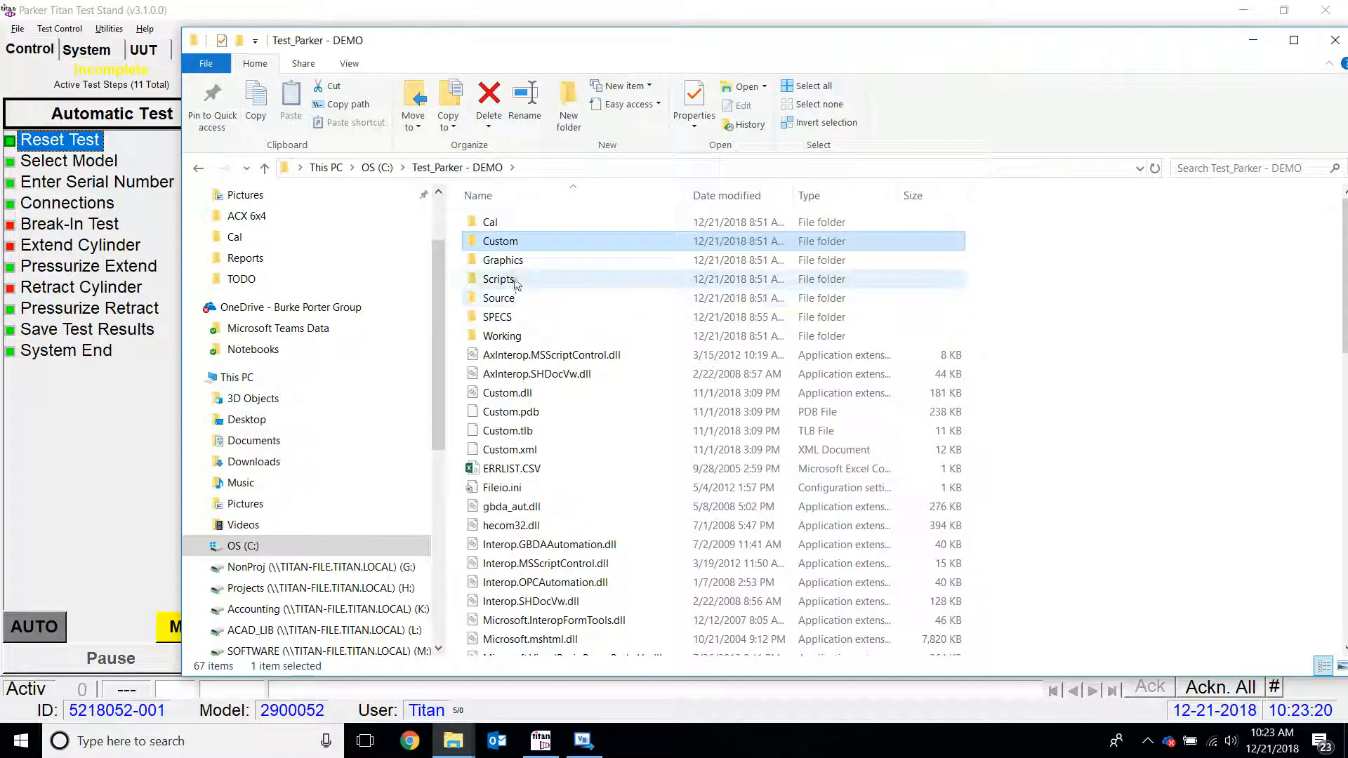
left_click(517, 261)
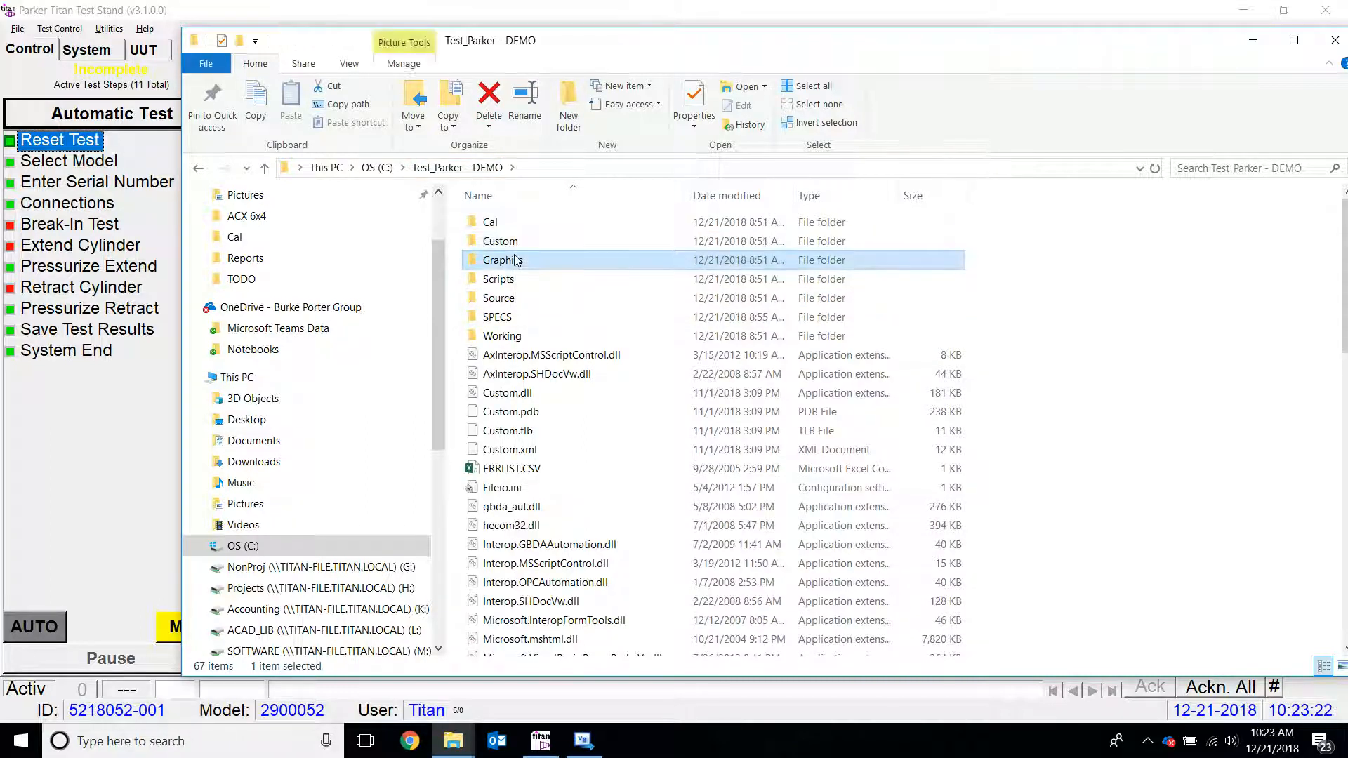
View the images in the Graphics folder, including ParkerCylinder.jpg, and go back up to Test_Parker - DEMO
double_click(517, 261)
left_click(1031, 371)
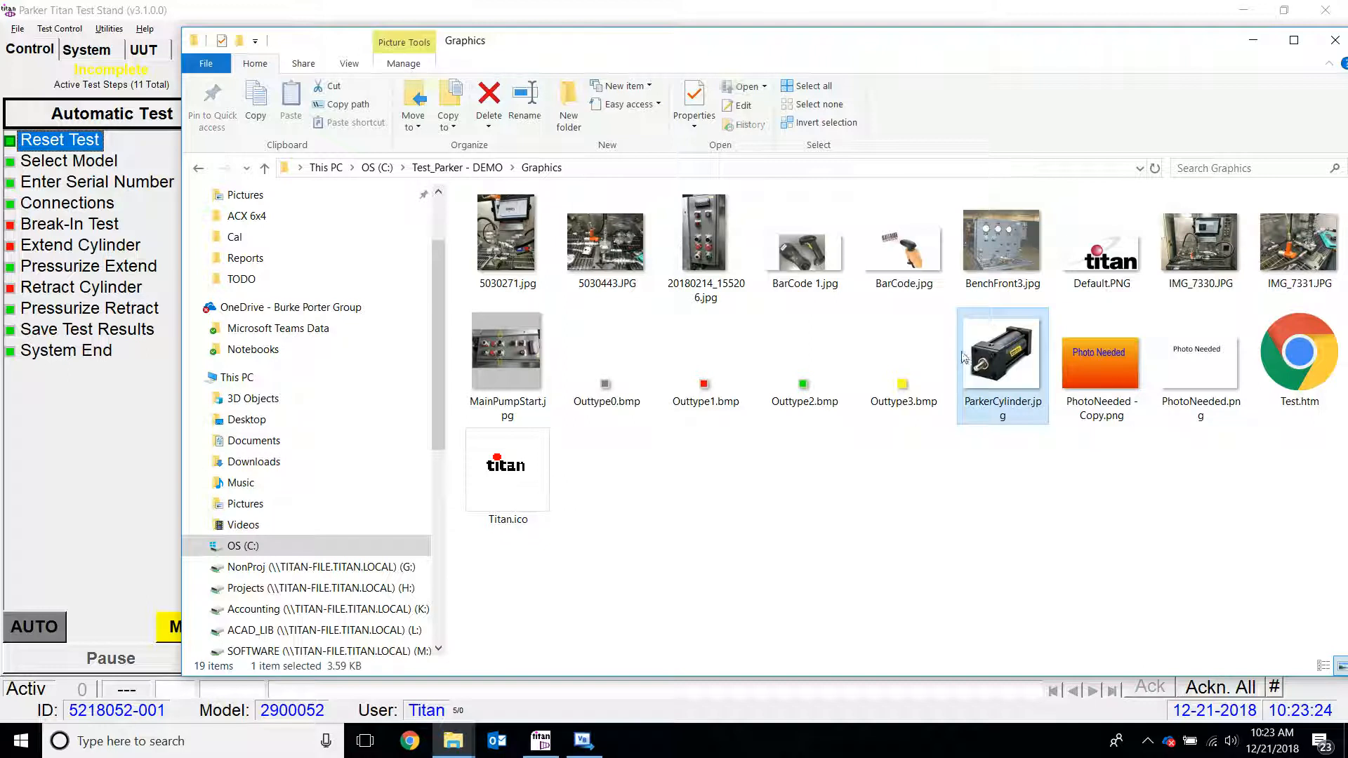
left_click(467, 168)
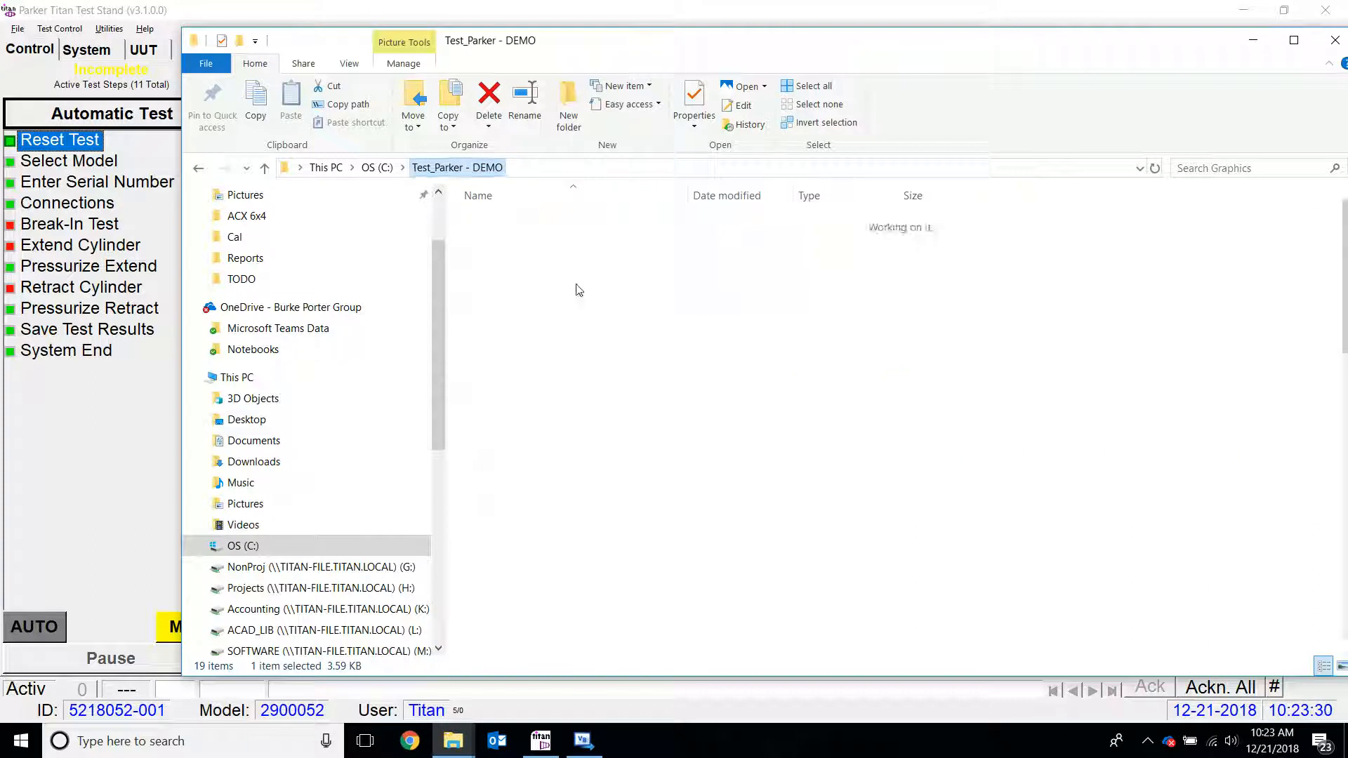
View the contents of the Scripts folder and the Source folder, returning to Test_Parker - DEMO after each
double_click(515, 281)
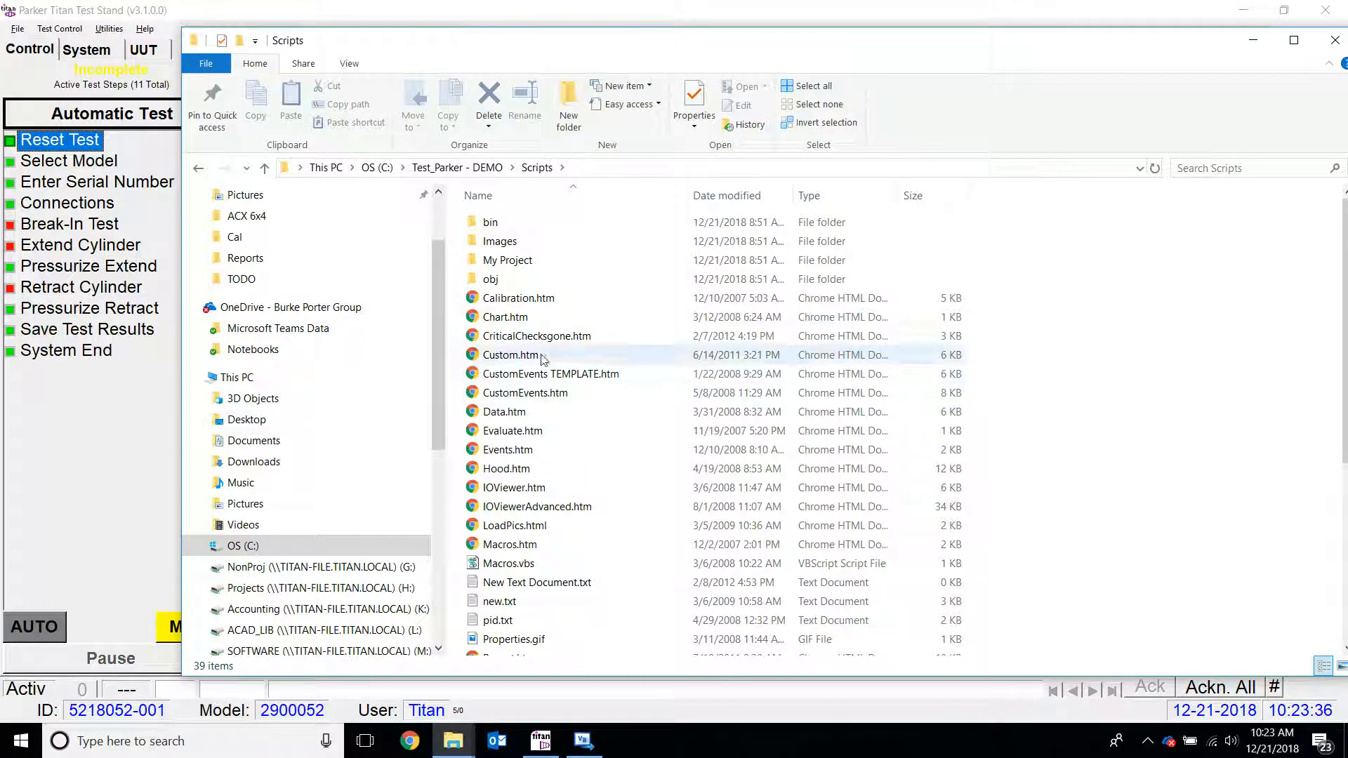
left_click(457, 167)
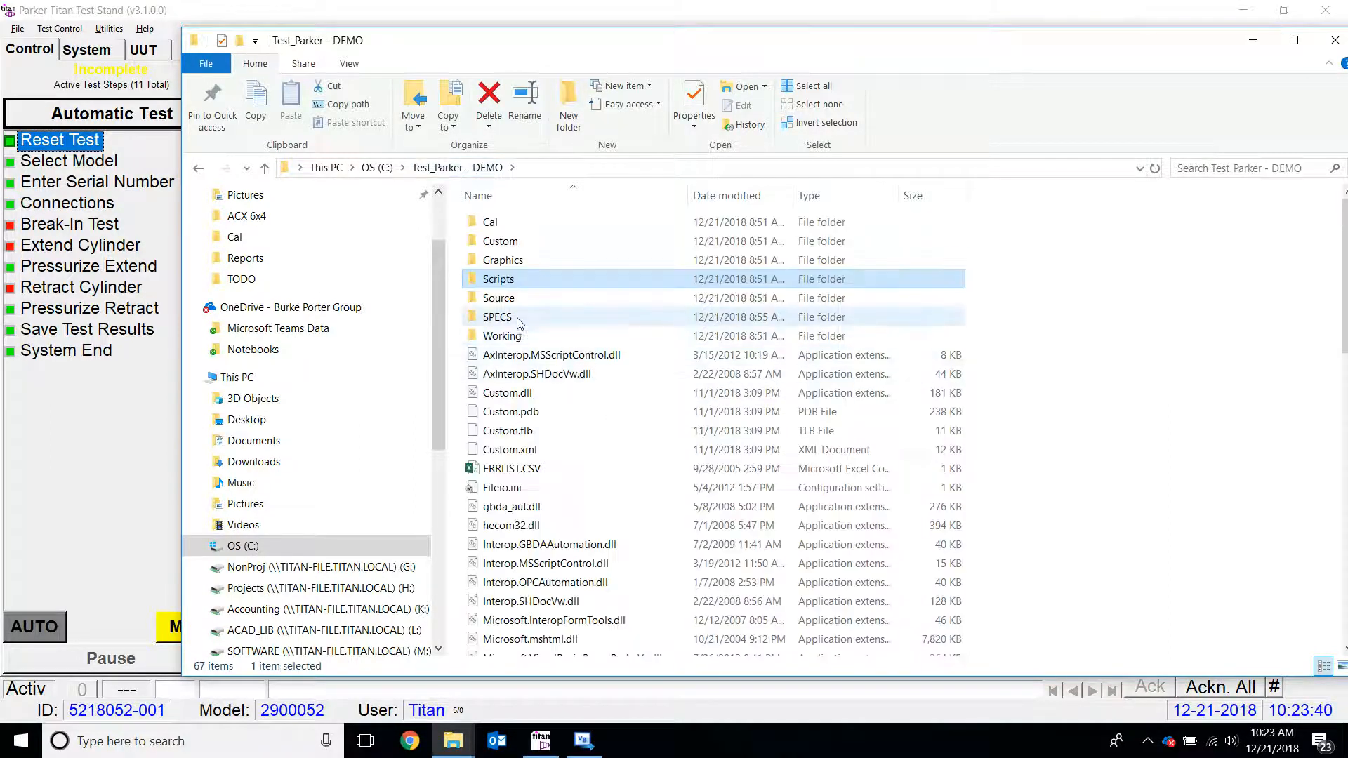
double_click(506, 299)
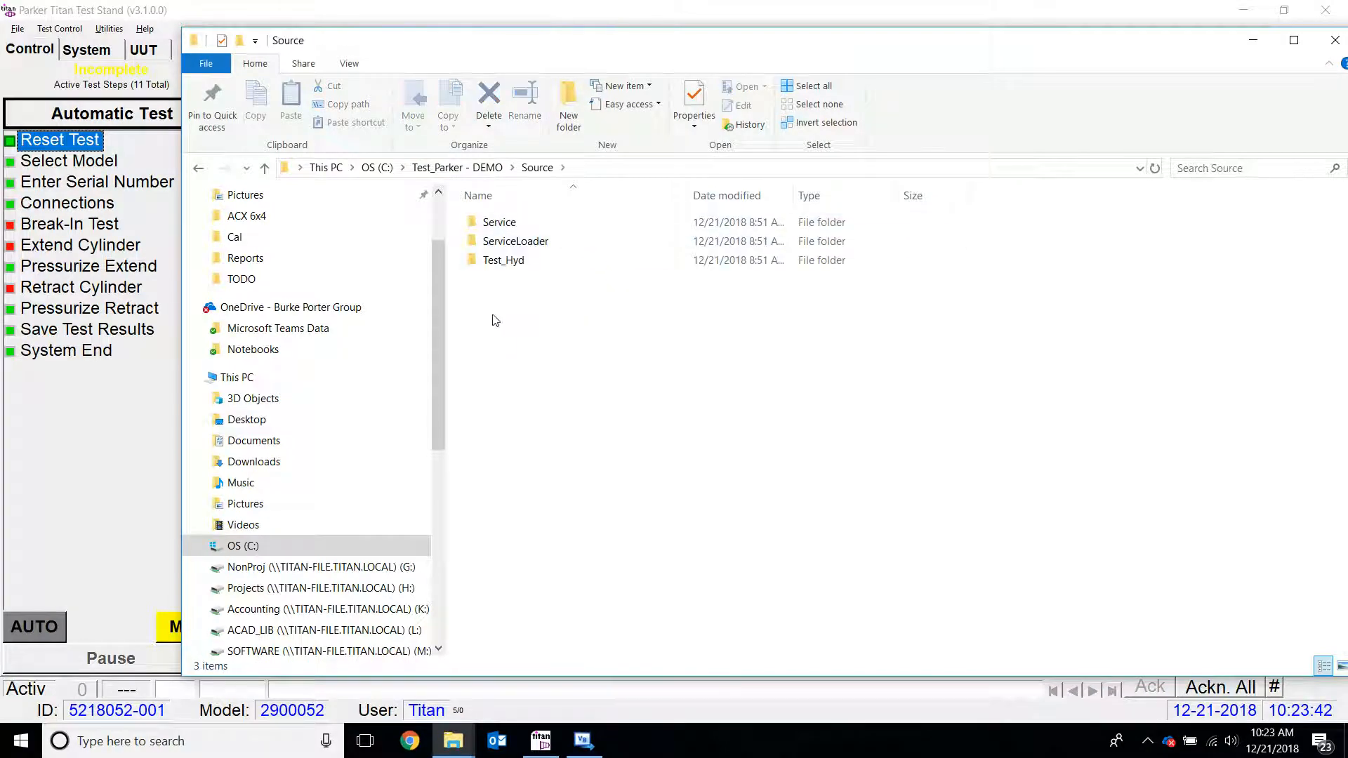
left_click(485, 168)
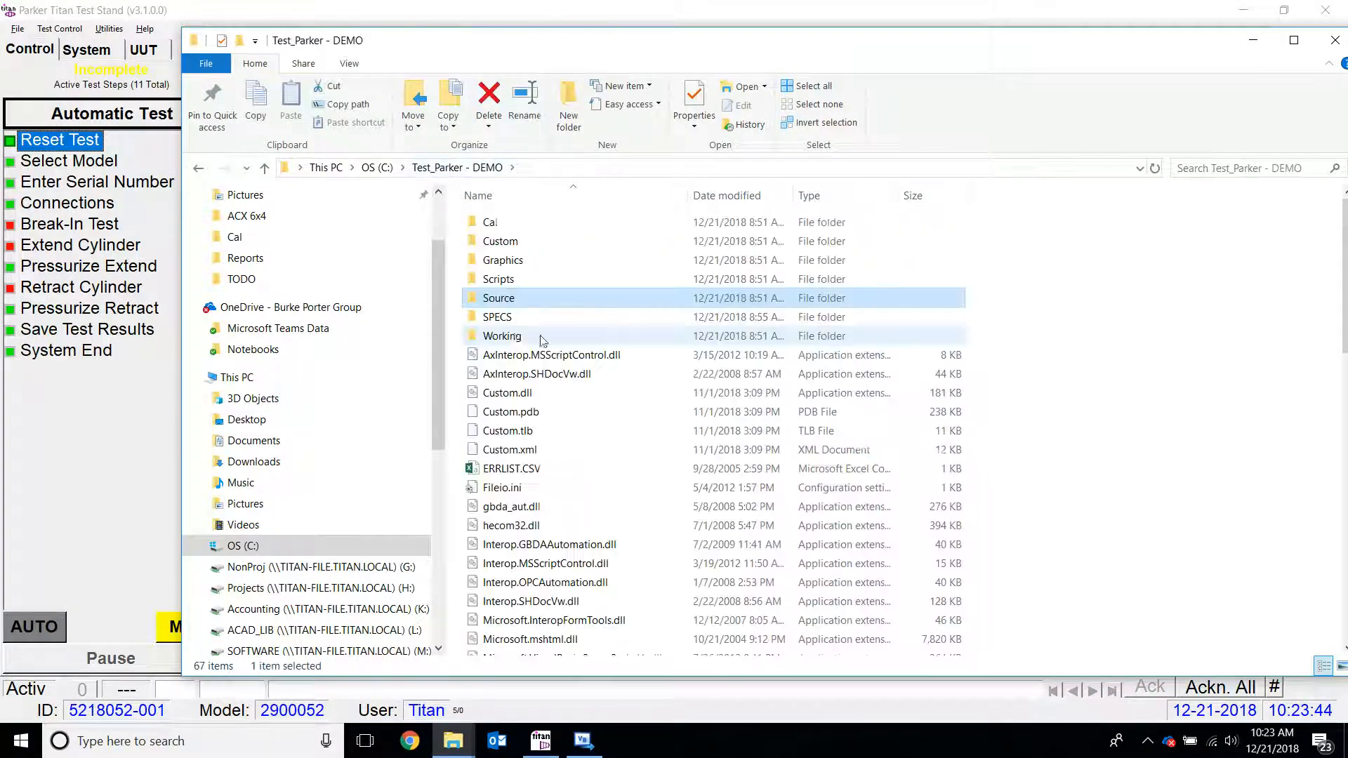
Open the SPECS folder and point out the Specs.xls, Users.xls and Languages.xls workbooks
double_click(504, 324)
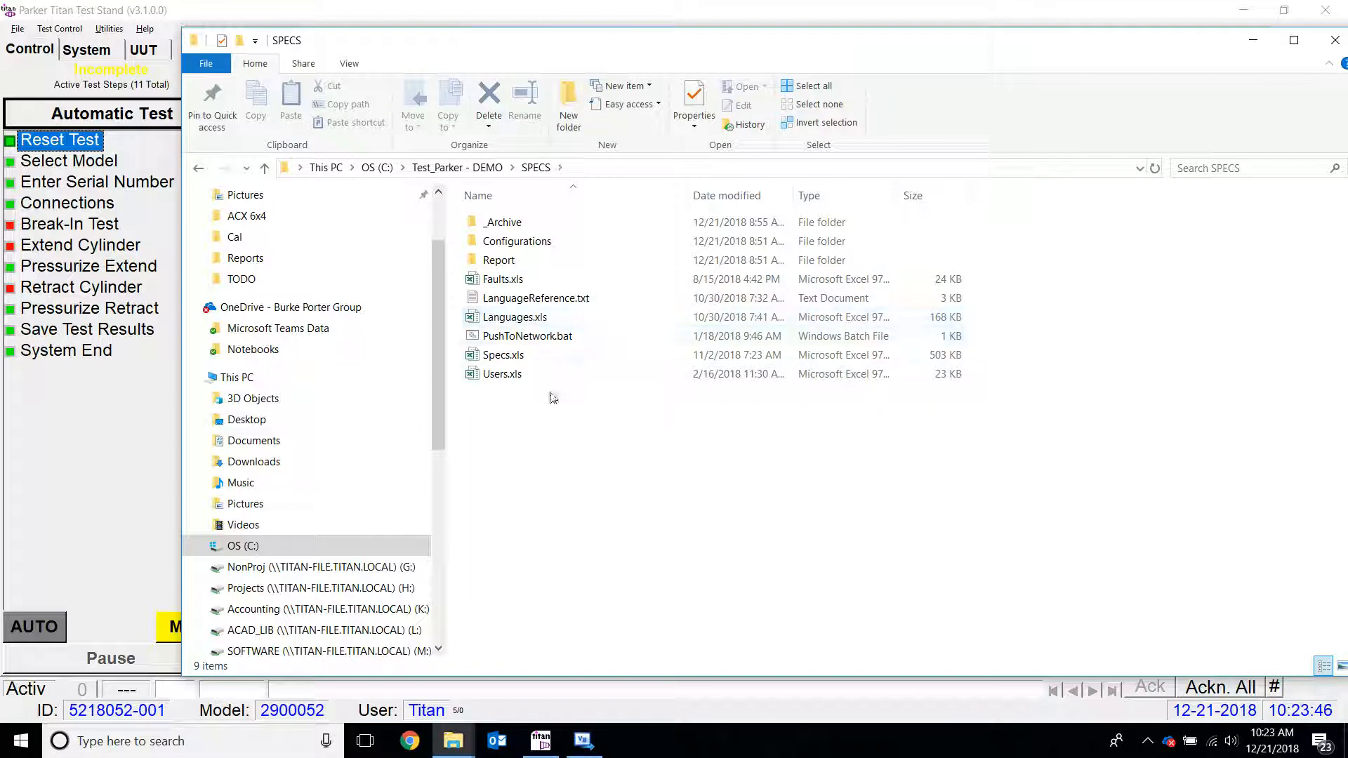
left_click(520, 356)
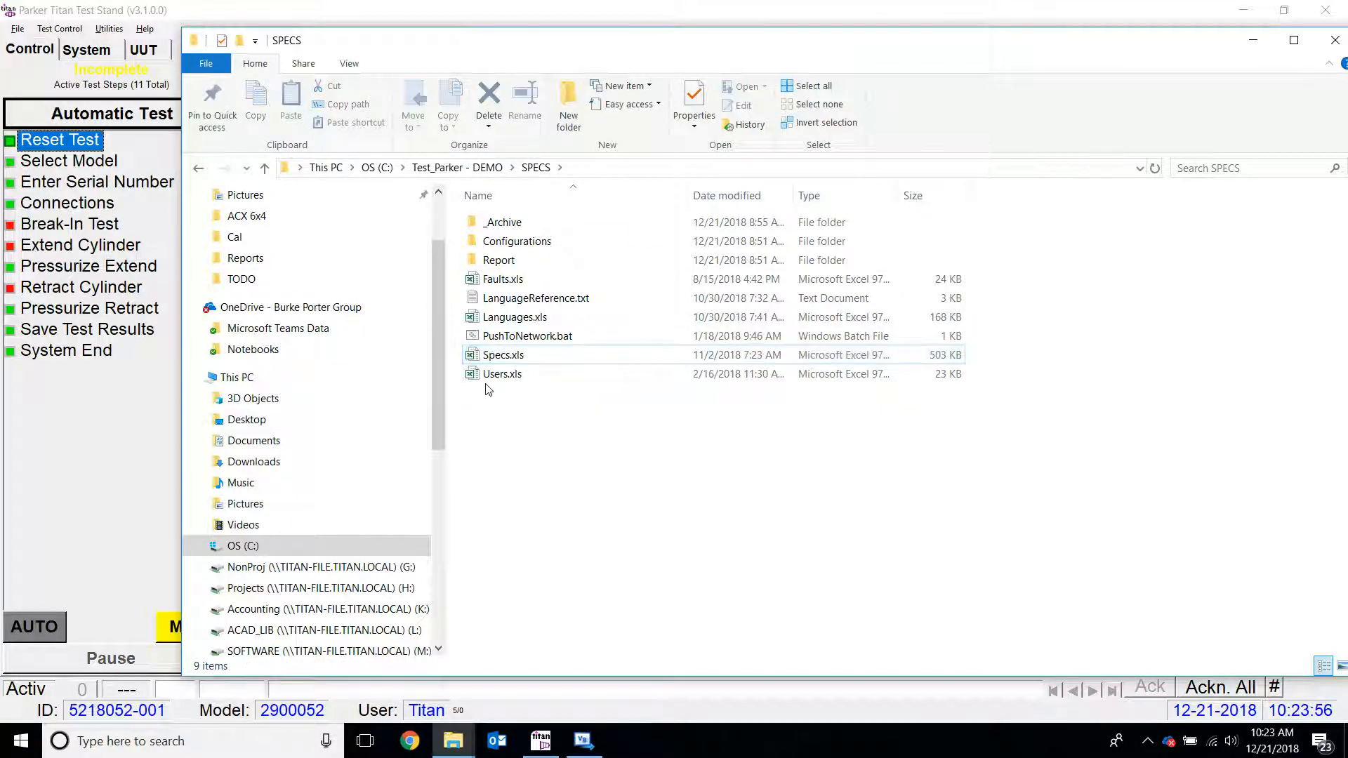
left_click(507, 378)
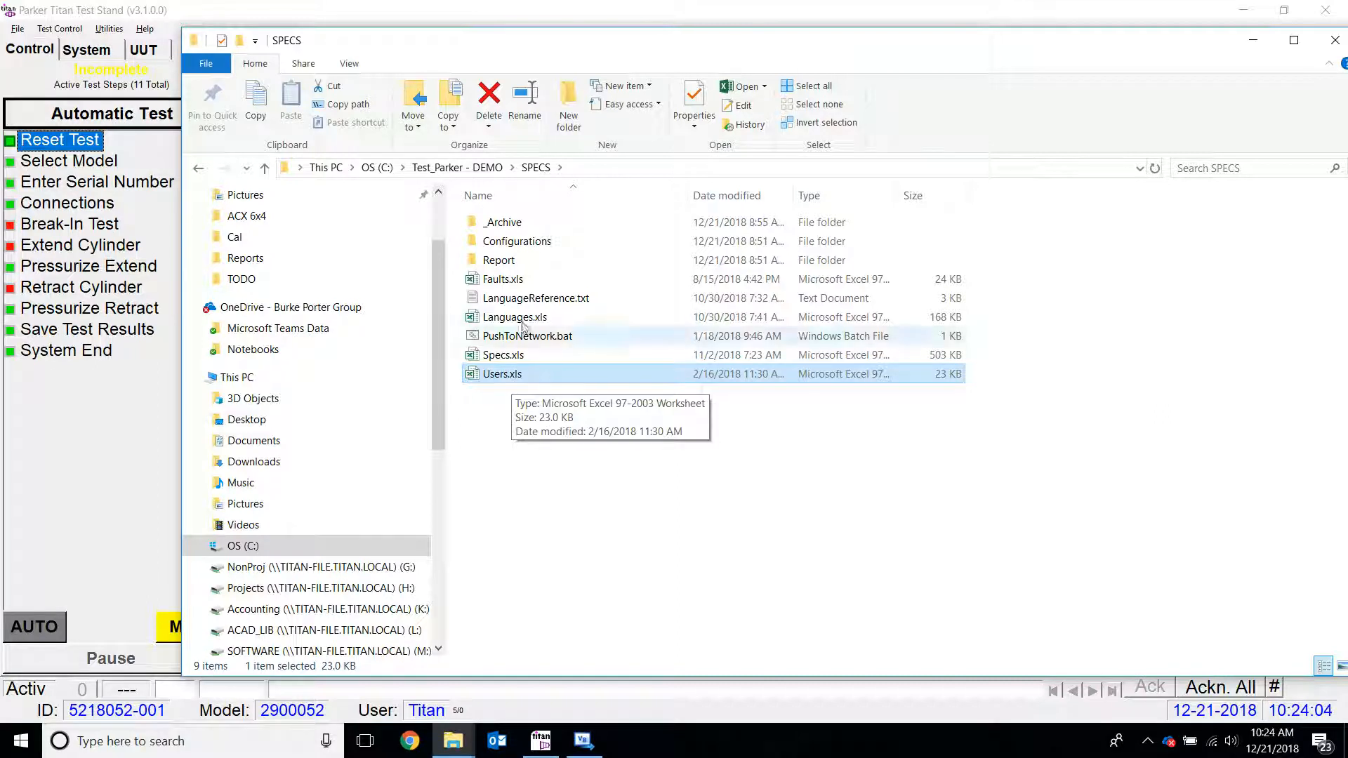
left_click(581, 320)
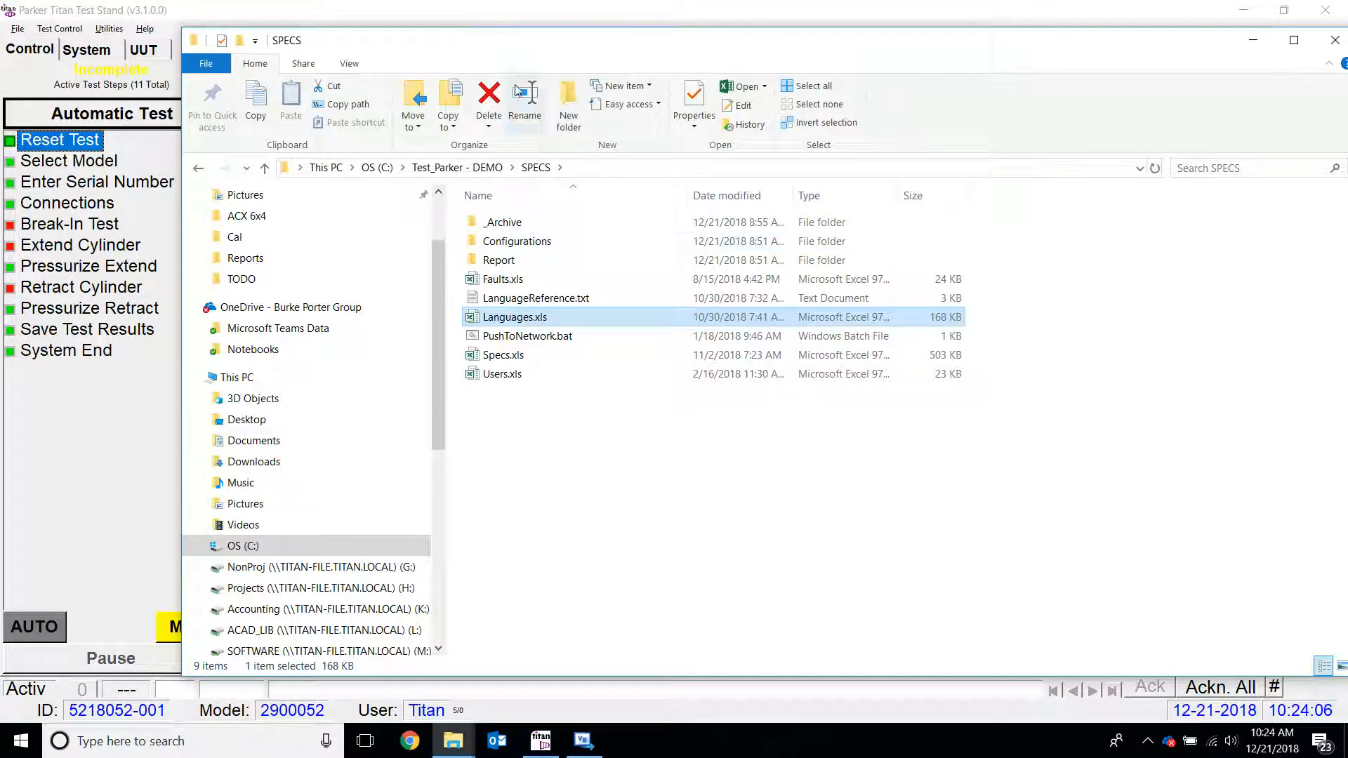
Temporarily move the SPECS window aside to show the test stand's menus, and point out Faults.xls in the folder
left_click_drag(501, 43, 924, 48)
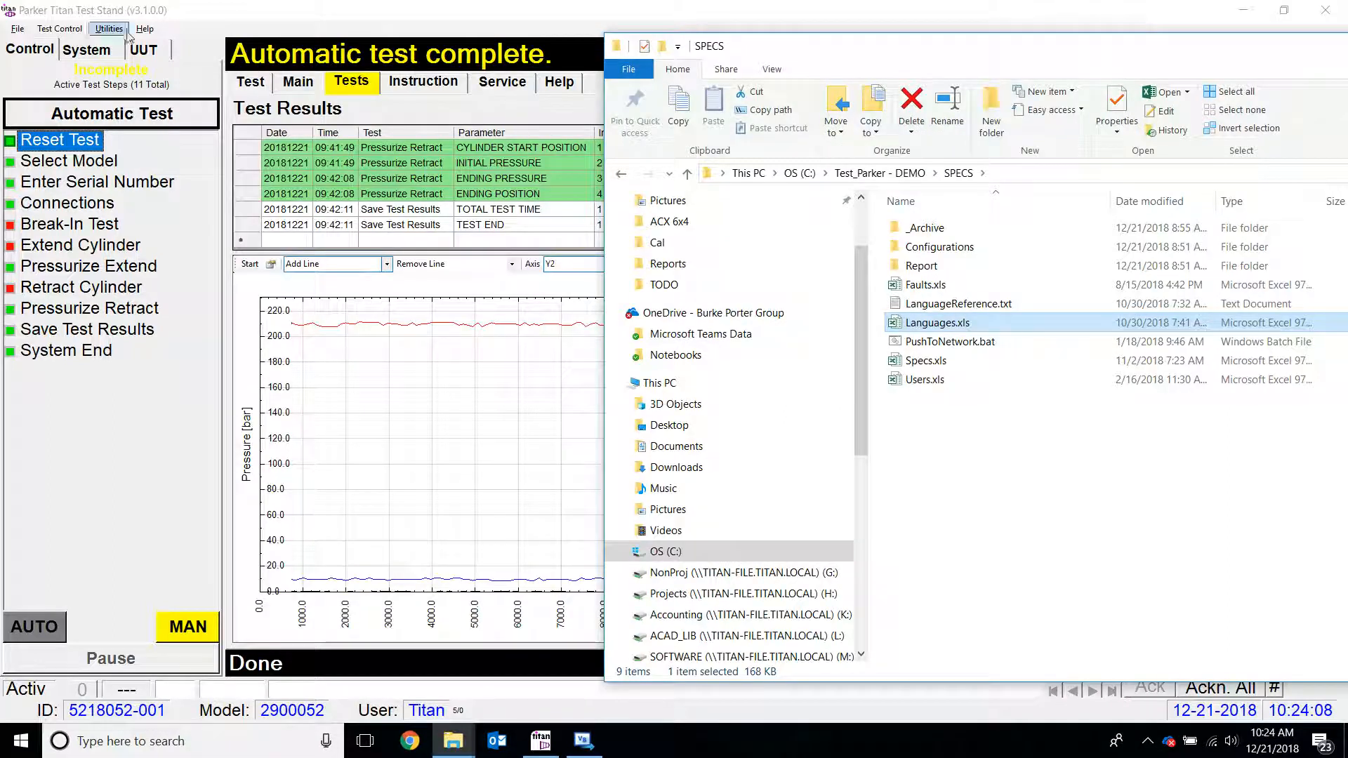
left_click_drag(900, 49, 512, 37)
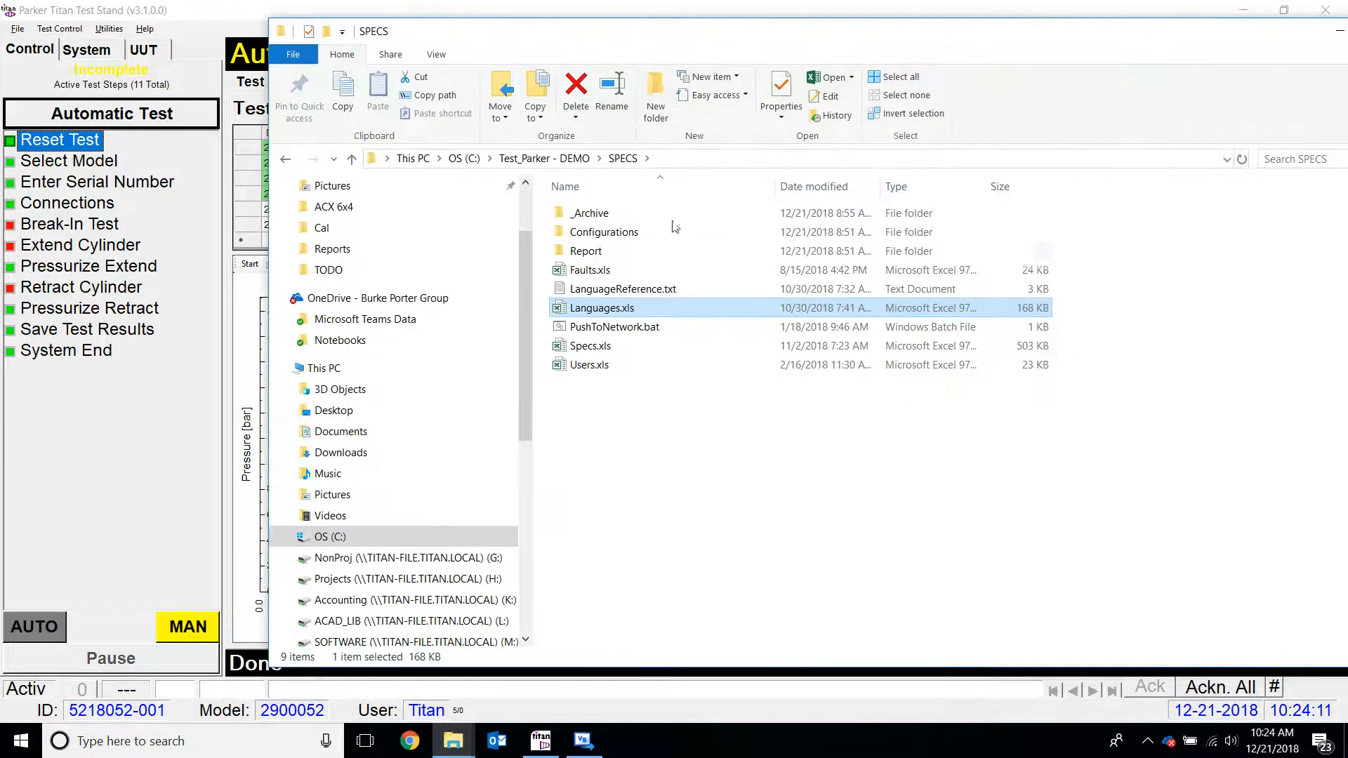
left_click(581, 253)
left_click(647, 271)
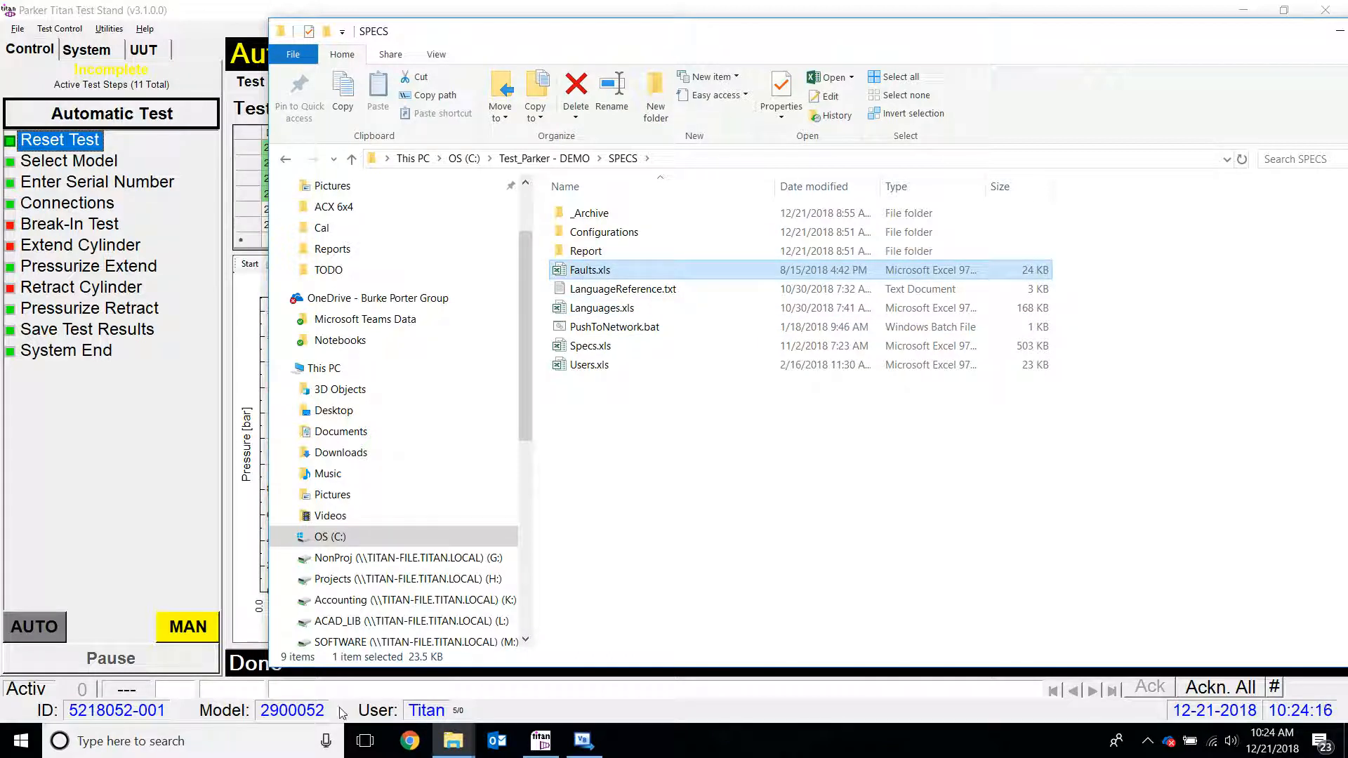
left_click(650, 497)
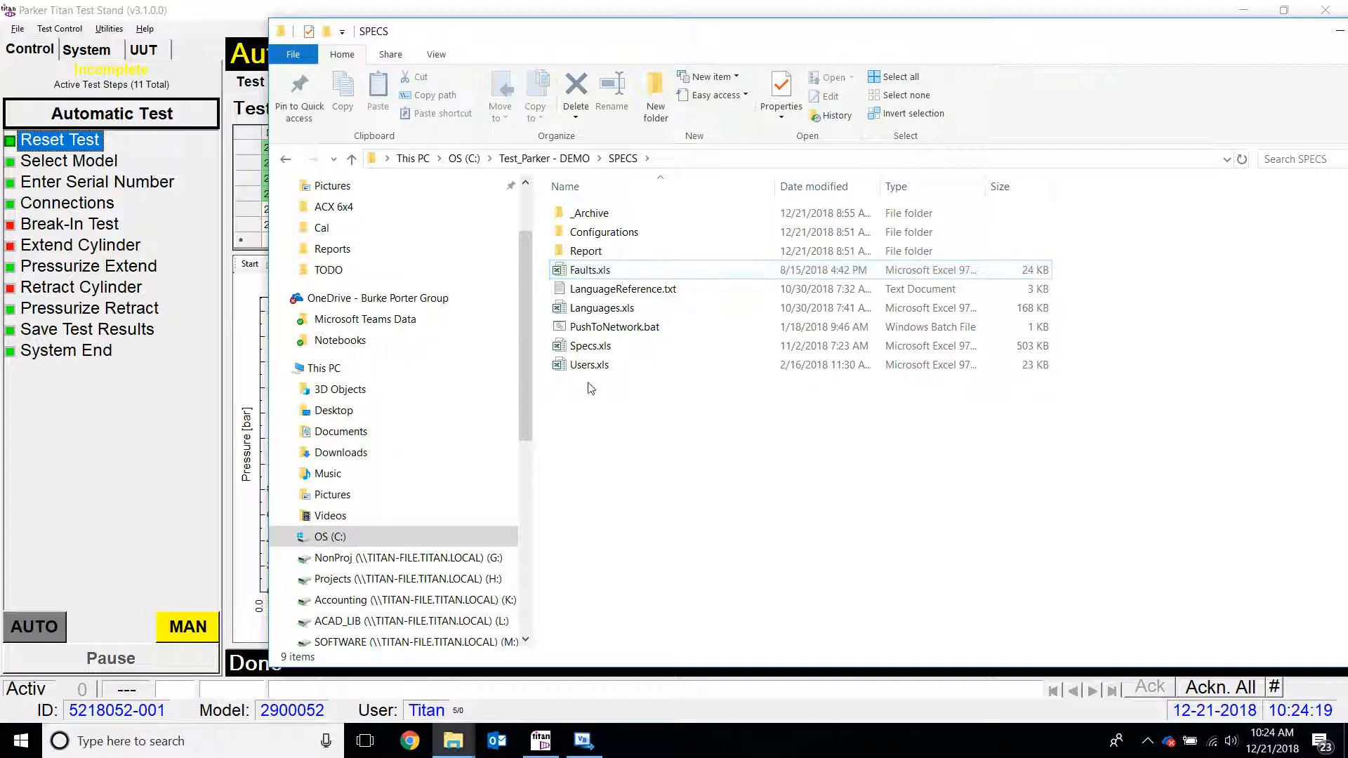
Open Specs.xls from the SPECS folder and enable its active content
double_click(588, 346)
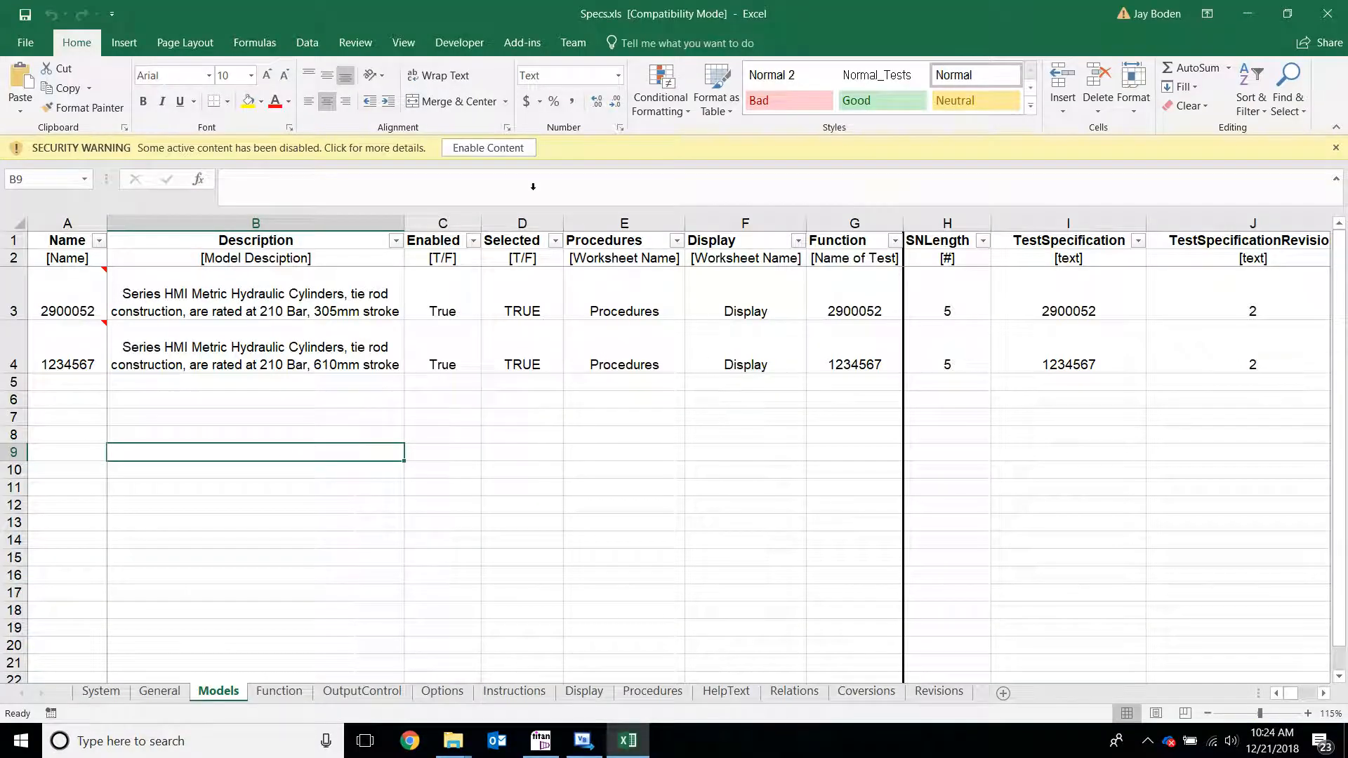
left_click(502, 148)
left_click(618, 356)
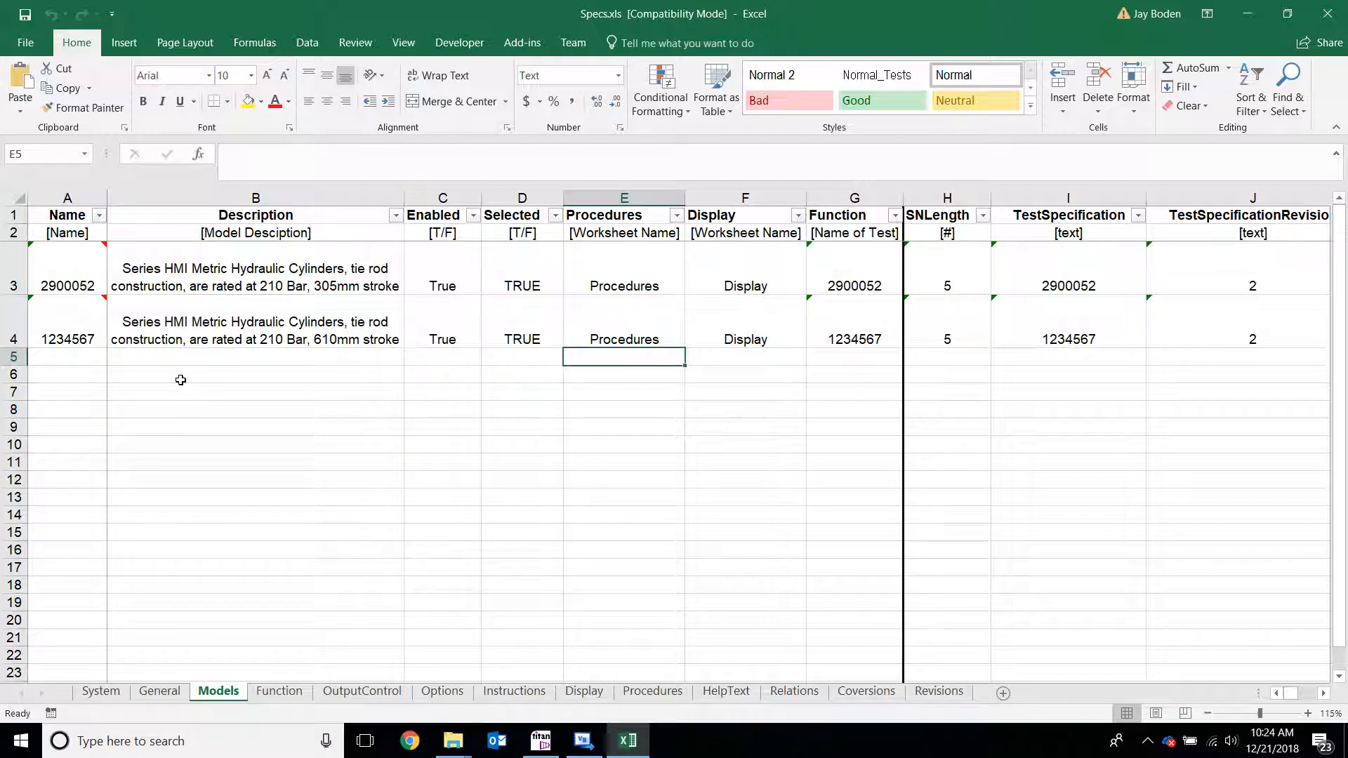
Examine the two model rows on the Models sheet, including the names and descriptions of 2900052 and 1234567
left_click_drag(14, 276, 14, 332)
left_click(303, 280)
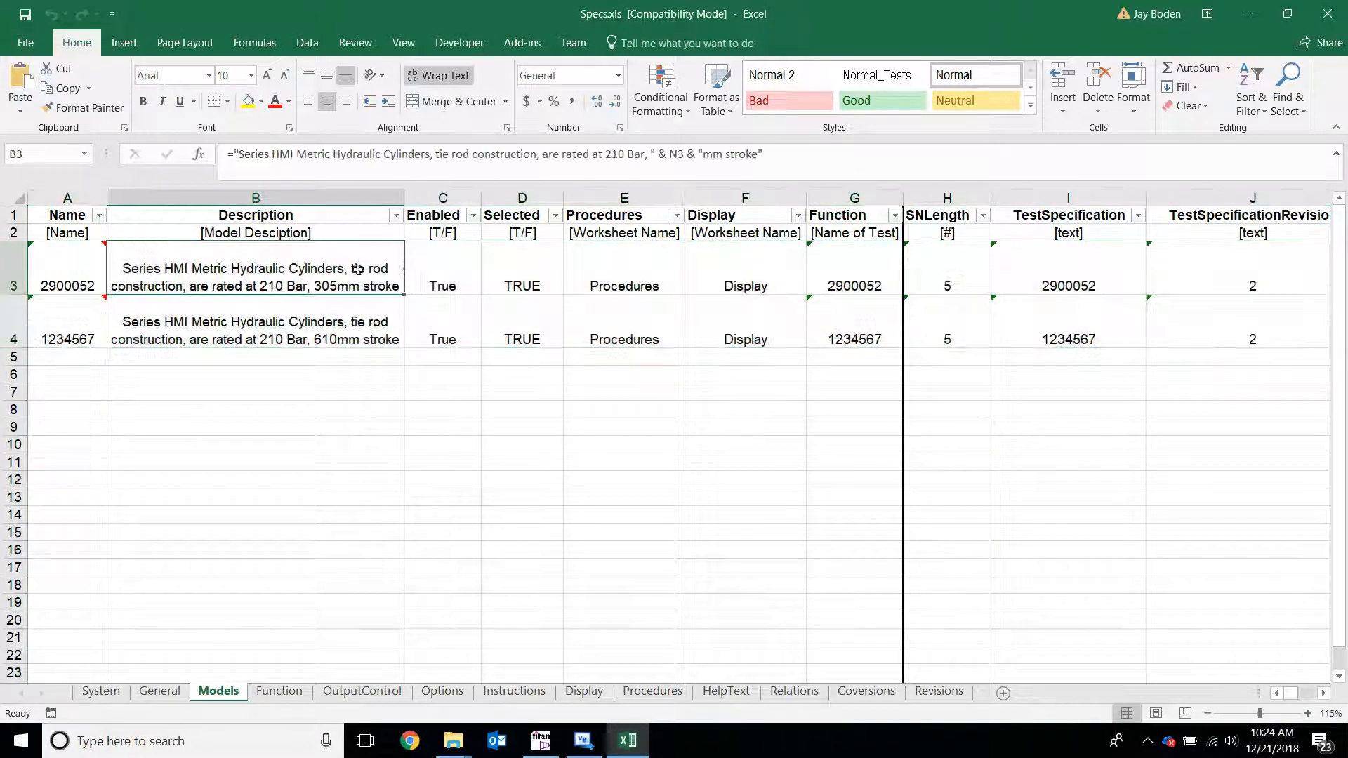
left_click(453, 266)
left_click(76, 323)
left_click(12, 326)
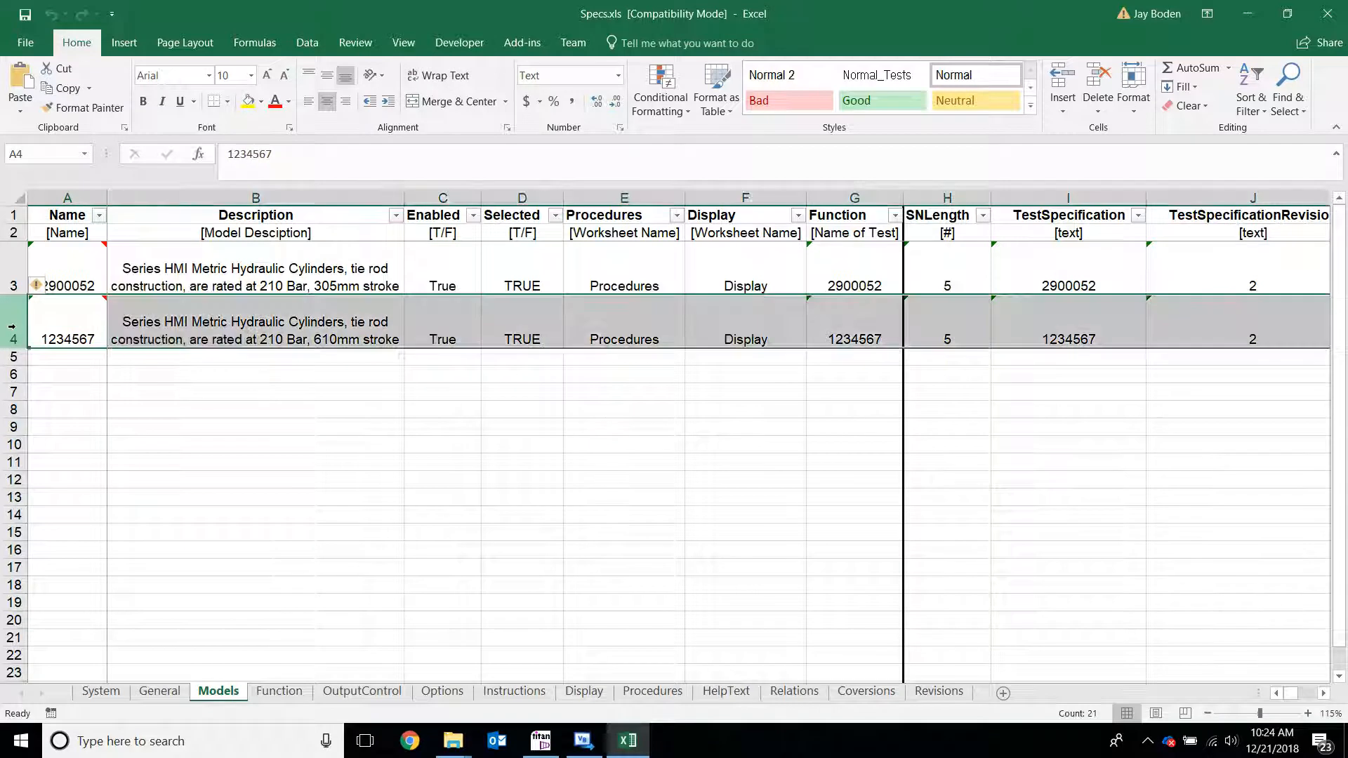
left_click(179, 337)
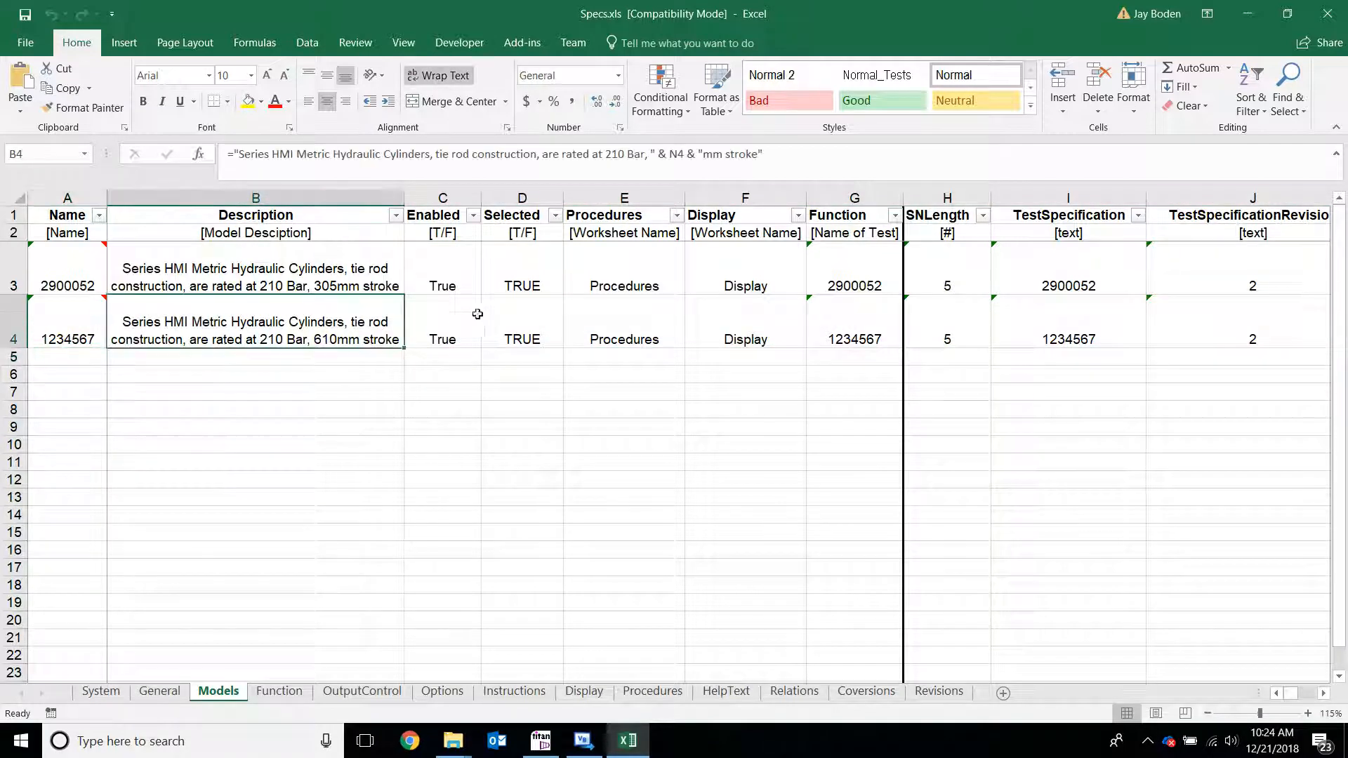
Examine the Enabled, Selected, Procedures and Display settings of the models on the Models sheet
left_click(458, 280)
left_click(446, 333)
left_click(527, 281)
left_click(600, 284)
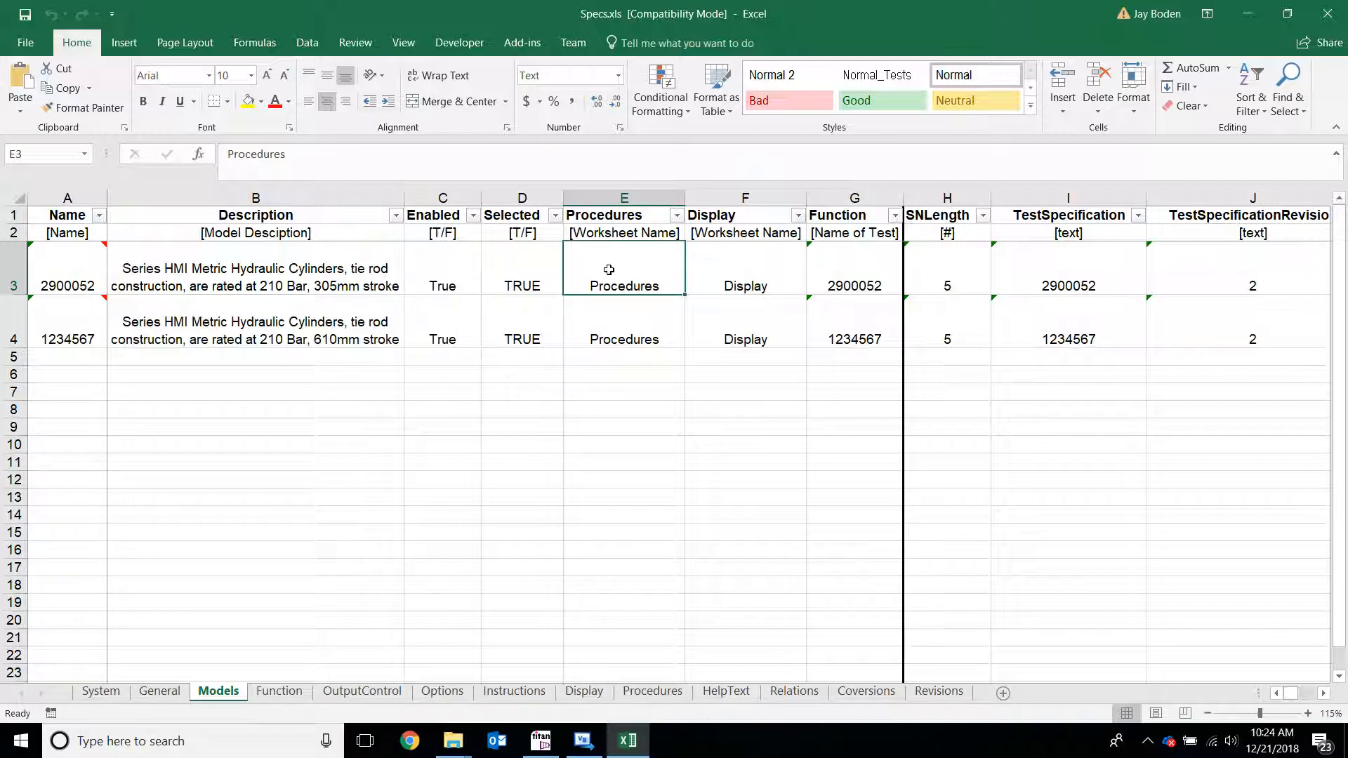
left_click(736, 280)
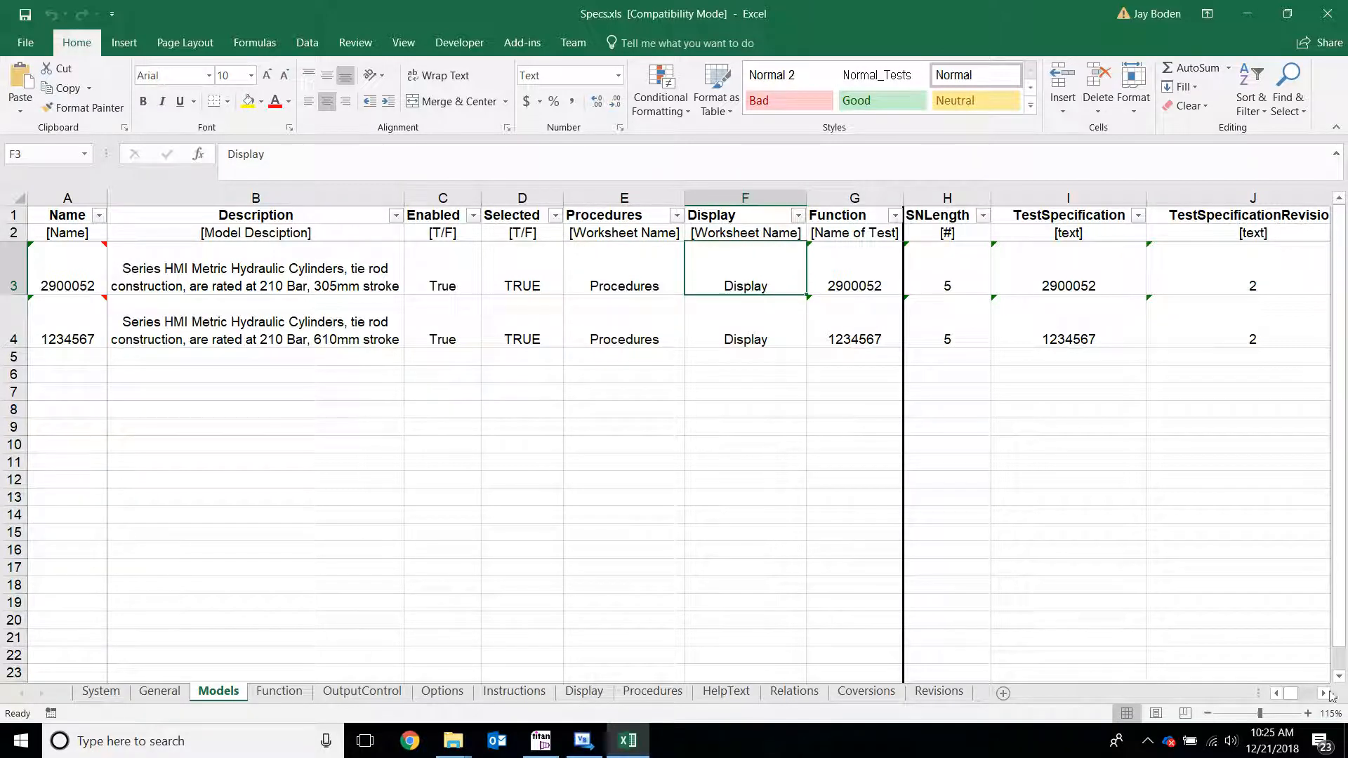
Examine the Cylinder_StrokeLength, Retract_Max_Pressure and Retract_Breakaway_Pressure columns on the Models sheet
left_click(1324, 693)
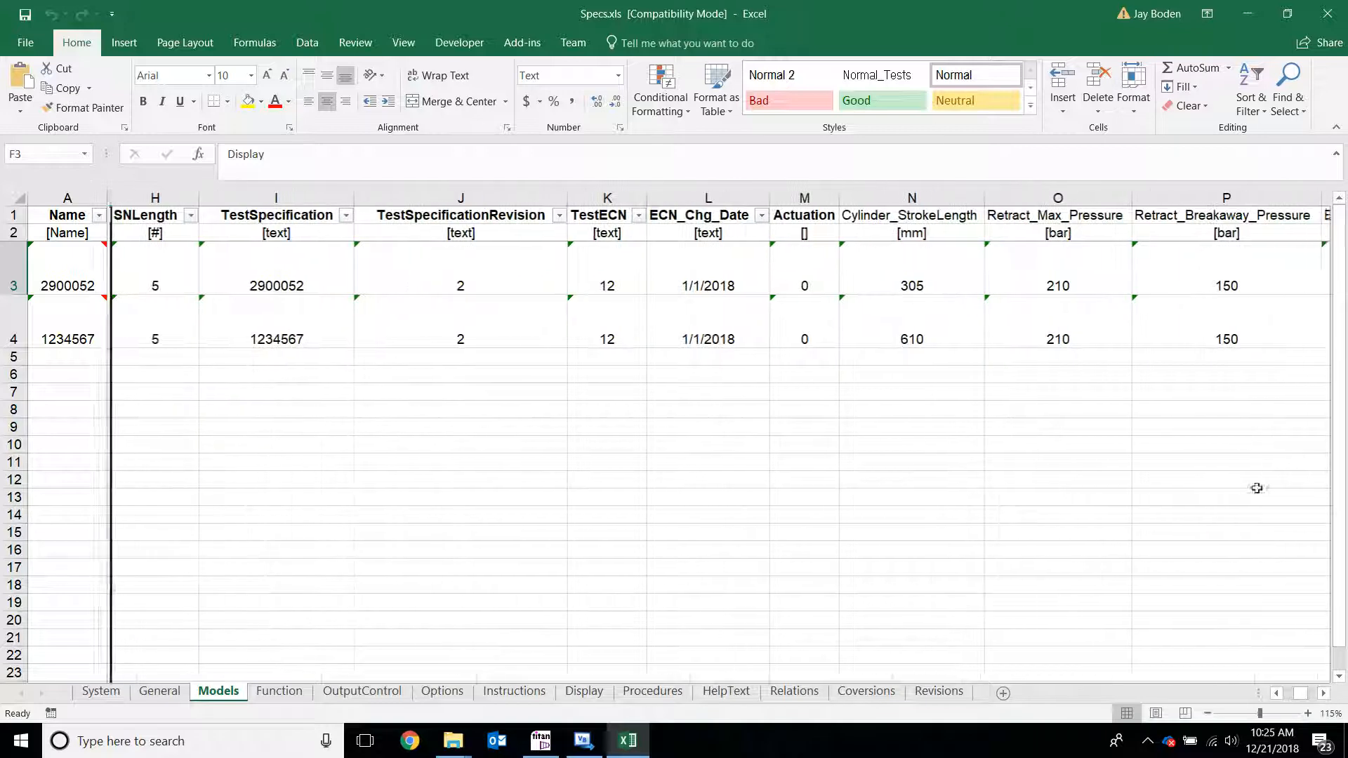
left_click_drag(908, 198, 1054, 198)
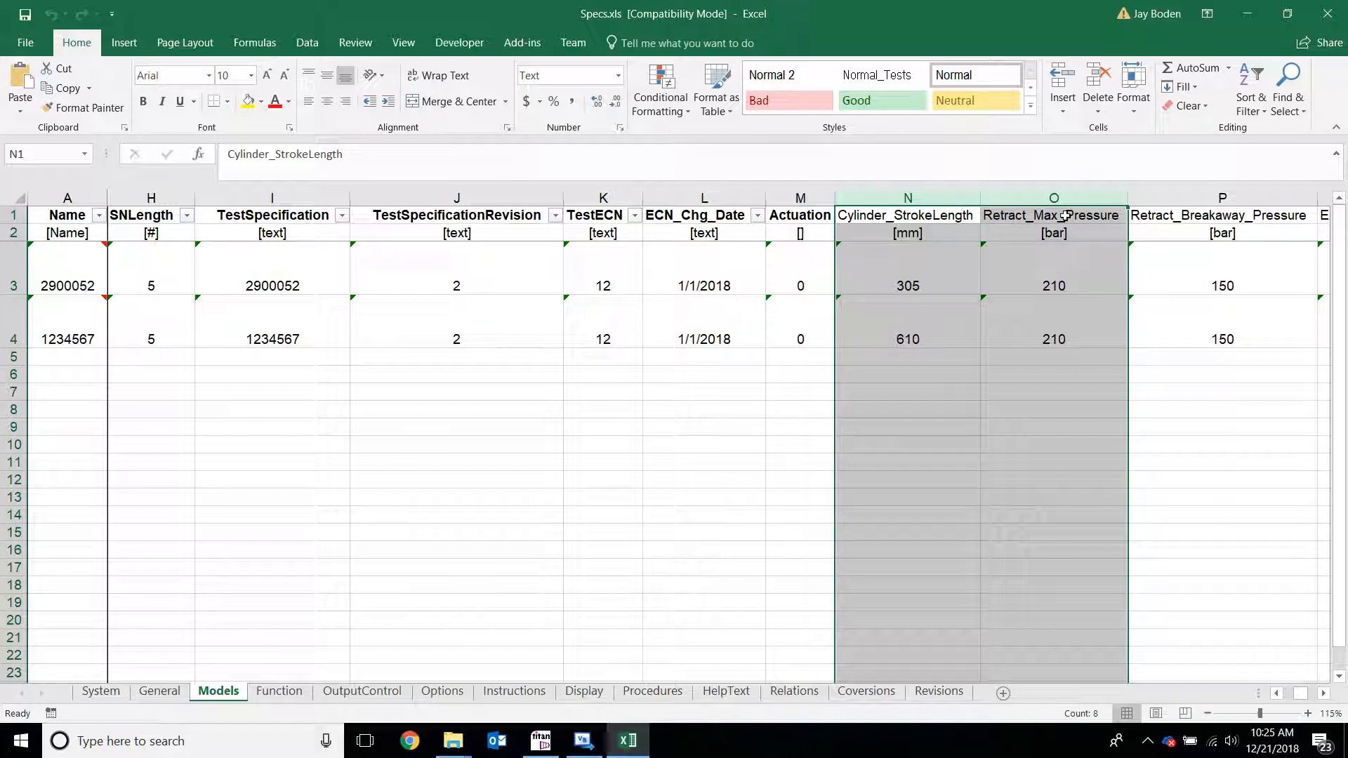
left_click(1226, 285)
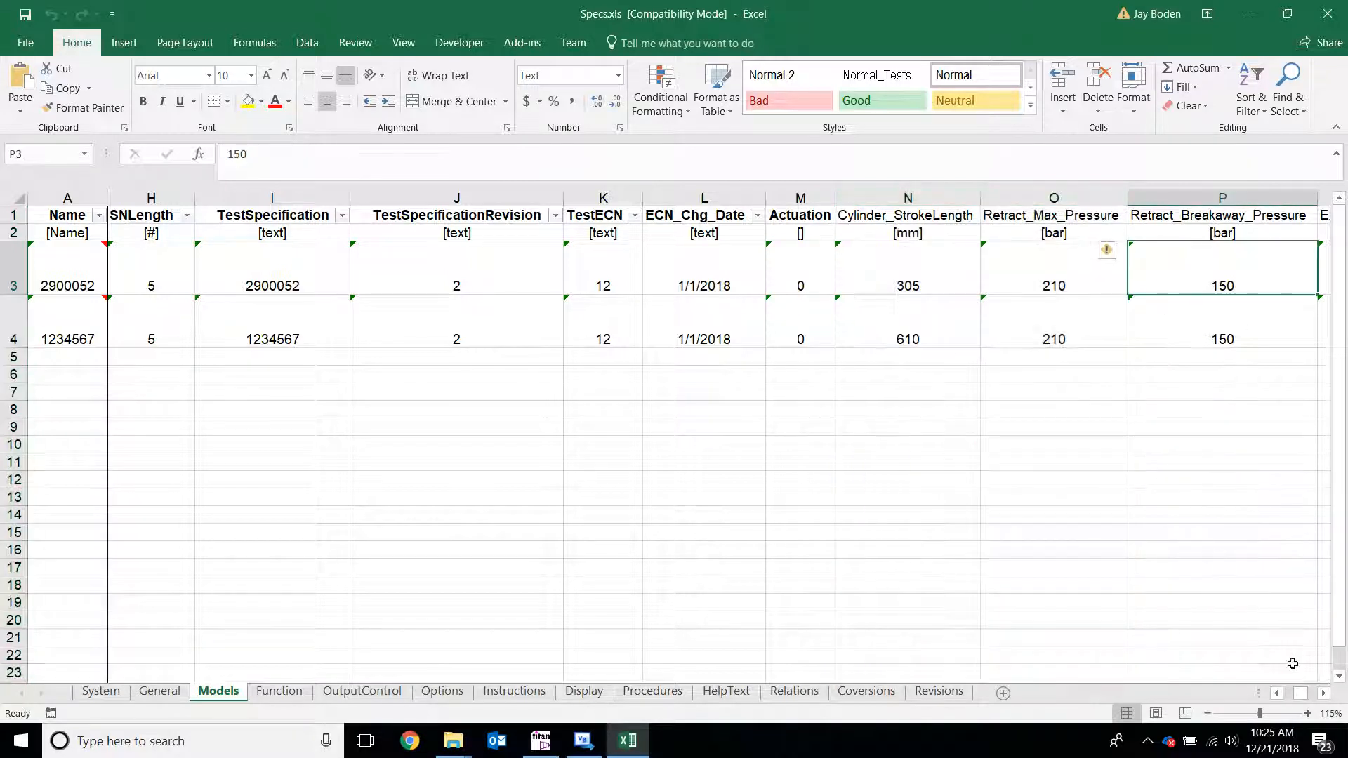
Compare the pressure and stroke length parameters of both models, and point out the first empty row beneath model 1234567
left_click(1323, 694)
left_click(1323, 694)
left_click(1323, 694)
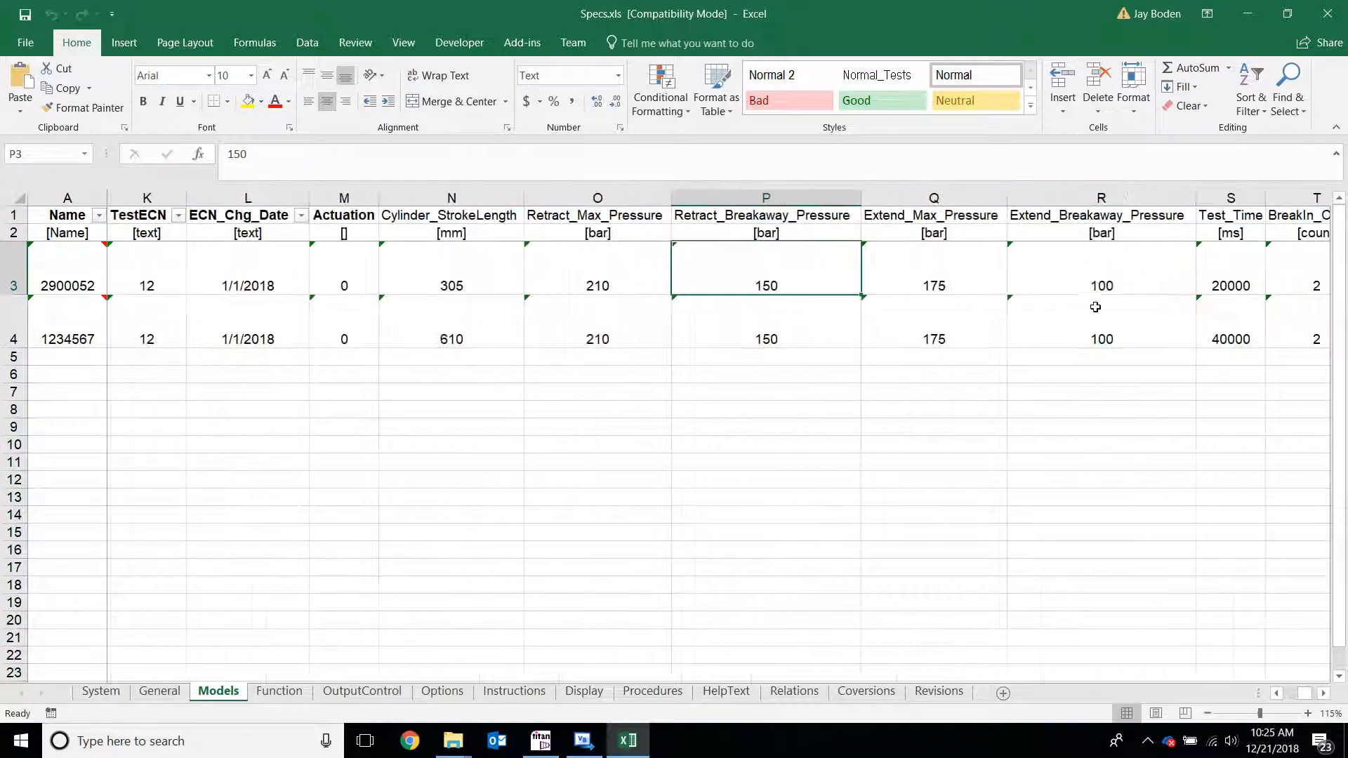
left_click_drag(831, 294, 903, 334)
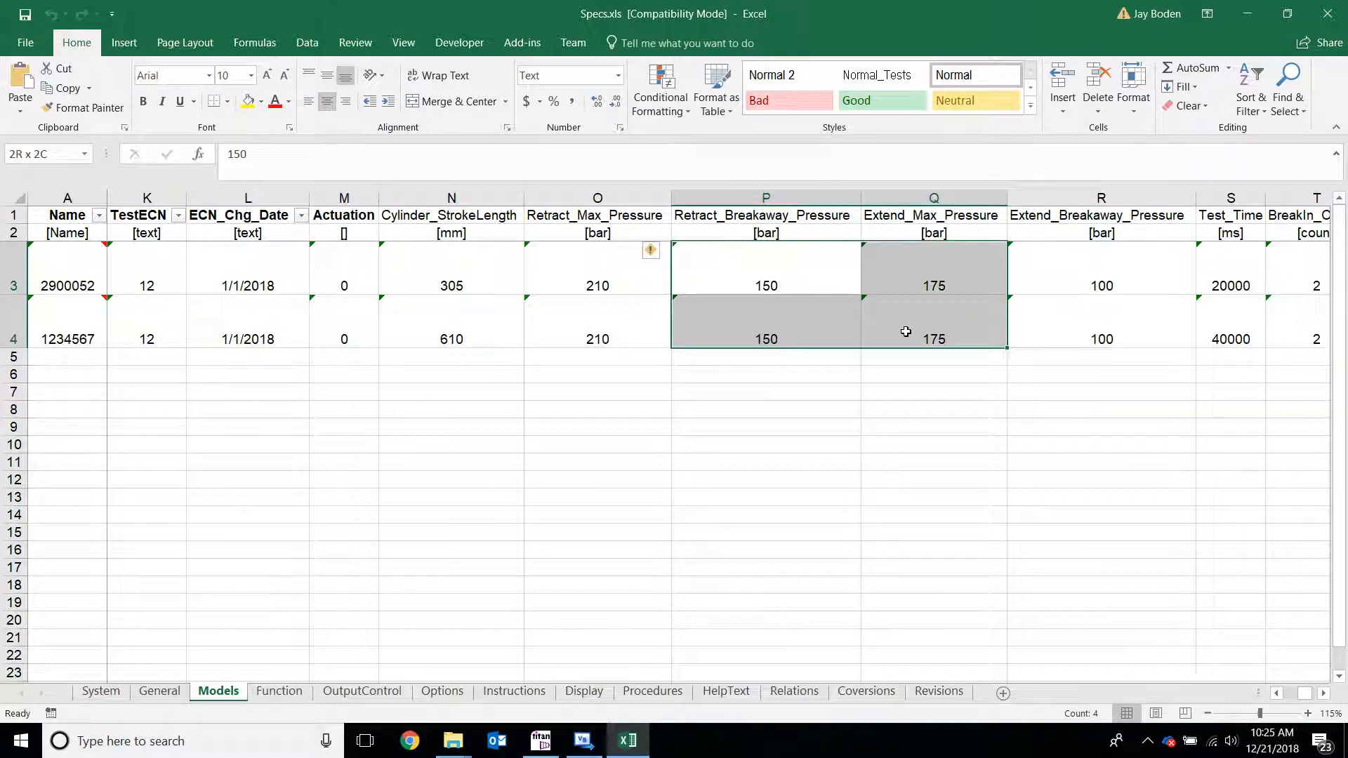
left_click(569, 309)
left_click(451, 281)
left_click(438, 318)
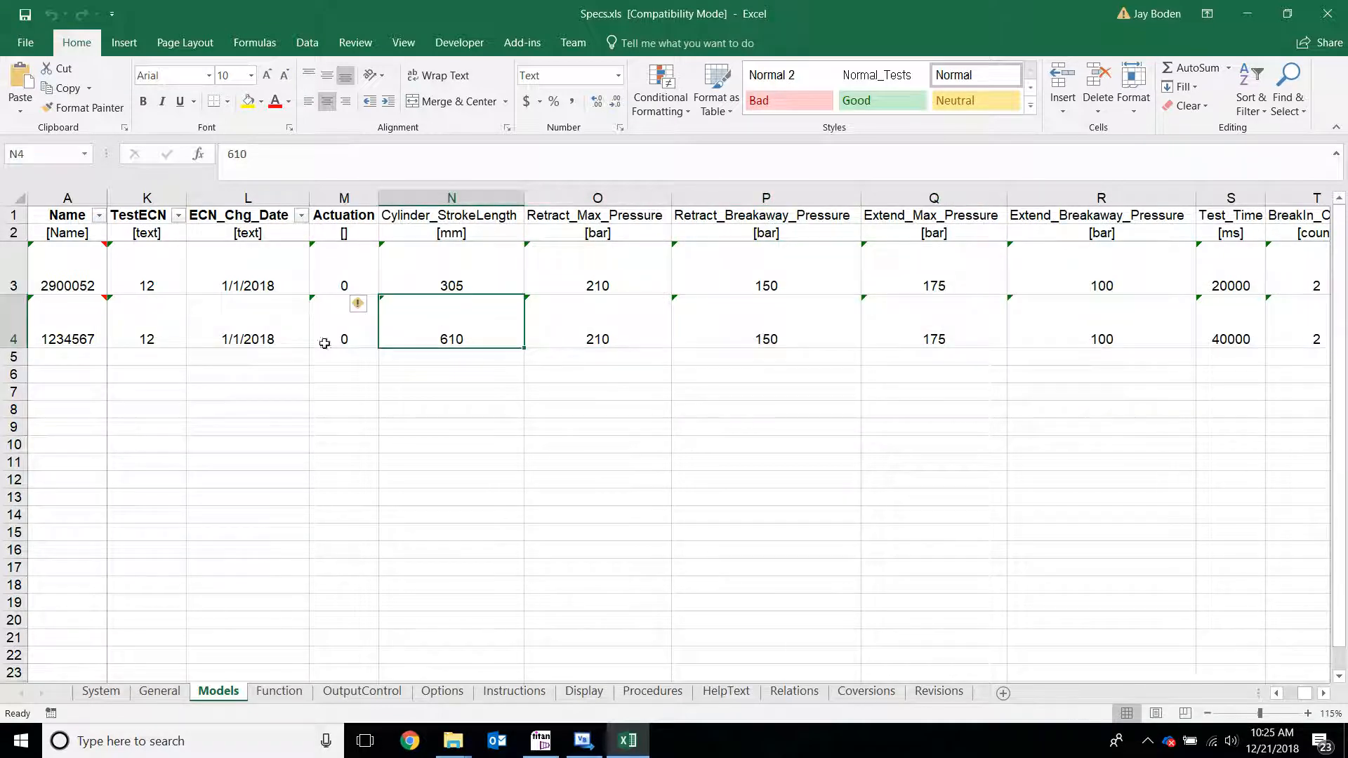
left_click(16, 333)
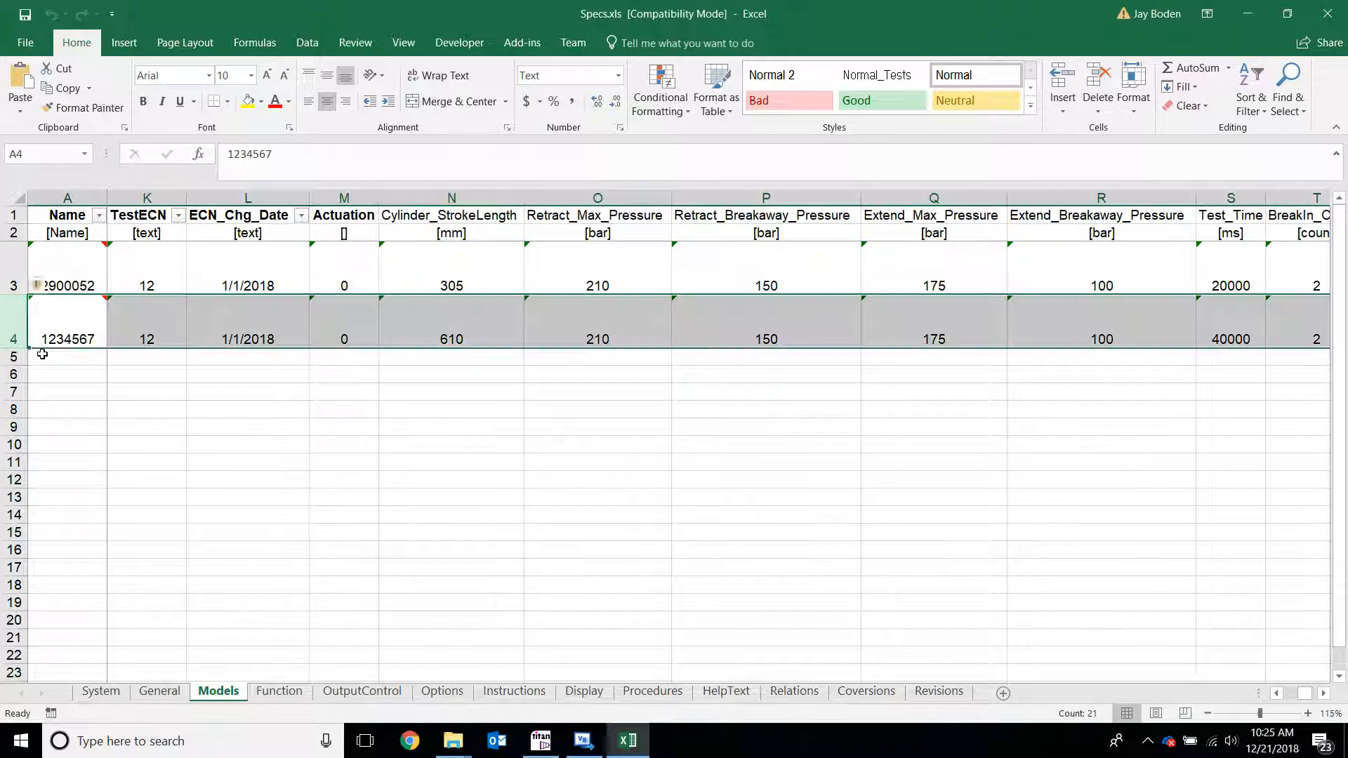
left_click(43, 355)
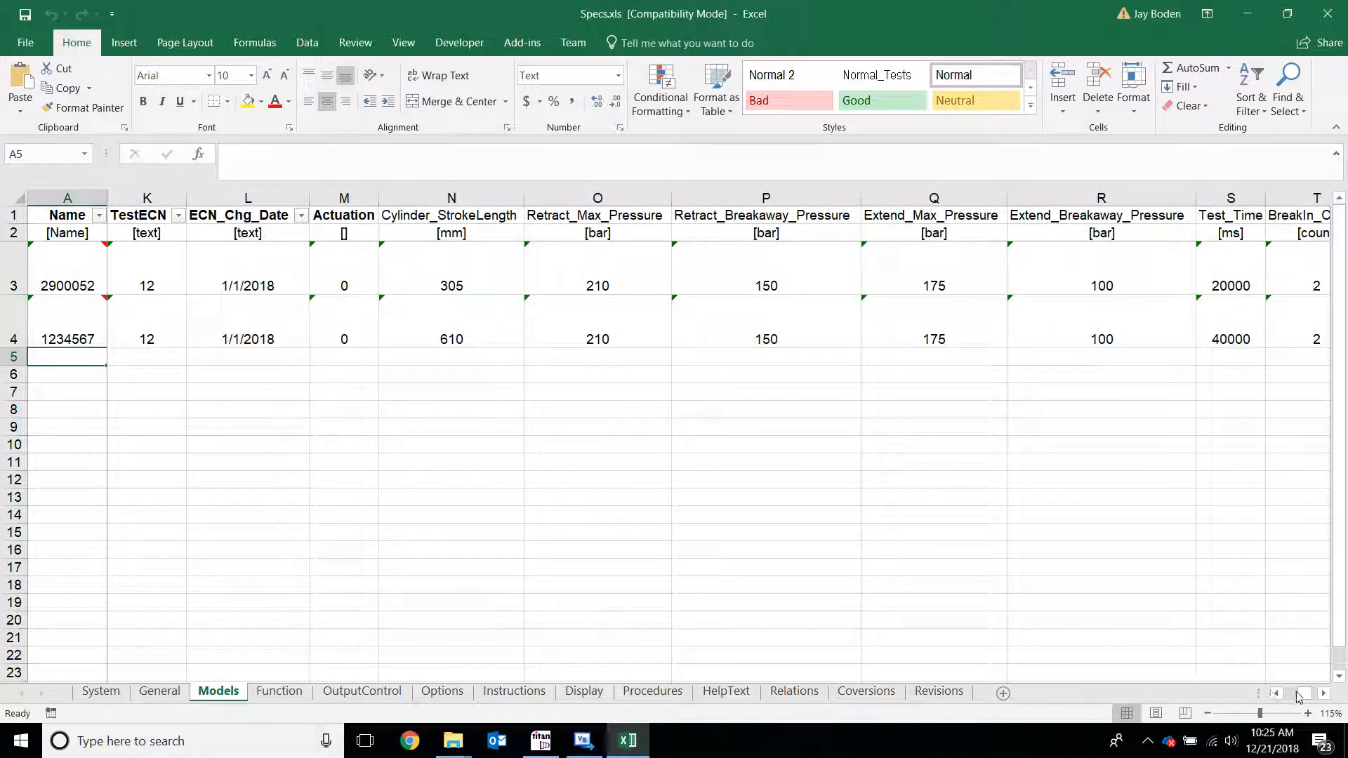
Examine the Pressurize_Tolerance, BreakIn_Cycles and Test_Time parameters of the models
mouse_move(1308, 702)
left_mouse_down()
mouse_move(1291, 702)
mouse_move(1322, 702)
left_mouse_up()
left_click(1215, 333)
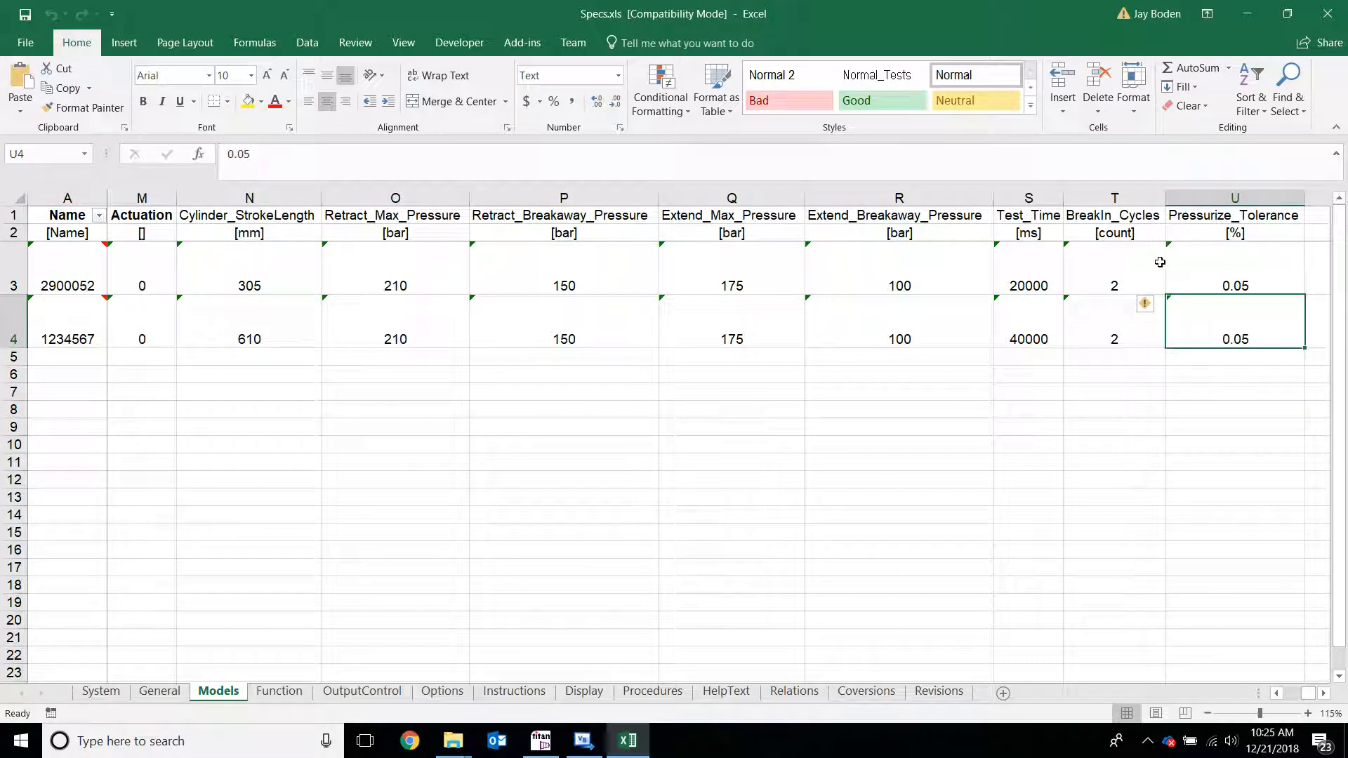
left_click(1097, 270)
left_click(1025, 271)
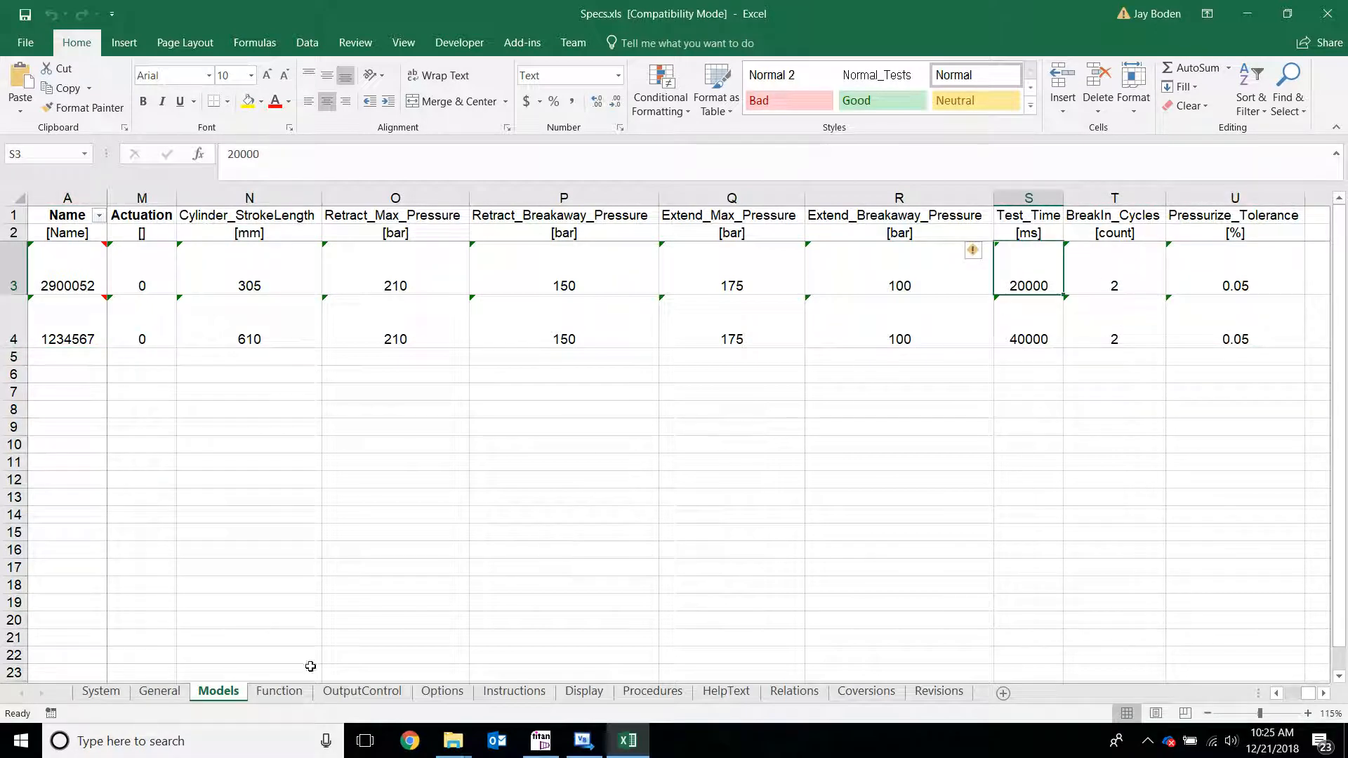
Examine the test descriptions on the Function sheet, and open the Procedures sheet after returning briefly to Models
left_click(278, 691)
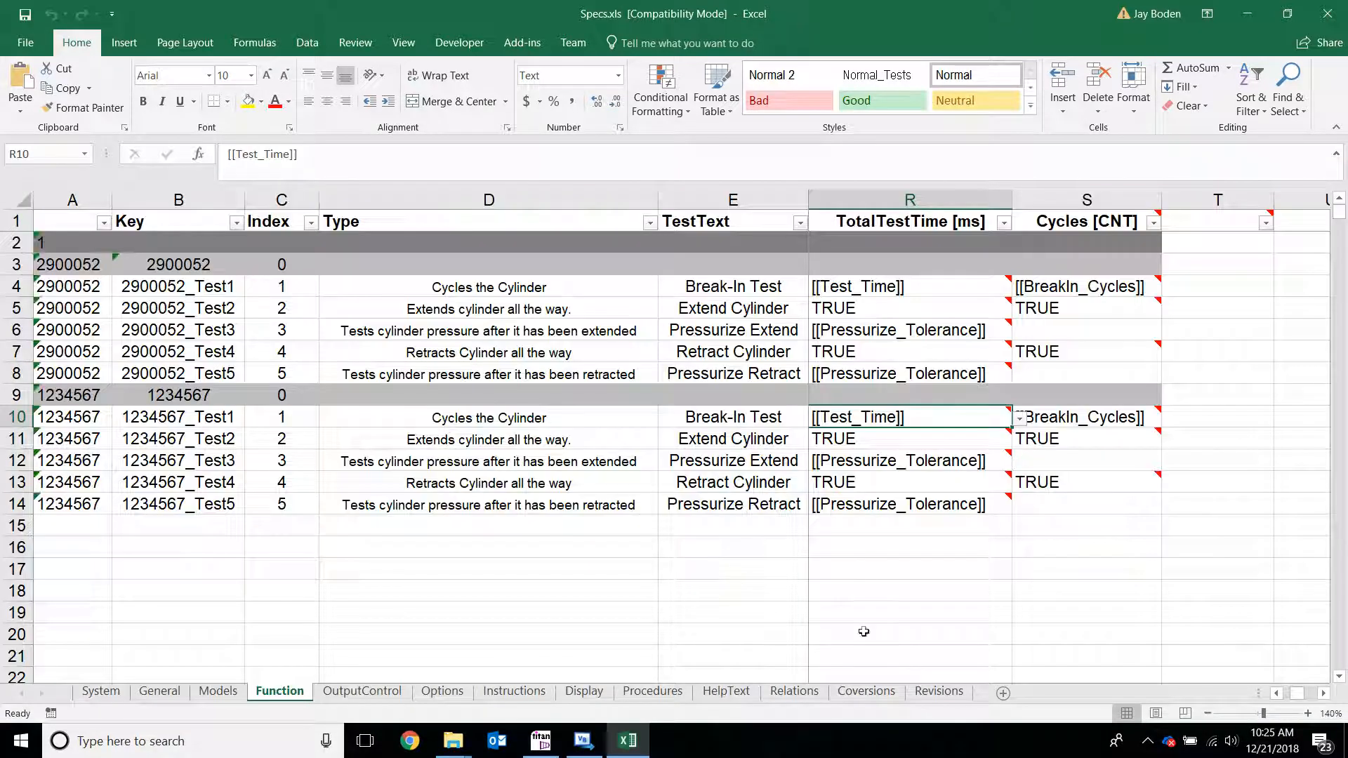
left_click(560, 323)
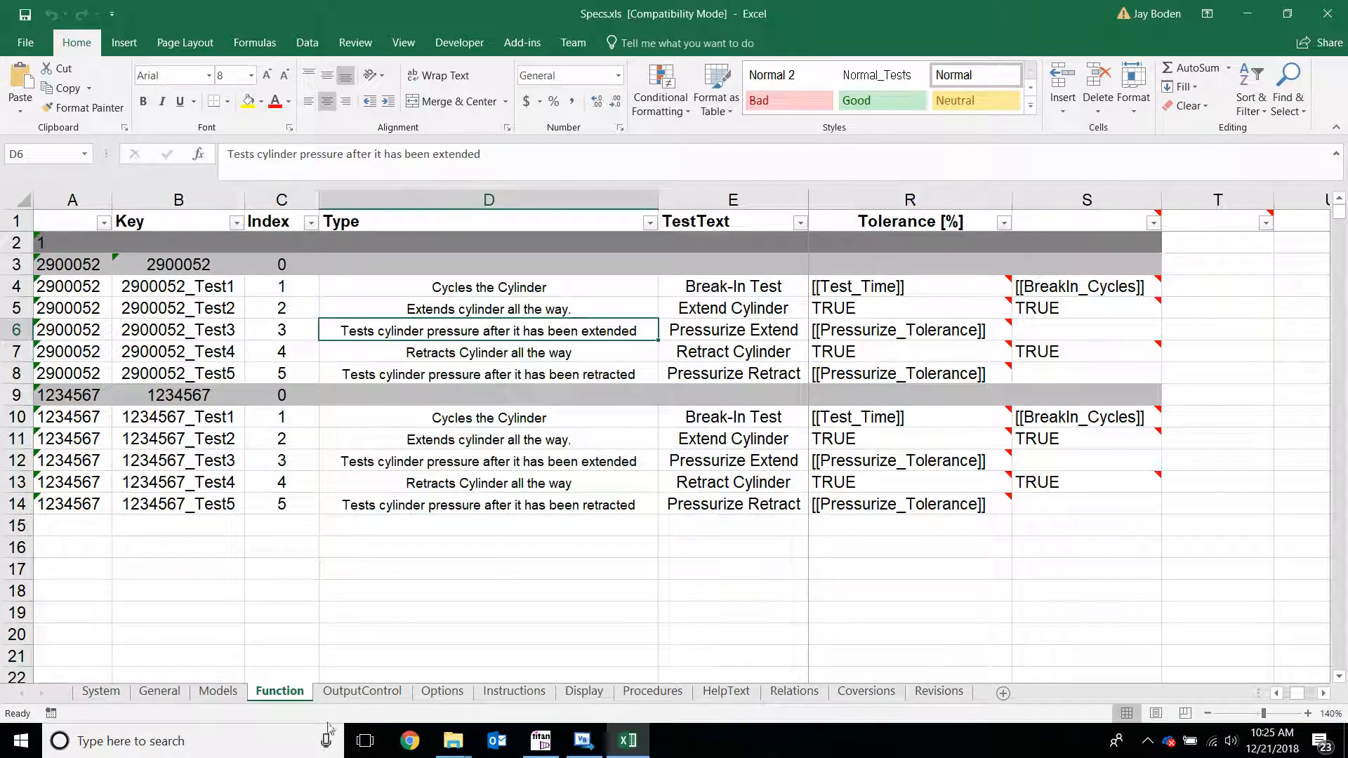
left_click(218, 691)
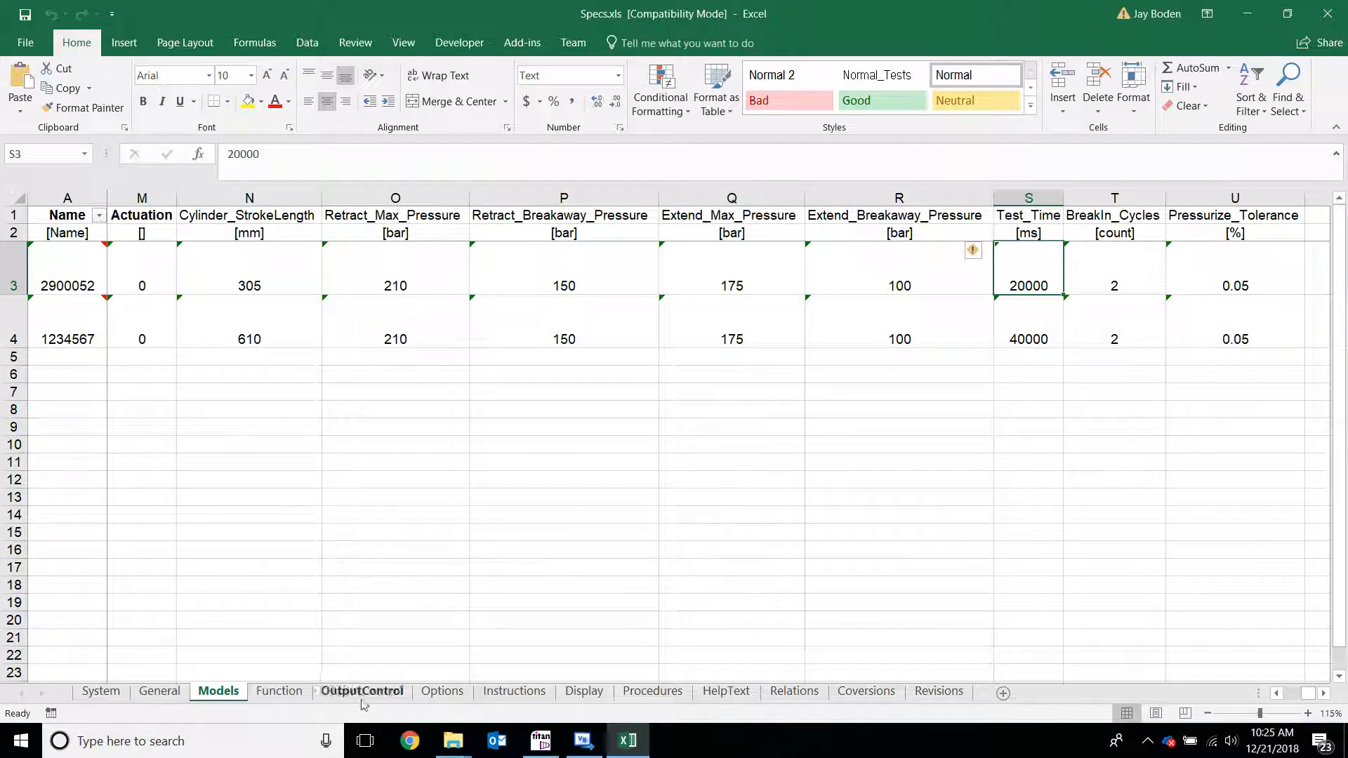
left_click(652, 691)
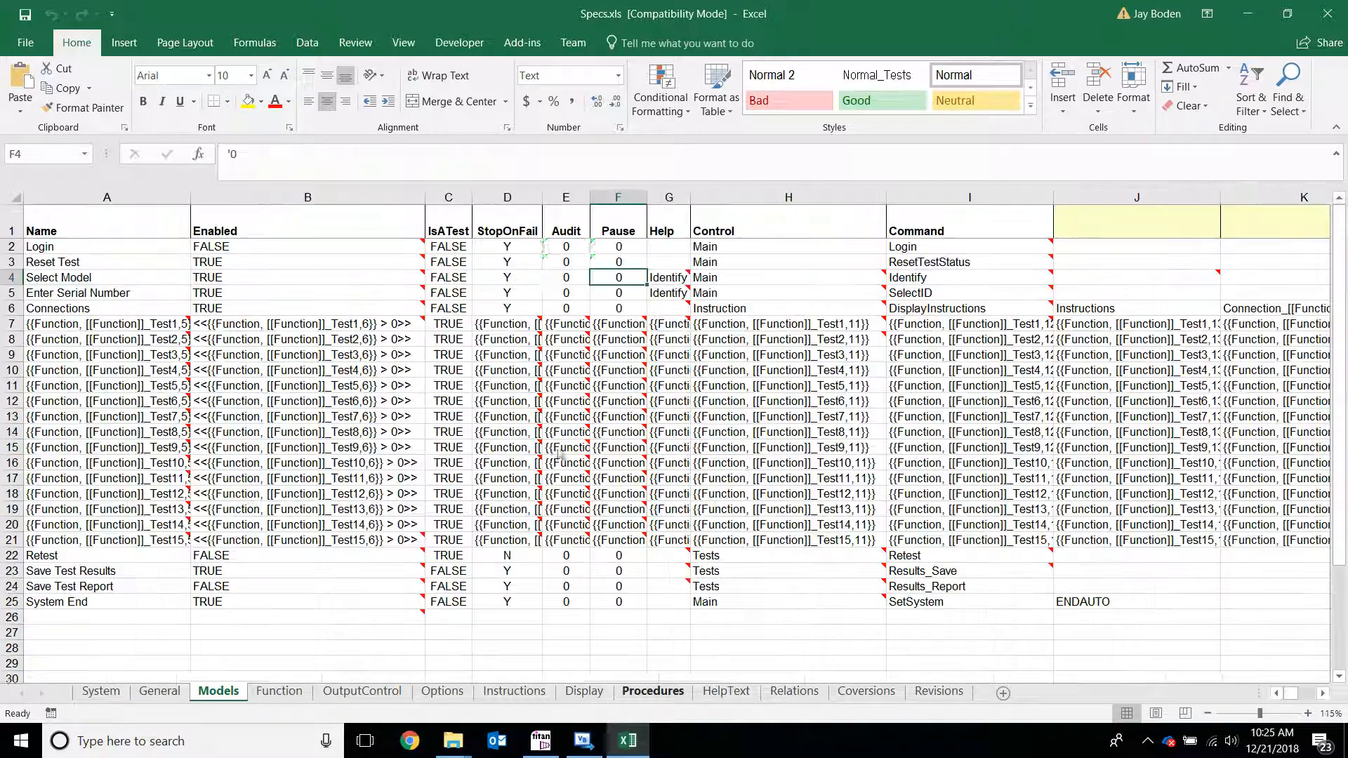
Examine the function references in rows 7 to 21 of Procedures and the matching keys for model 2900052 on the Function sheet
left_click_drag(89, 330, 116, 535)
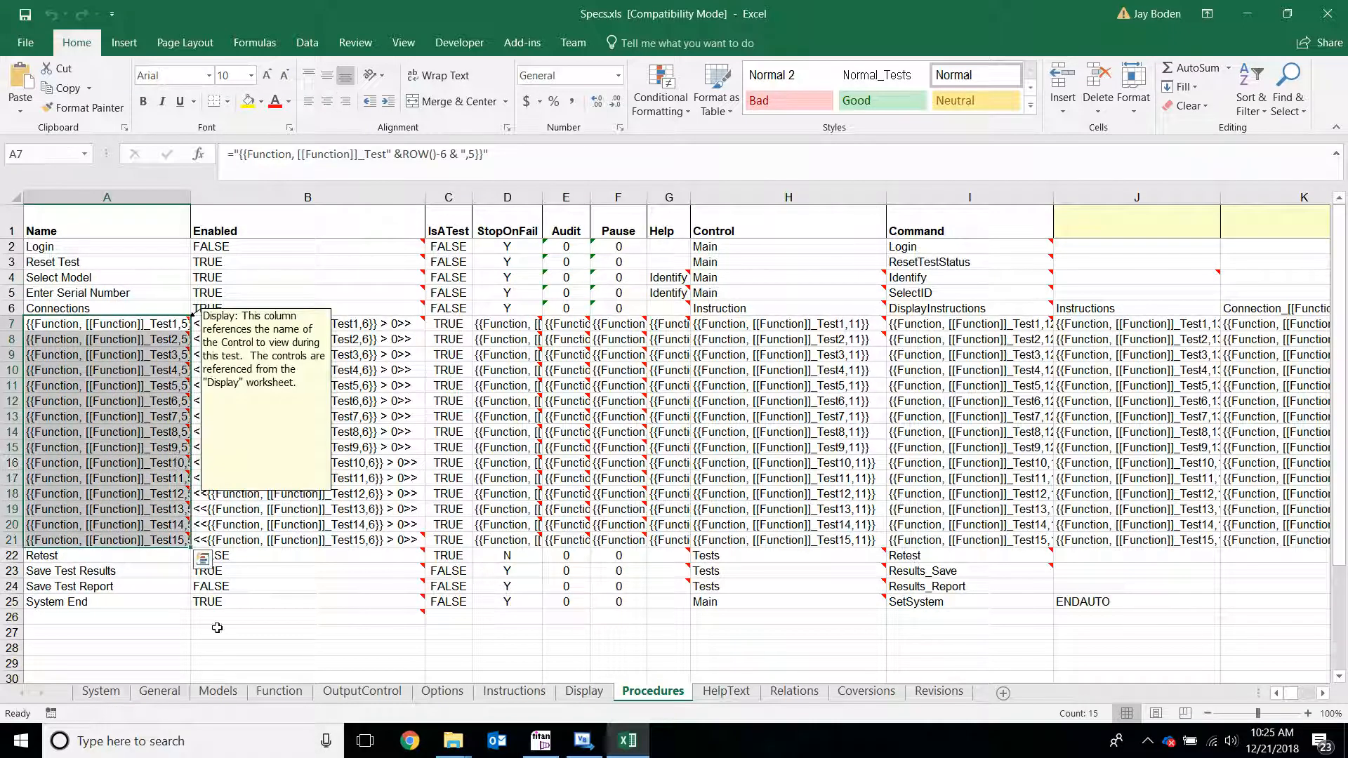
left_click(279, 691)
left_click_drag(90, 265, 90, 379)
left_click(321, 330)
left_click(204, 287)
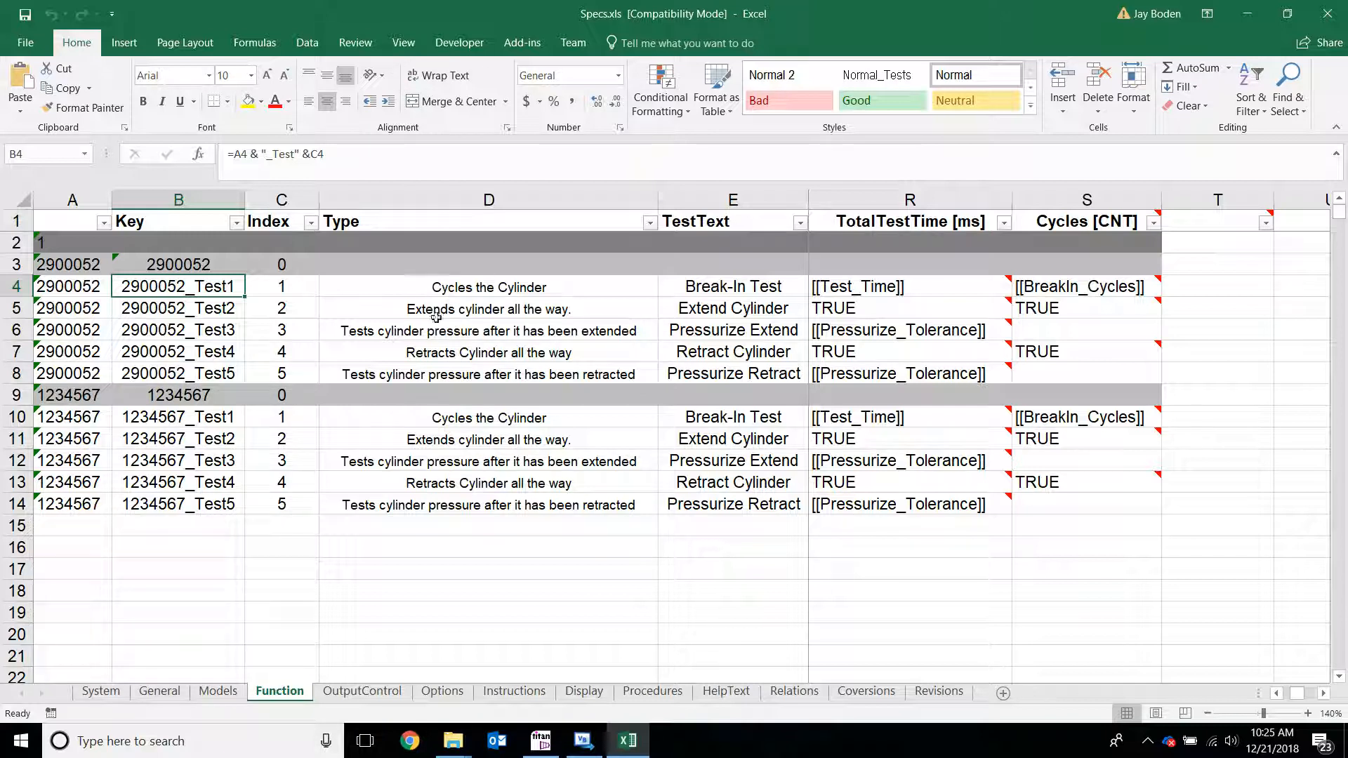
left_click_drag(93, 281, 93, 374)
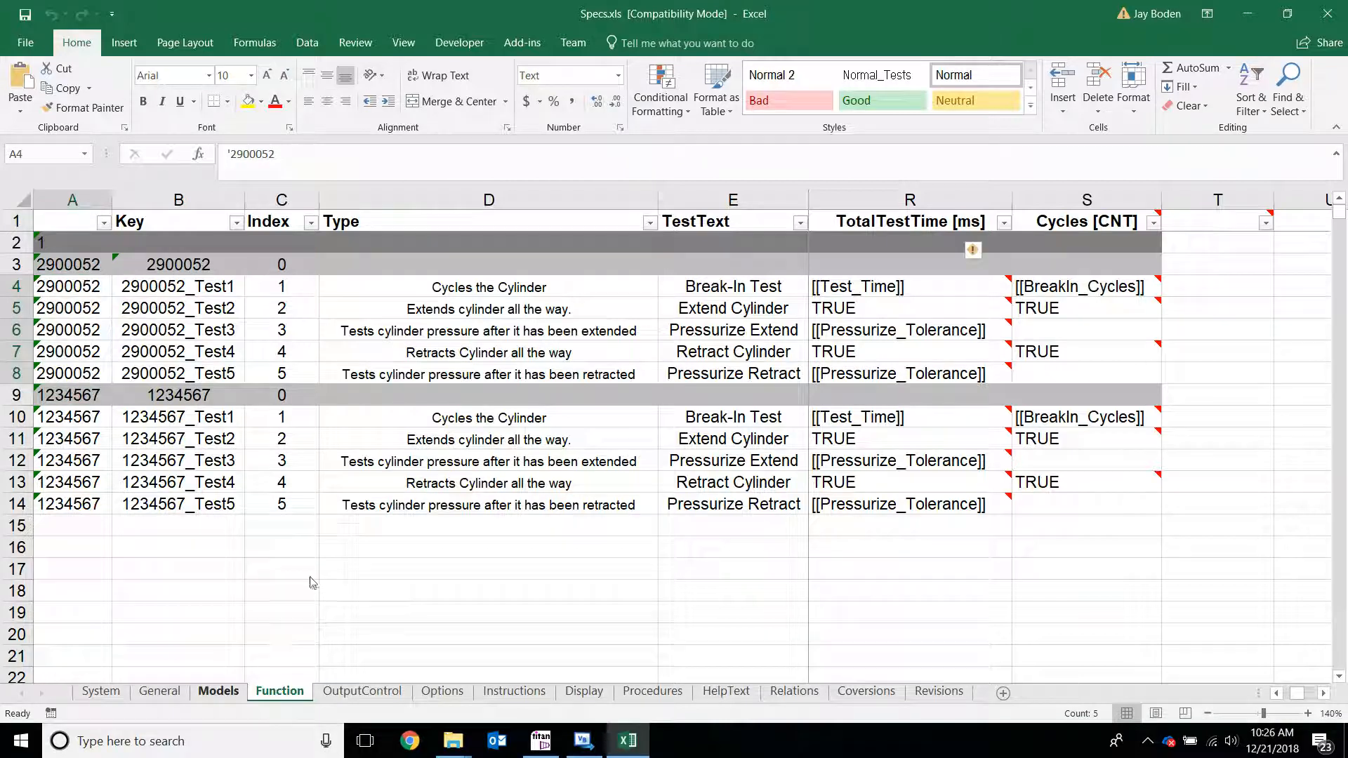
Compare the model names on the Models sheet with the rows for 2900052 and 1234567 on the Function sheet
key("ctrl+Page_Up")
left_click(66, 271)
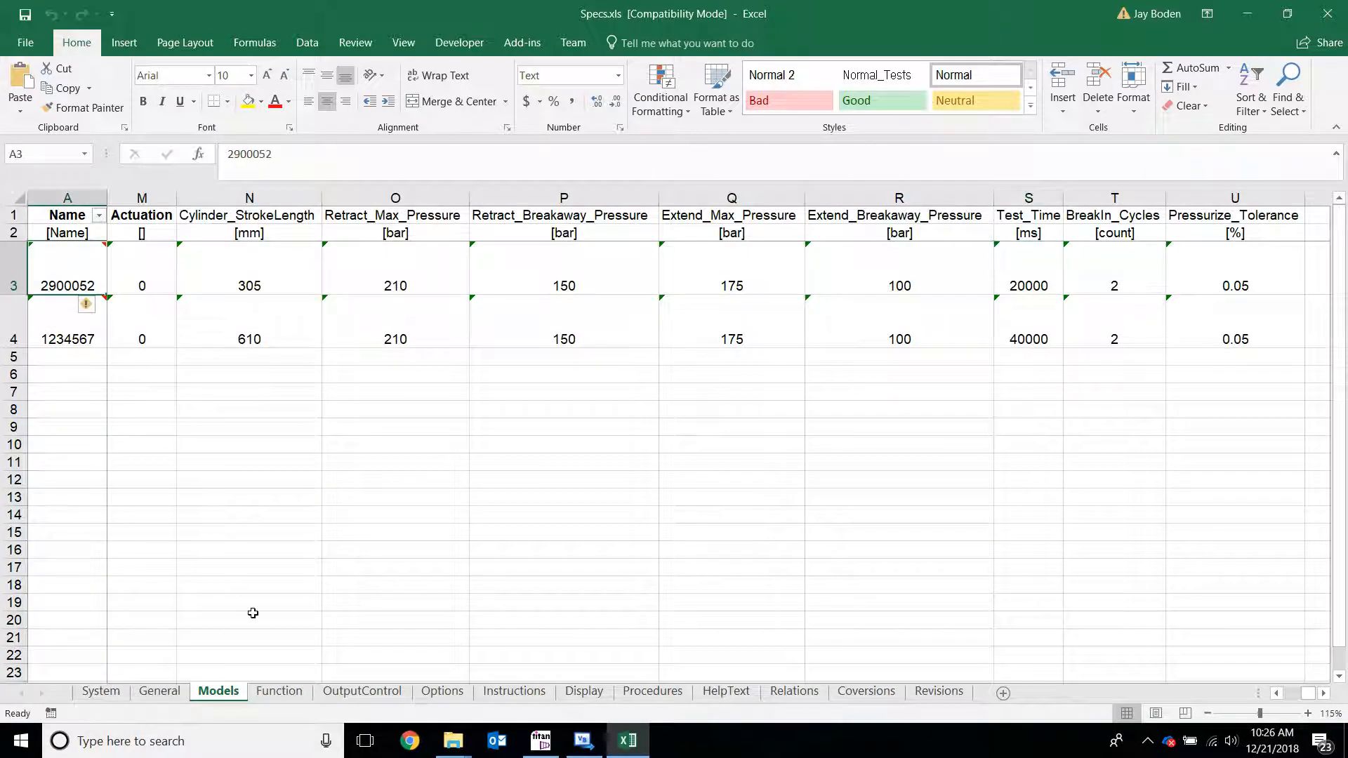
left_click(279, 692)
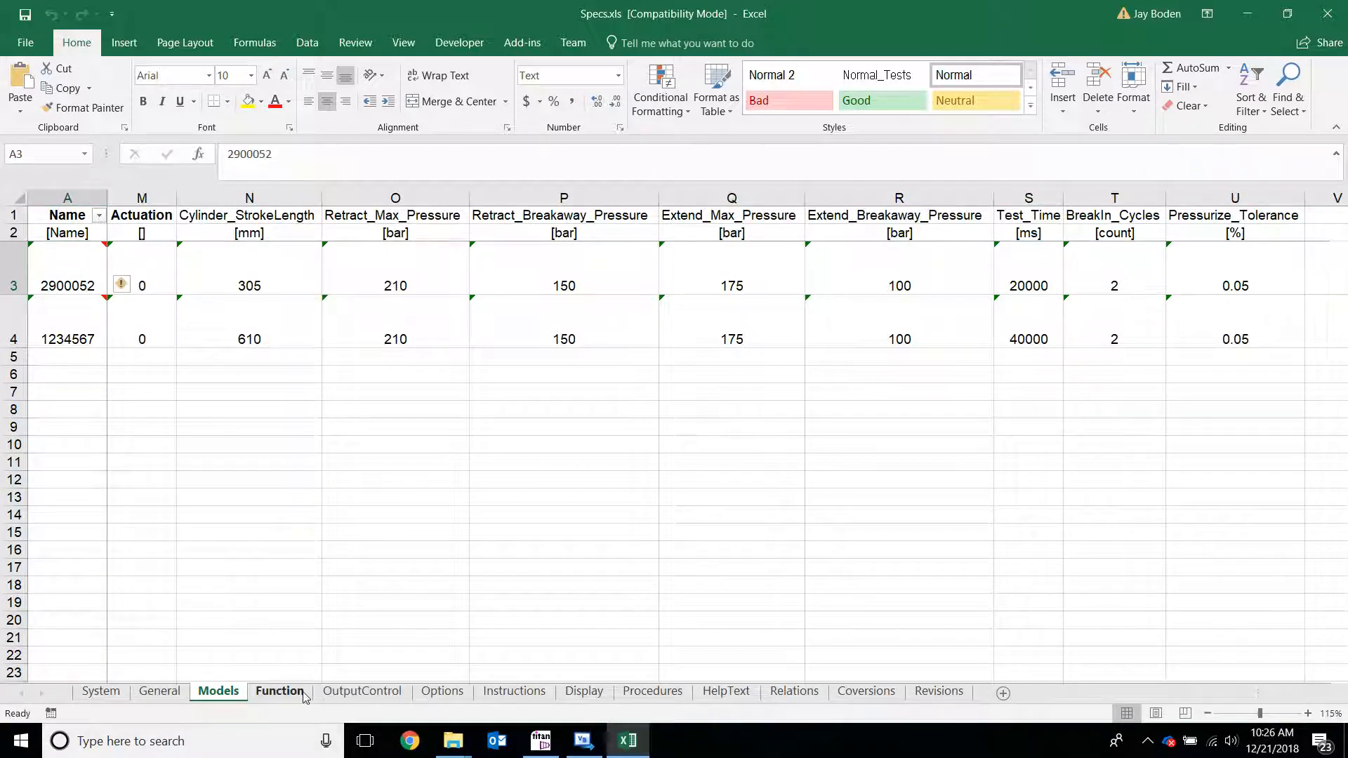
left_click_drag(81, 414, 70, 504)
left_click(214, 691)
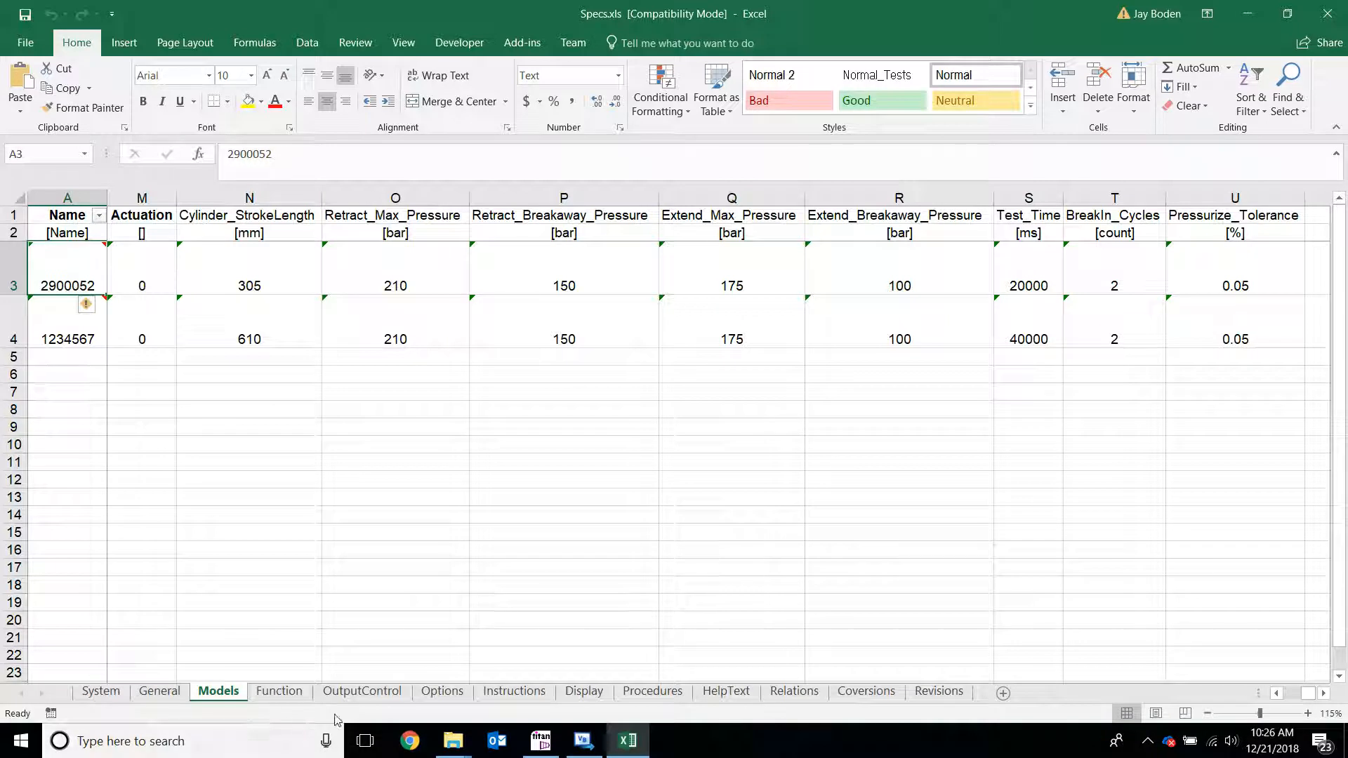
left_click(290, 695)
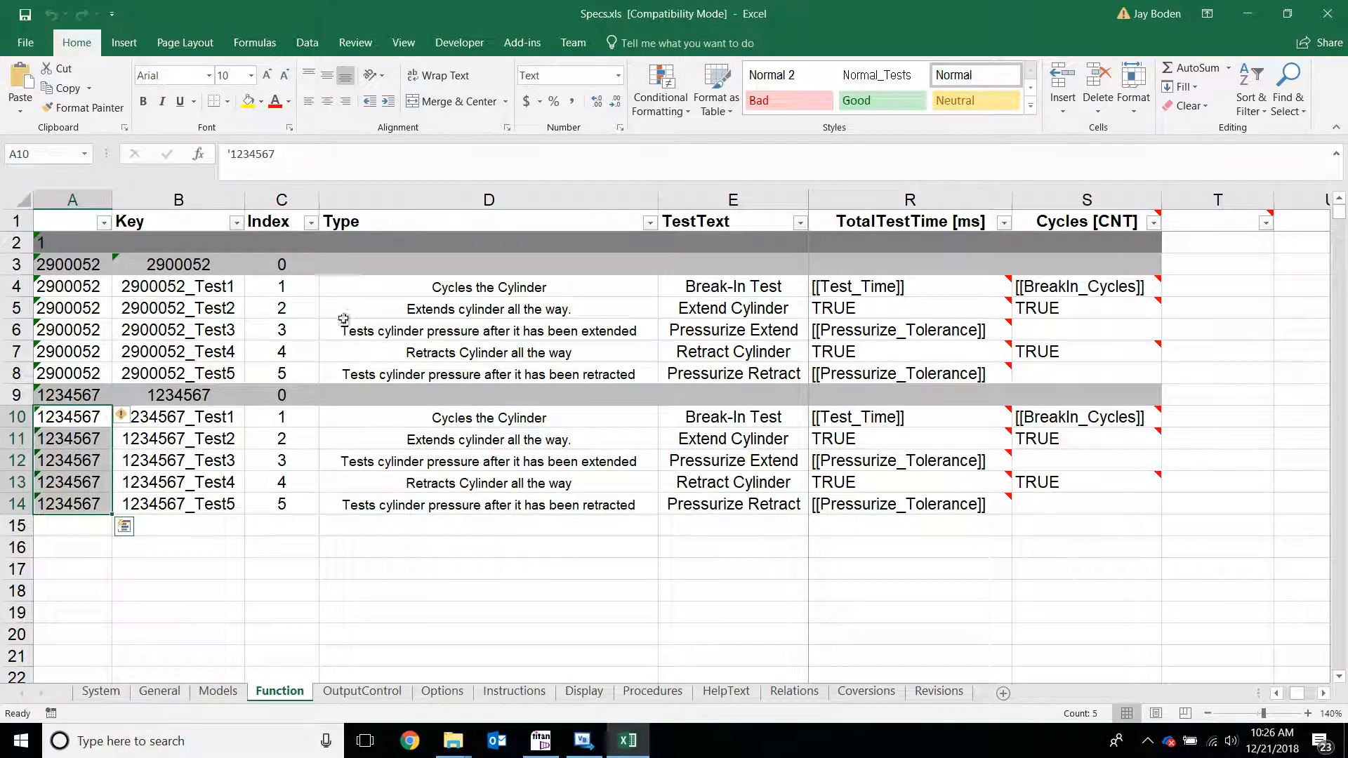
Examine the Type and TestText columns for the tests of model 2900052
left_click(393, 292)
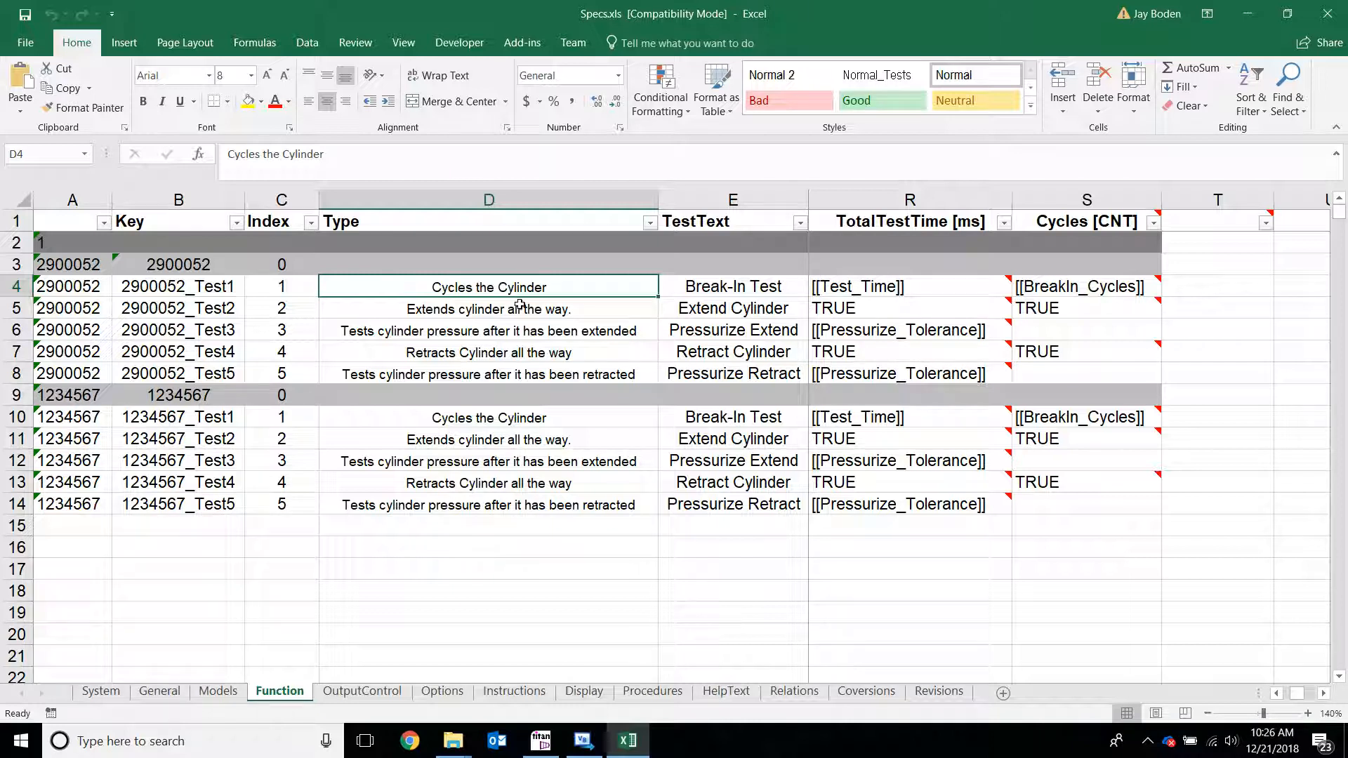
left_click(678, 286)
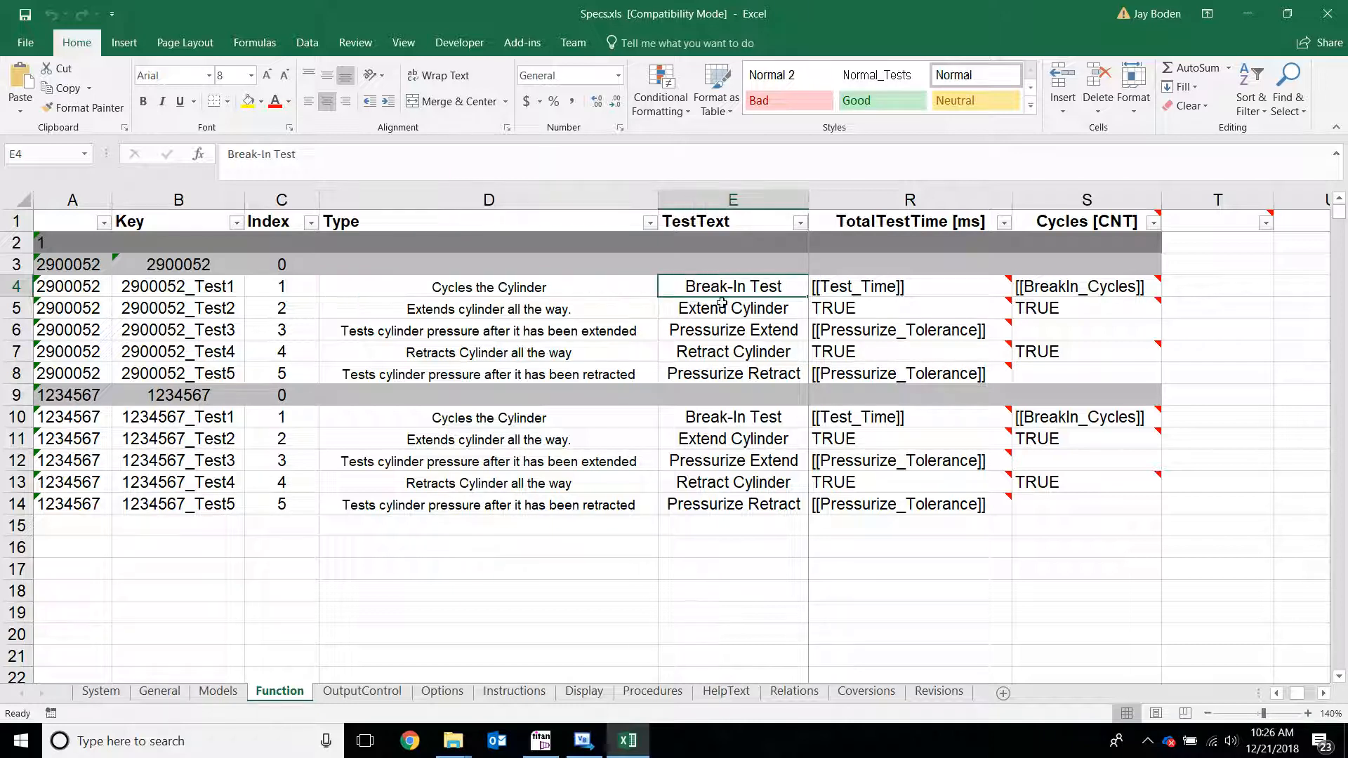
left_click(736, 370)
left_click(855, 308)
left_click(759, 328)
left_click(748, 290)
left_click(402, 221)
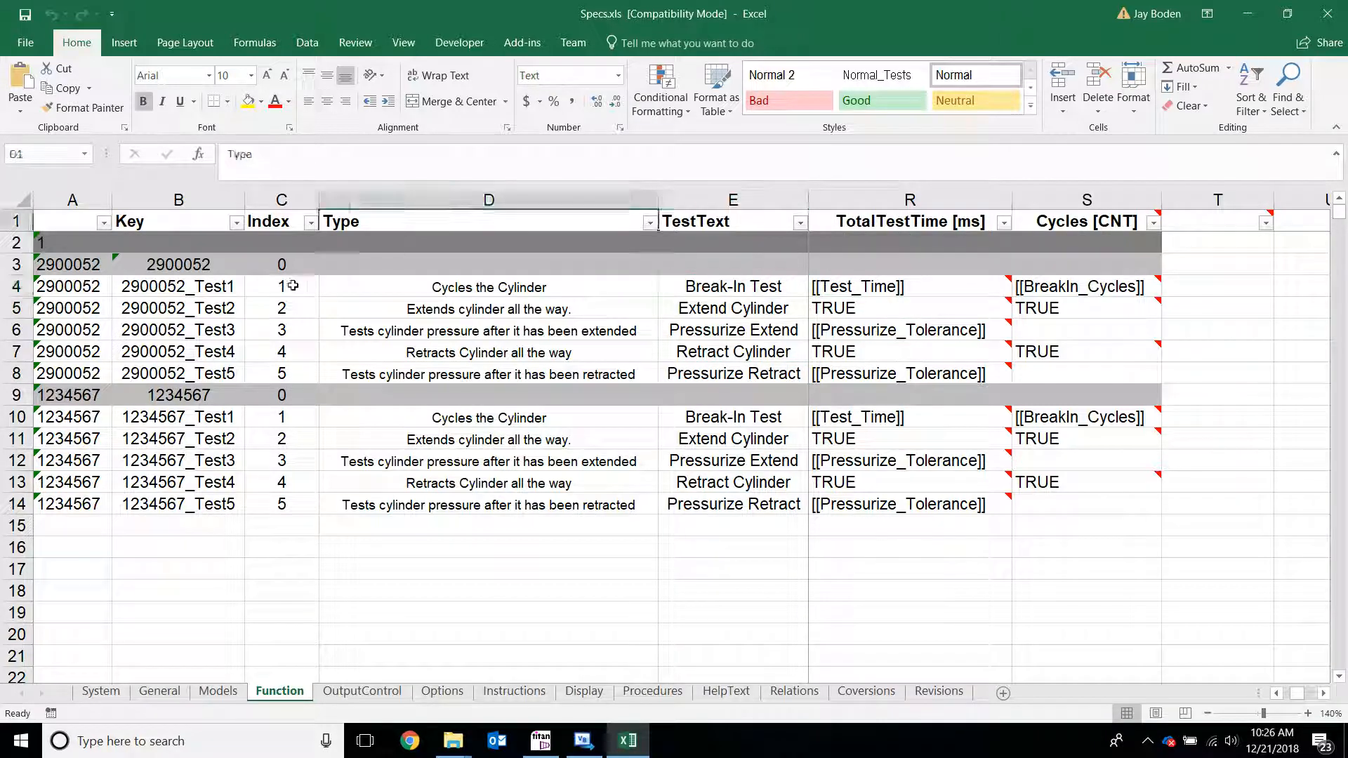
Examine how the parameter headers in columns R and S relate to each TestText entry of model 2900052
left_click(280, 286)
left_click(793, 330)
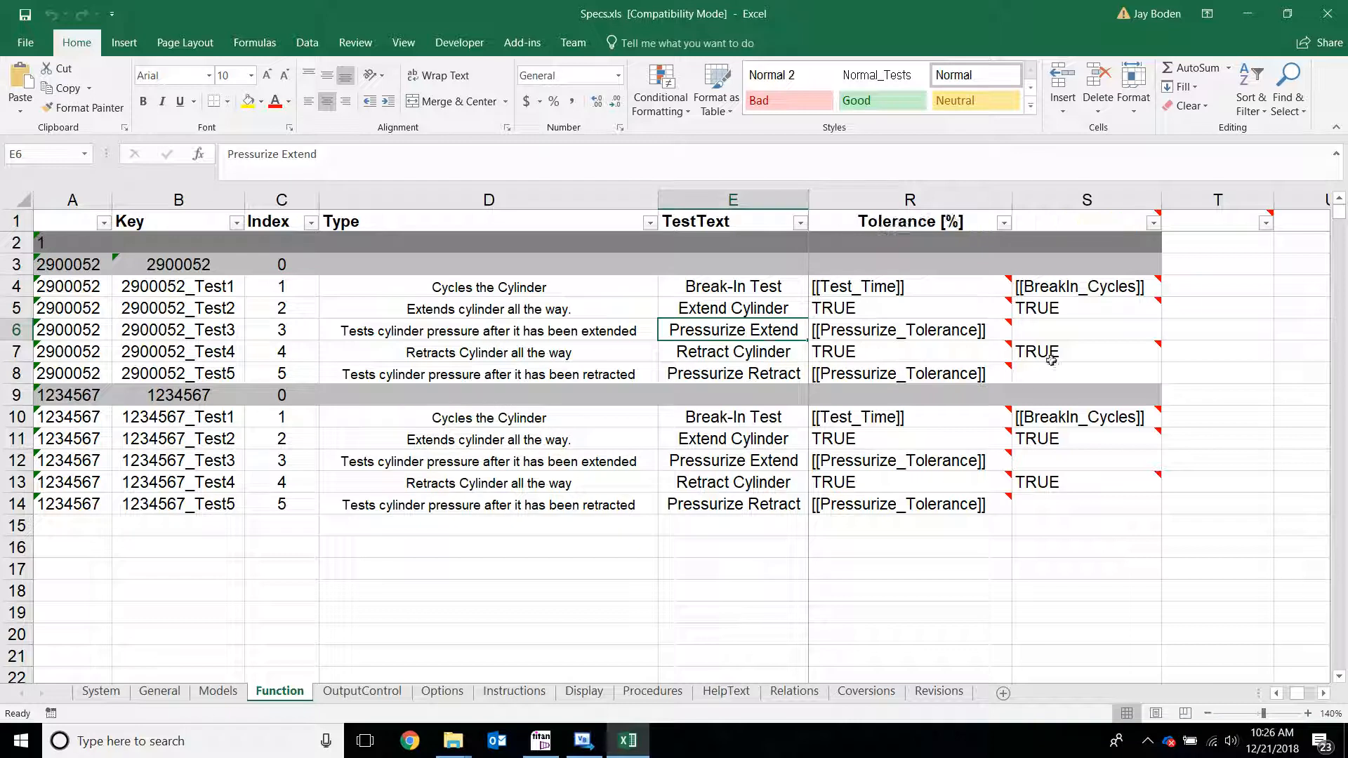
left_click(720, 353)
left_click(720, 330)
left_click(718, 292)
left_click(728, 307)
left_click(737, 331)
left_click(748, 349)
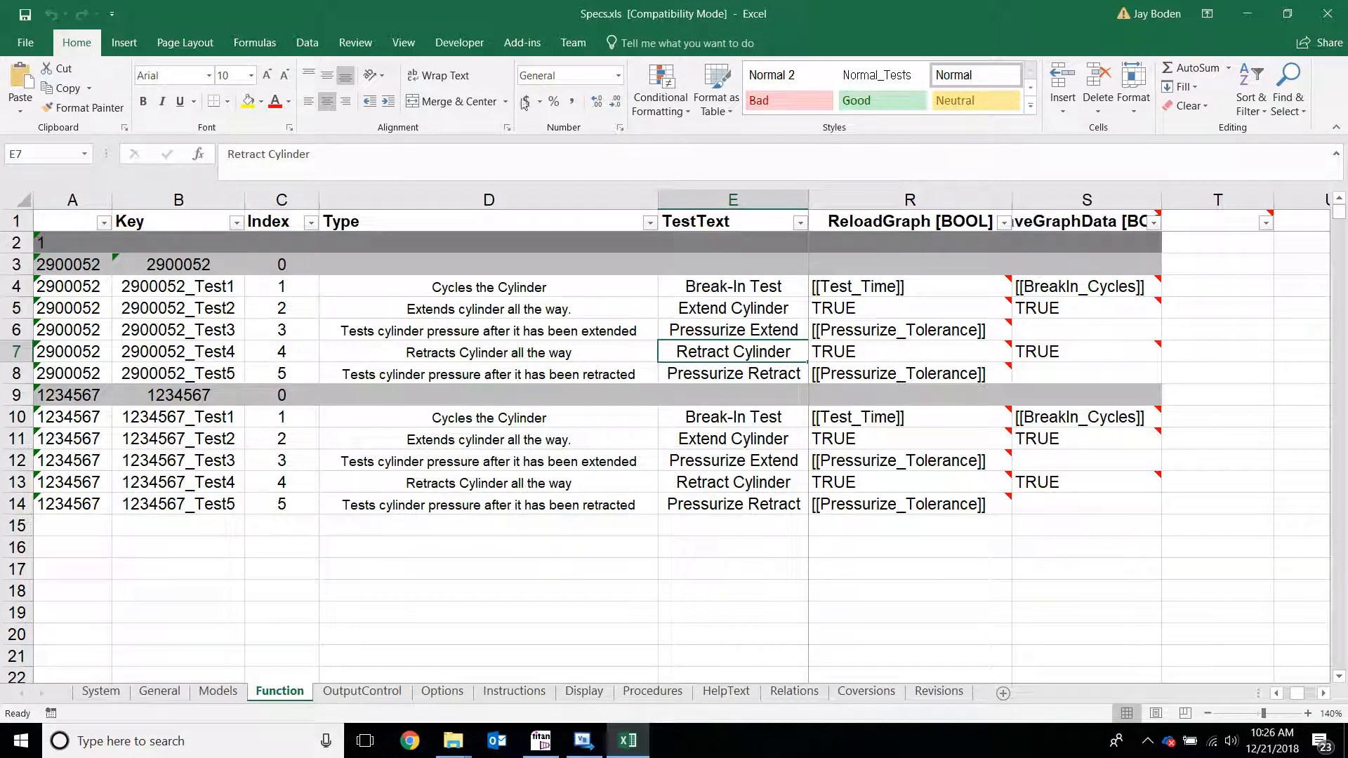
Compare the Function sheet's tests with the Automatic Test steps by placing the workbook beside the Test Stand, then maximize the workbook again
left_click_drag(337, 24, 878, 235)
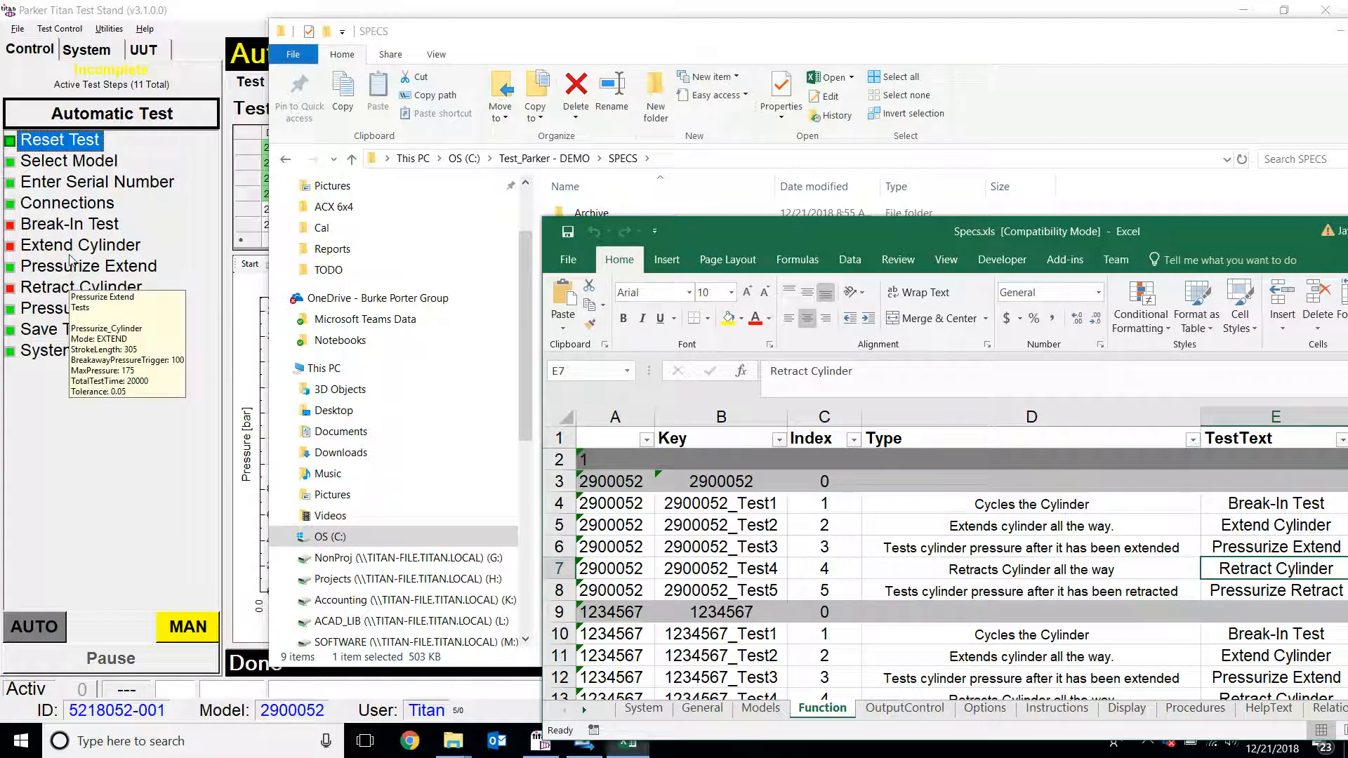
left_click_drag(795, 226, 507, 87)
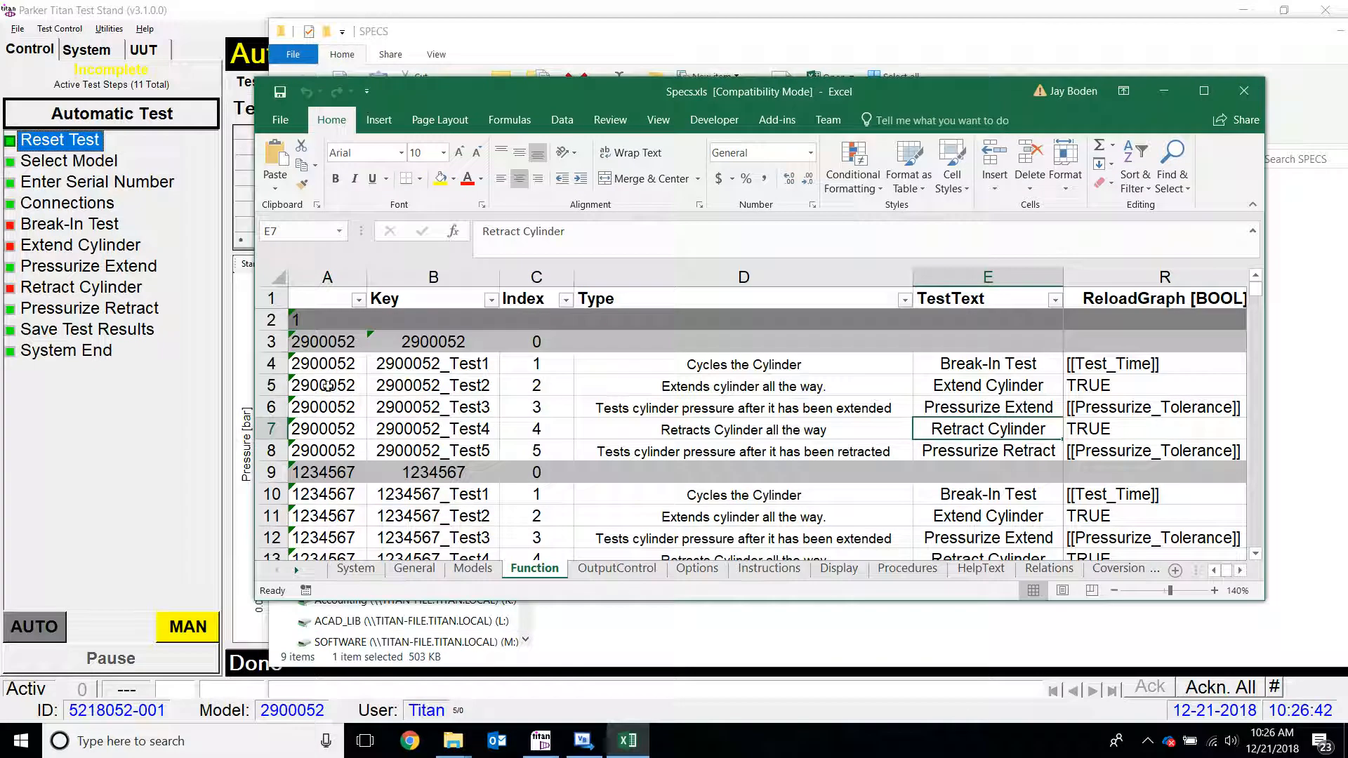
left_click(272, 384)
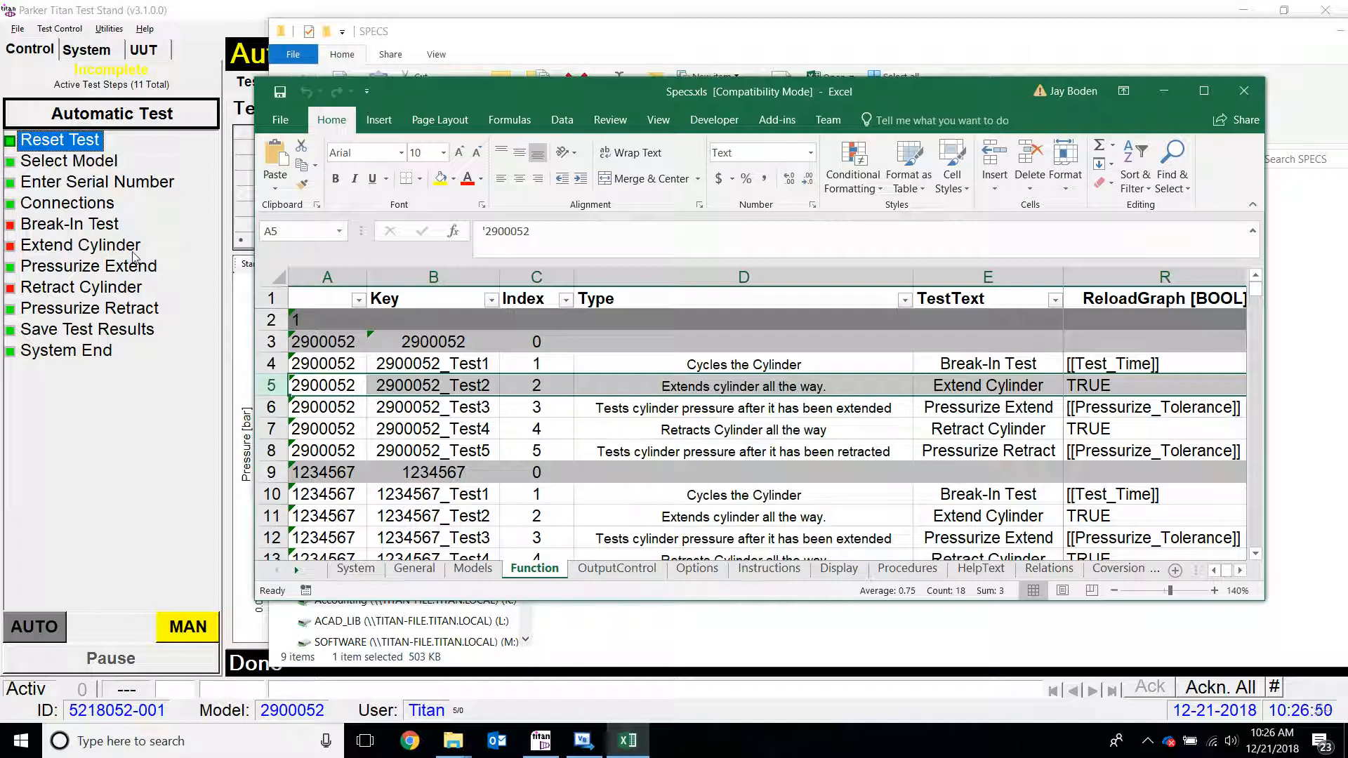
double_click(759, 95)
Copy the 1234567 block in rows 9 to 14 of the Function sheet and paste it at row 15
left_click_drag(17, 394, 17, 504)
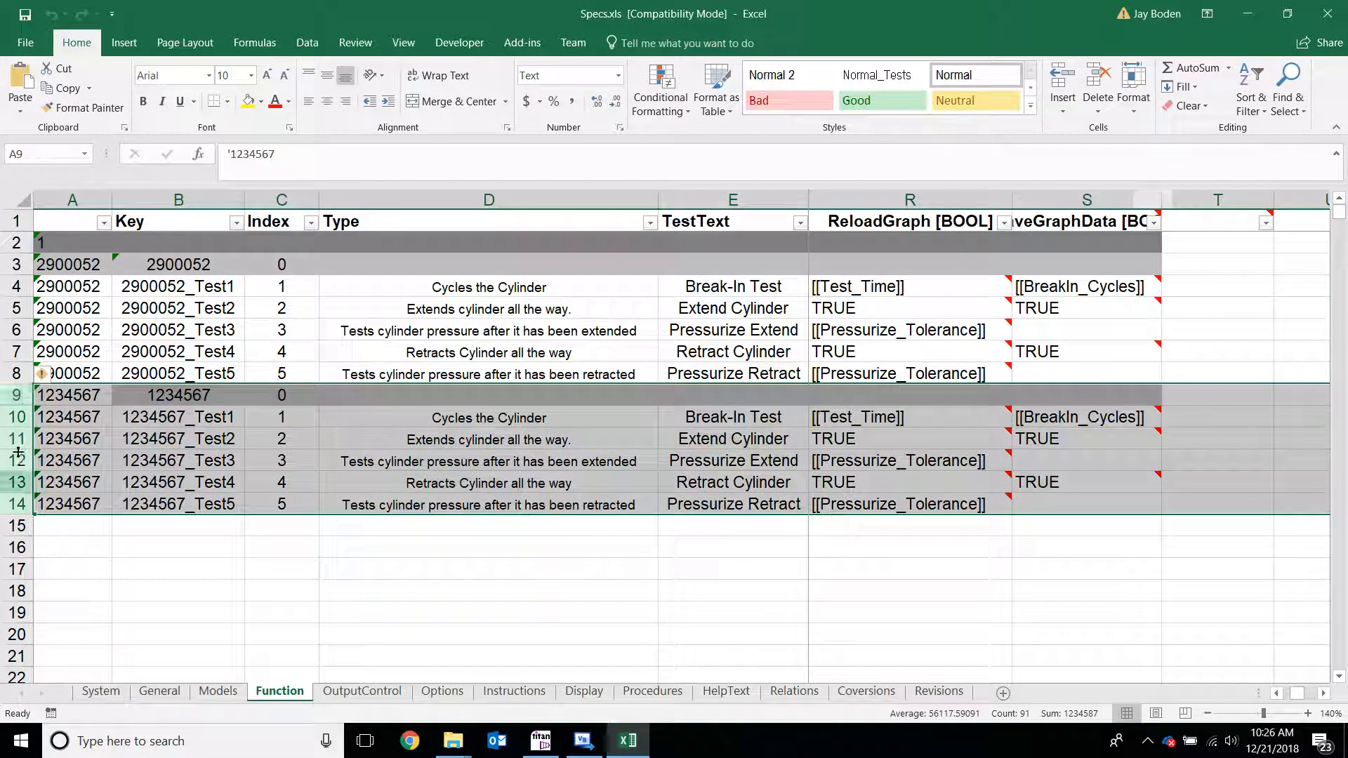
right_click(15, 403)
left_click(65, 432)
left_click(37, 525)
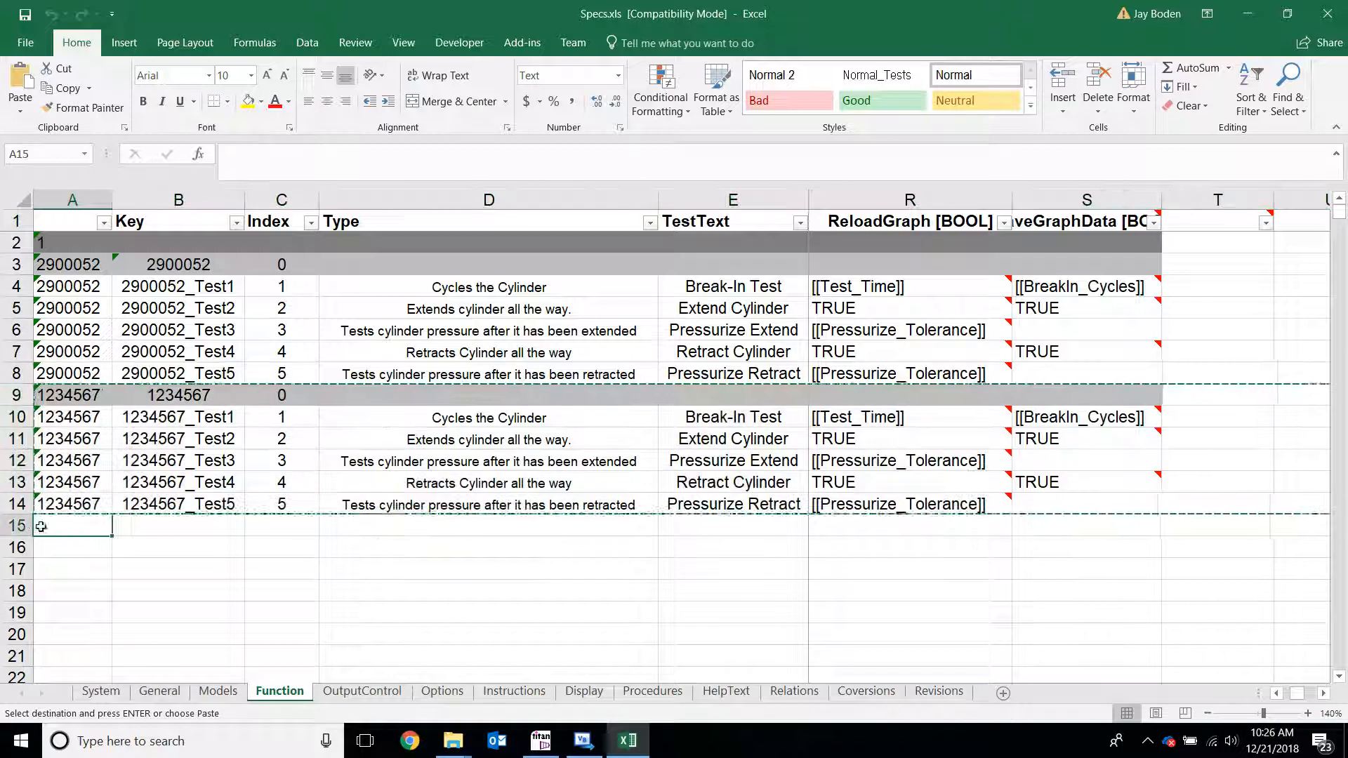
key("ctrl+v")
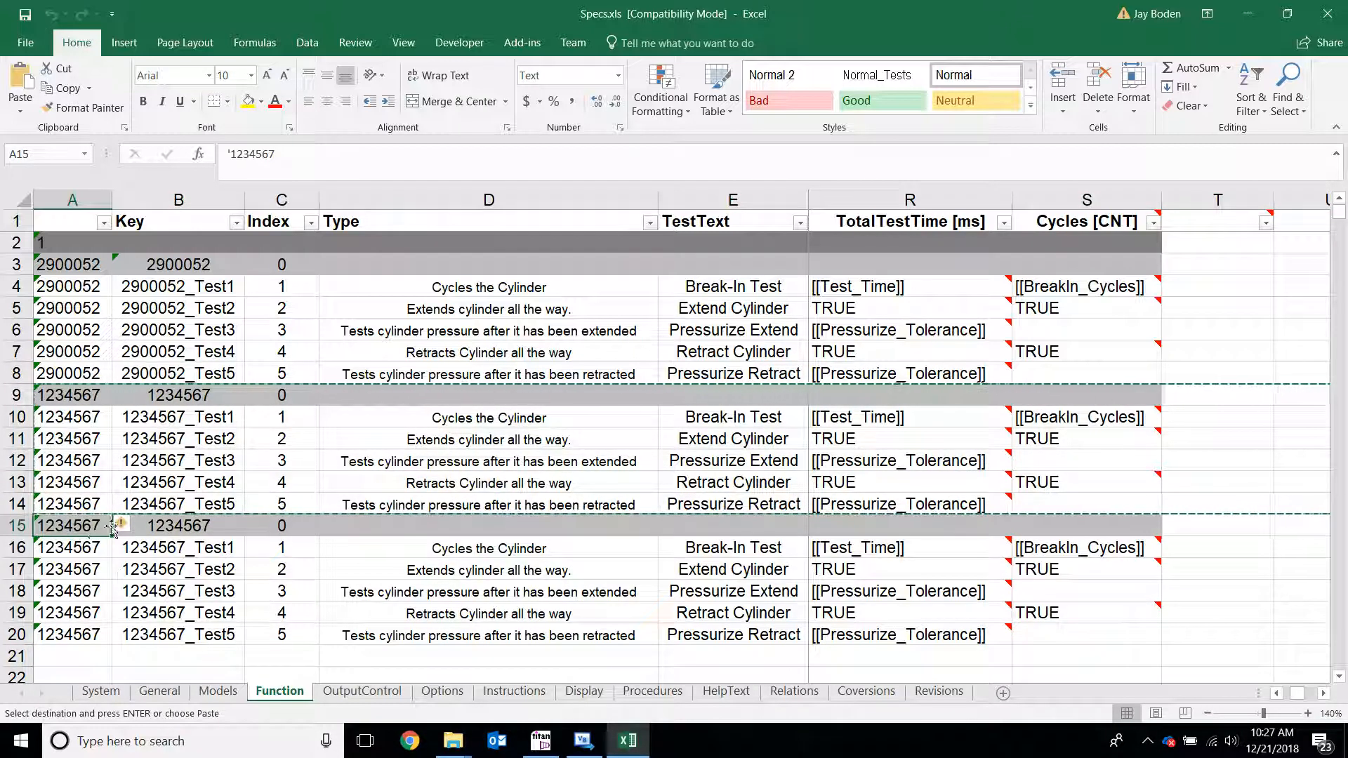
Enter '11111 as the model name in A16 and copy it down through A20
left_click(81, 543)
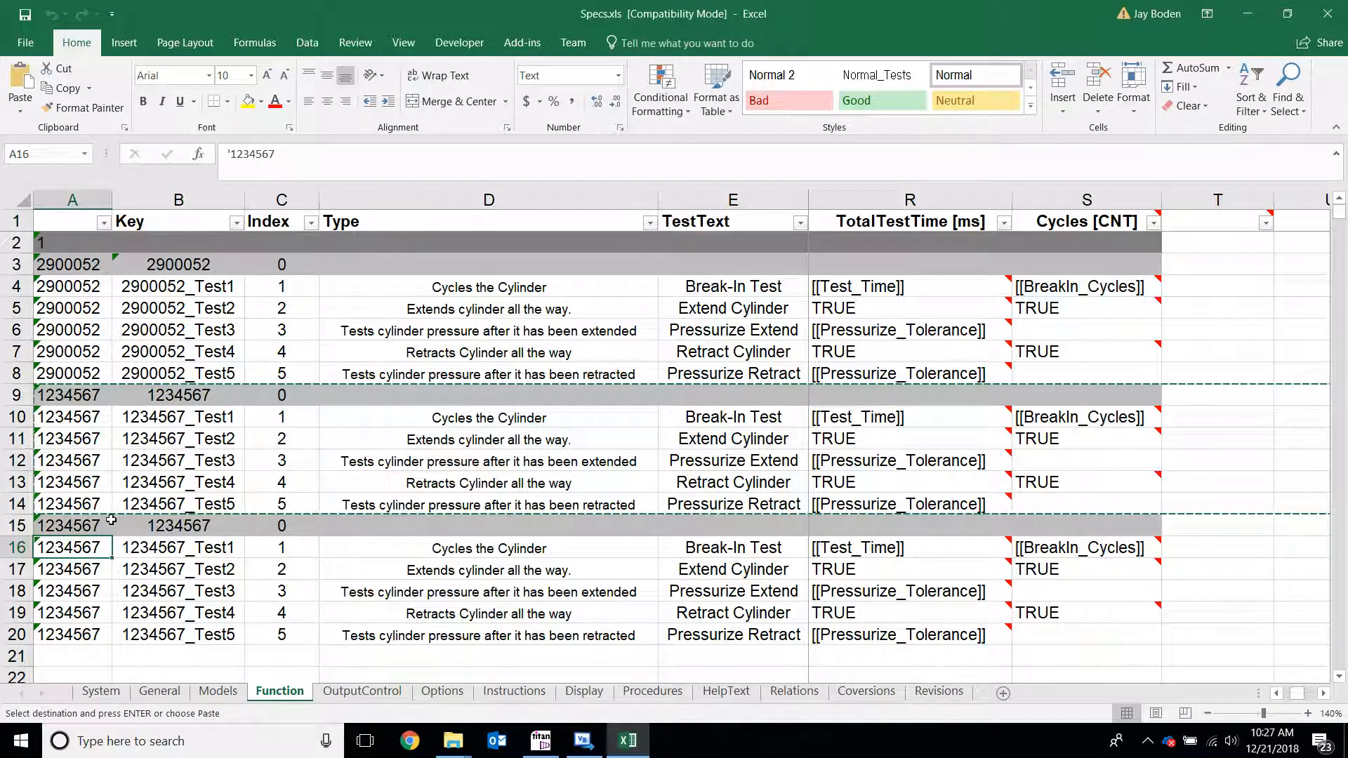
type("'")
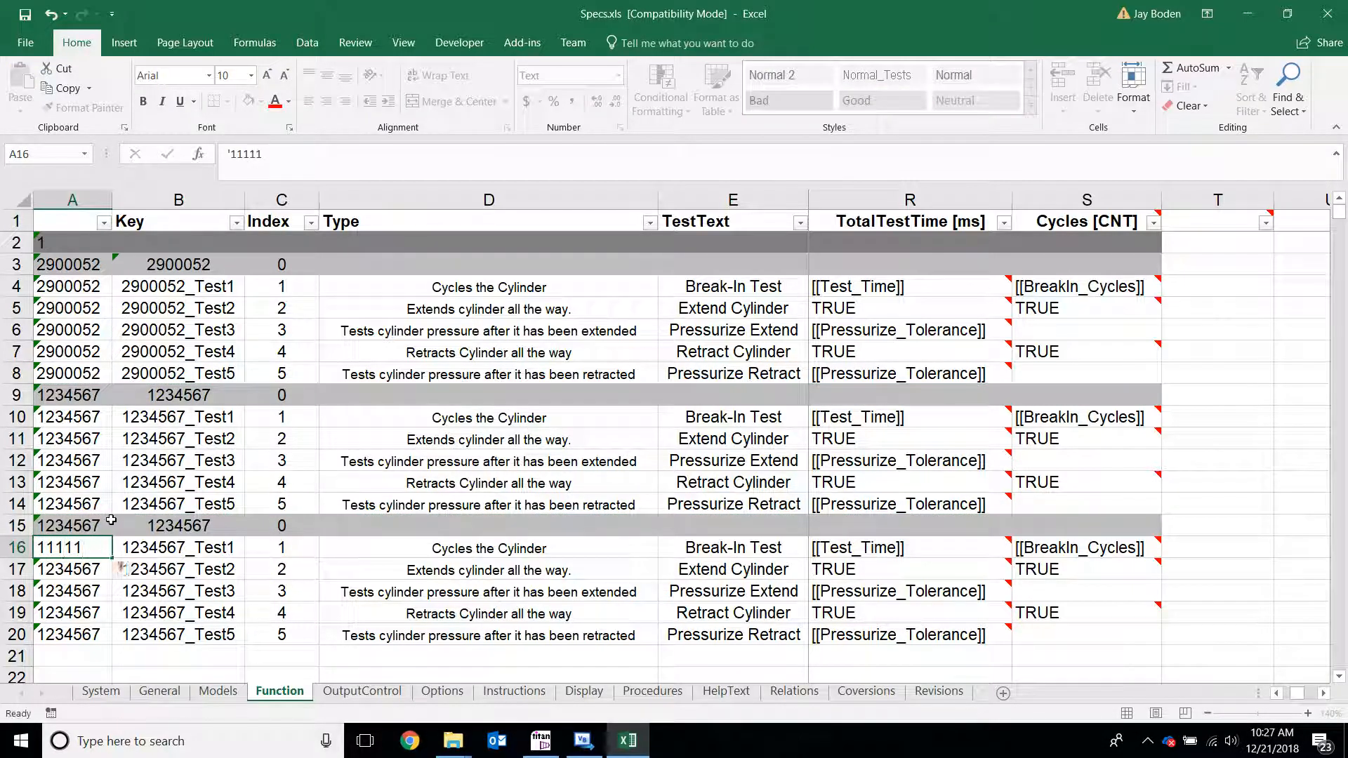
type("11111")
key("Return")
key("Up")
key("ctrl+c")
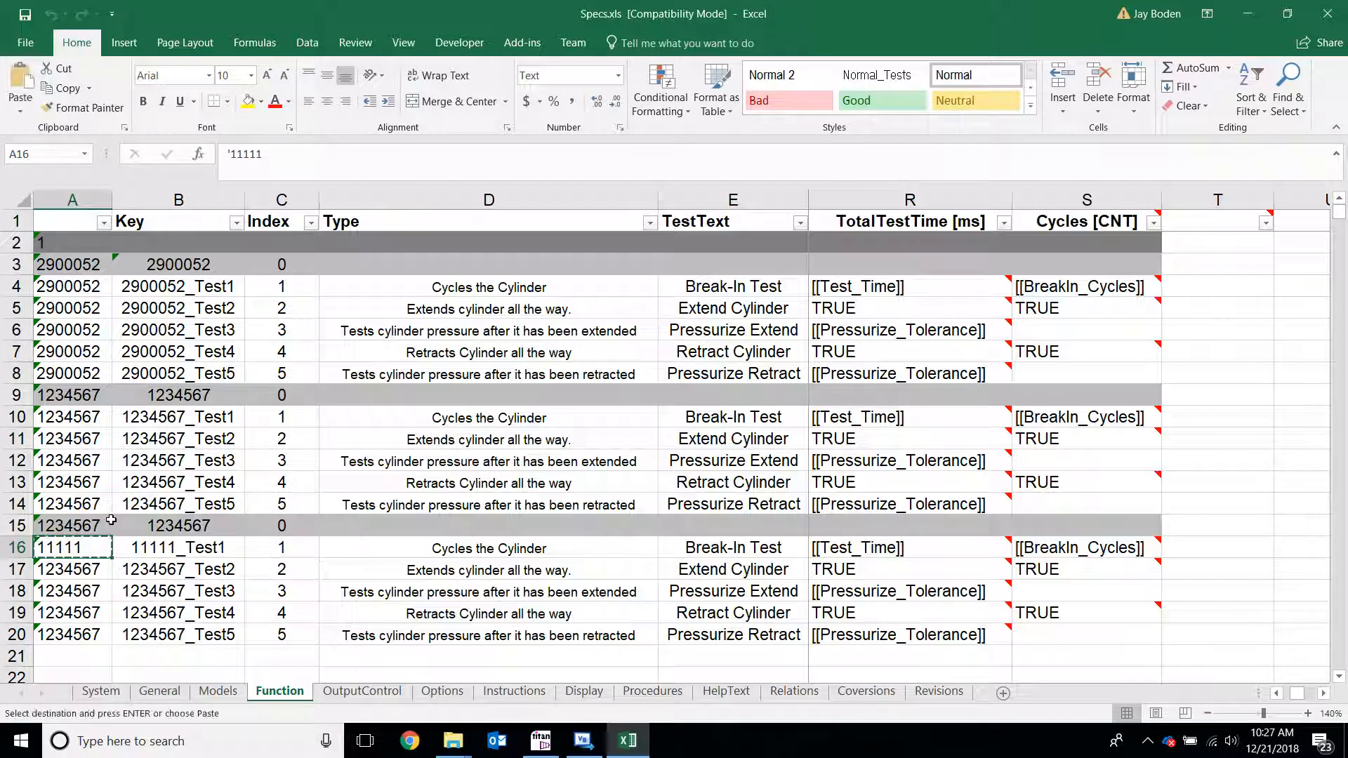
key("shift+Down")
key("shift+Down")
key("shift+Down")
key("shift+Down")
key("shift+Down")
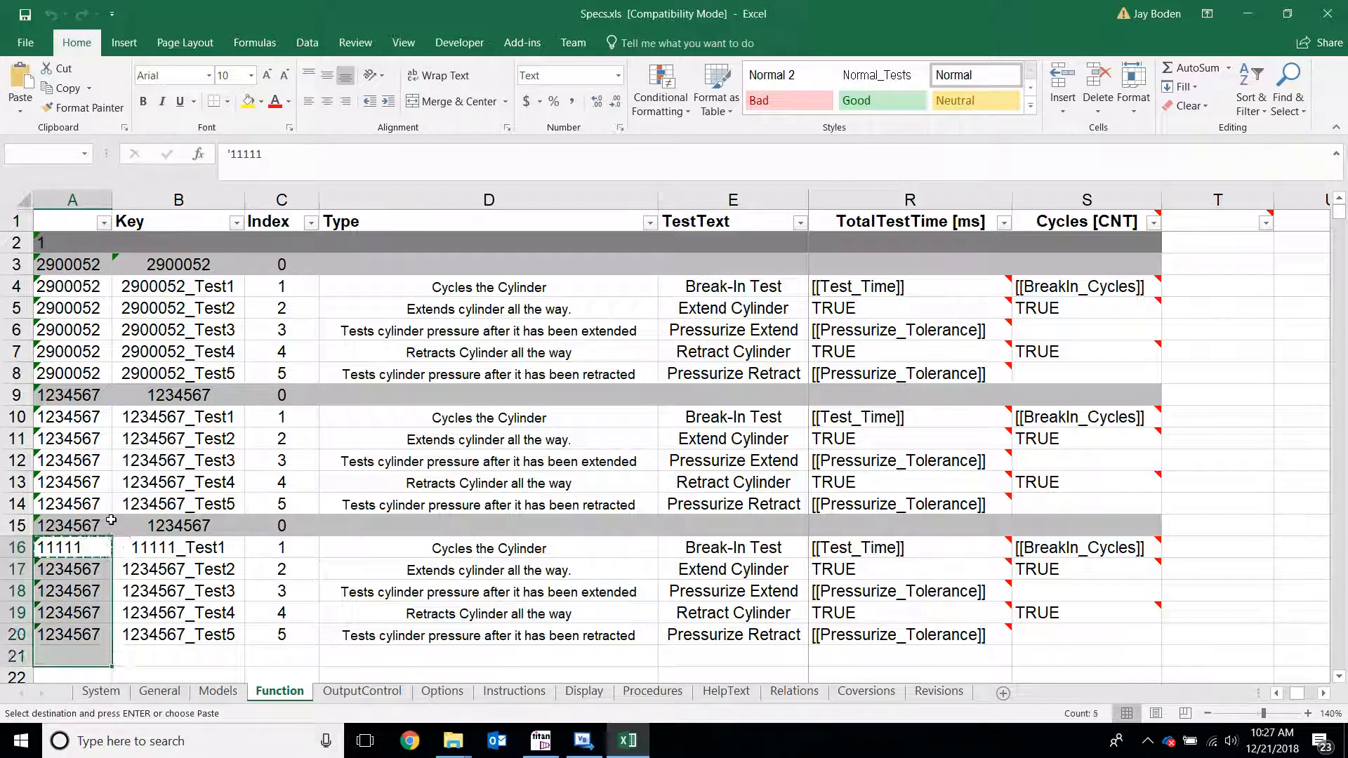
key("shift+Up")
key("ctrl+v")
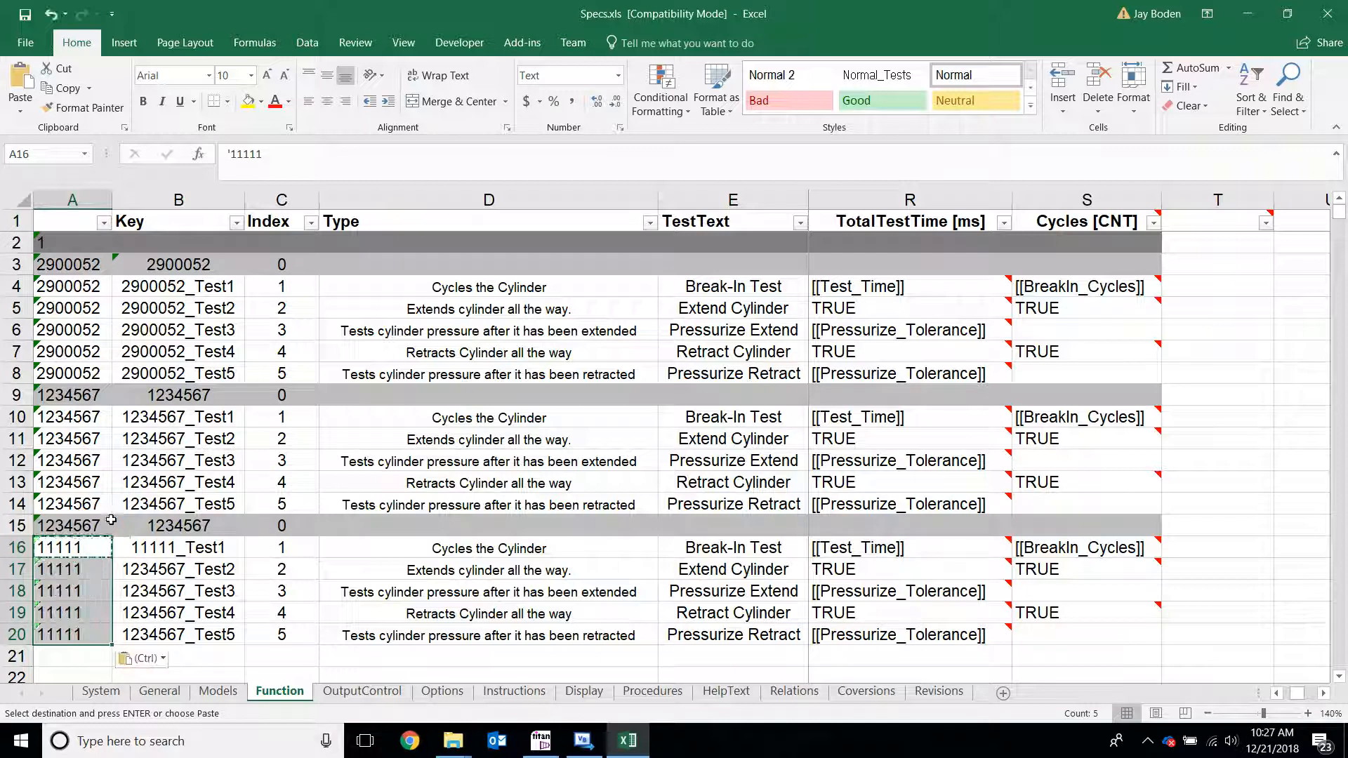
Set the model name in A15 to '11111 and copy it into the Key cell B15
key("Up")
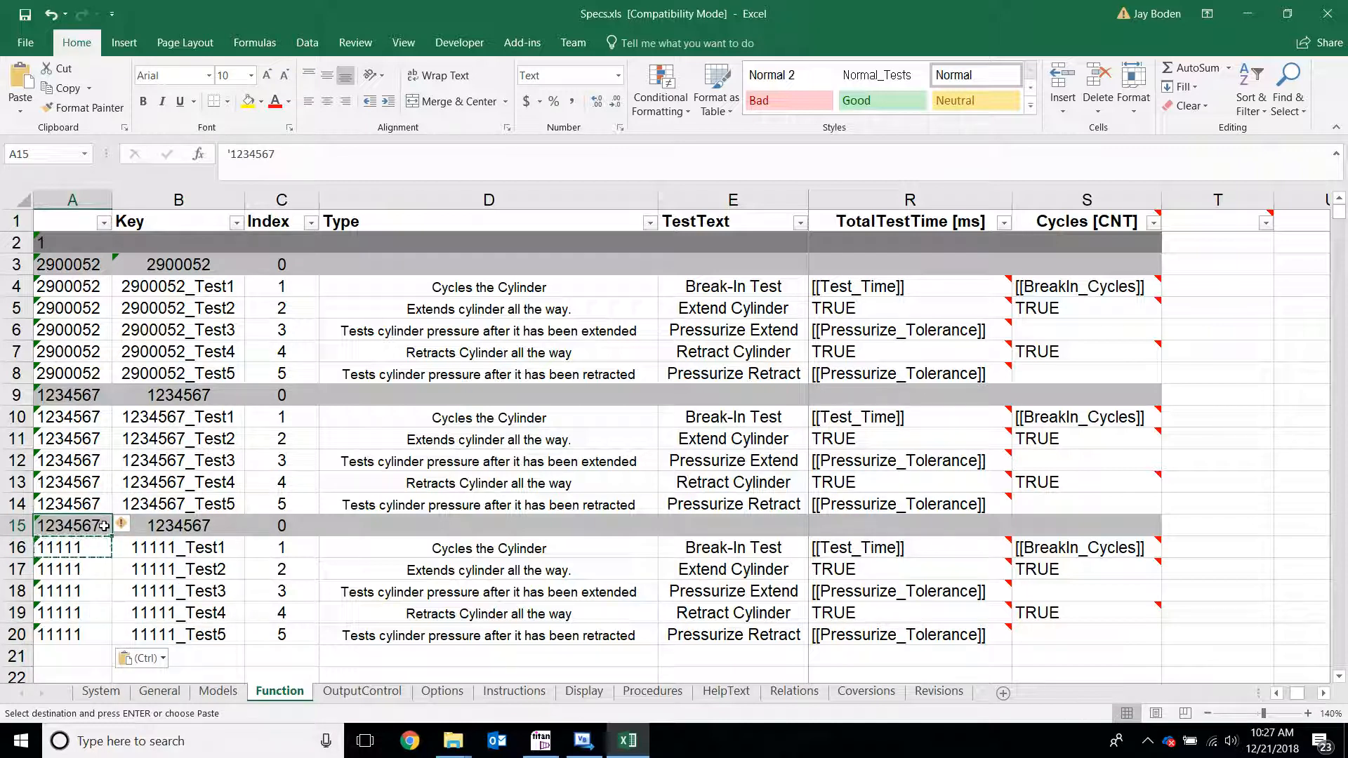
type("'1111")
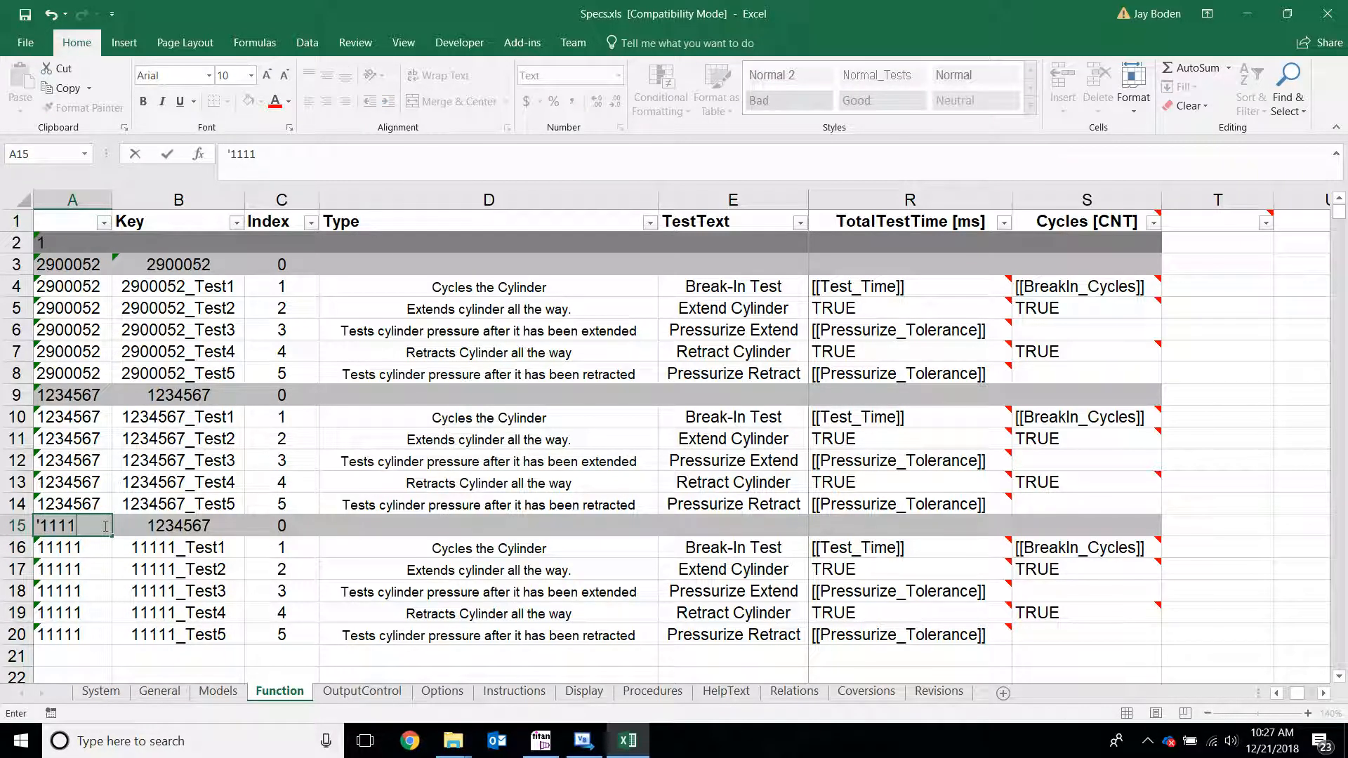
type("1")
left_click(189, 528)
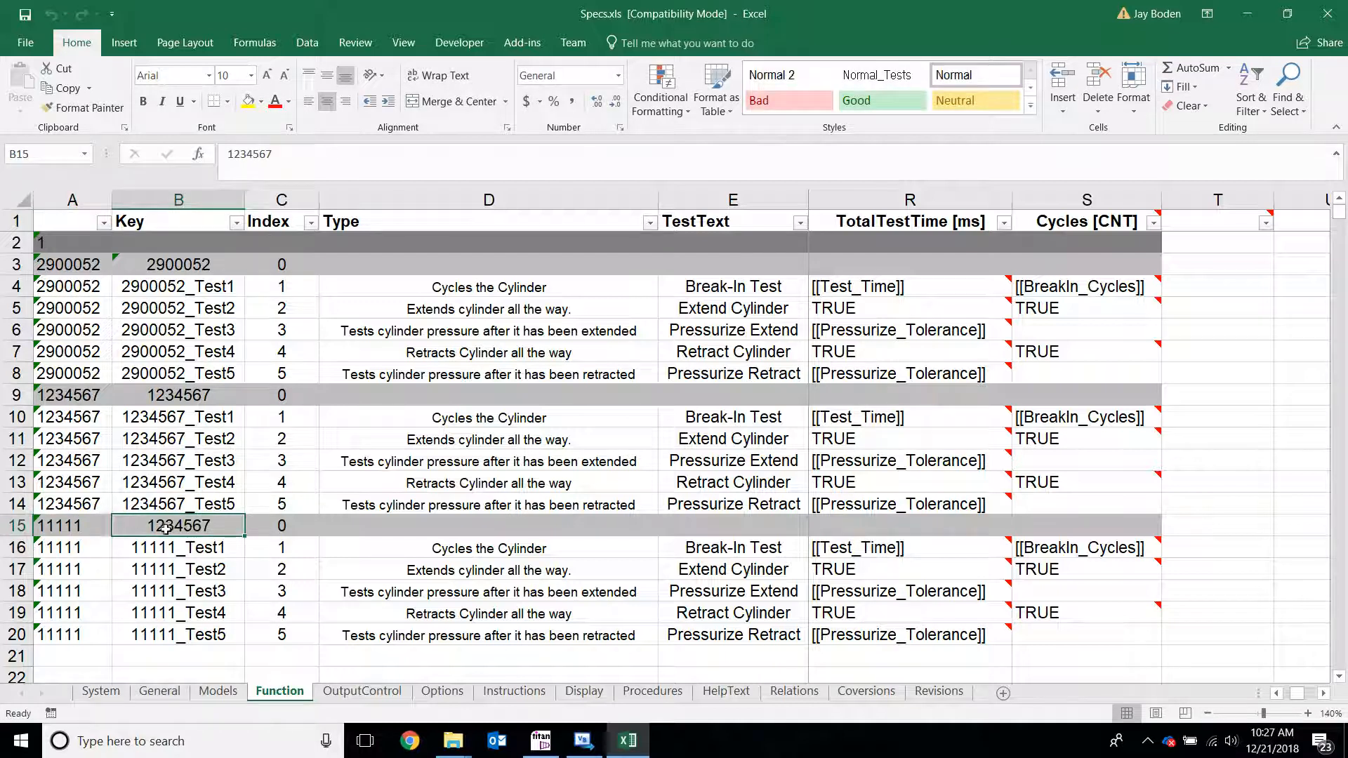
key("ctrl+c")
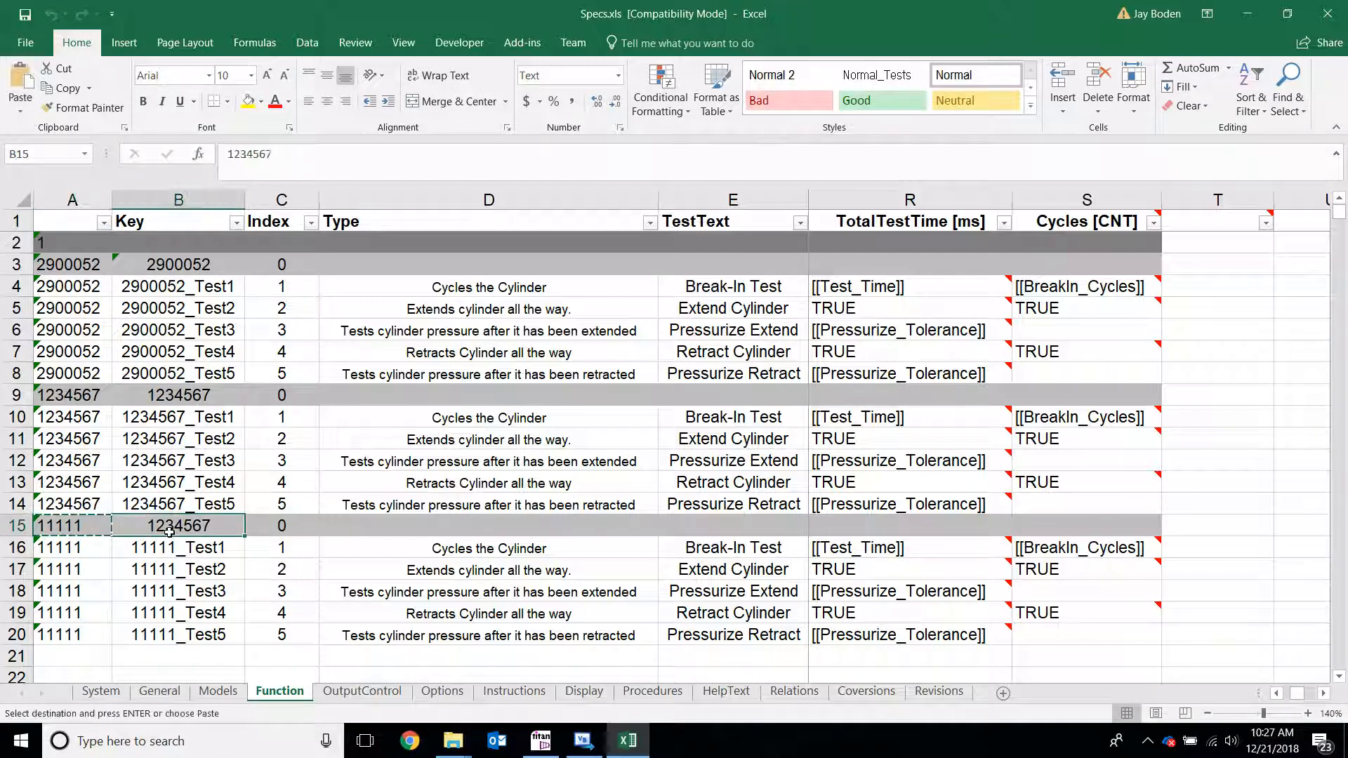
key("ctrl+v")
left_click(210, 570)
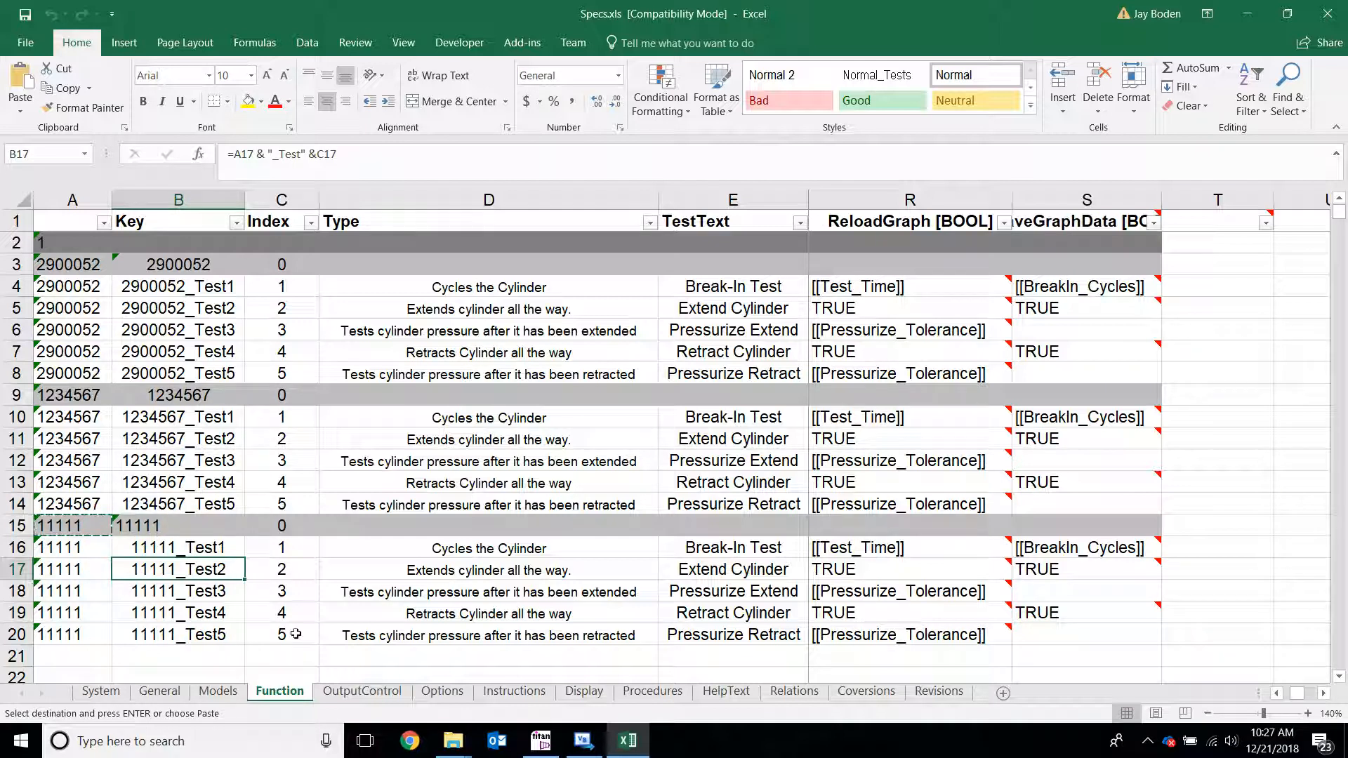
Point out the first empty Name cell on the Models sheet and return to the Function sheet
left_click(218, 692)
left_click(78, 358)
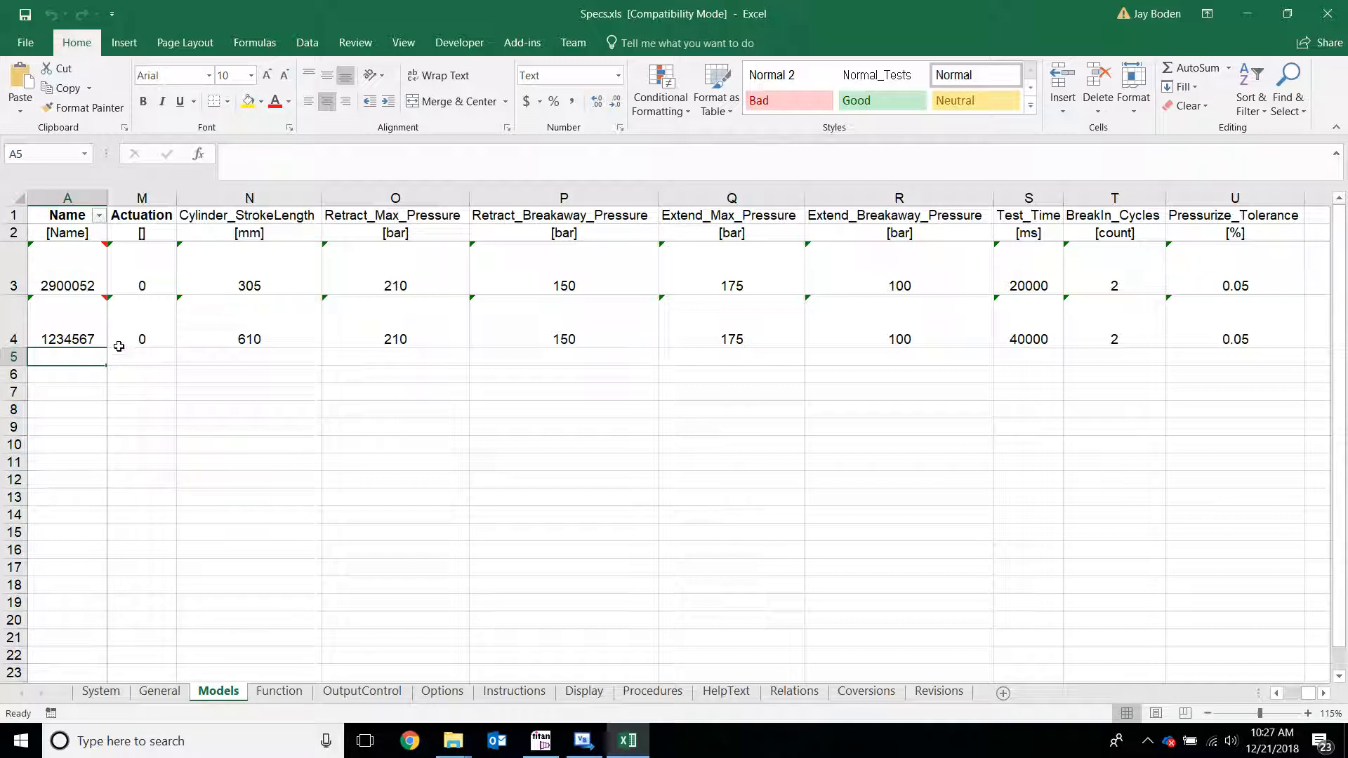
left_click(271, 697)
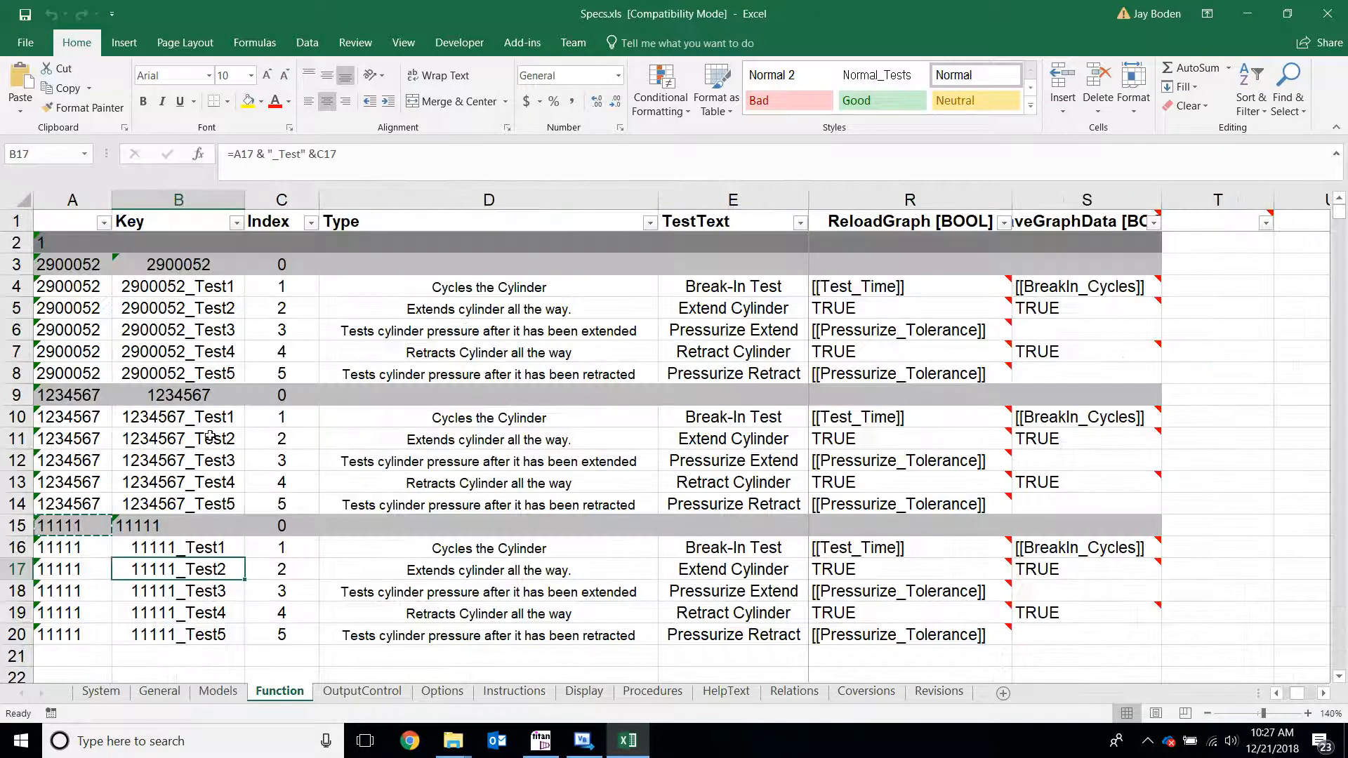
Examine the TestText entries of models 2900052 and 1234567, and briefly view the Test Stand's step list behind the workbook
left_click(771, 329)
left_click(732, 288)
left_click(705, 307)
key("Down")
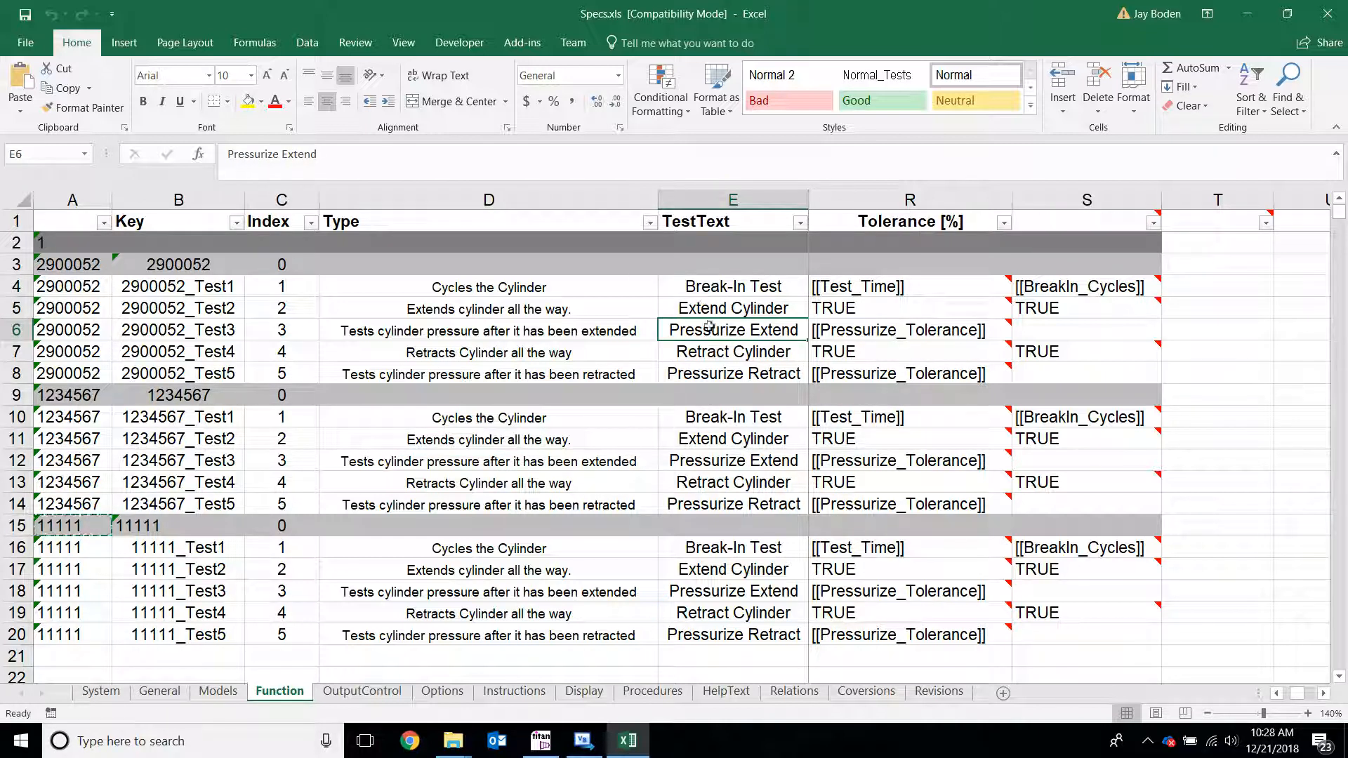
left_click(697, 309)
left_click(714, 290)
key("Down")
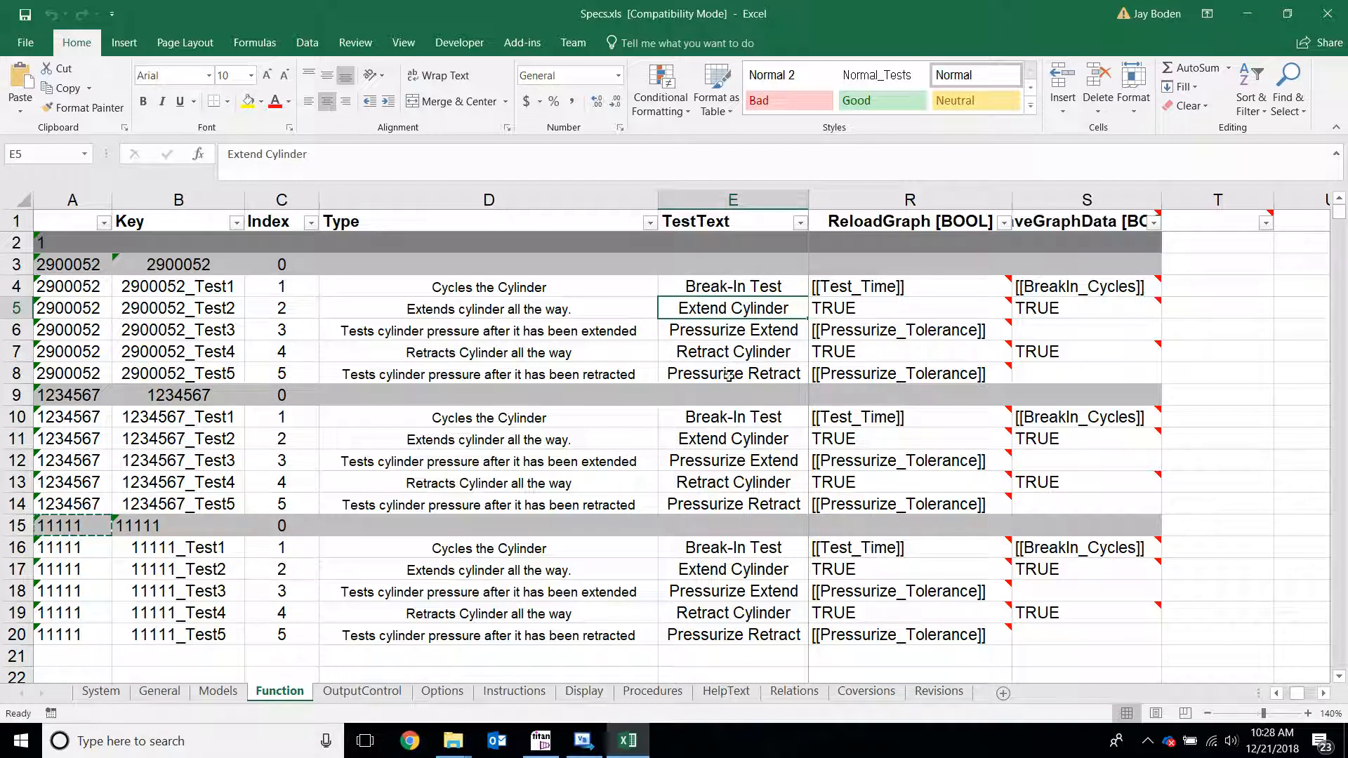
left_click(723, 418)
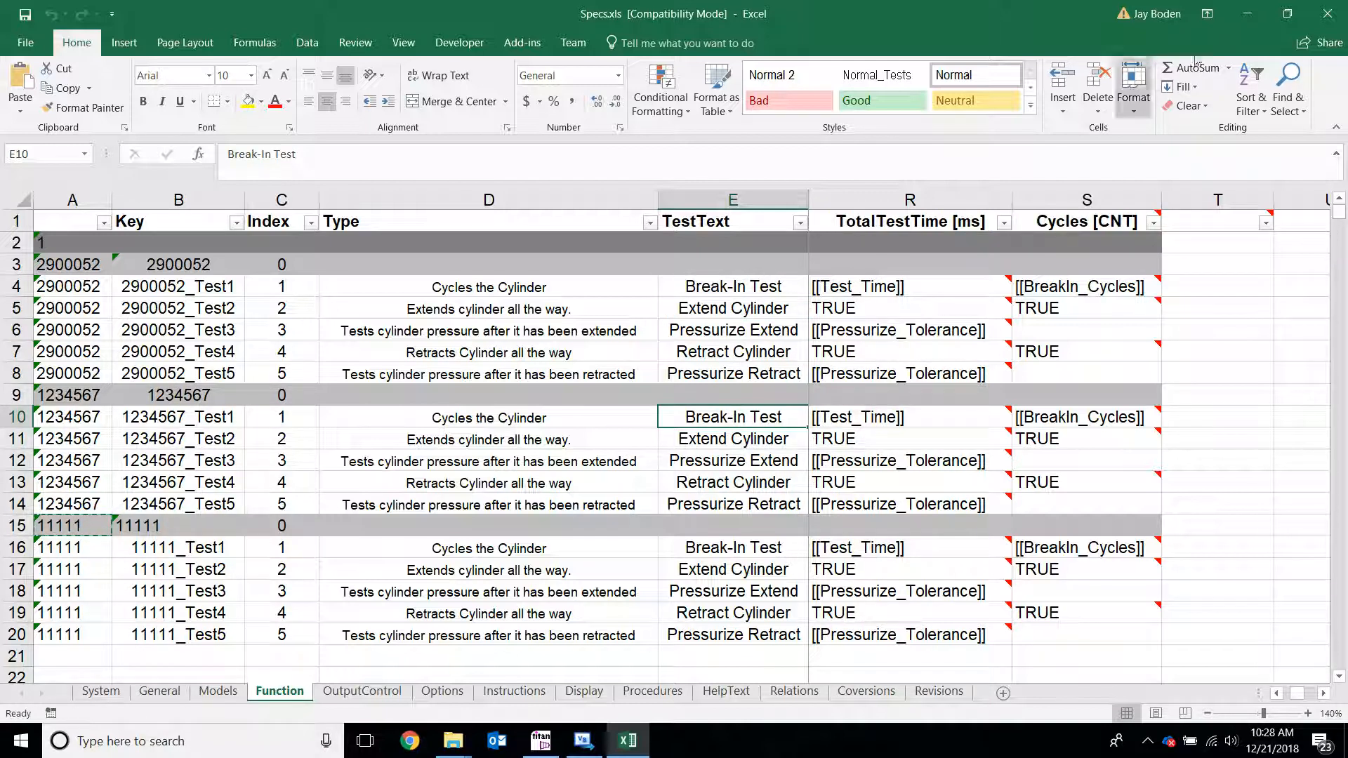
left_click(1248, 14)
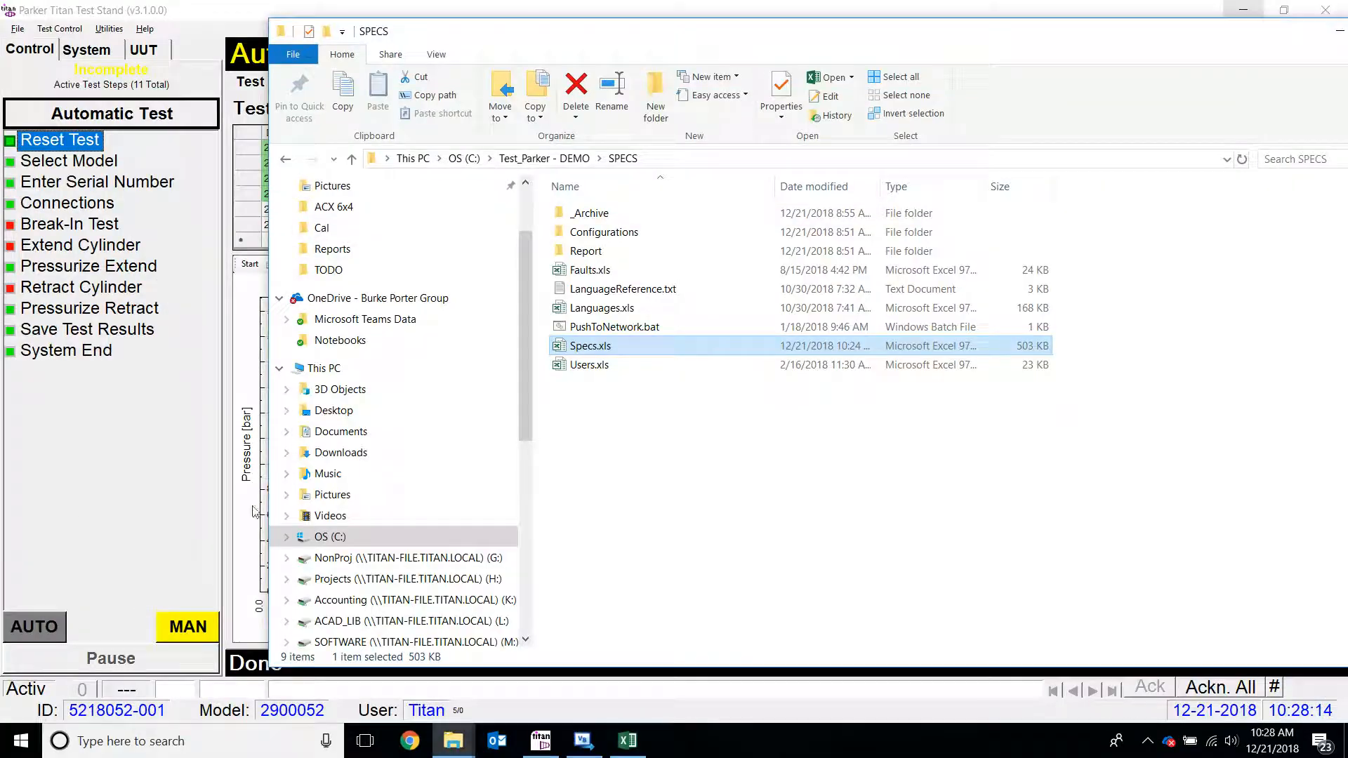
left_click(612, 753)
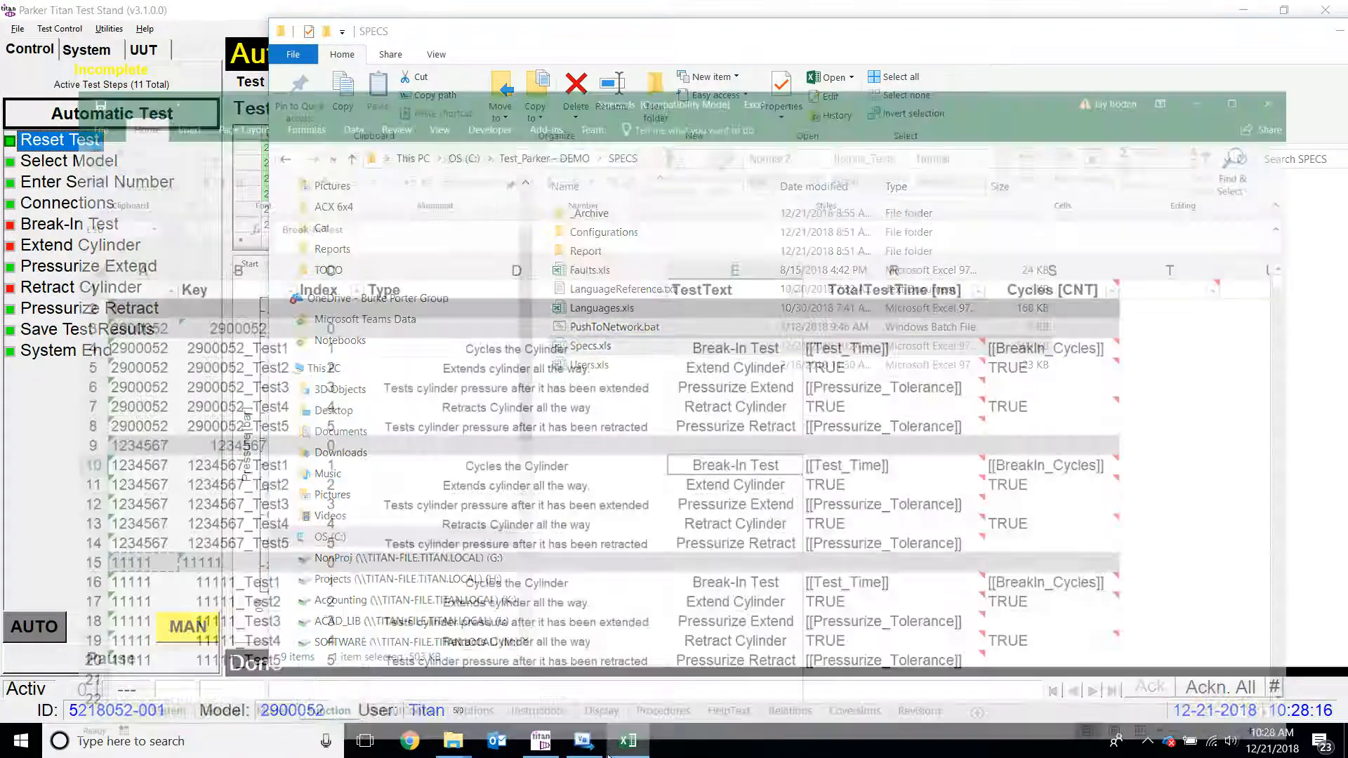
Switch to the _CustomControls project in Visual Basic 2010 Express, close the ctrlService.vb designer and view Pressurize_Cylinder in ctrlTests.vb
left_click(589, 746)
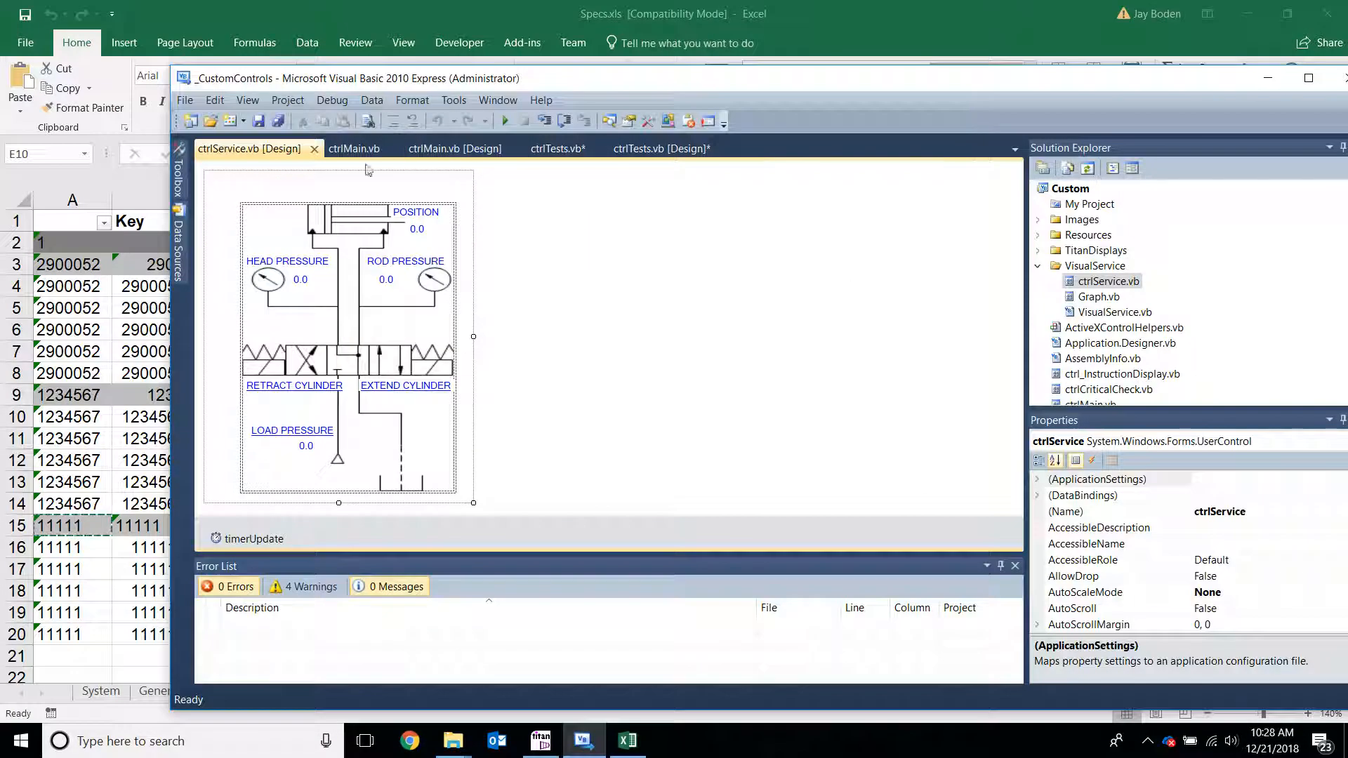
left_click(314, 149)
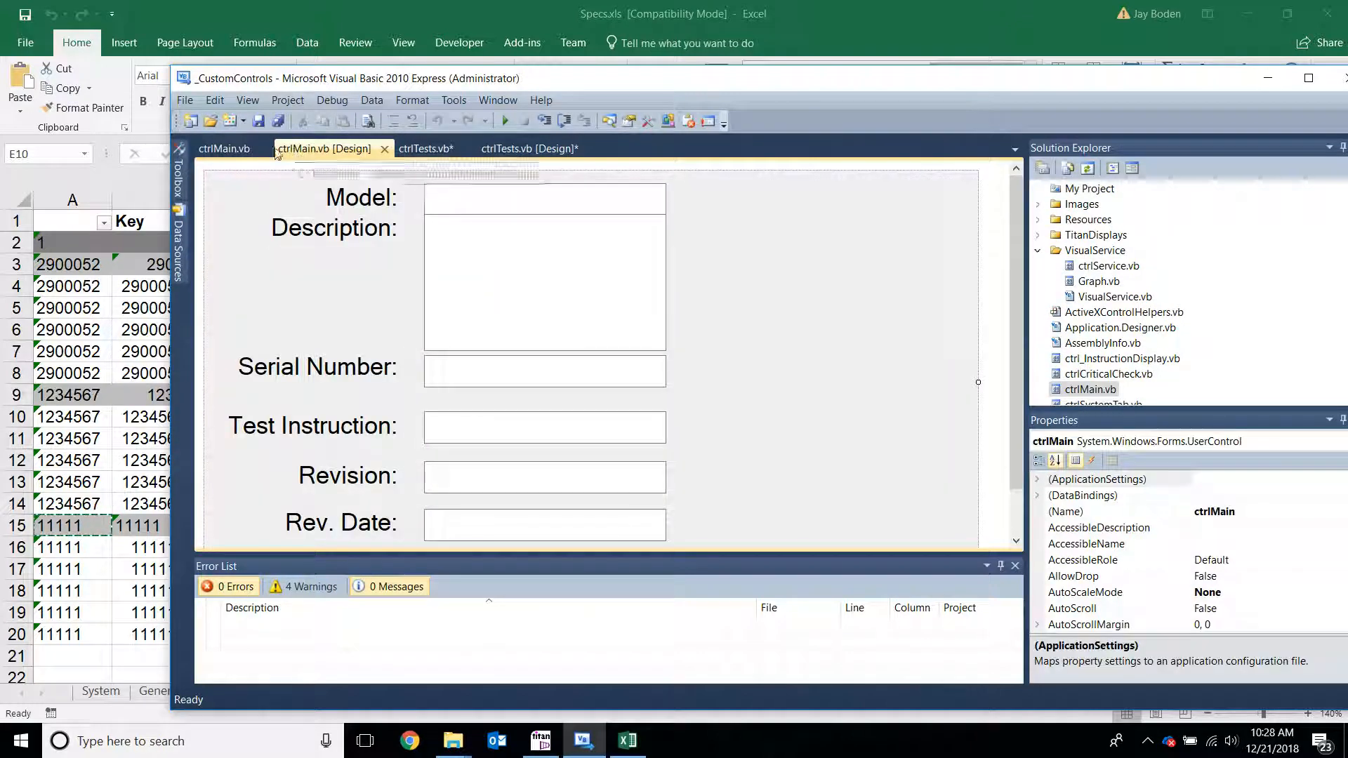
left_click(425, 148)
left_click(735, 175)
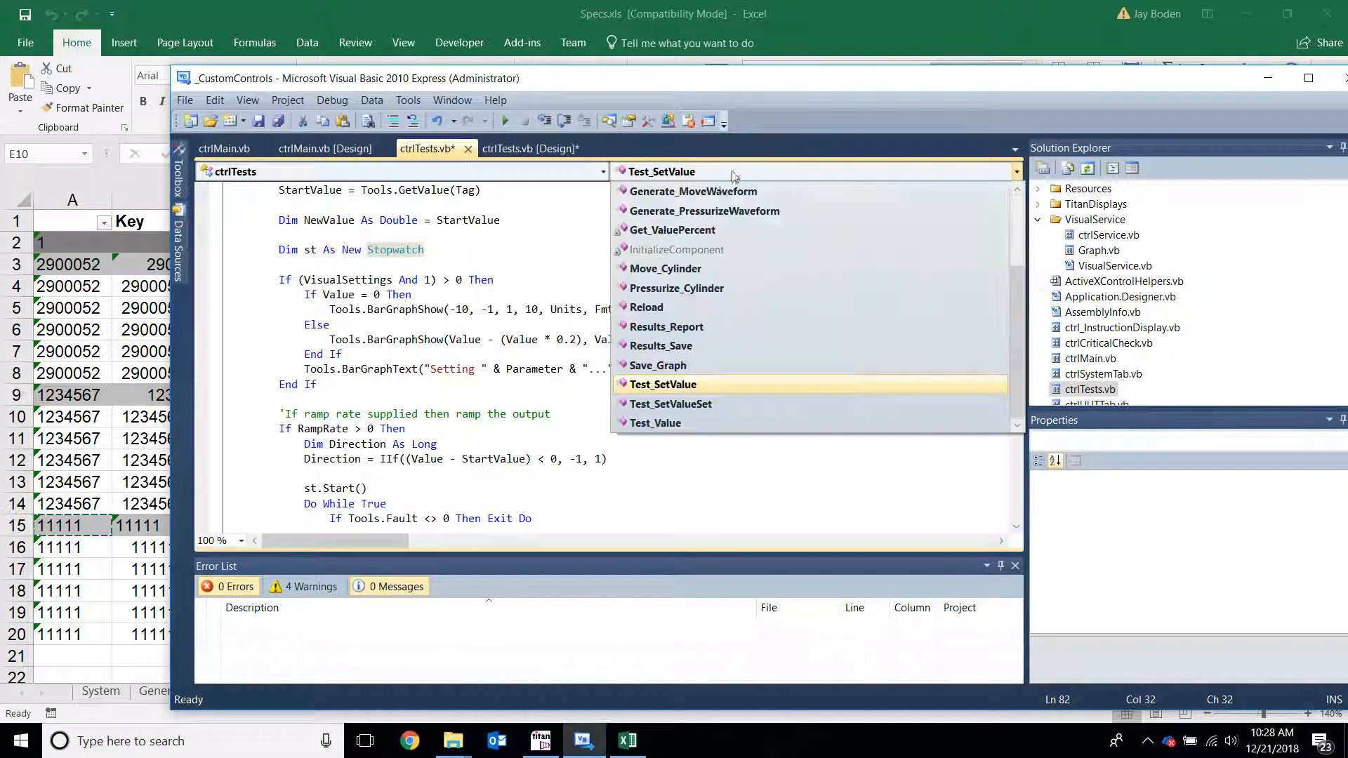
scroll(695, 288, "up", 3)
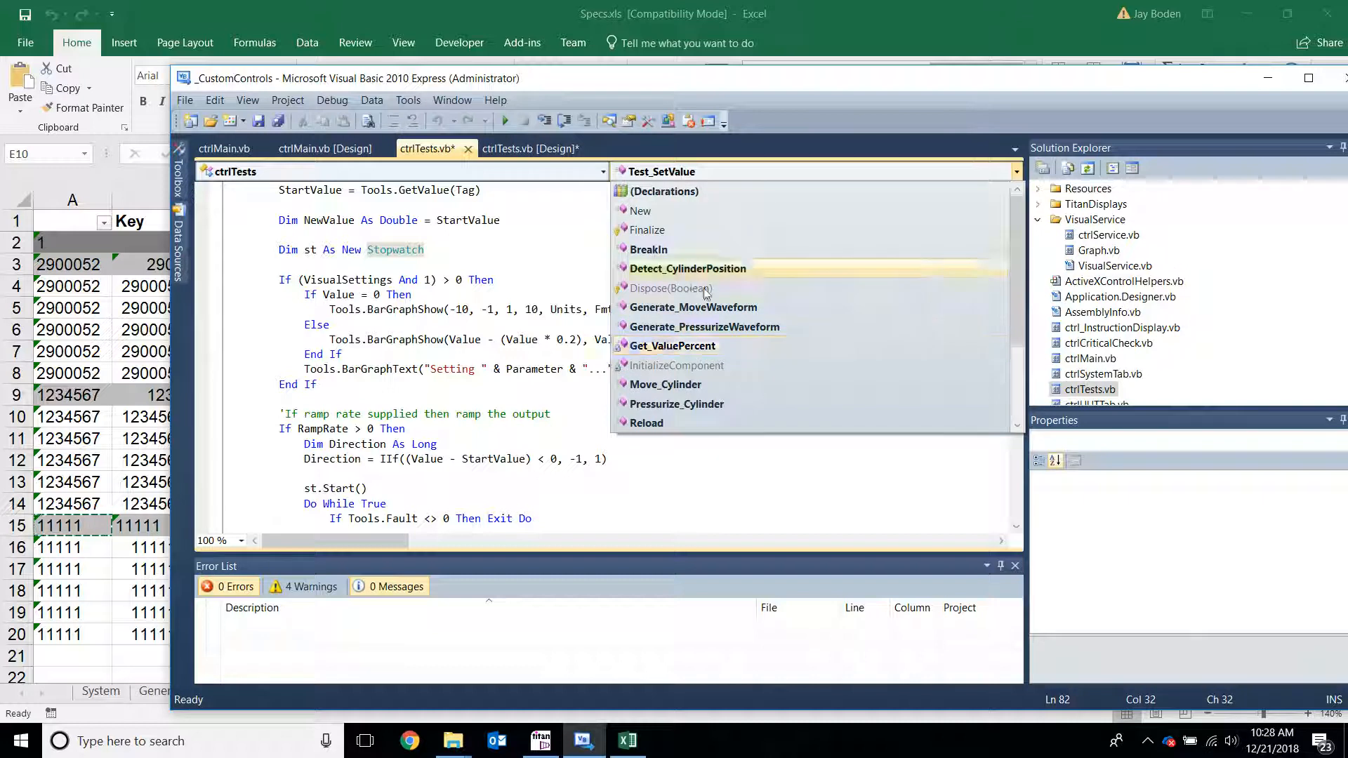
scroll(695, 281, "down", 3)
left_click(693, 289)
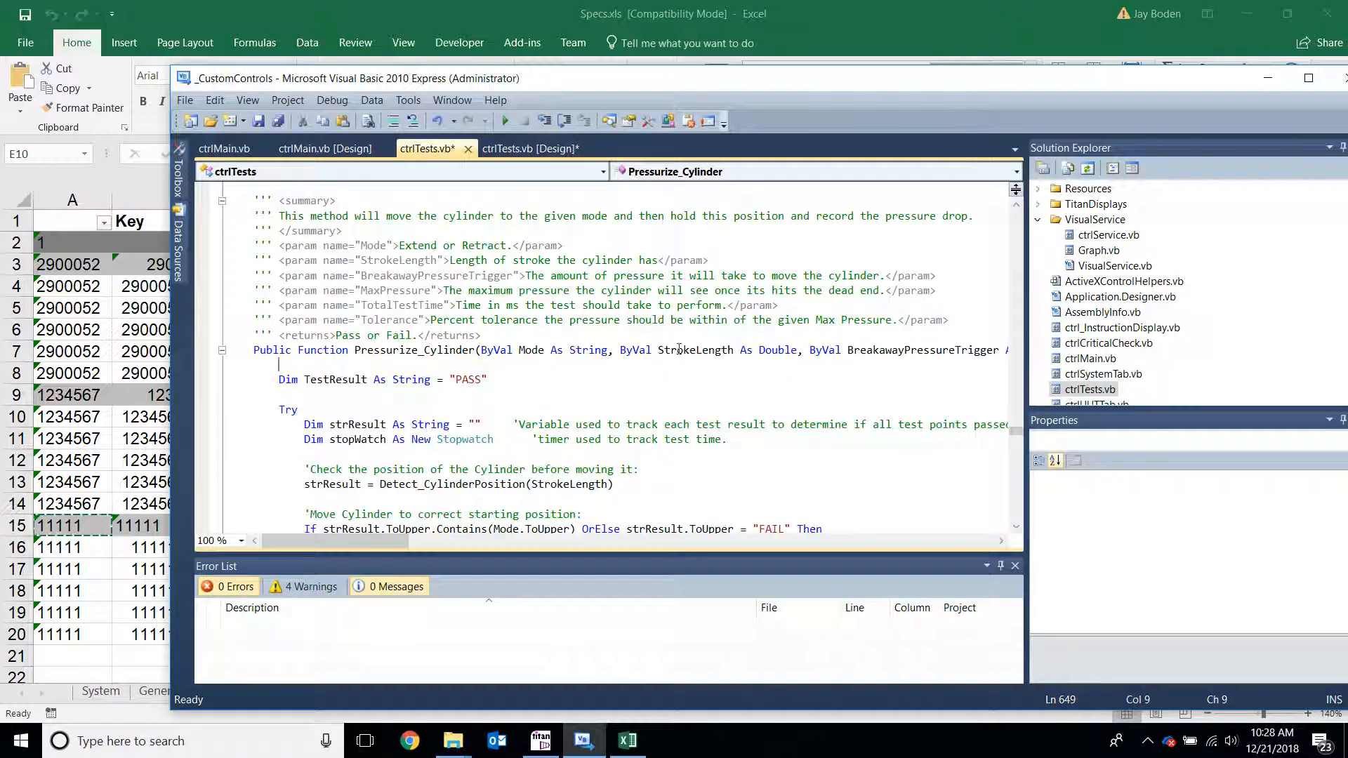
View the Move_Cylinder function in ctrlTests.vb and examine its parameter descriptions
left_click(730, 172)
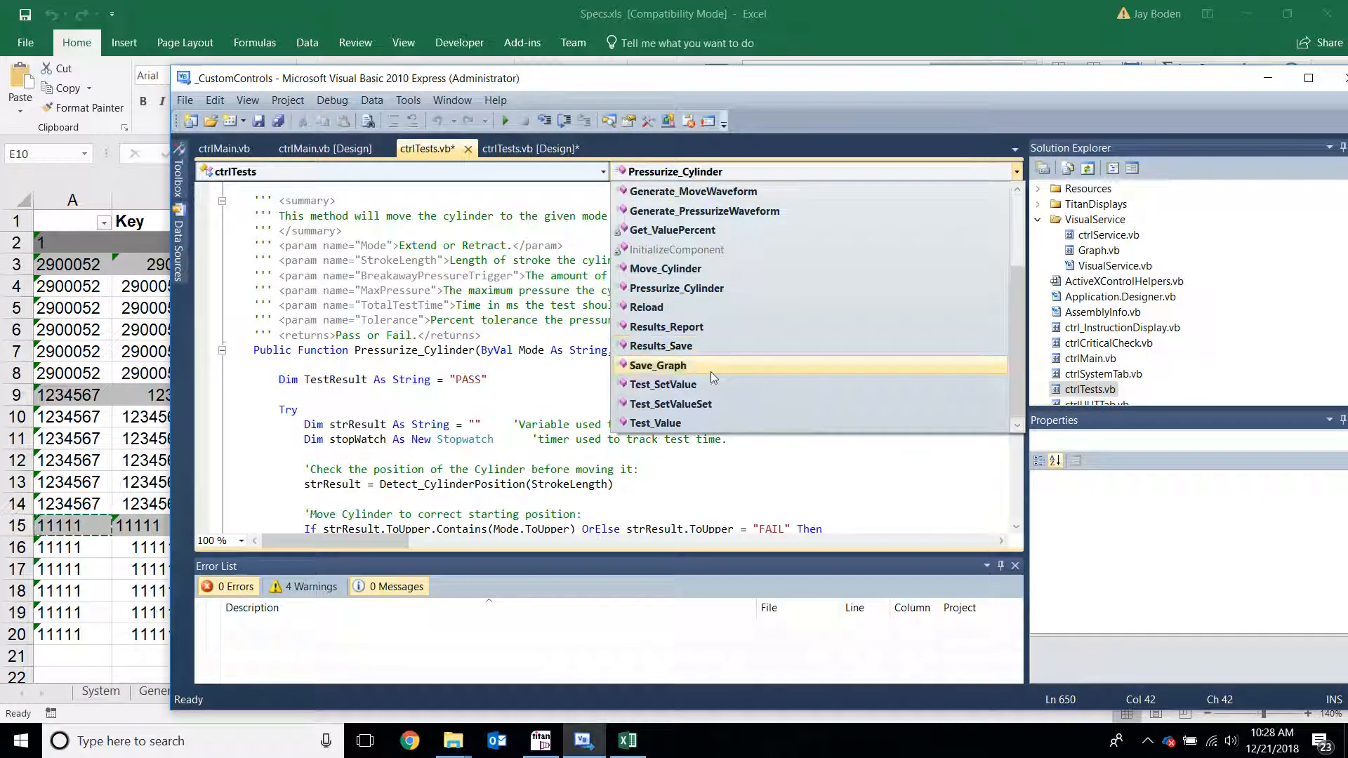
left_click(685, 271)
scroll(620, 398, "down", 2)
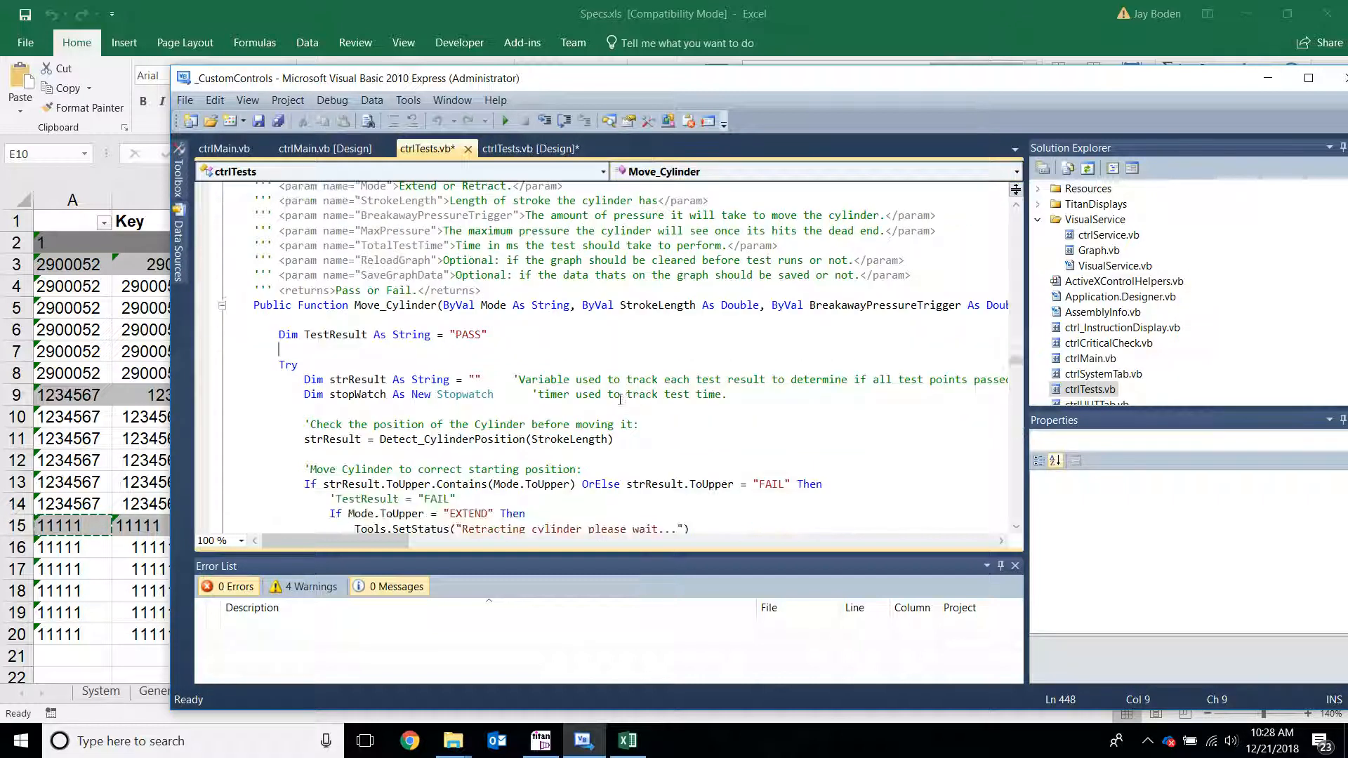
scroll(621, 398, "down", 2)
scroll(621, 398, "up", 3)
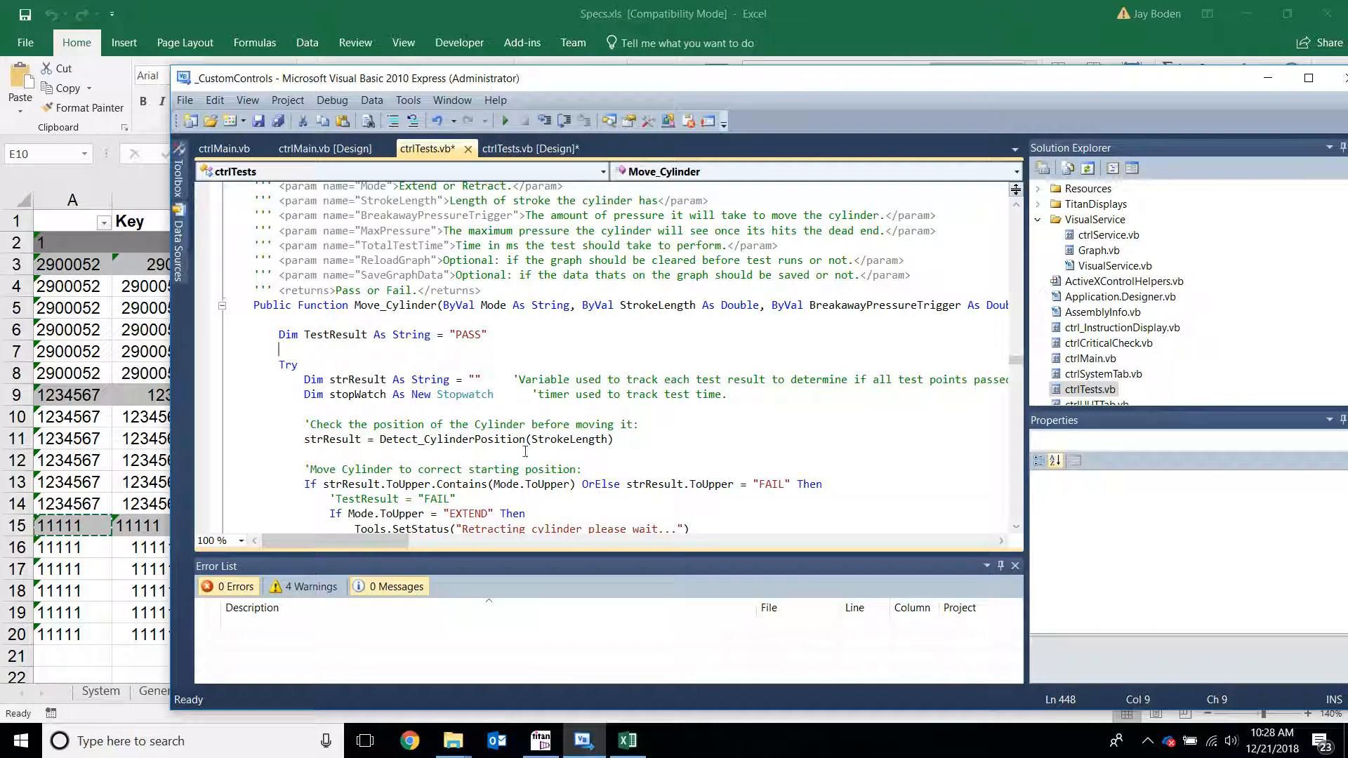
Switch back to the Function sheet of Specs.xls and step through the TestText entries up to Pressurize Extend in E6
key("alt+Tab")
key("Down")
key("Down")
key("Down")
key("Up")
key("Up")
key("Up")
key("Up")
key("Up")
key("Up")
key("Up")
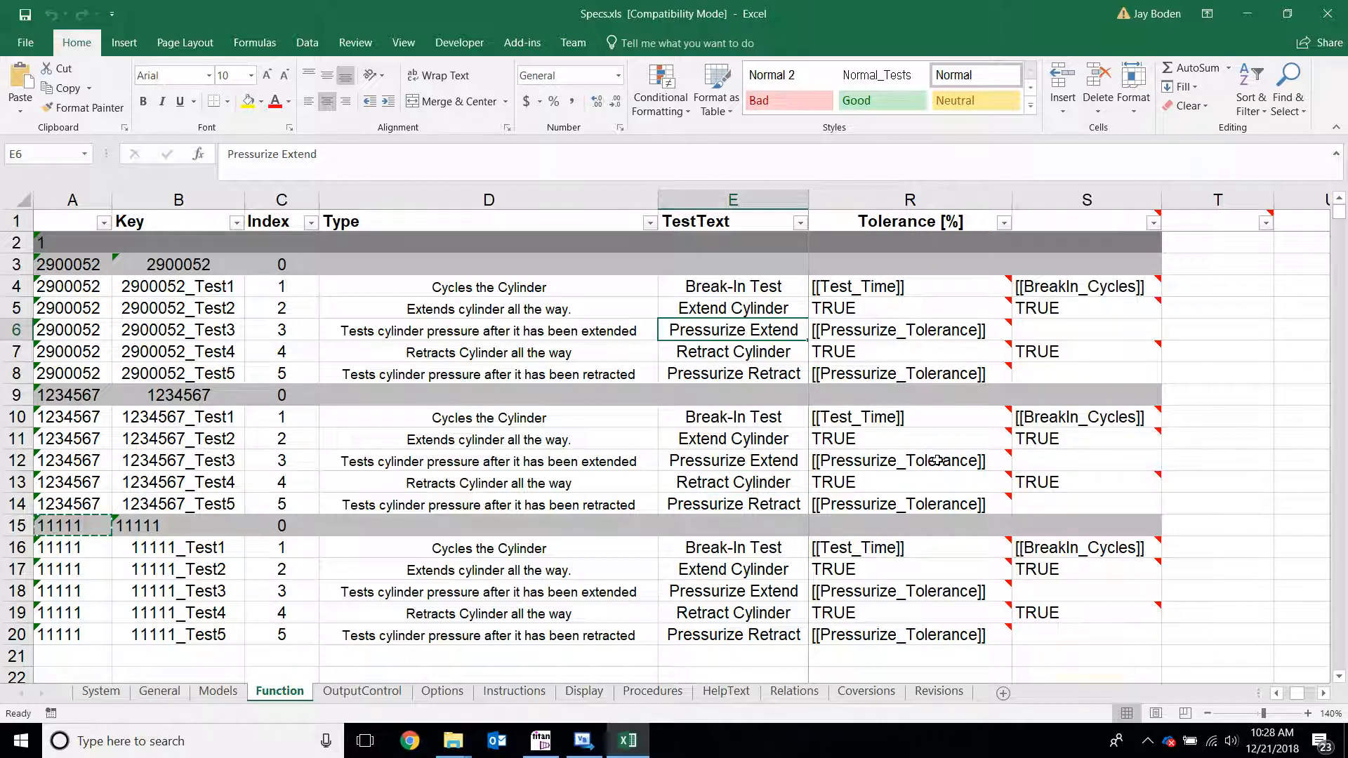
Check the parameter headers for tests 3 and 4 of model 1234567, and point out the Move_Cylinder command in L11
left_click(937, 460)
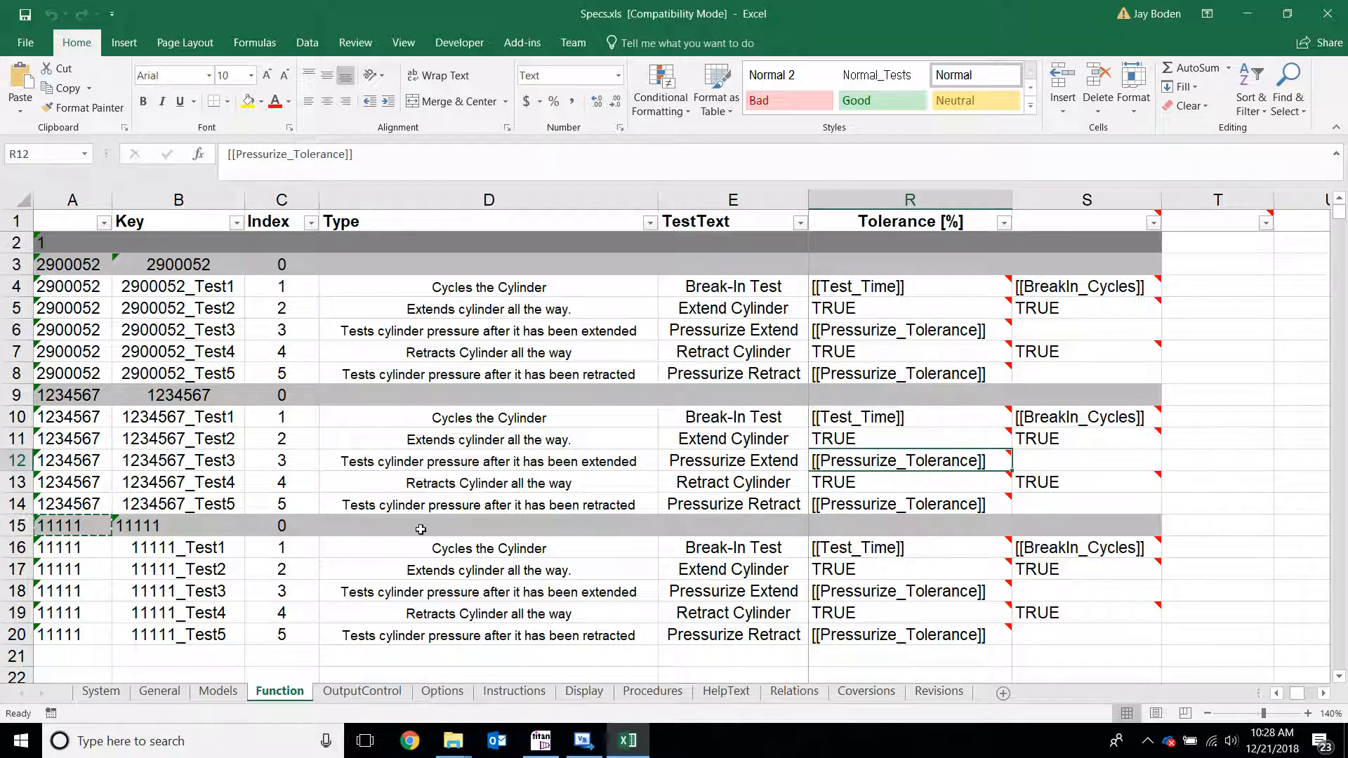
left_click(210, 480)
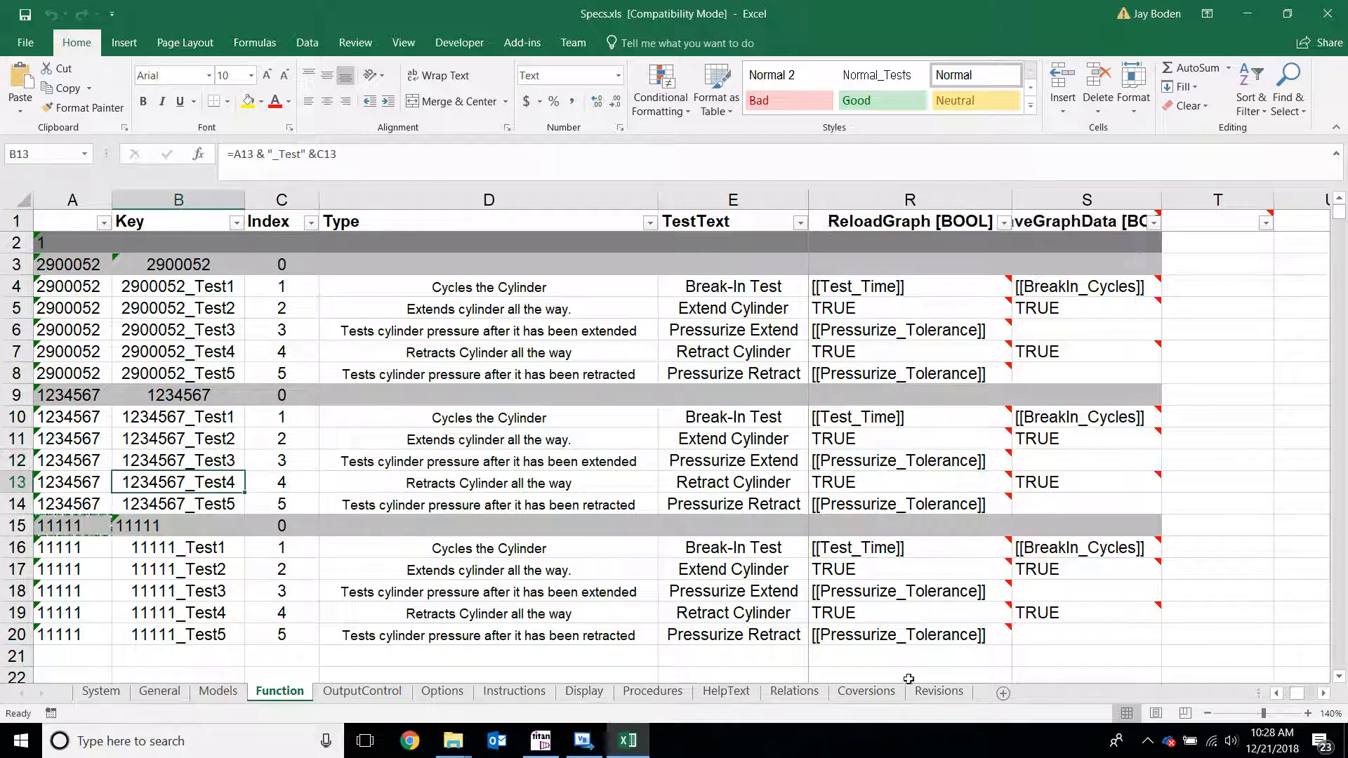
left_click(1281, 695)
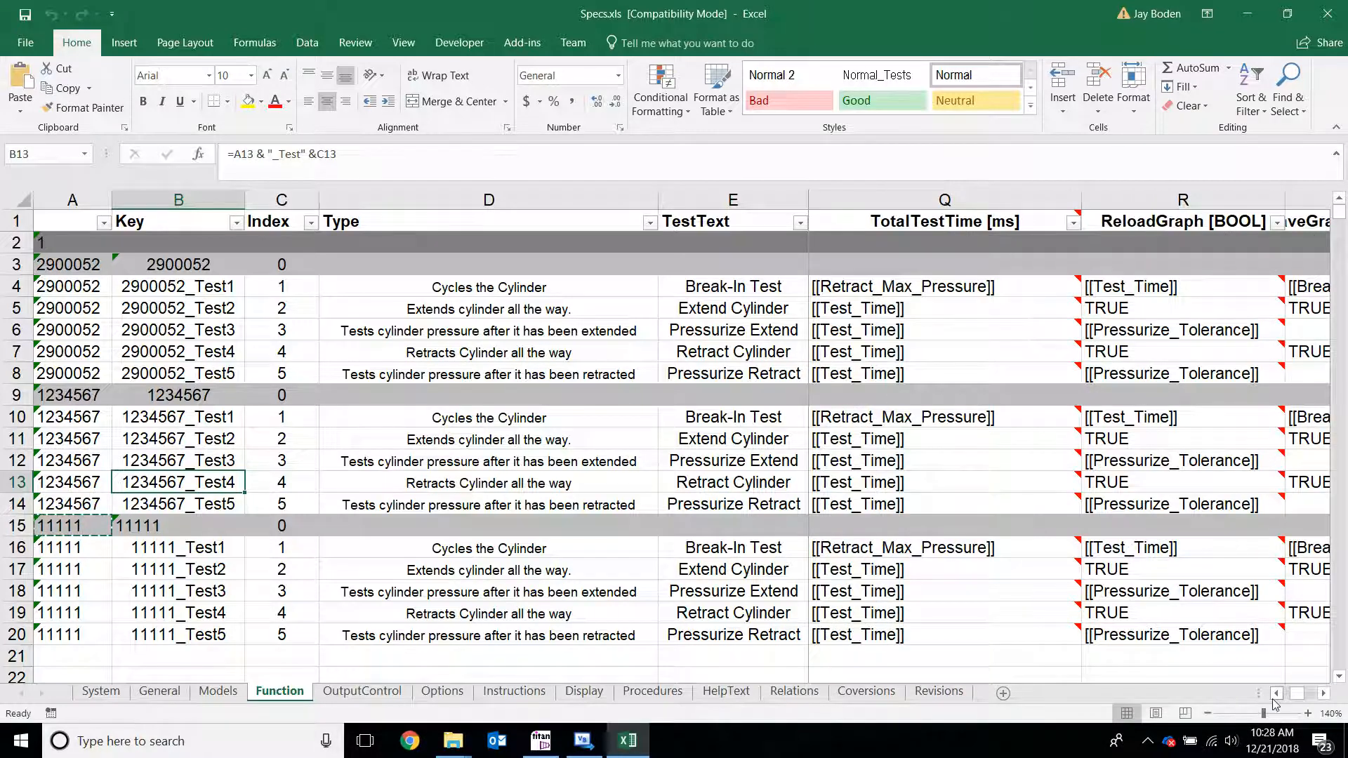
scroll(1276, 700, "left", 10)
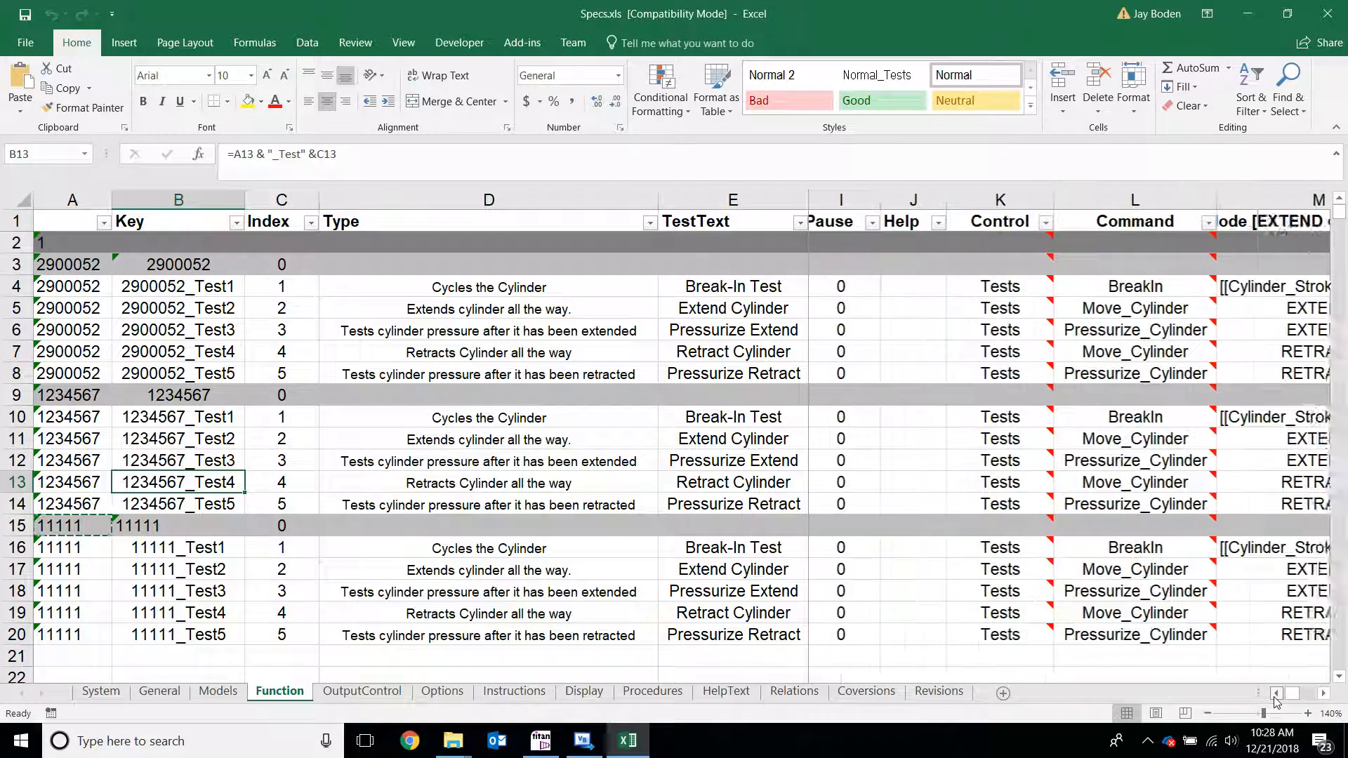
scroll(1139, 448, "right", 5)
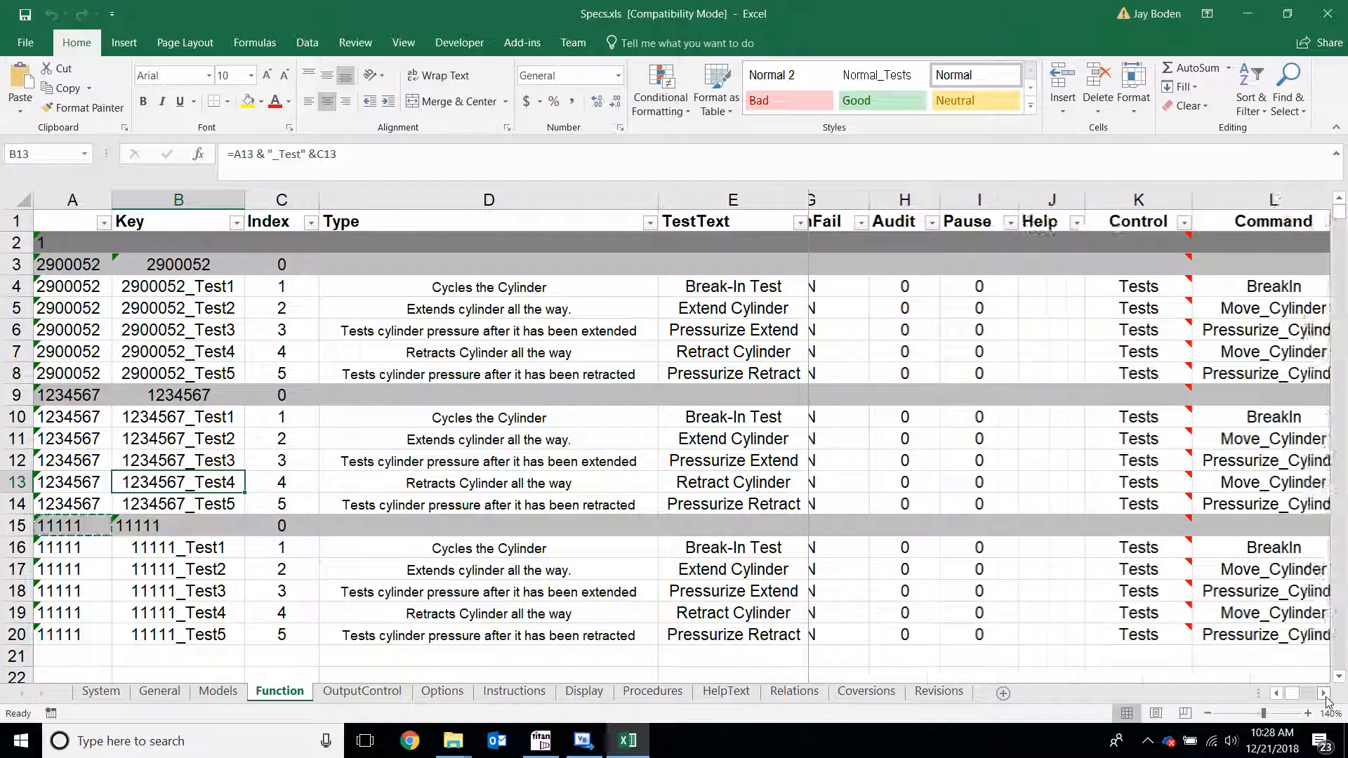
left_click(1139, 446)
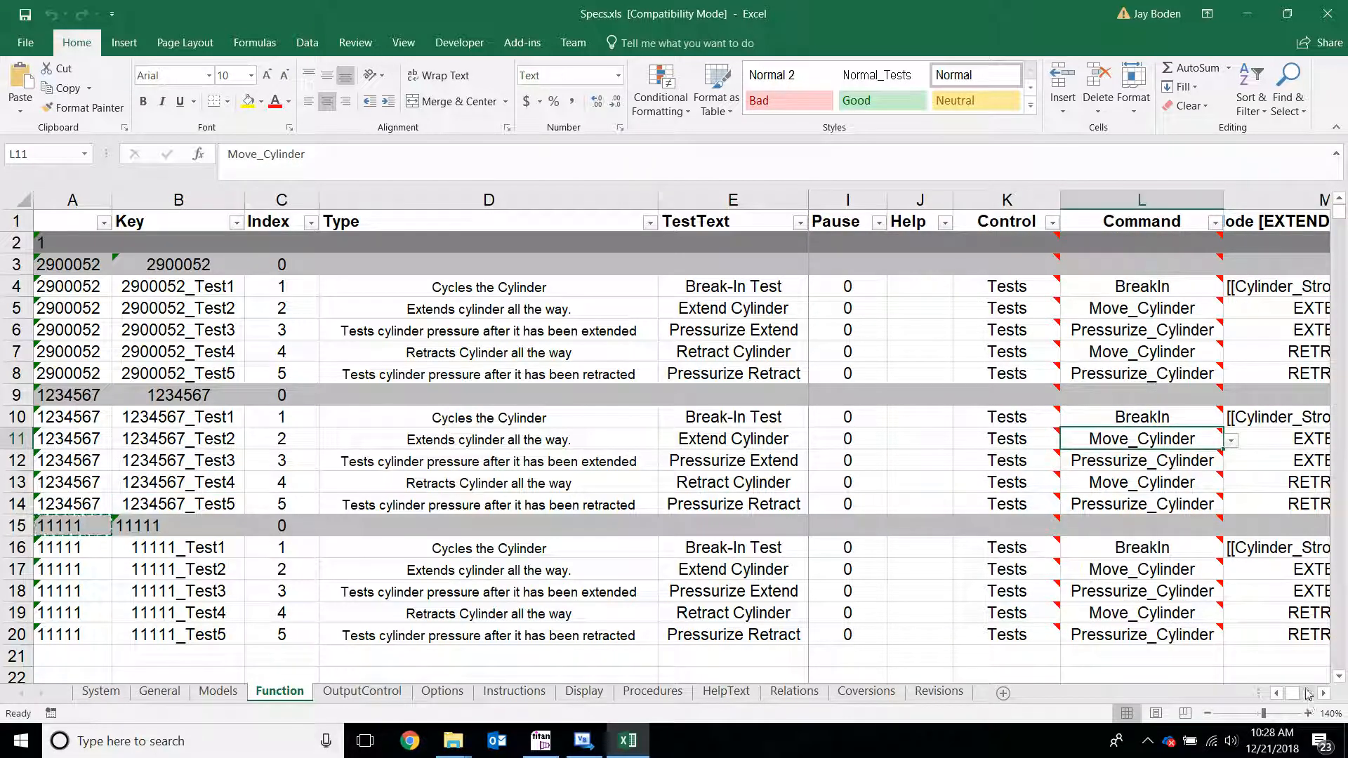
left_click(1322, 694)
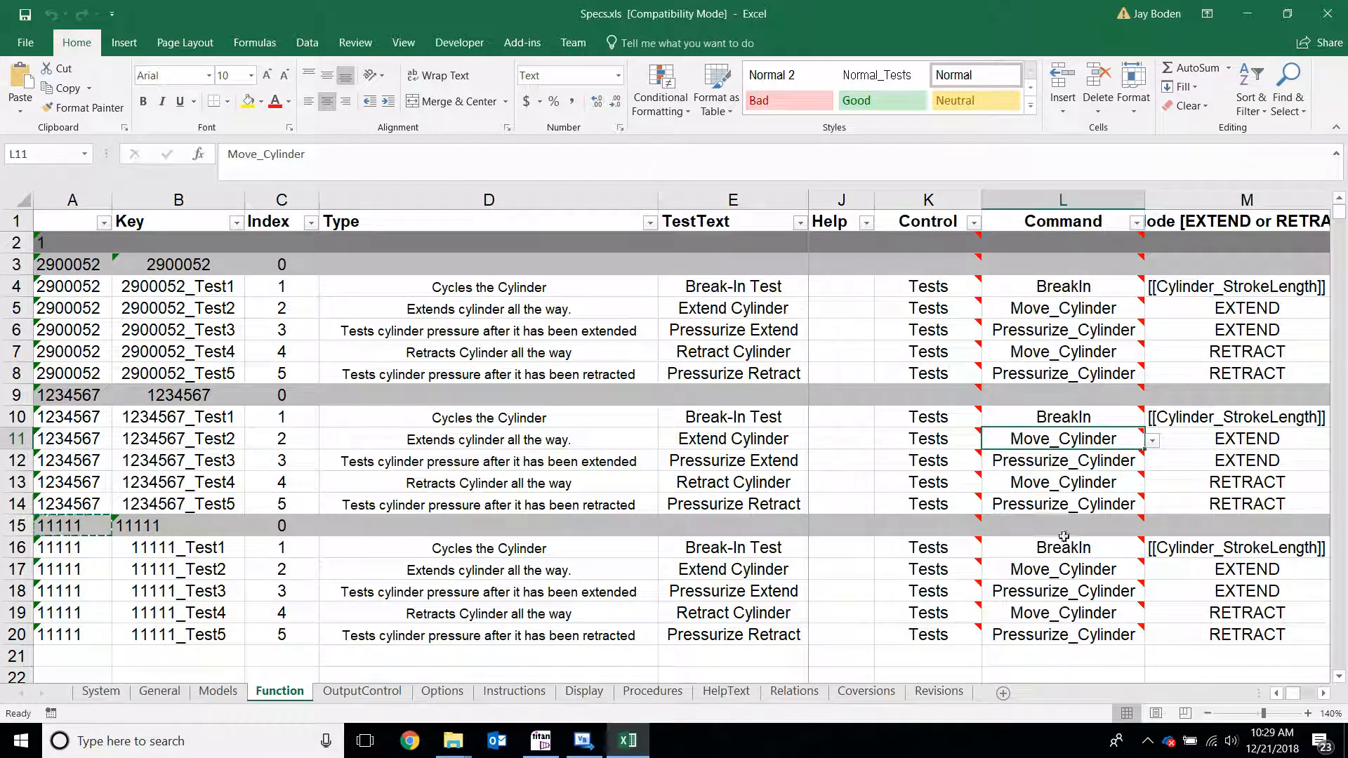
Compare the parameter headers of model 11111's Move_Cylinder, Pressurize_Cylinder and BreakIn commands
left_click(1065, 569)
left_click(1067, 592)
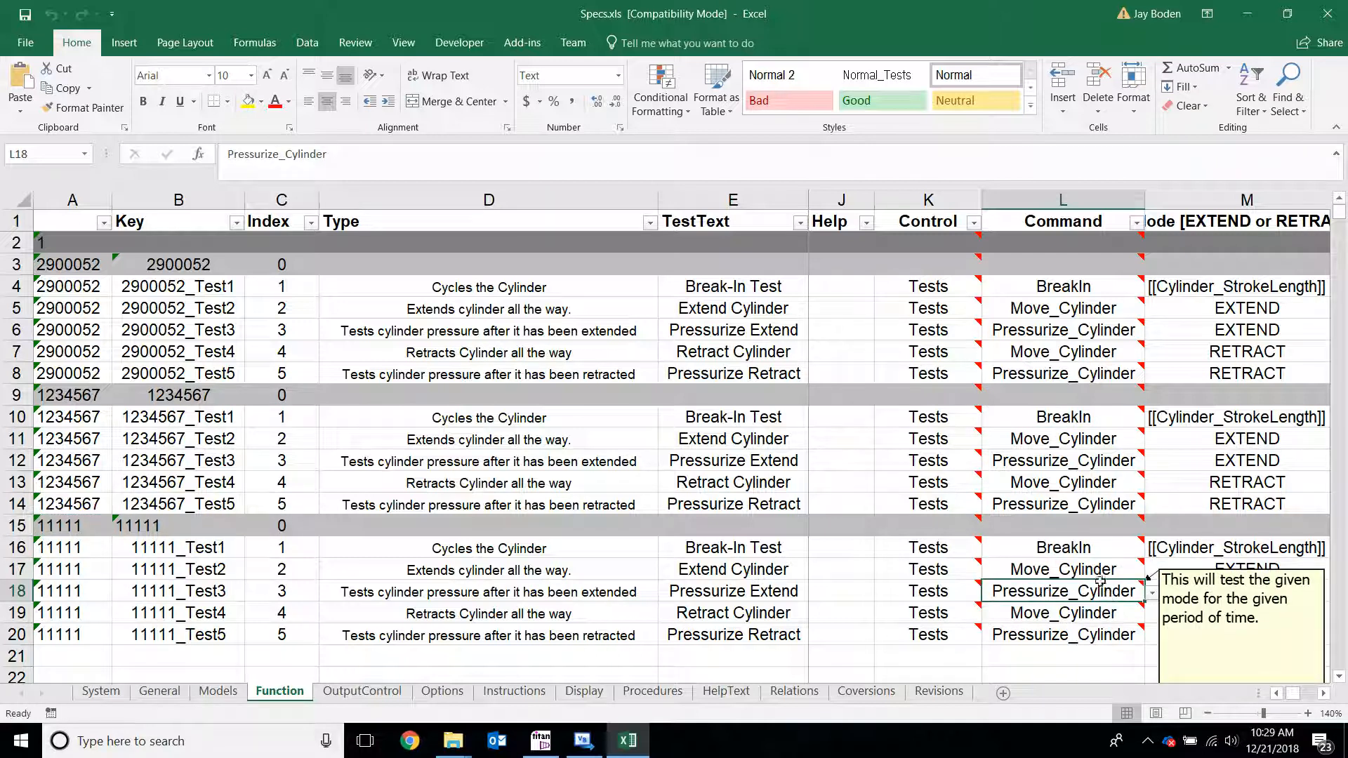
left_click(1070, 552)
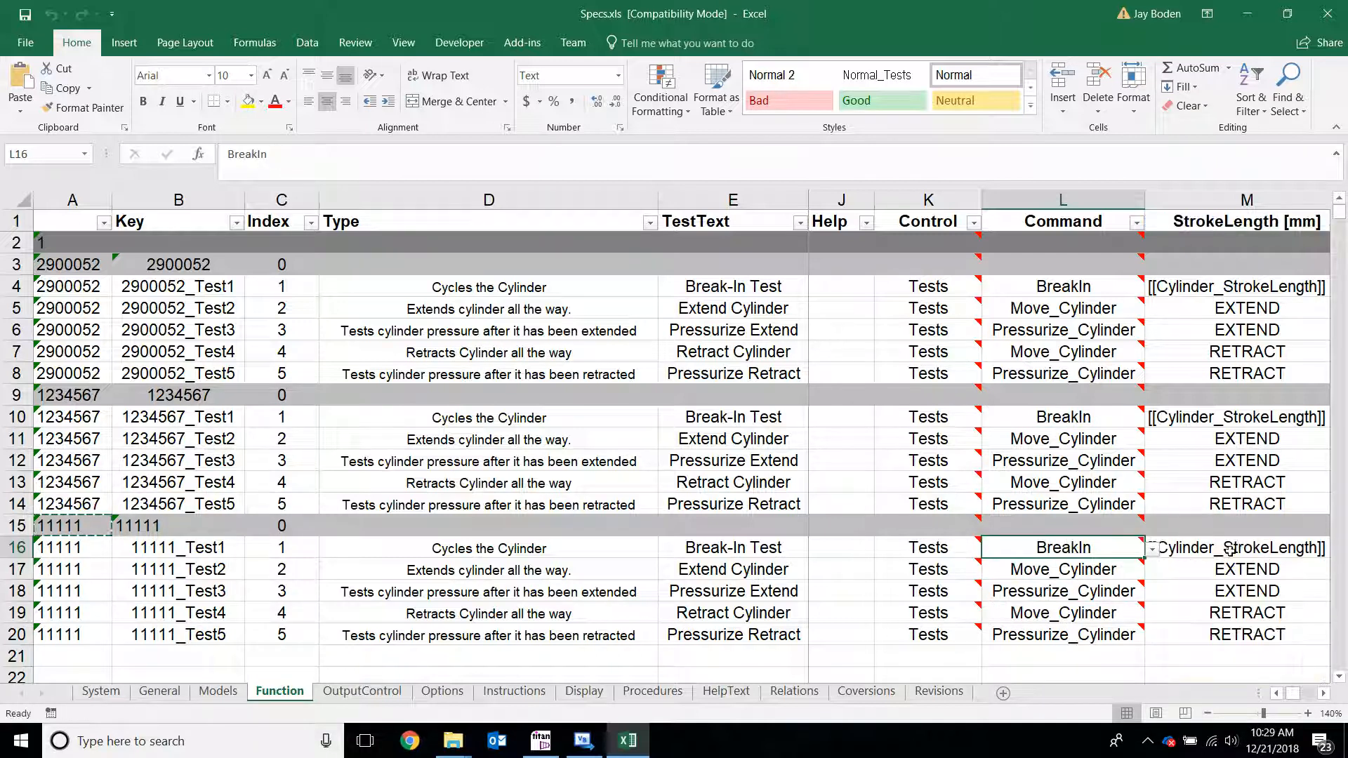
left_click(1007, 581)
left_click(996, 551)
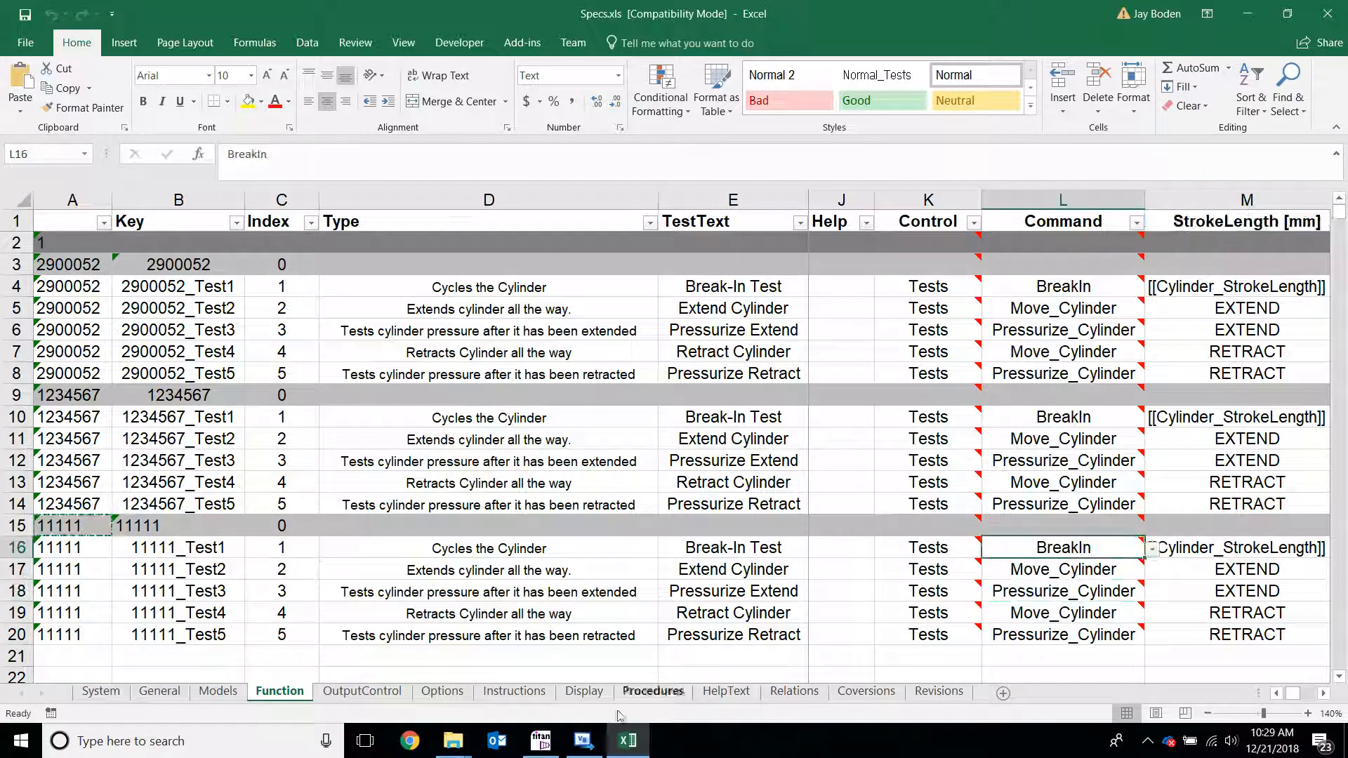
Switch to Visual Basic 2010 Express and view the BreakIn function's parameters in ctrlTests.vb
left_click(591, 747)
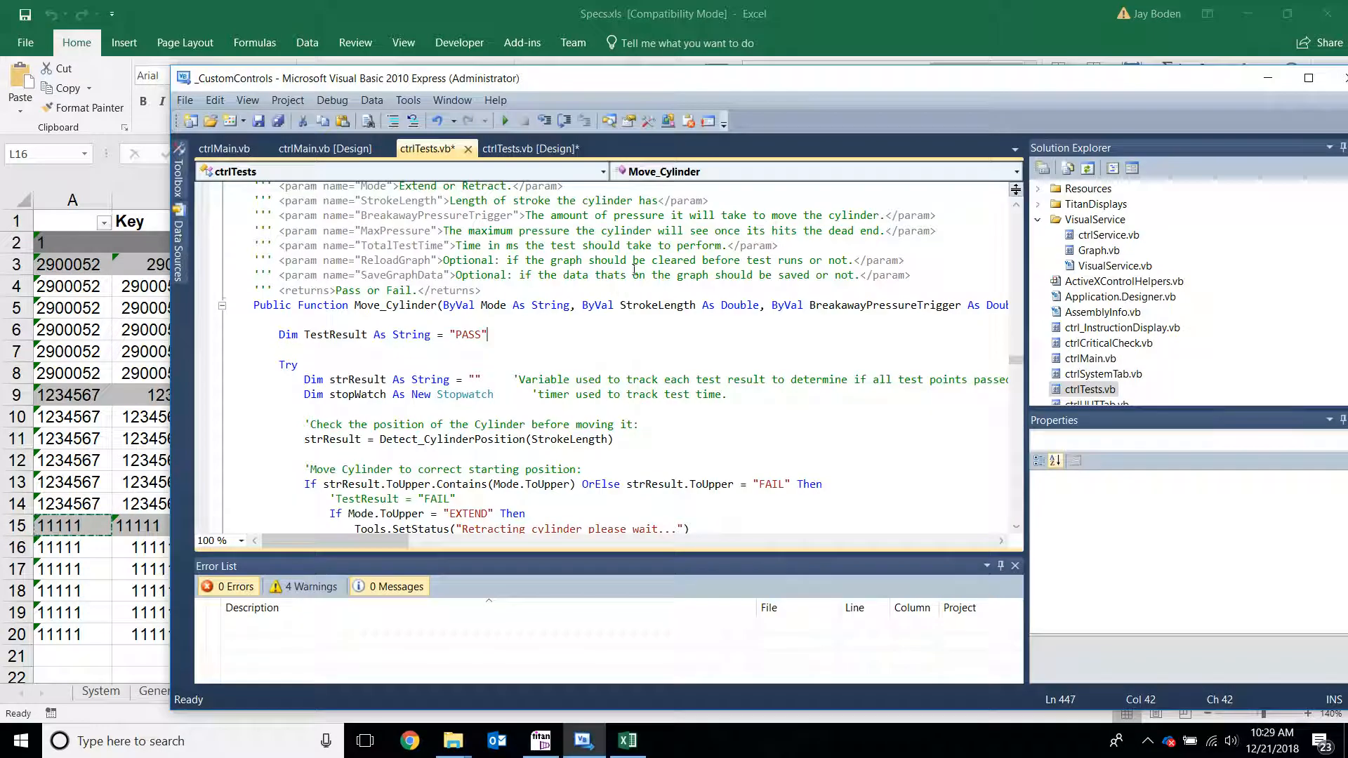
left_click(691, 172)
scroll(692, 281, "up", 3)
left_click(692, 250)
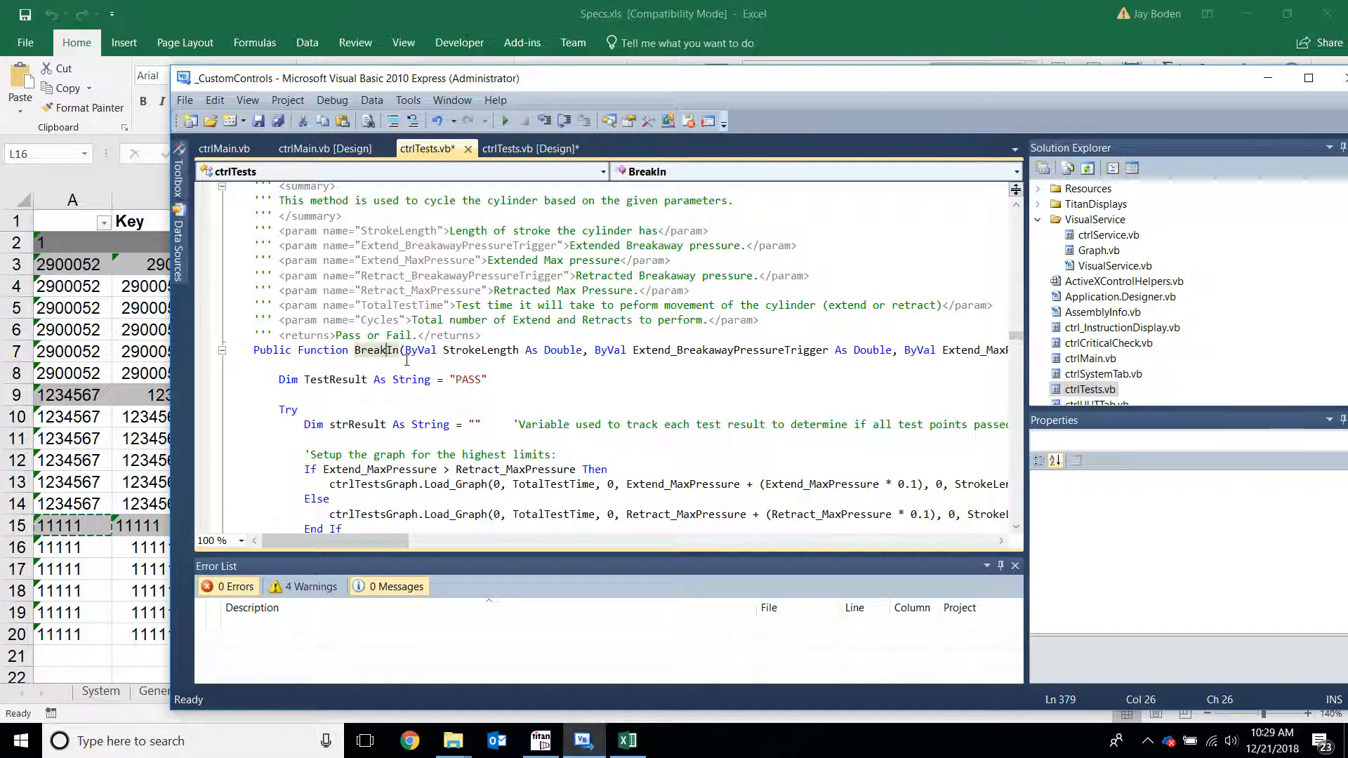
left_click(370, 358)
Return to the Function sheet in Excel and point out model 11111's Move_Cylinder command and model 1234567's [[Cylinder_StrokeLength]] parameter
left_click(628, 740)
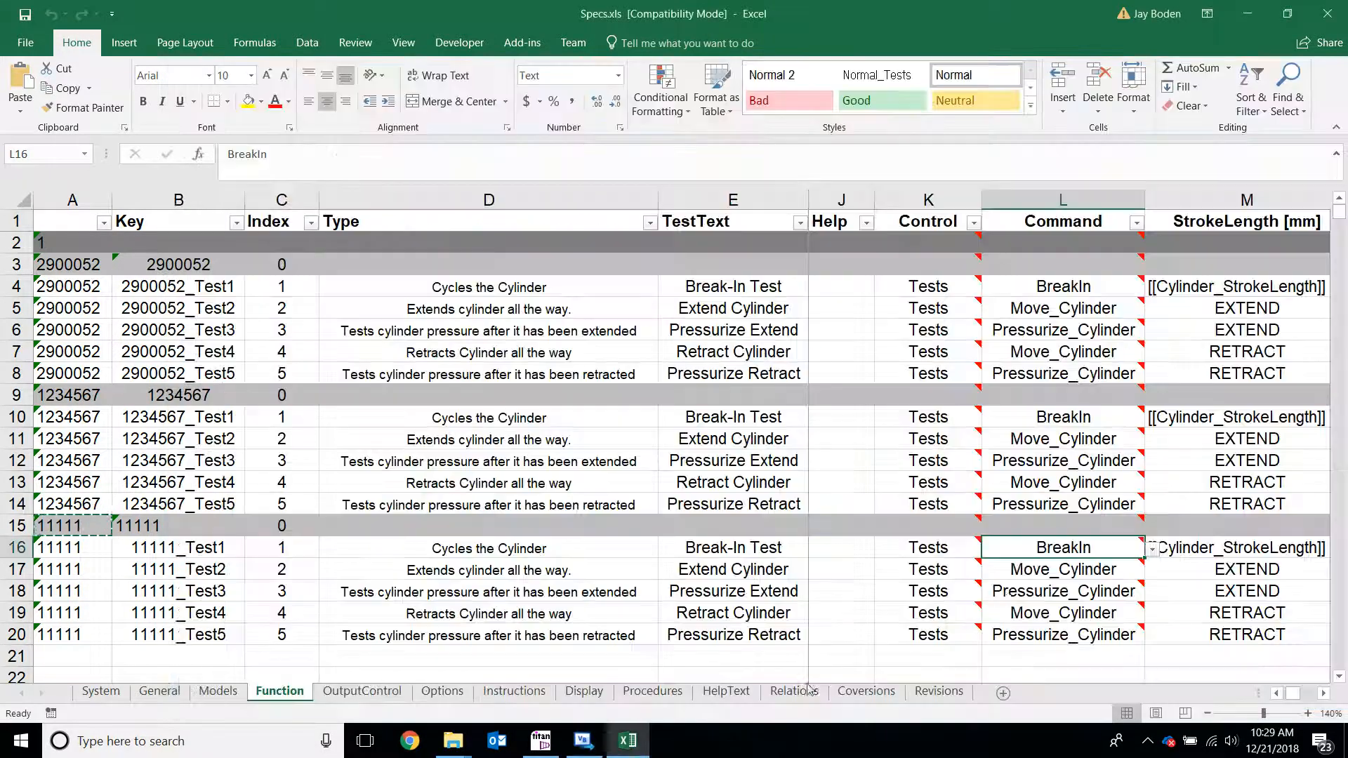
left_click(1030, 590)
left_click(1030, 561)
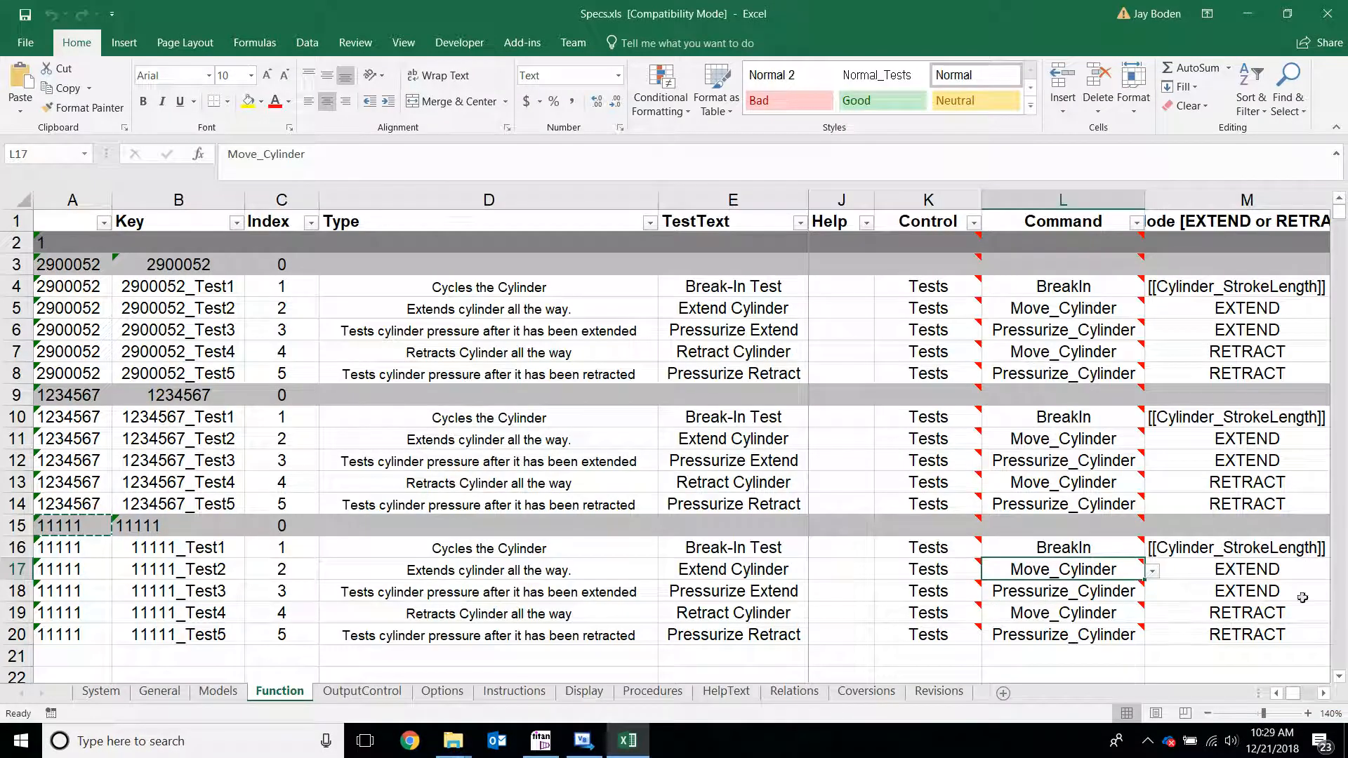
mouse_move(1013, 580)
left_click(1249, 421)
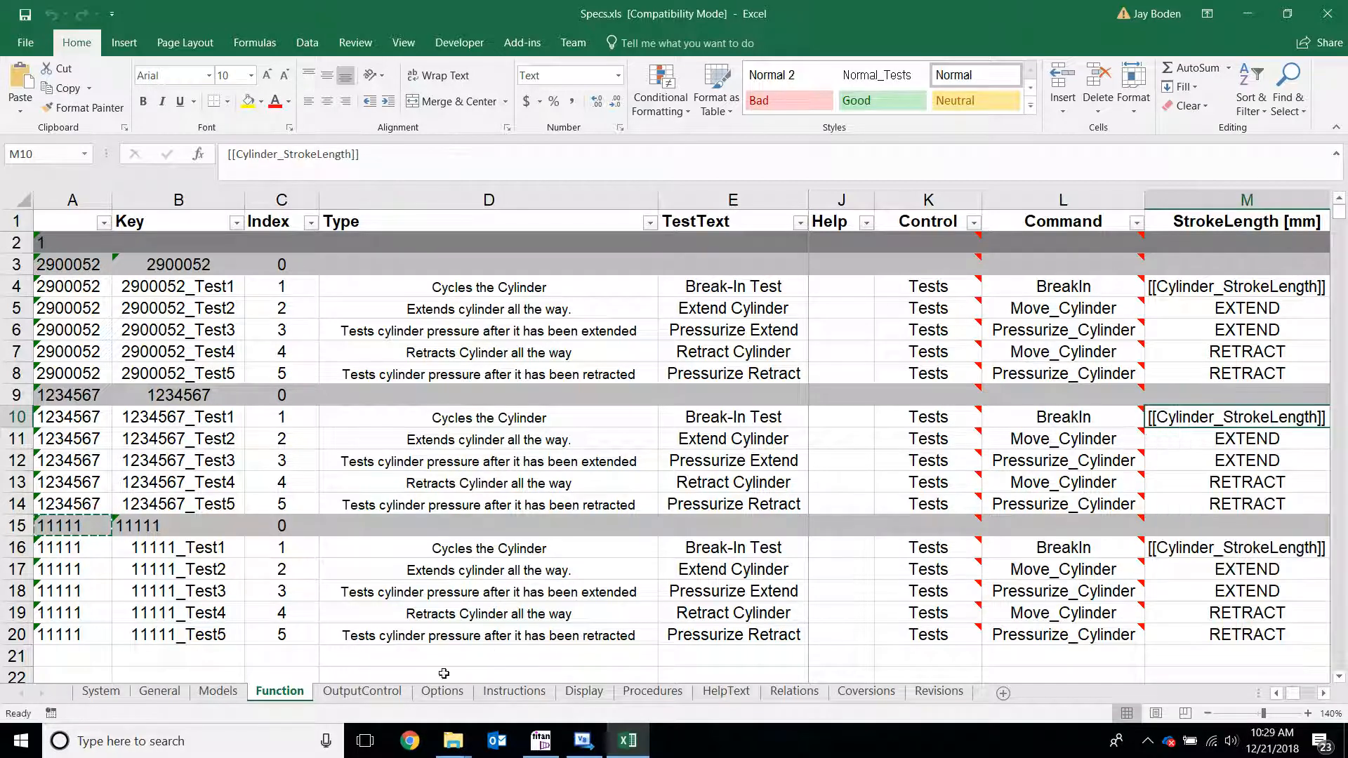
Point out the Cylinder_StrokeLength column on the Models sheet and its values for models 2900052 and 1234567
left_click(218, 692)
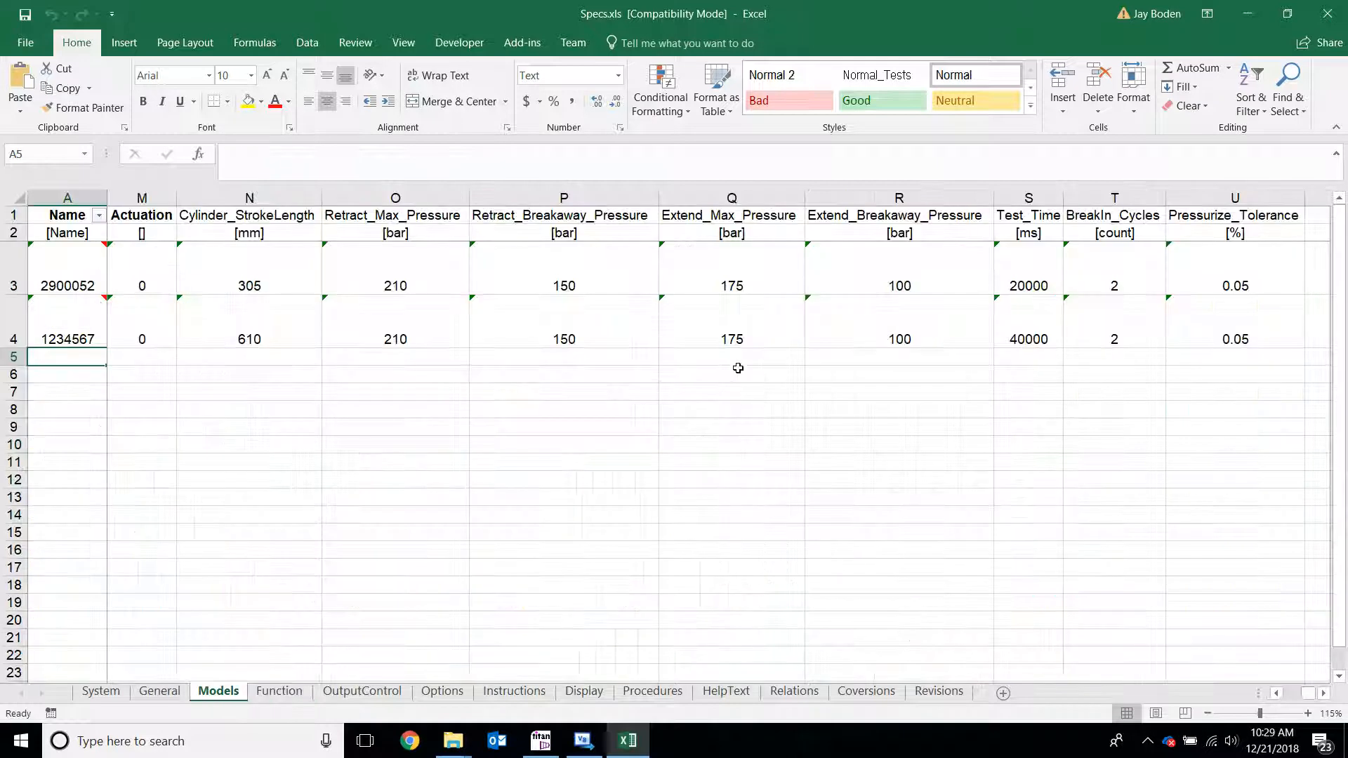
left_click(232, 220)
left_click(282, 281)
left_click(283, 328)
left_click(276, 278)
left_click(289, 327)
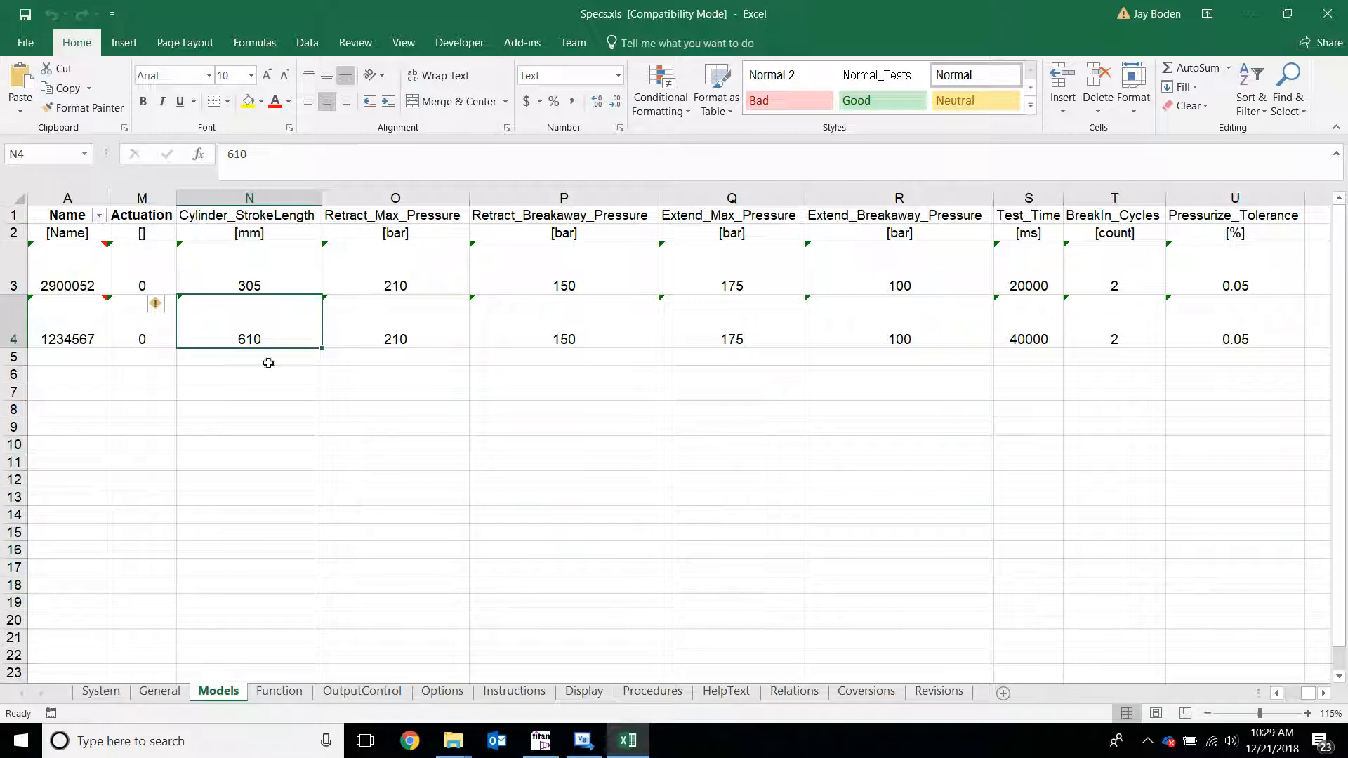
Return to the Function sheet and review the command, mode, control and TestText entries of model 1234567's first three tests
left_click(279, 691)
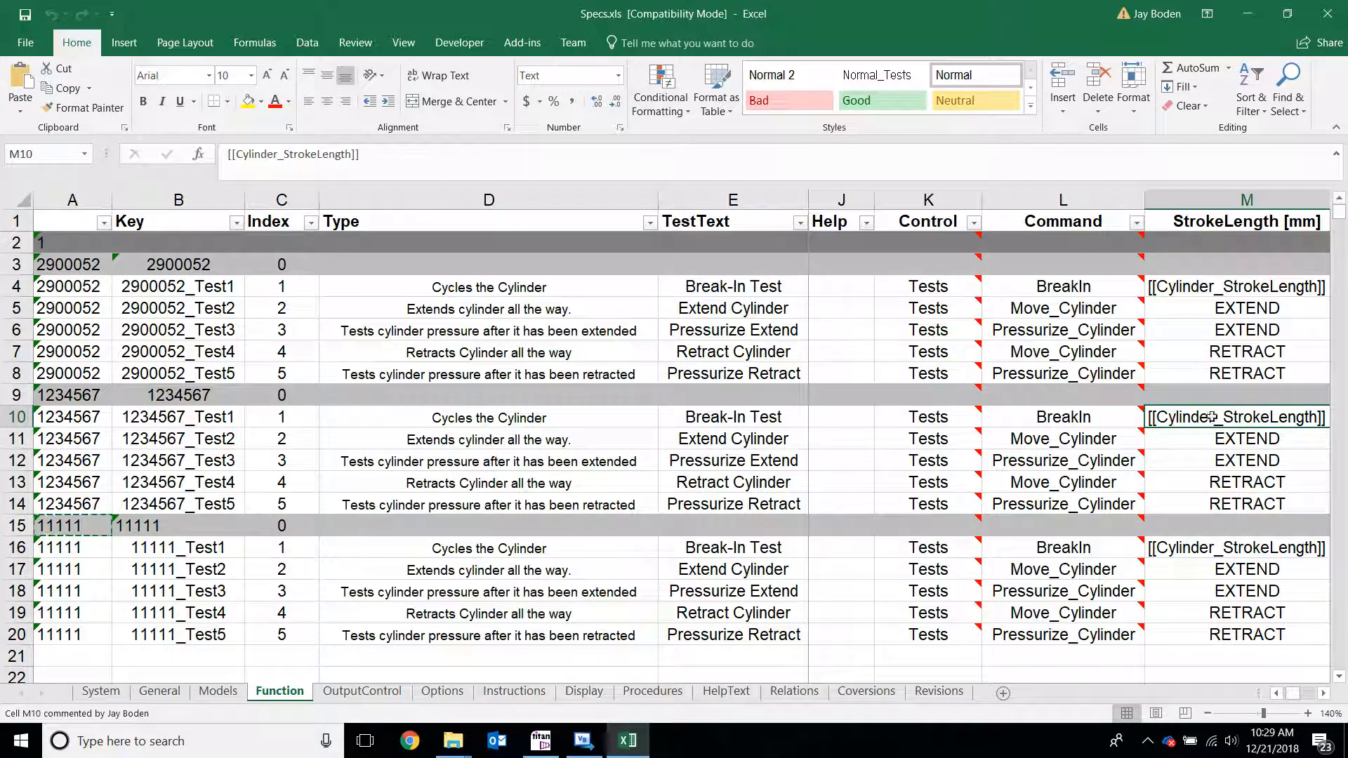
key("Left")
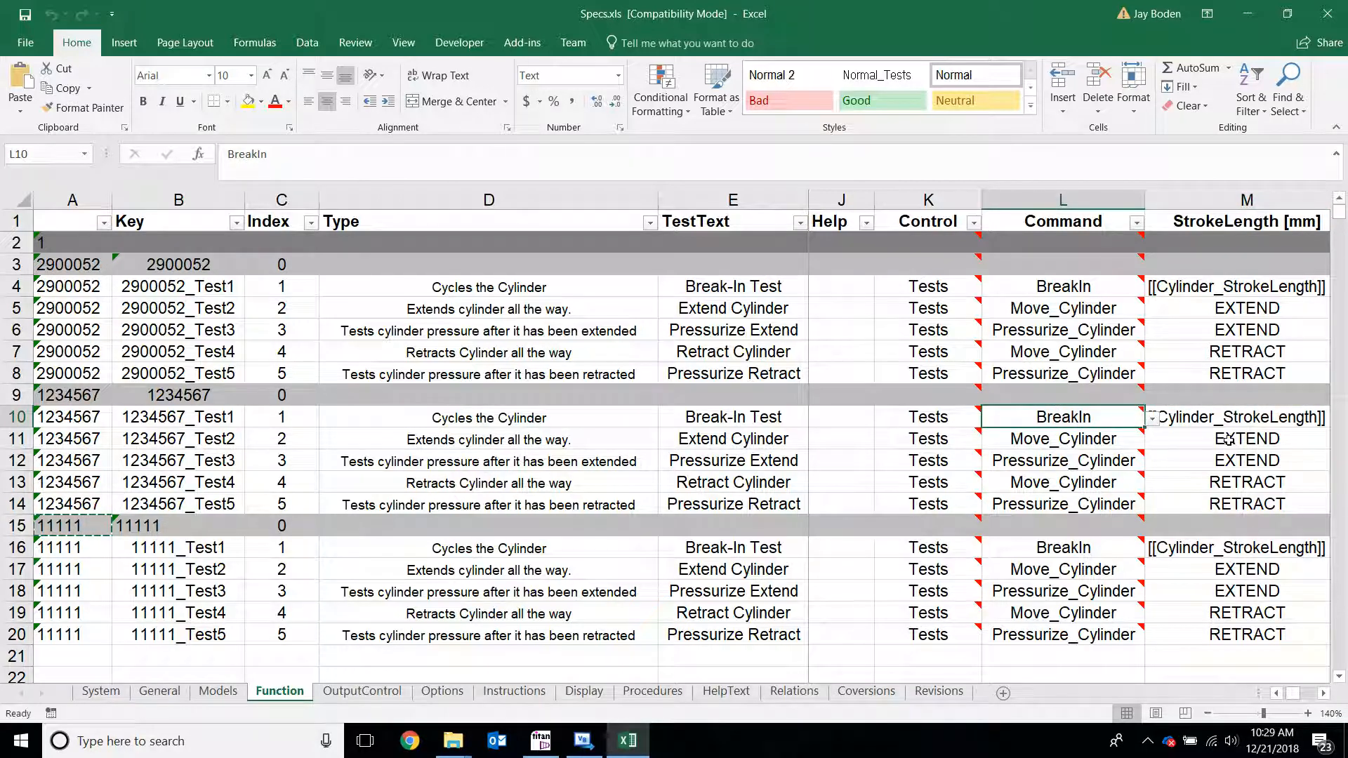
left_click(1241, 442)
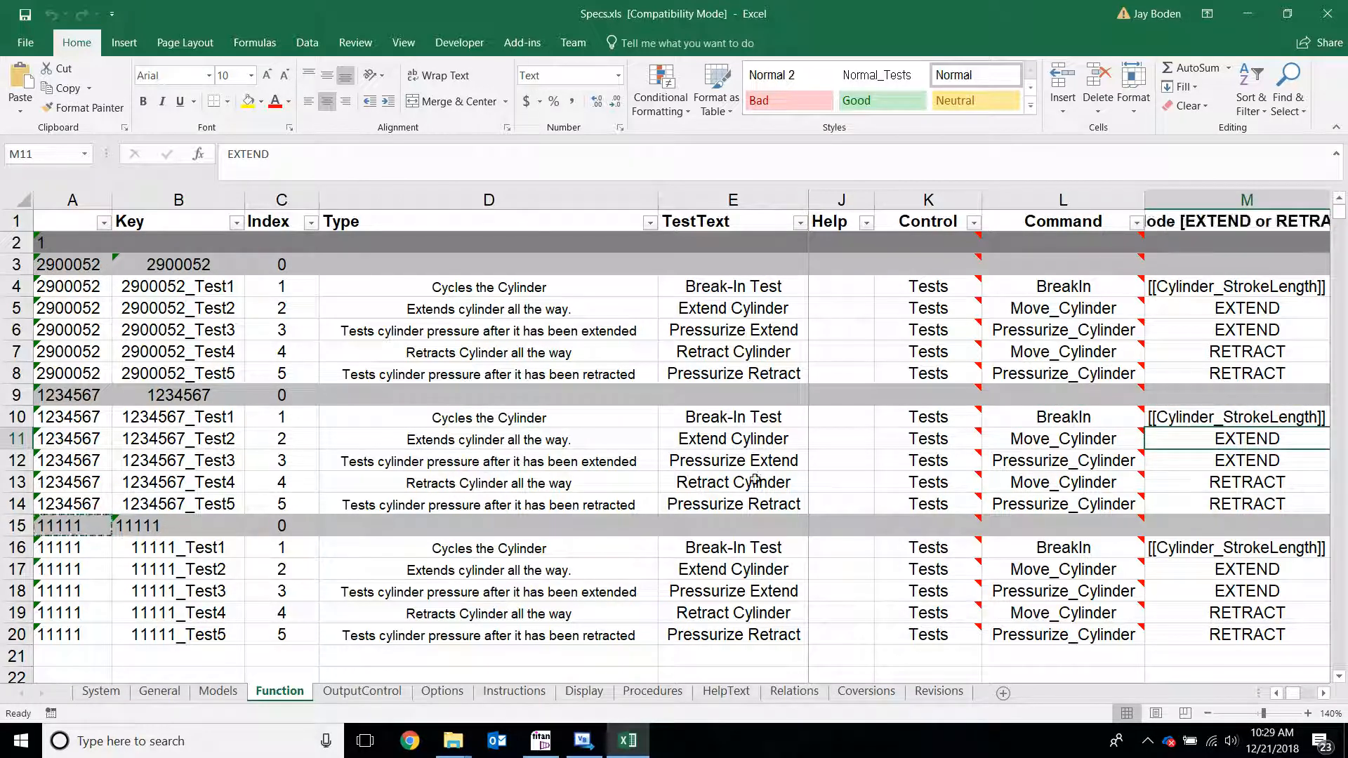
left_click(680, 444)
left_click(930, 457)
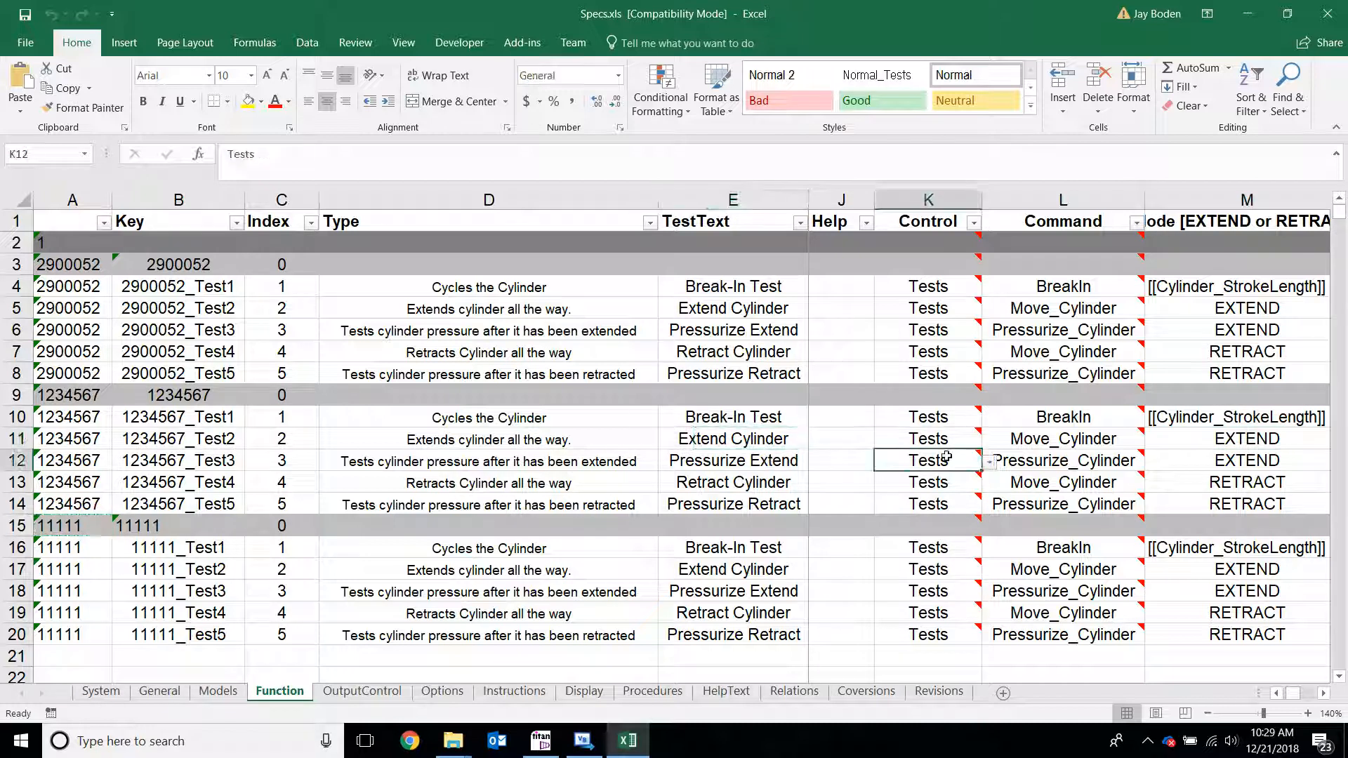
left_click(846, 455)
left_click(702, 458)
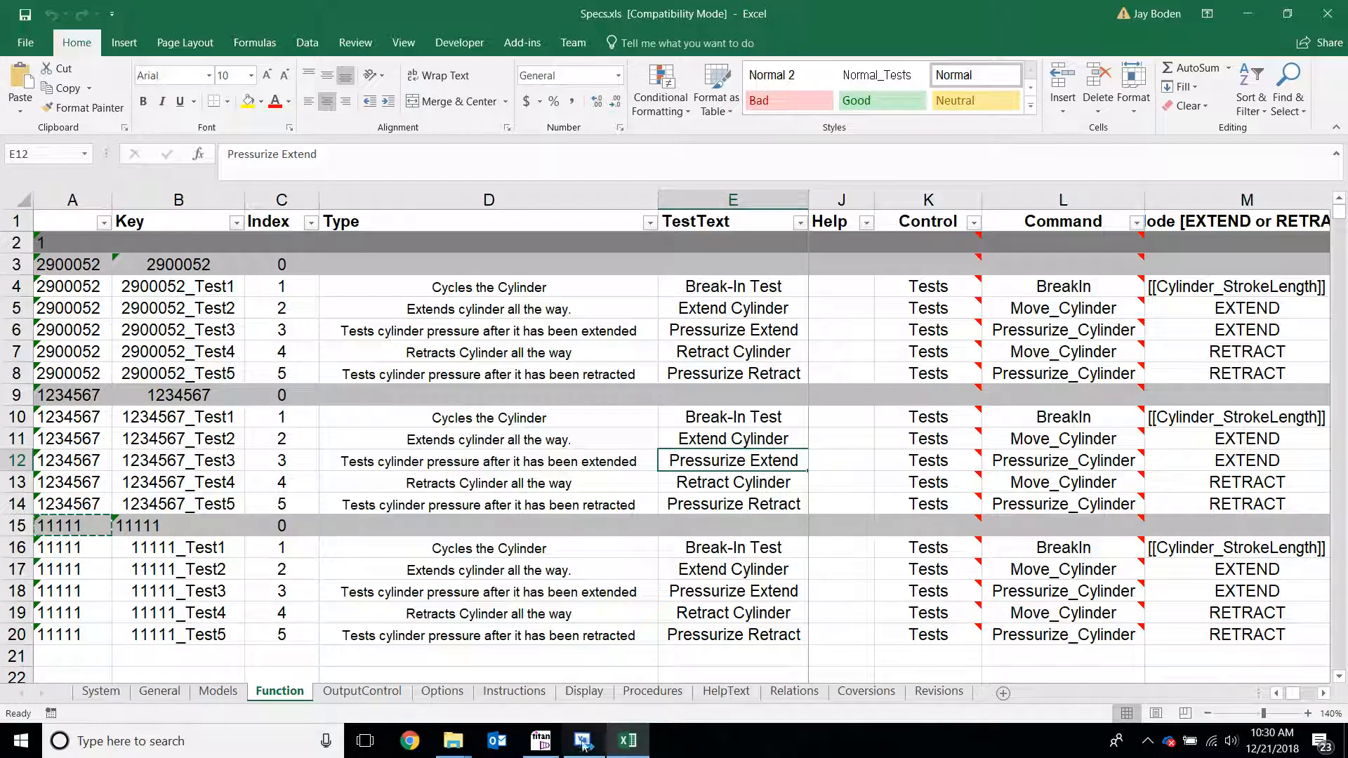
Switch to the Parker Titan Test Stand and inspect the parameter details of the Pressurize Retract and Pressurize Extend steps
left_click(540, 741)
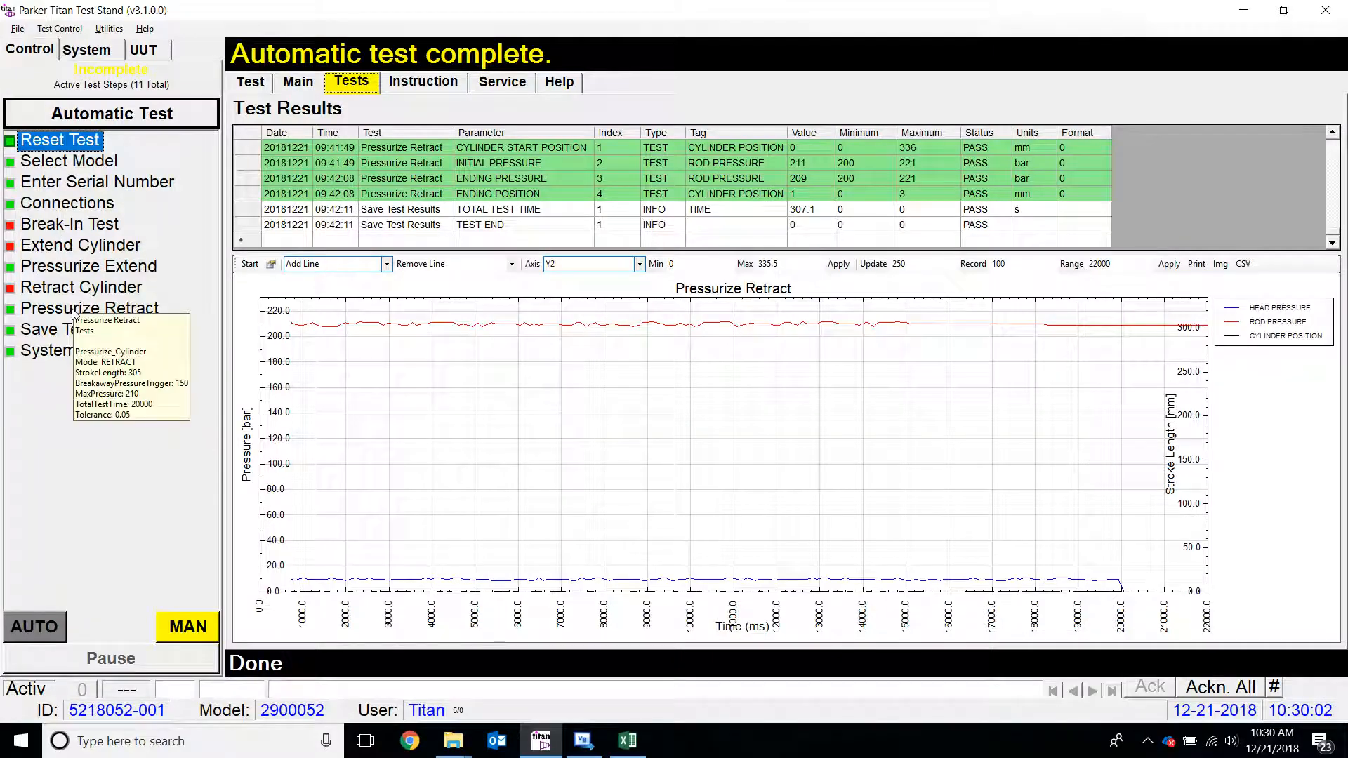
mouse_move(88, 273)
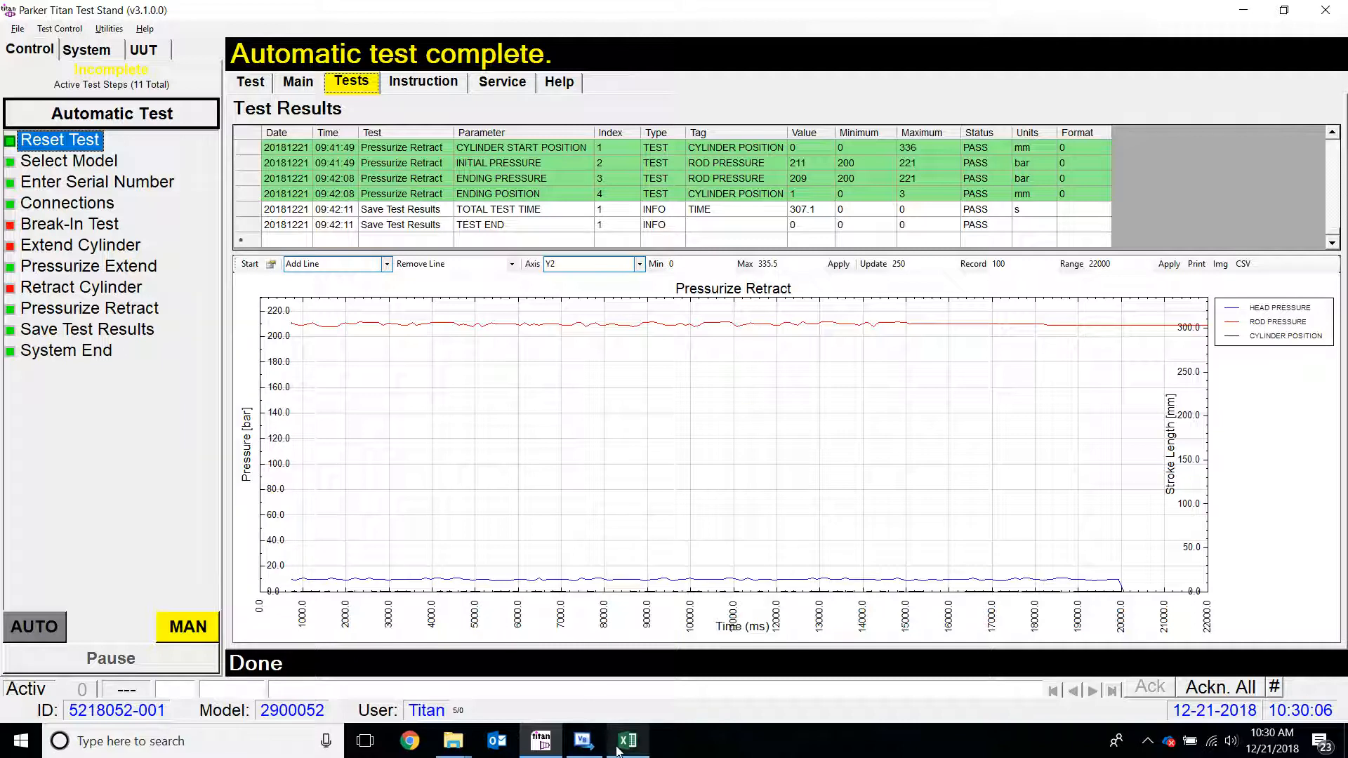
mouse_move(622, 744)
Return to the Specs.xls workbook in Excel, view the Options sheet and move on to the Instructions sheet
left_click(442, 674)
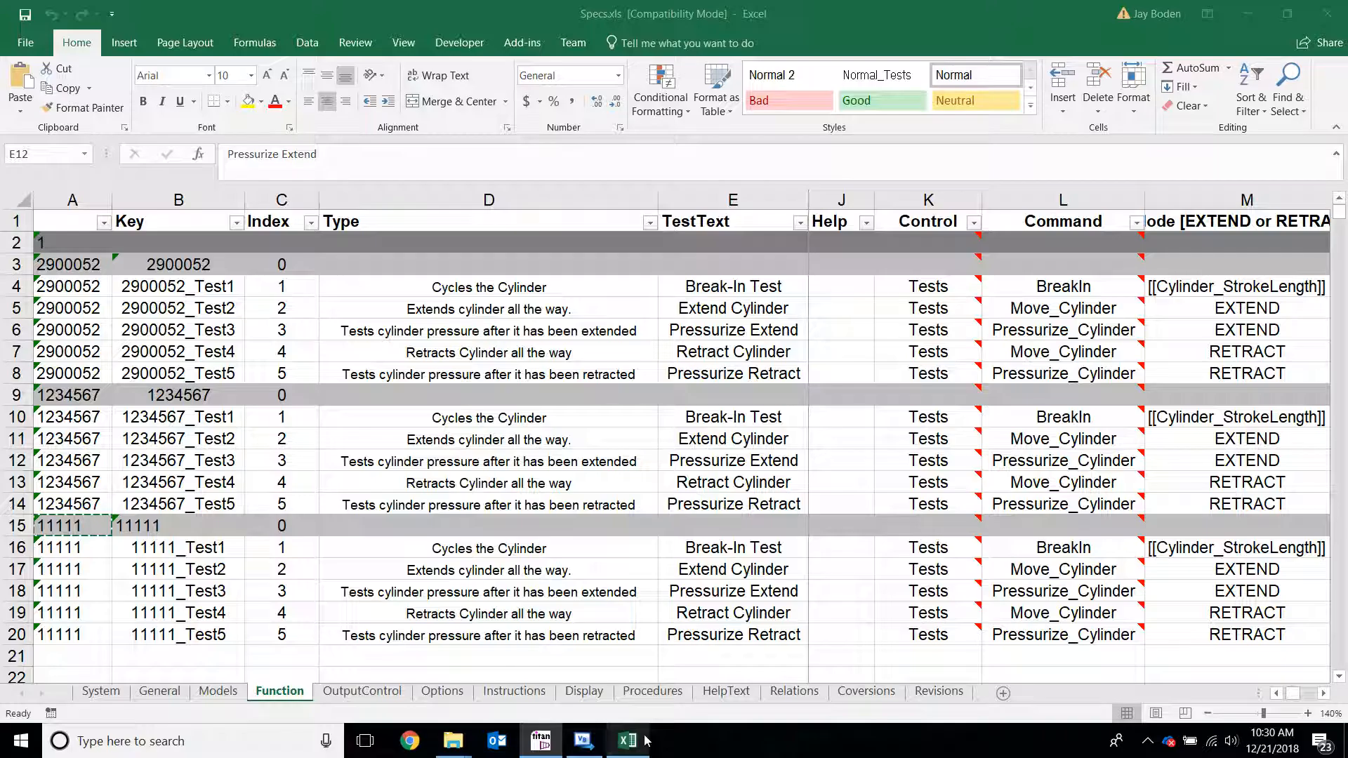
left_click(444, 693)
left_click(532, 694)
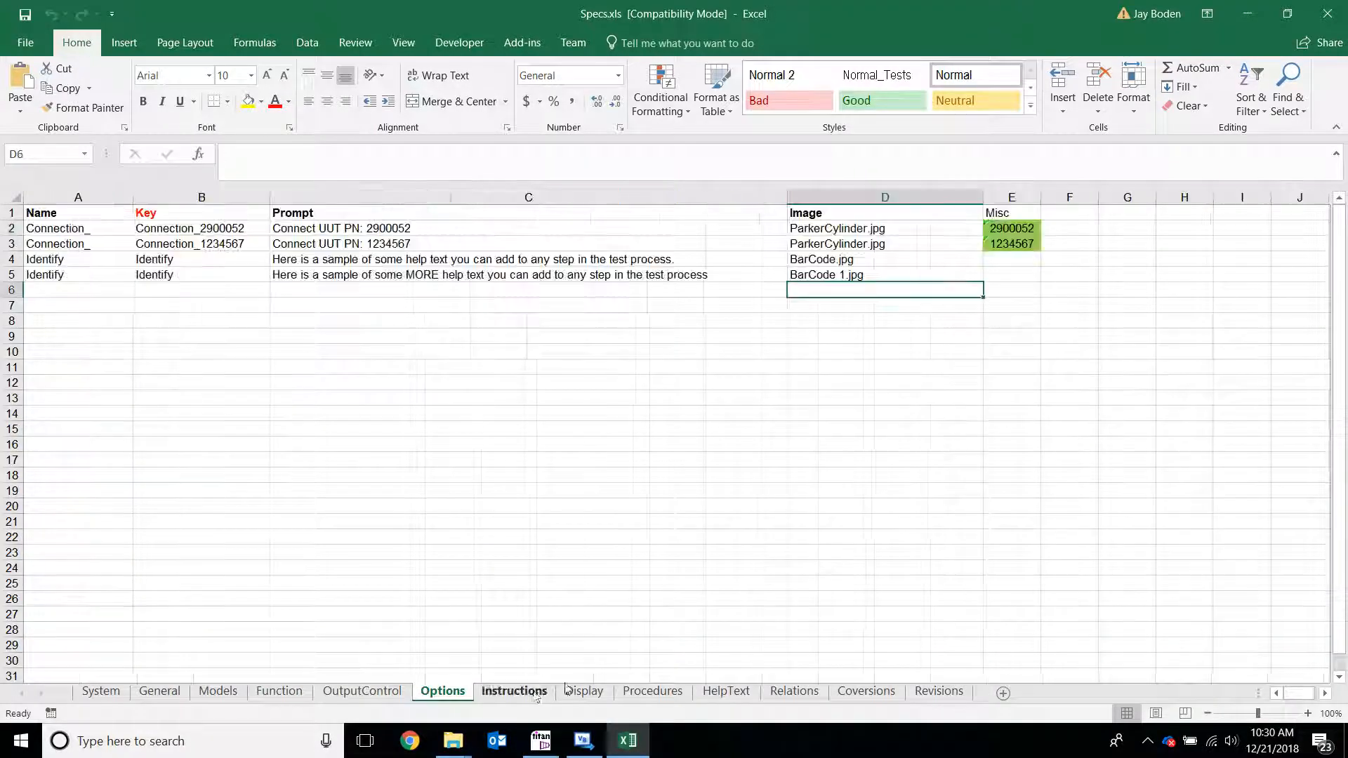
View the Display sheet, compare its entries with the Parker Titan Test Stand's tabs, and return to Excel to point out the Service control entry
left_click(582, 693)
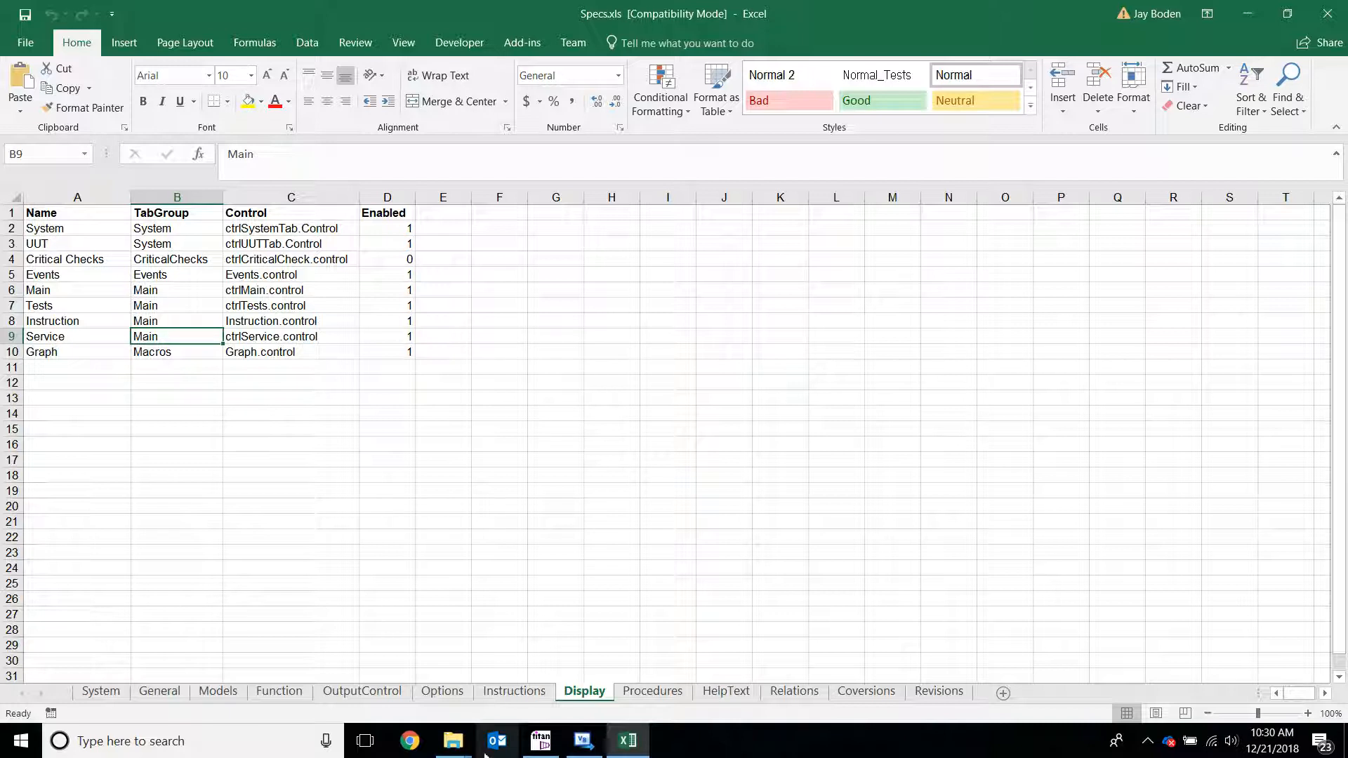
left_click(548, 744)
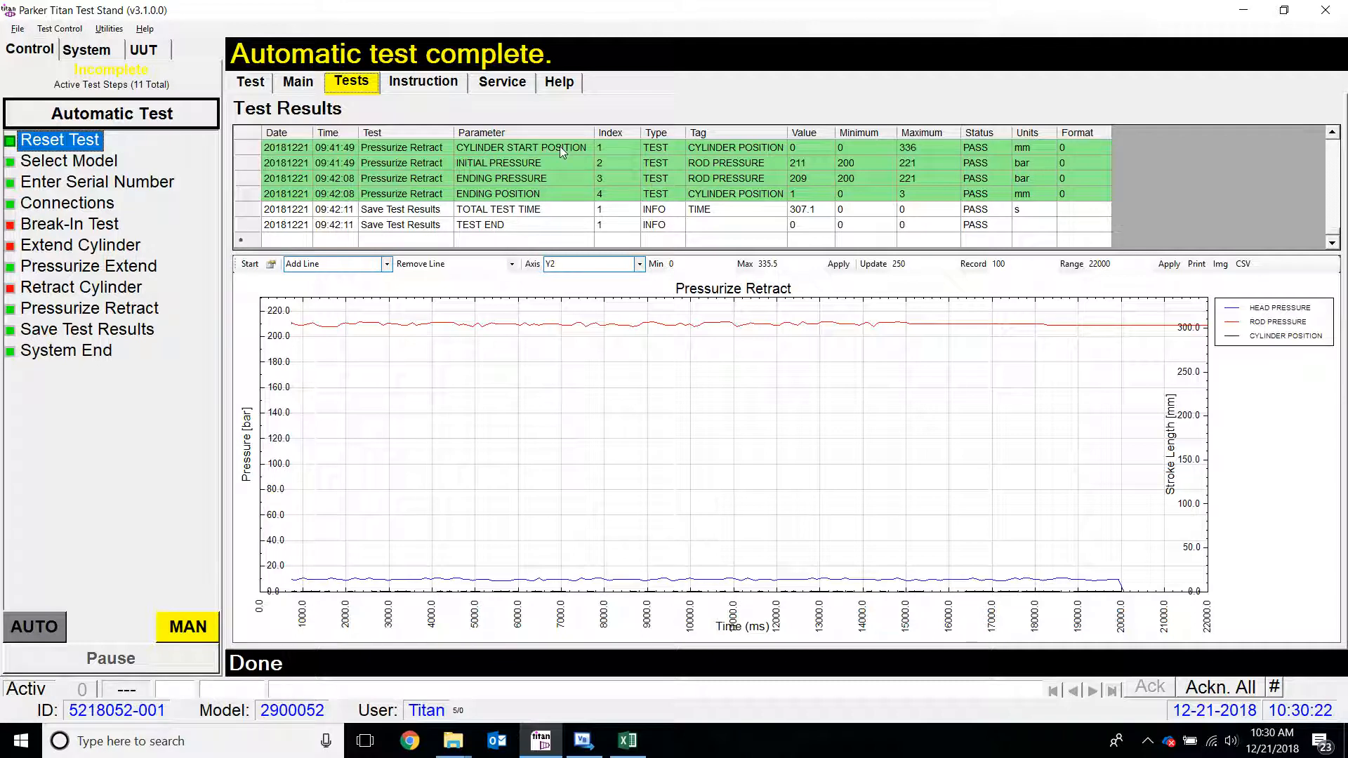
left_click(627, 741)
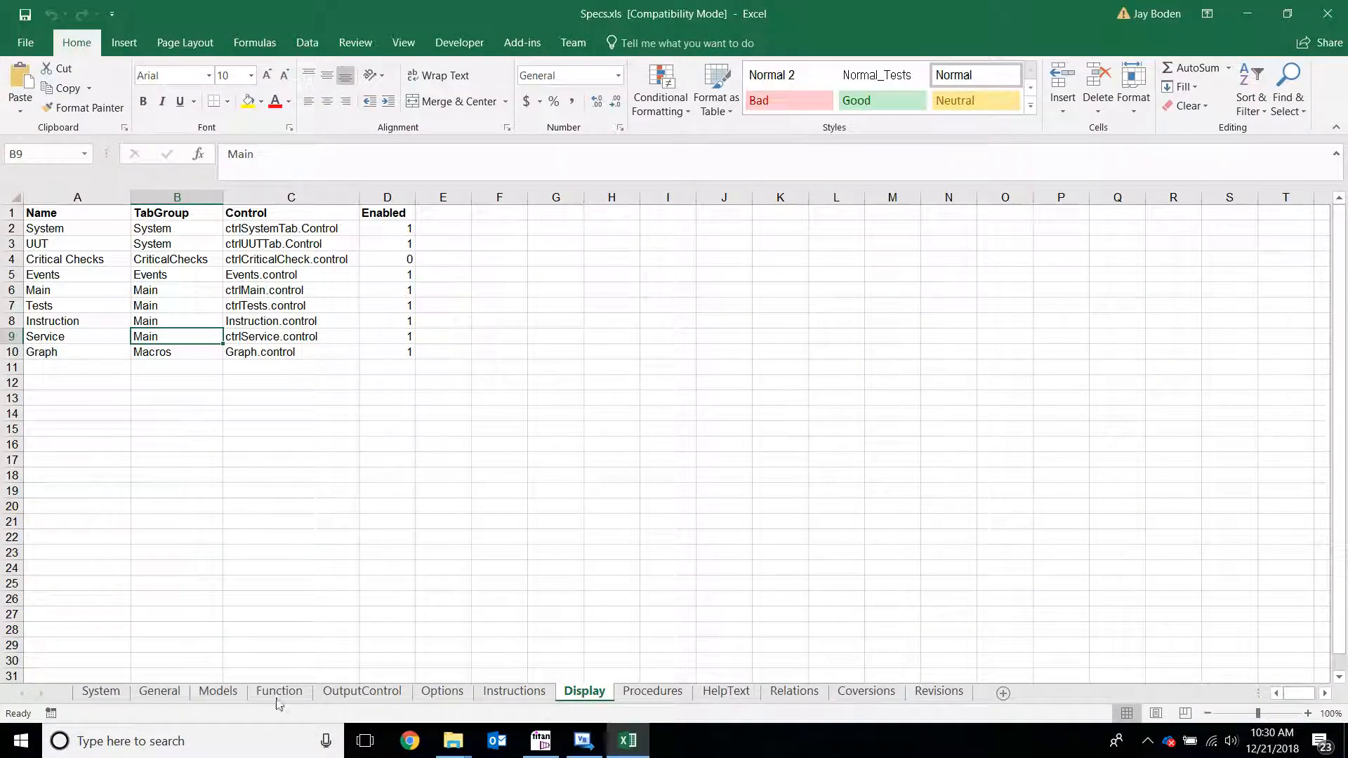
left_click(259, 475)
left_click(248, 338)
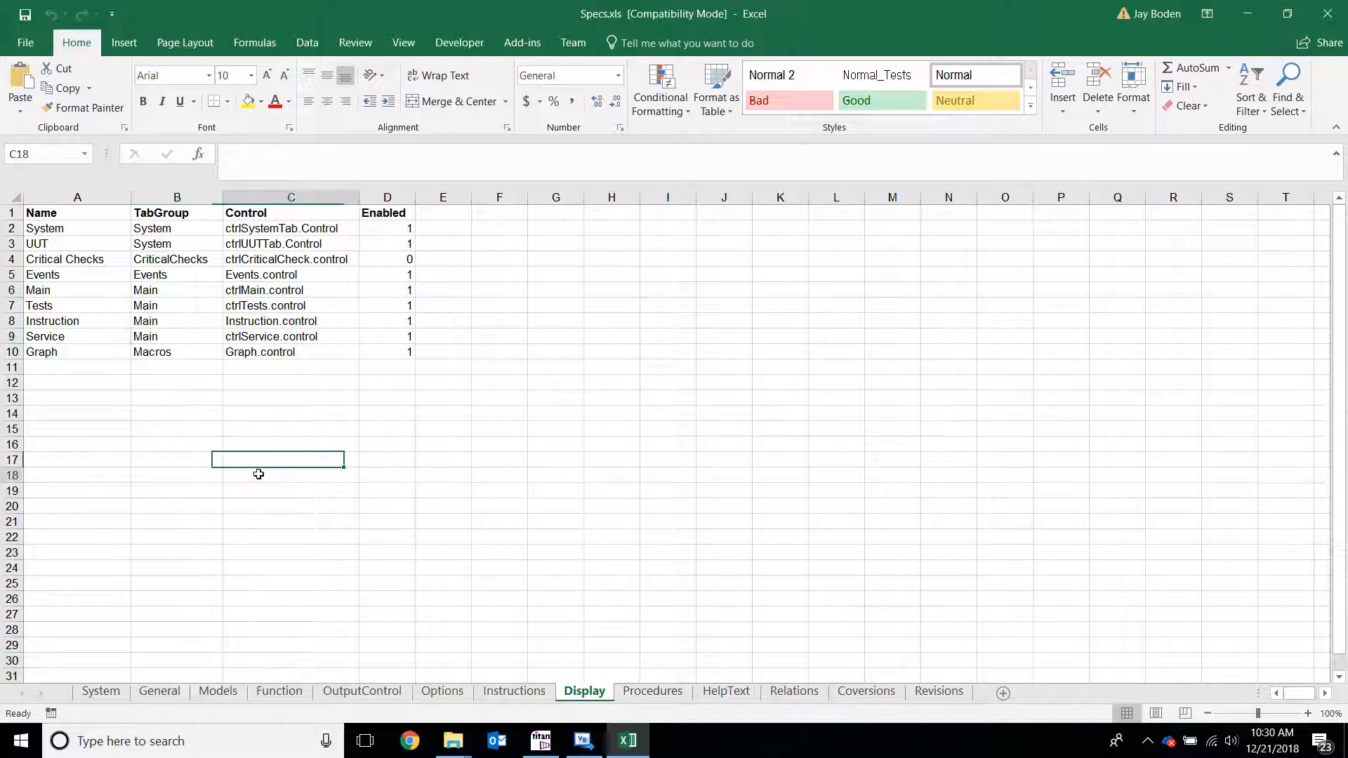
Return to the Function sheet and point out the Type description of model 11111's third test
left_click(218, 694)
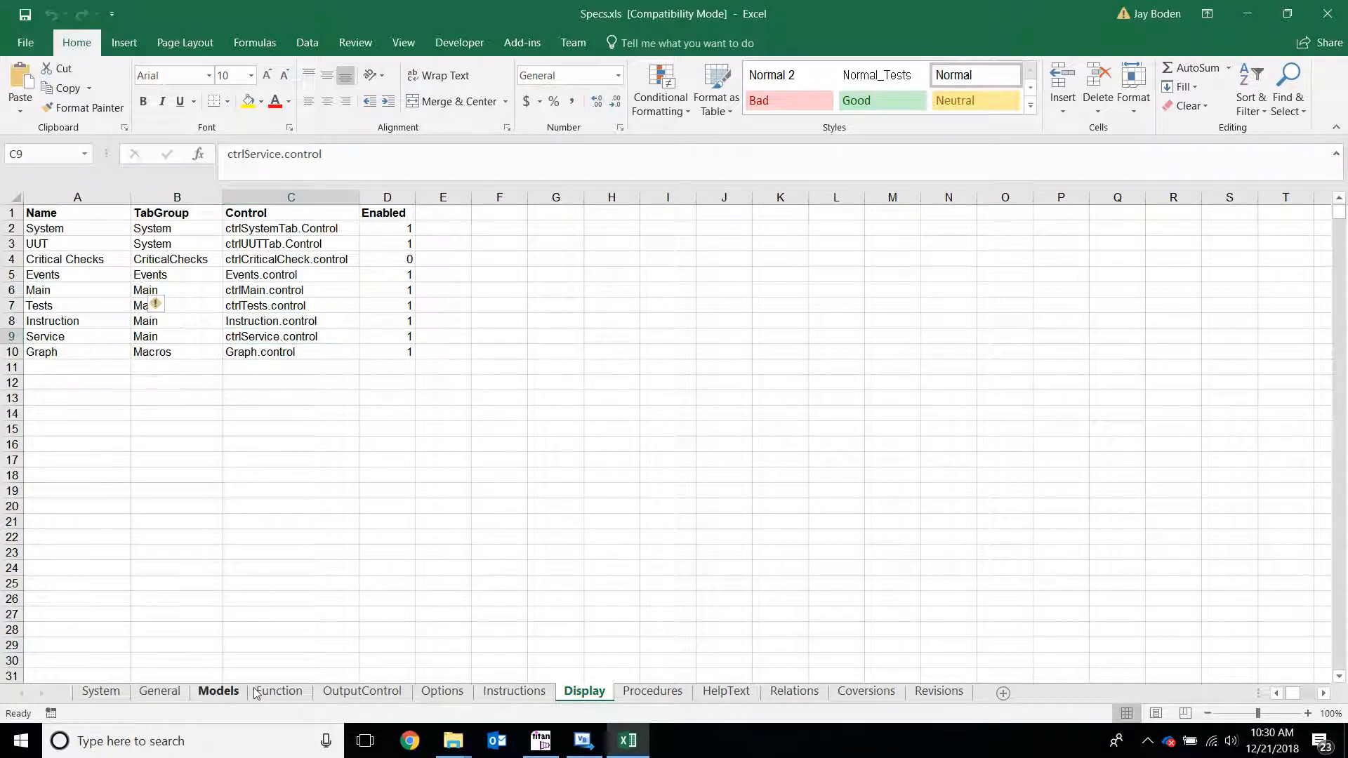
left_click(256, 694)
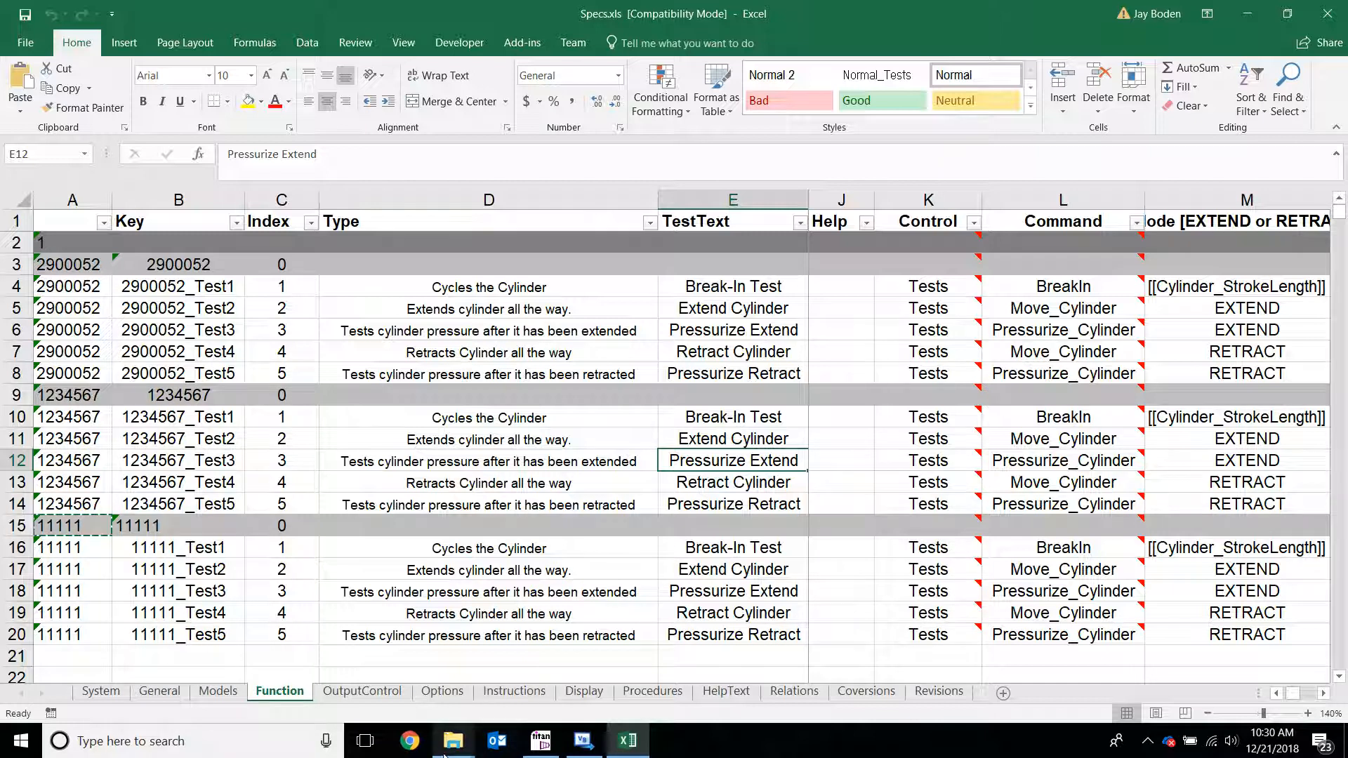
left_click(549, 588)
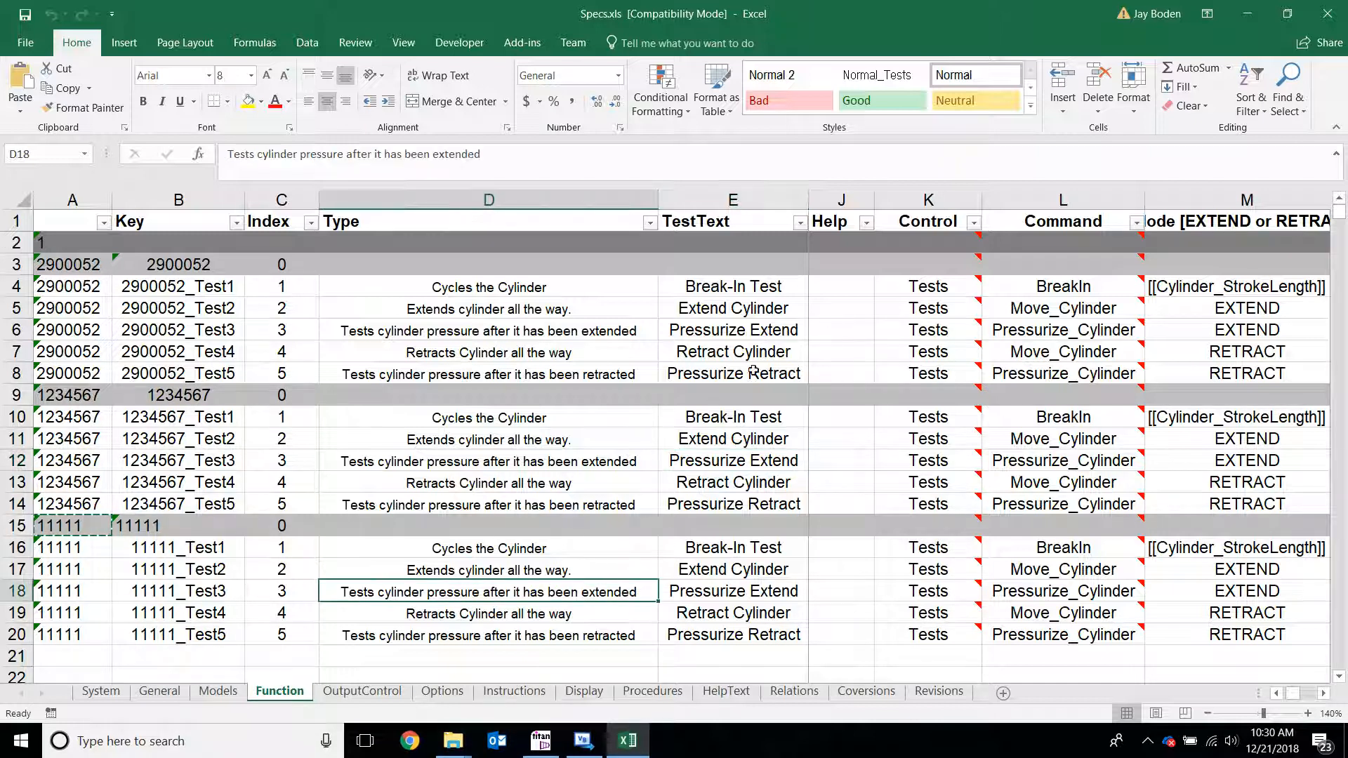
Switch to the Data results folder in File Explorer, view 20181221.csv as plain text in Notepad, and close it
mouse_move(450, 741)
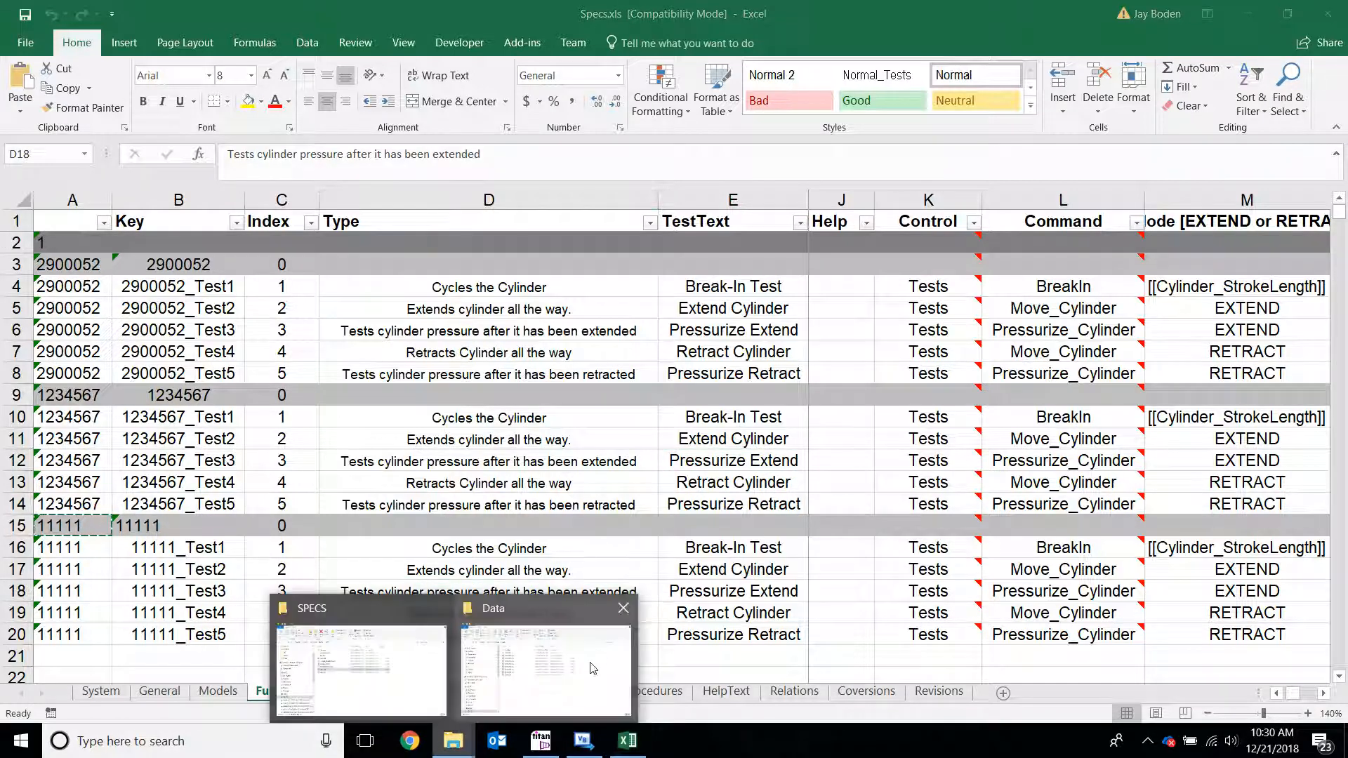
left_click(541, 664)
left_click_drag(421, 16, 521, 42)
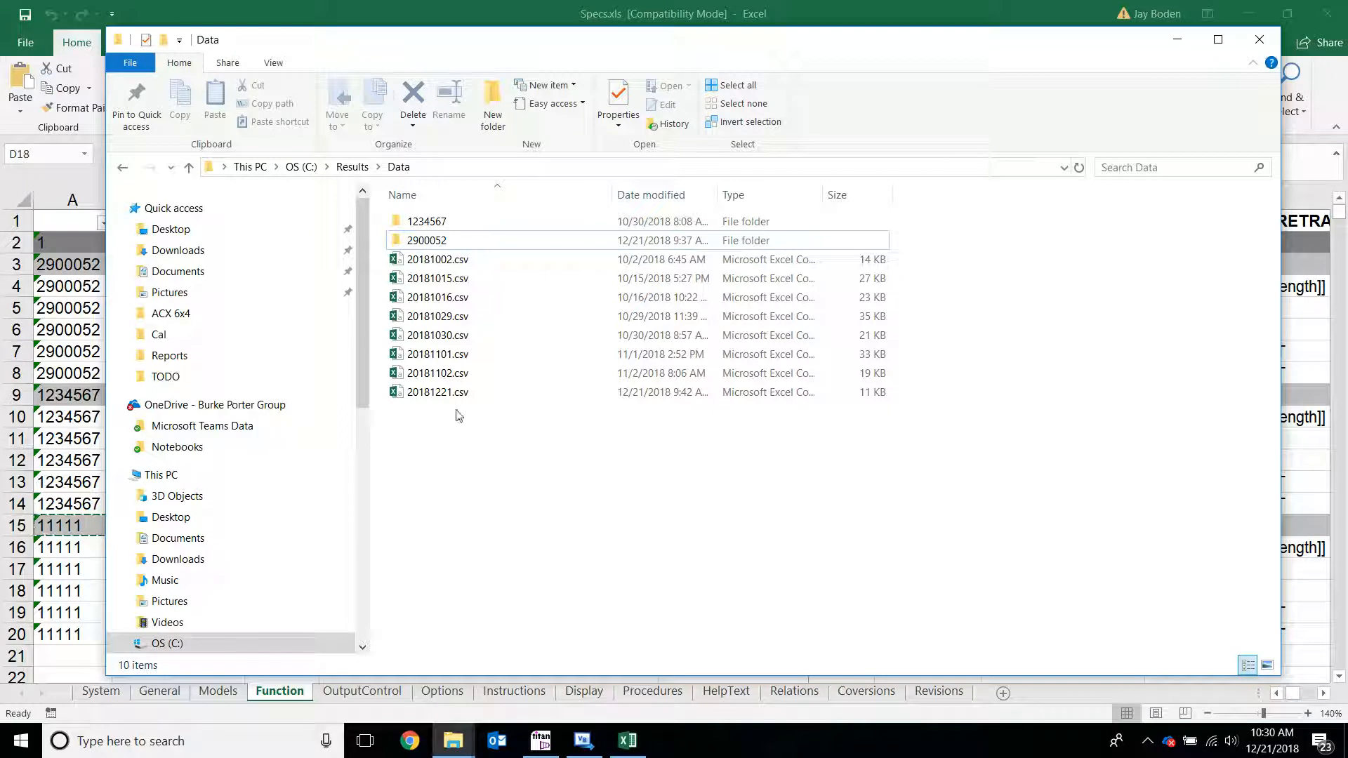
mouse_move(440, 242)
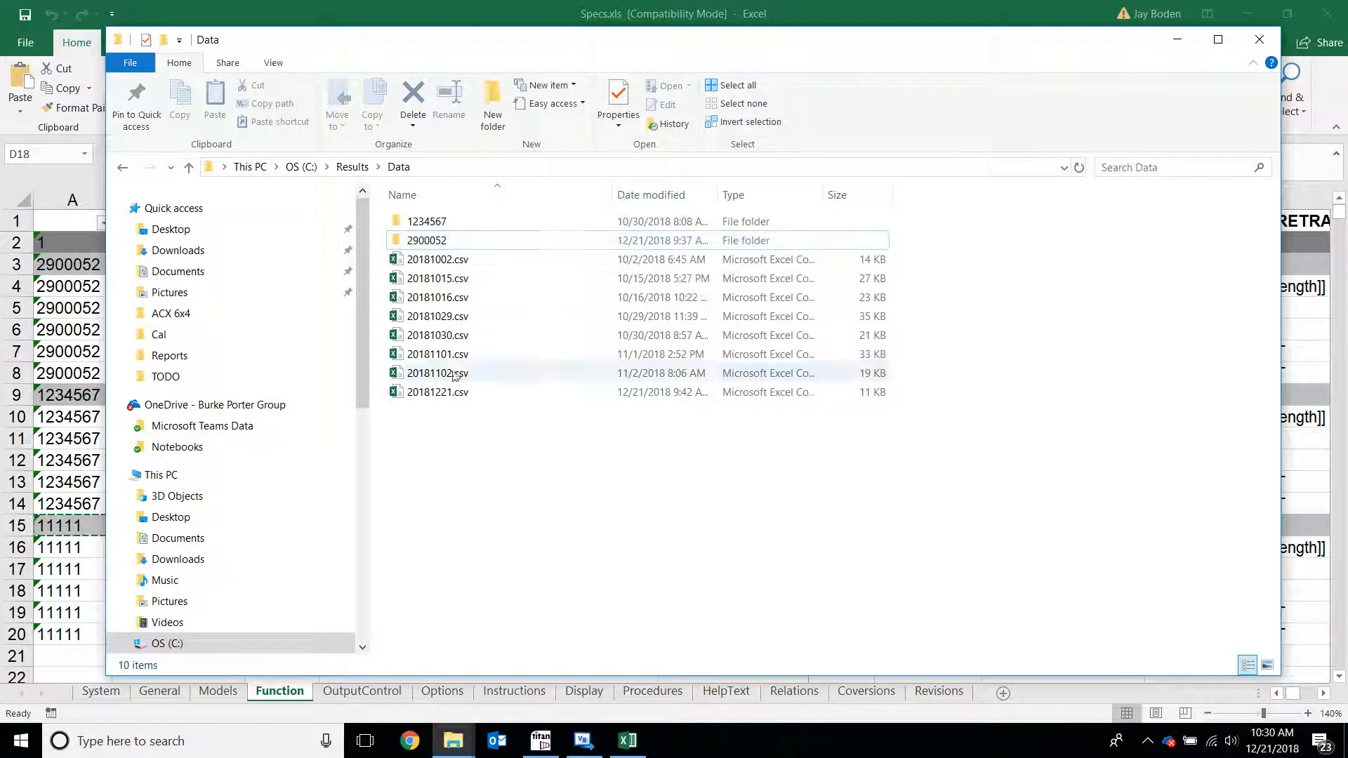
left_click(495, 393)
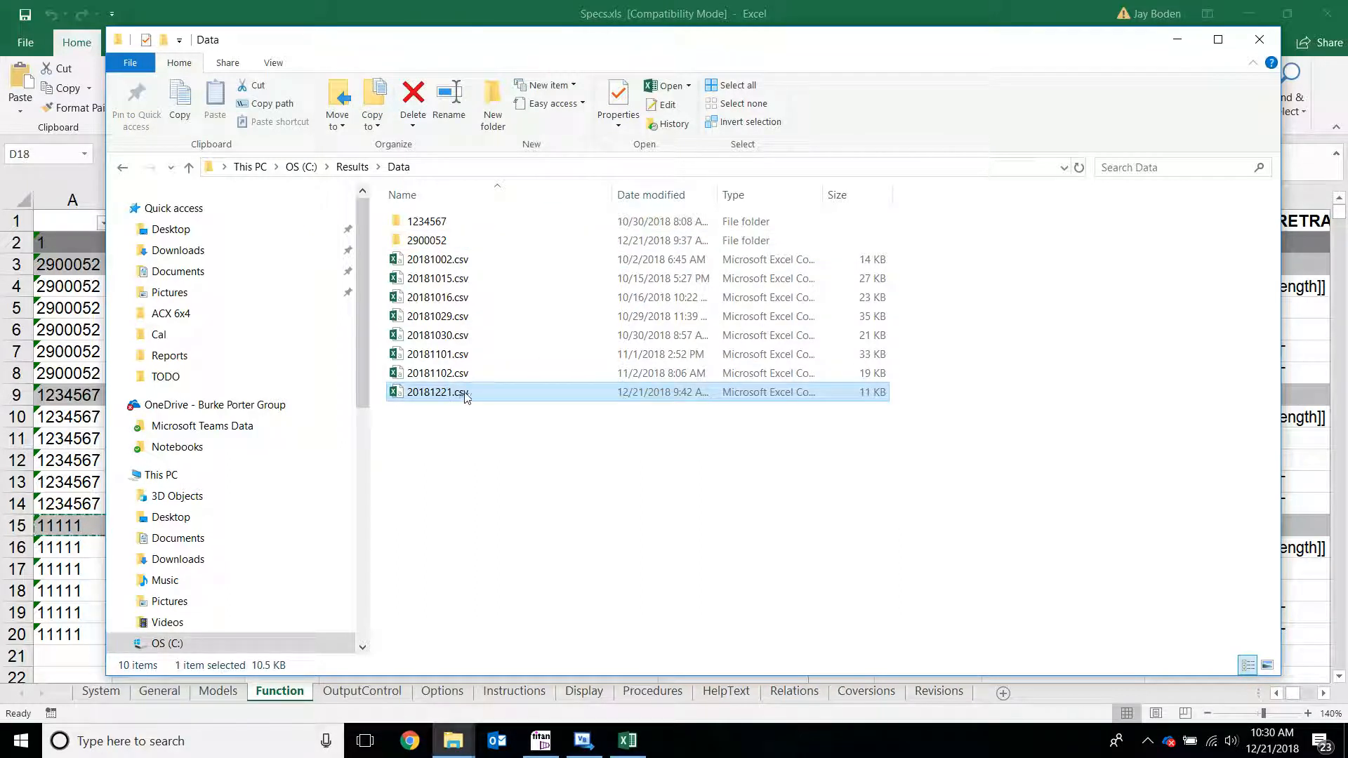
right_click(446, 395)
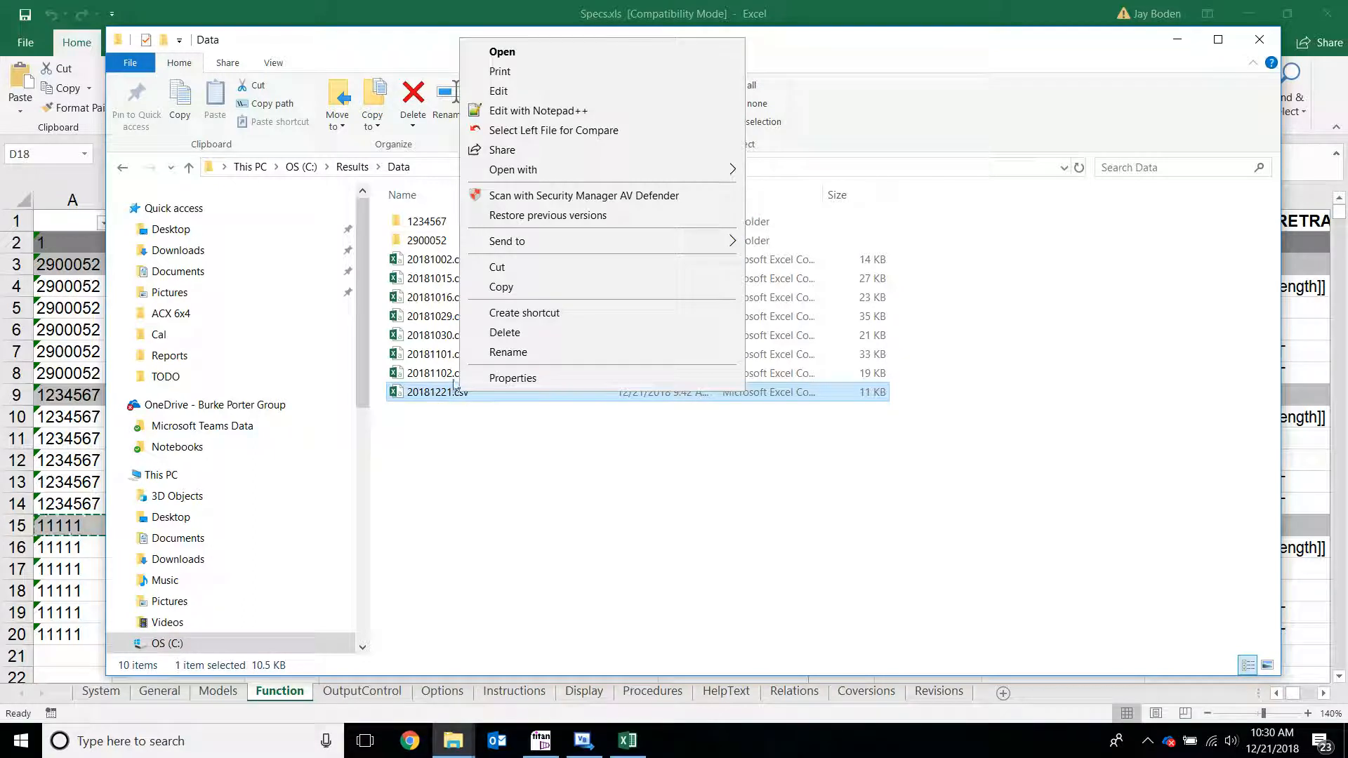
mouse_move(675, 171)
left_click(760, 193)
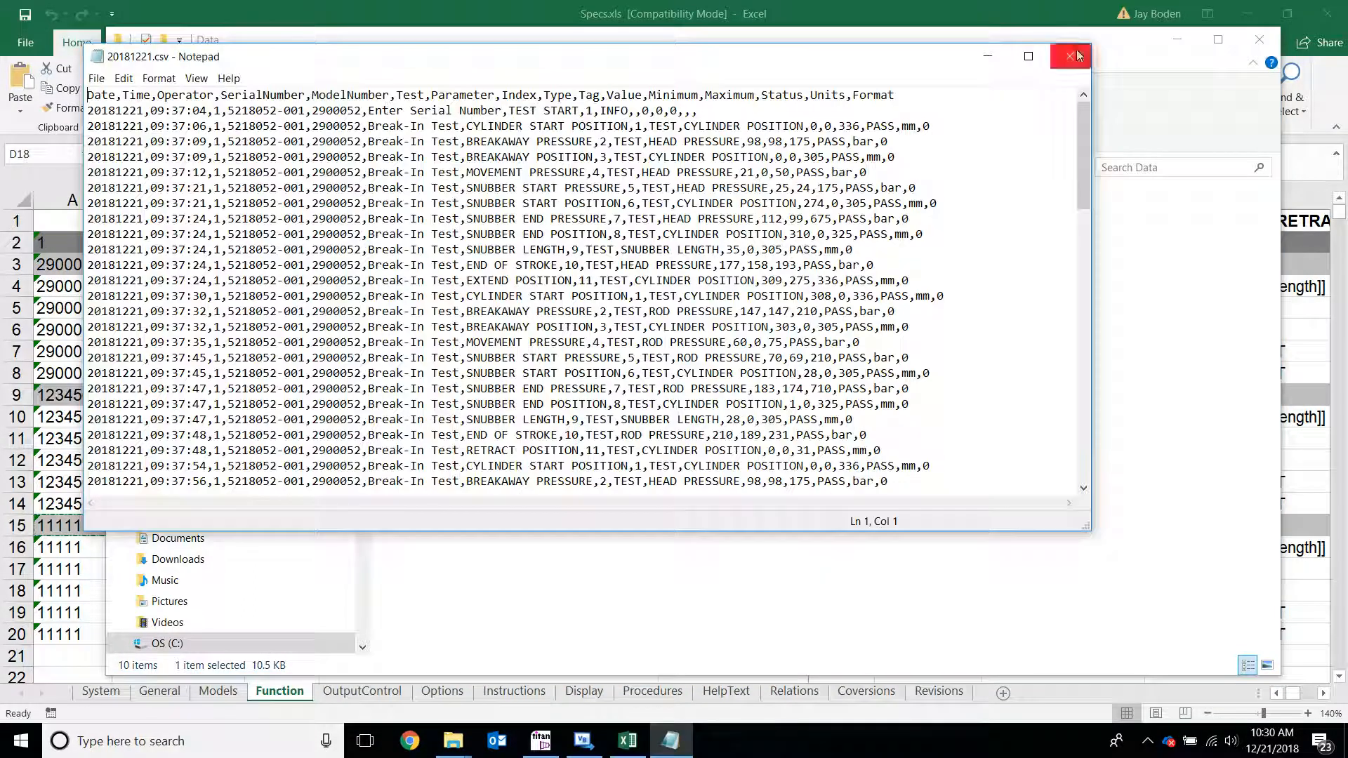
left_click(1071, 56)
Open 20181221.csv in Excel and auto-fit the width of all columns
double_click(445, 395)
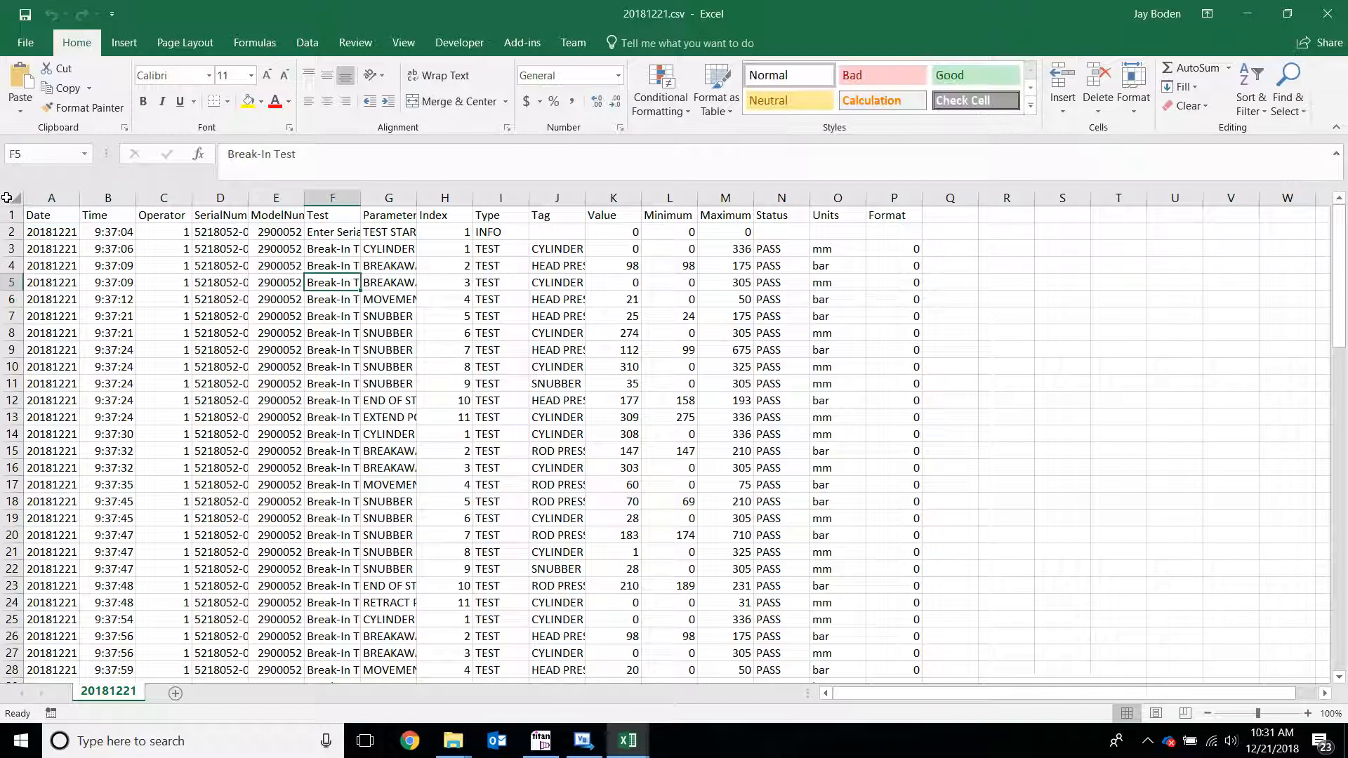
left_click(6, 198)
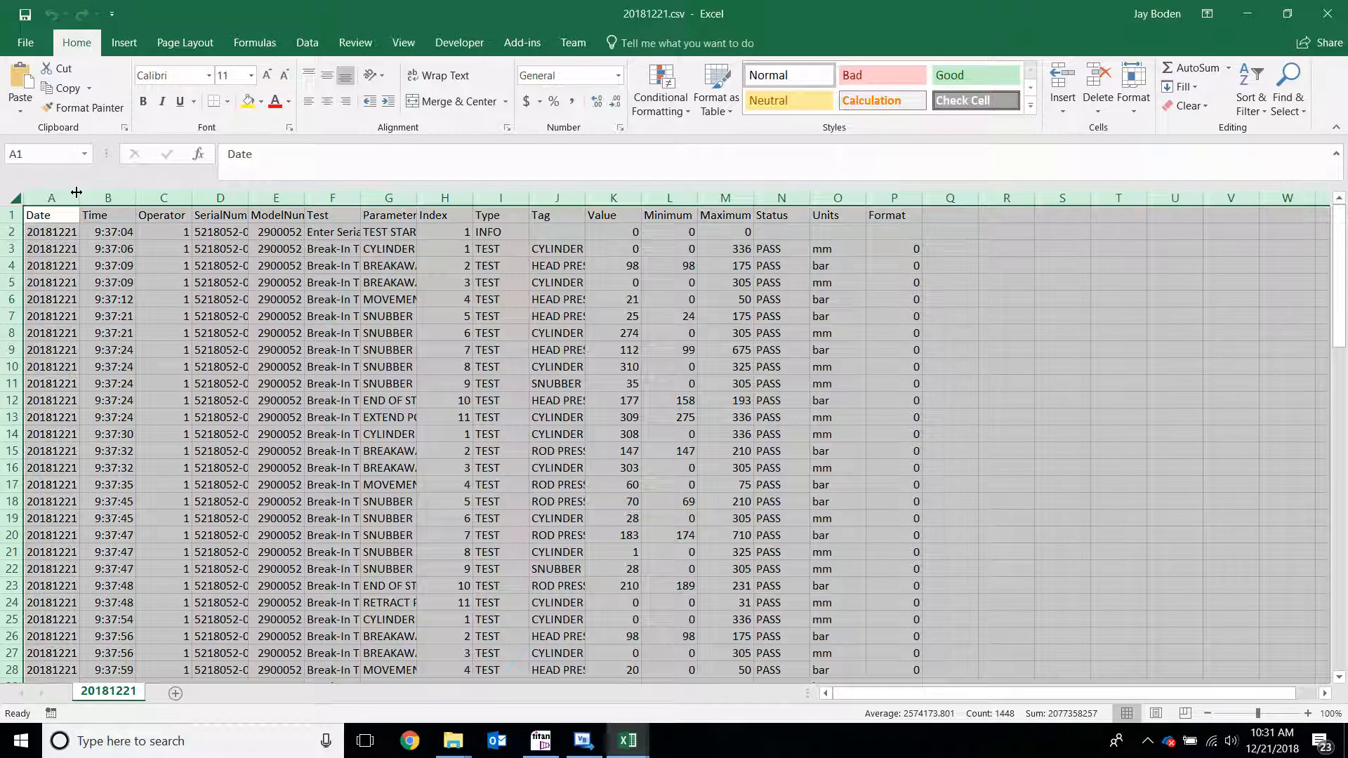
double_click(77, 192)
Highlight the test results from the Test column through the Maximum column, rows 1 to 15
left_click(298, 242)
left_click(500, 244)
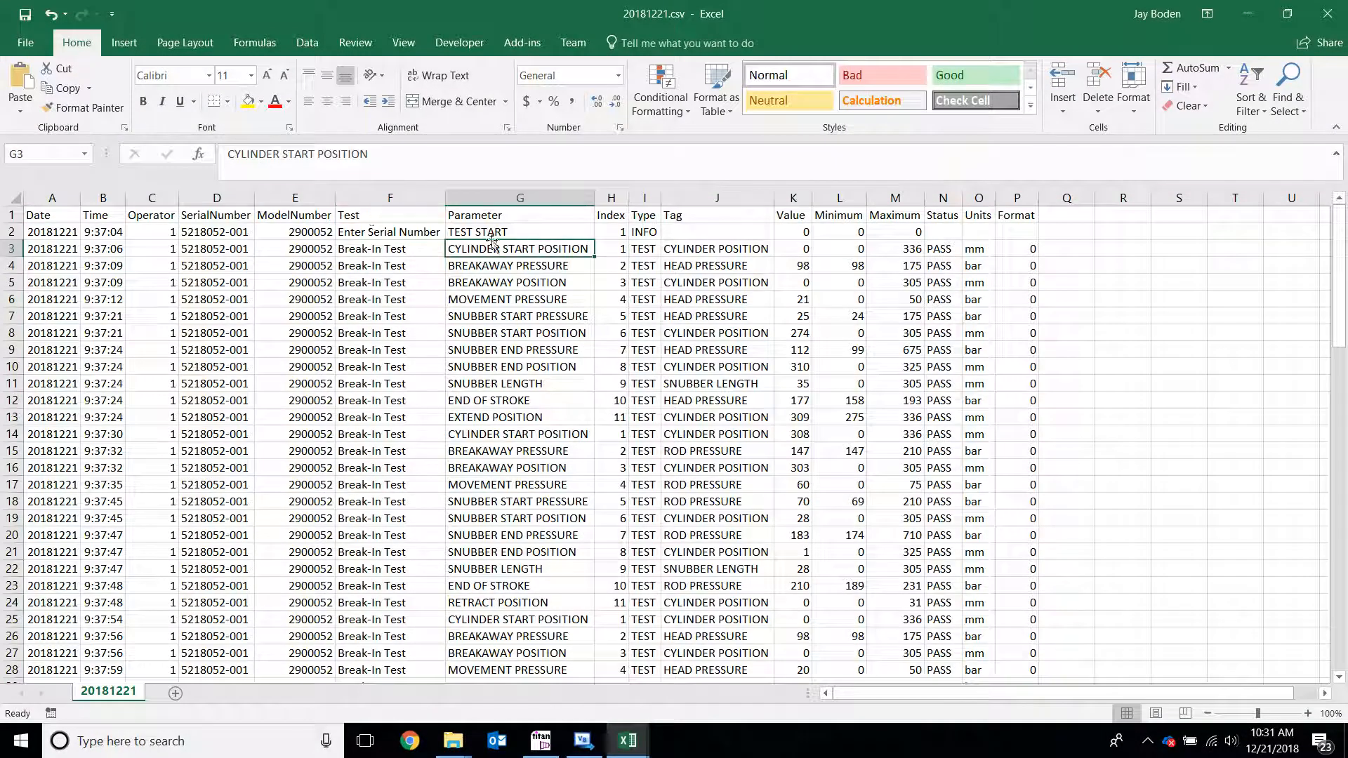
left_click_drag(371, 222, 911, 455)
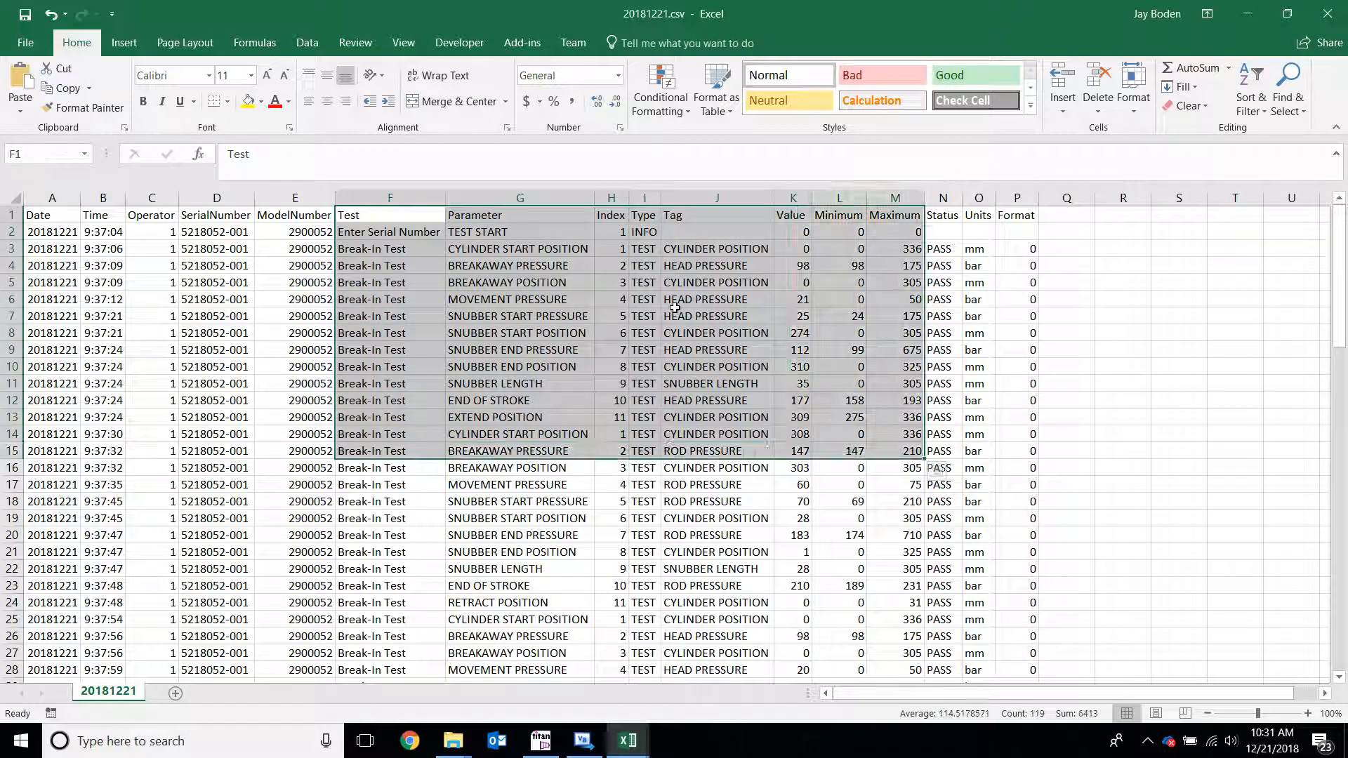
left_click(559, 747)
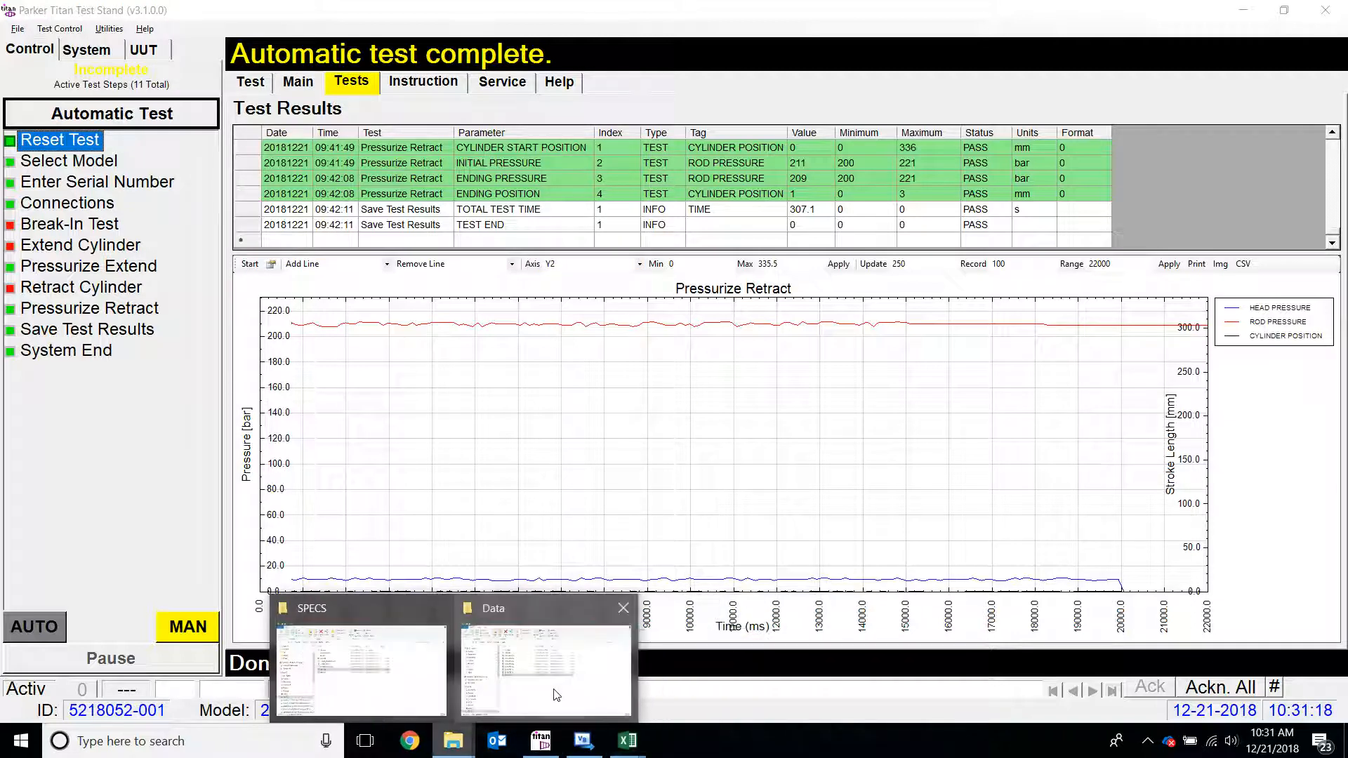
left_click(660, 667)
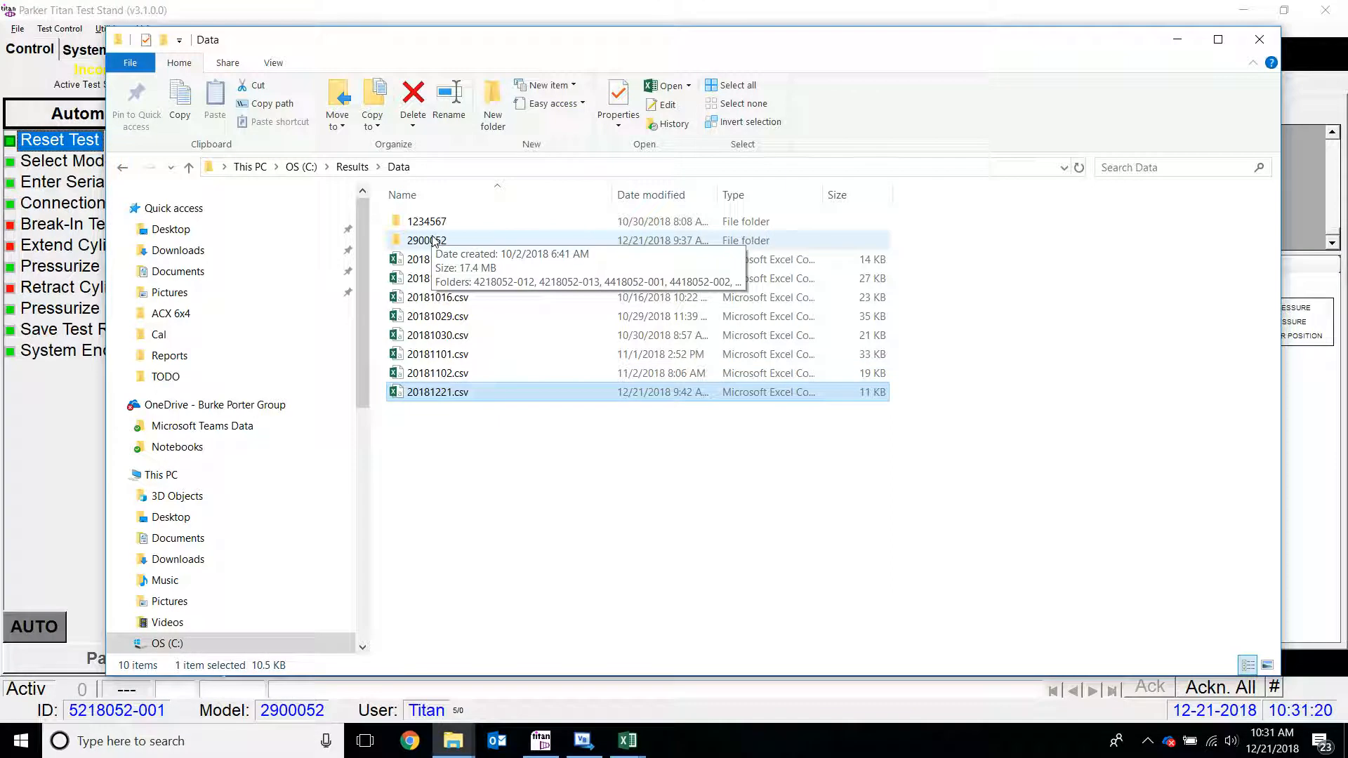
double_click(460, 241)
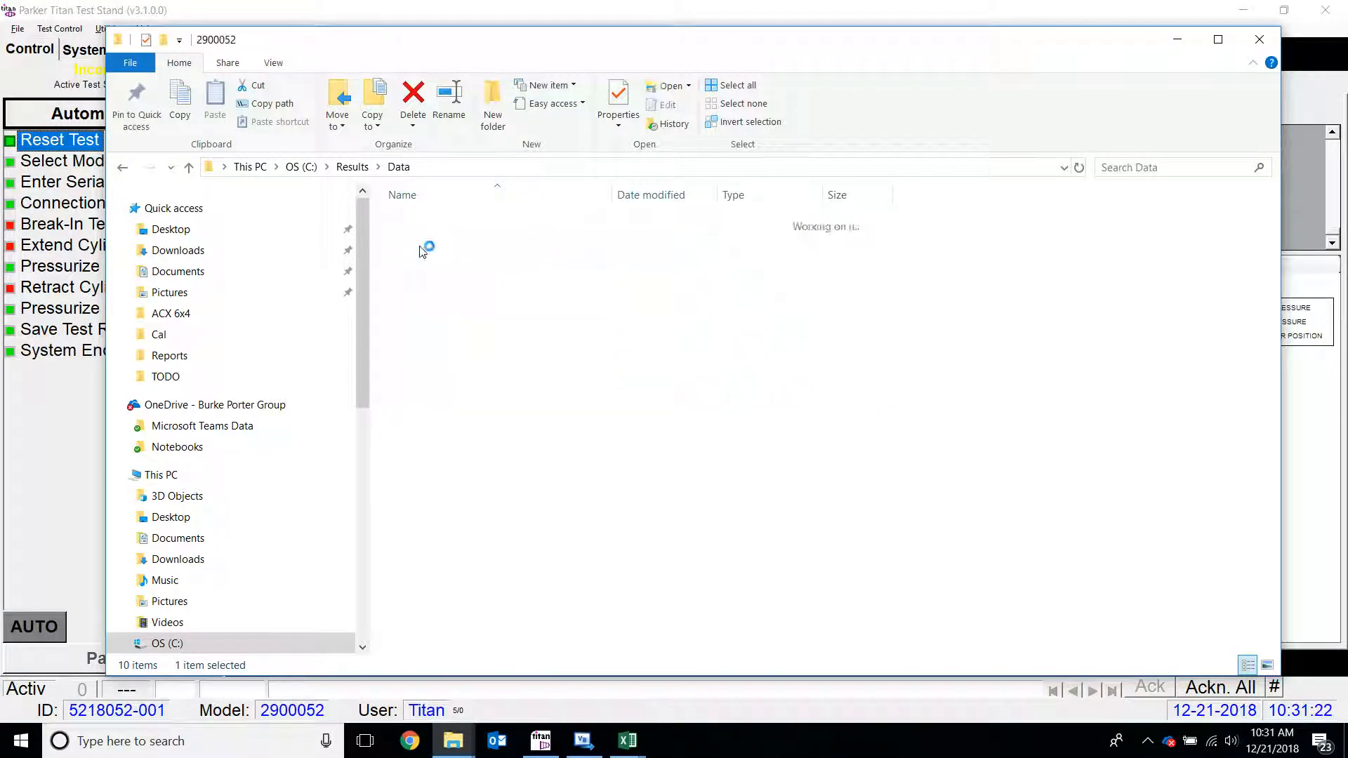
left_click(441, 507)
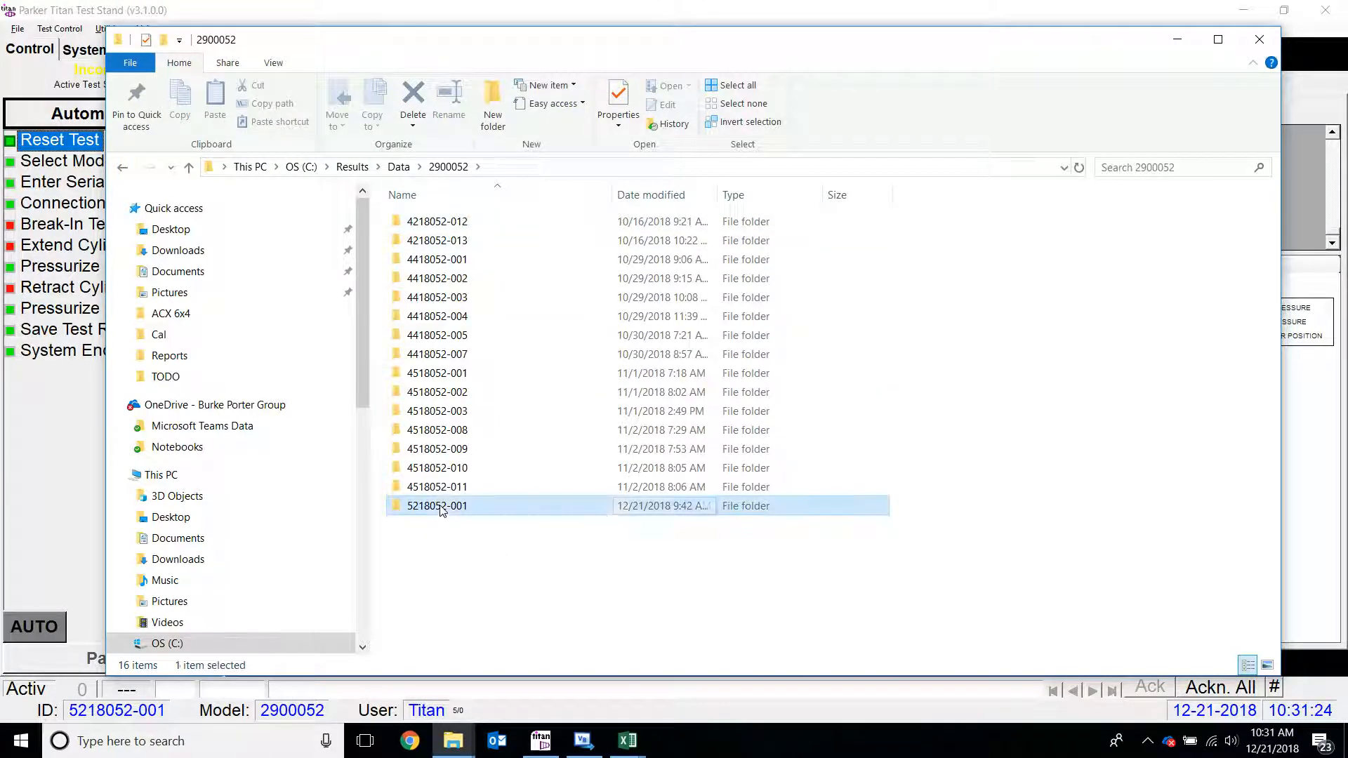
double_click(449, 507)
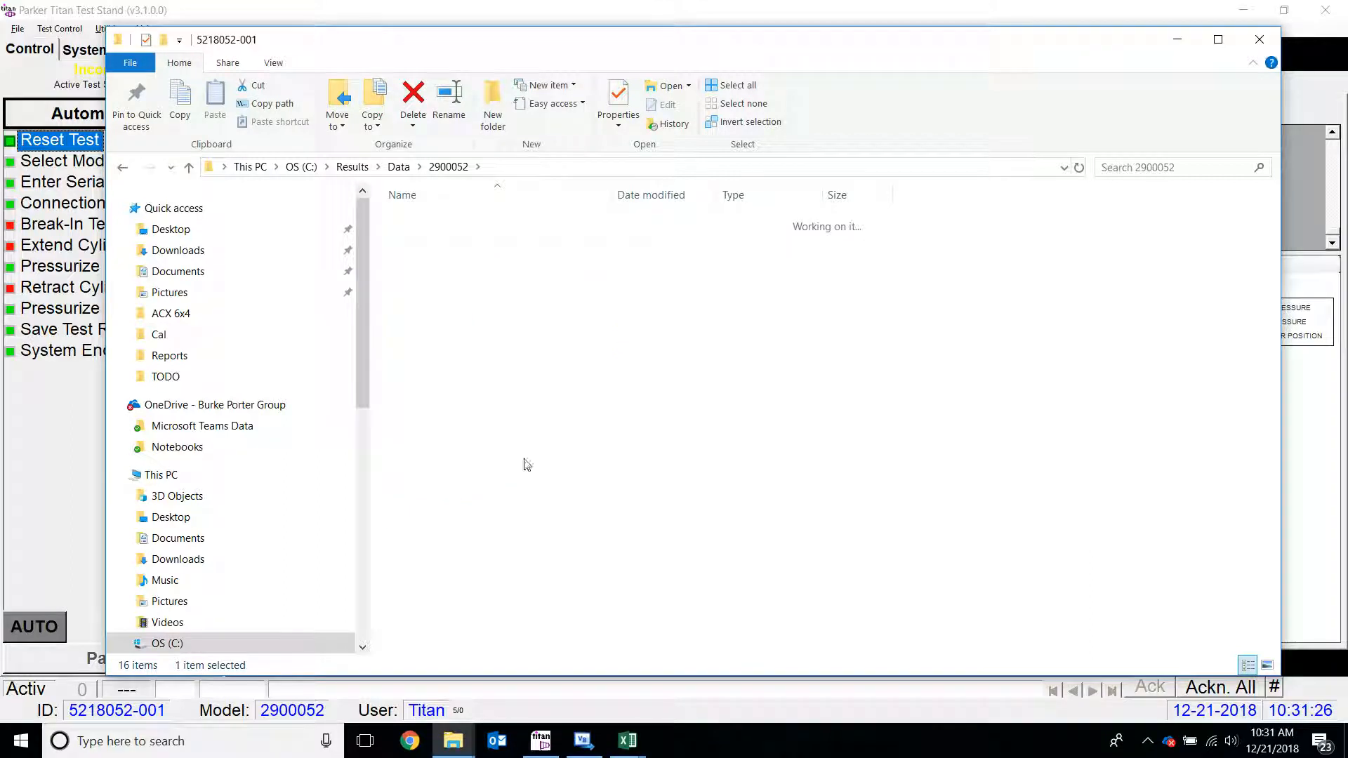
double_click(615, 200)
left_click_drag(476, 51, 574, 121)
double_click(665, 340)
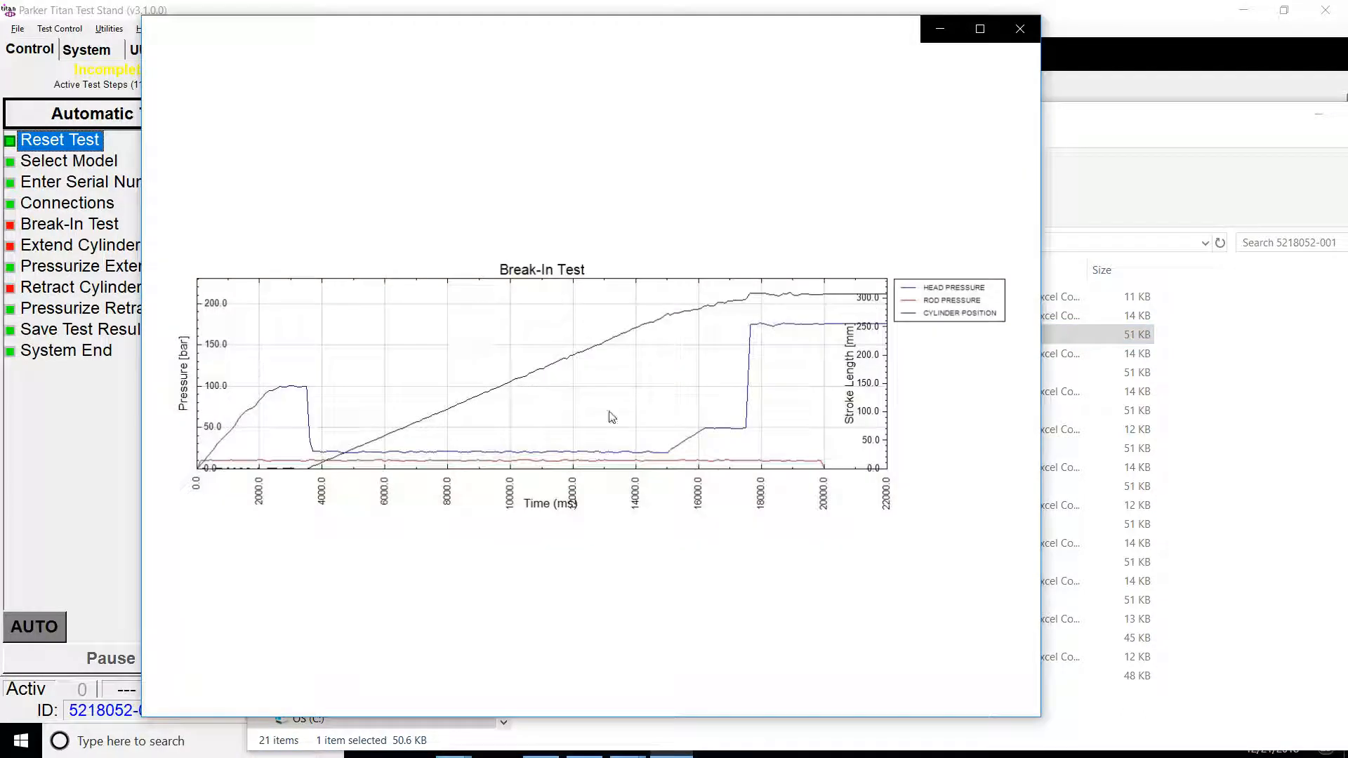
left_click(1016, 42)
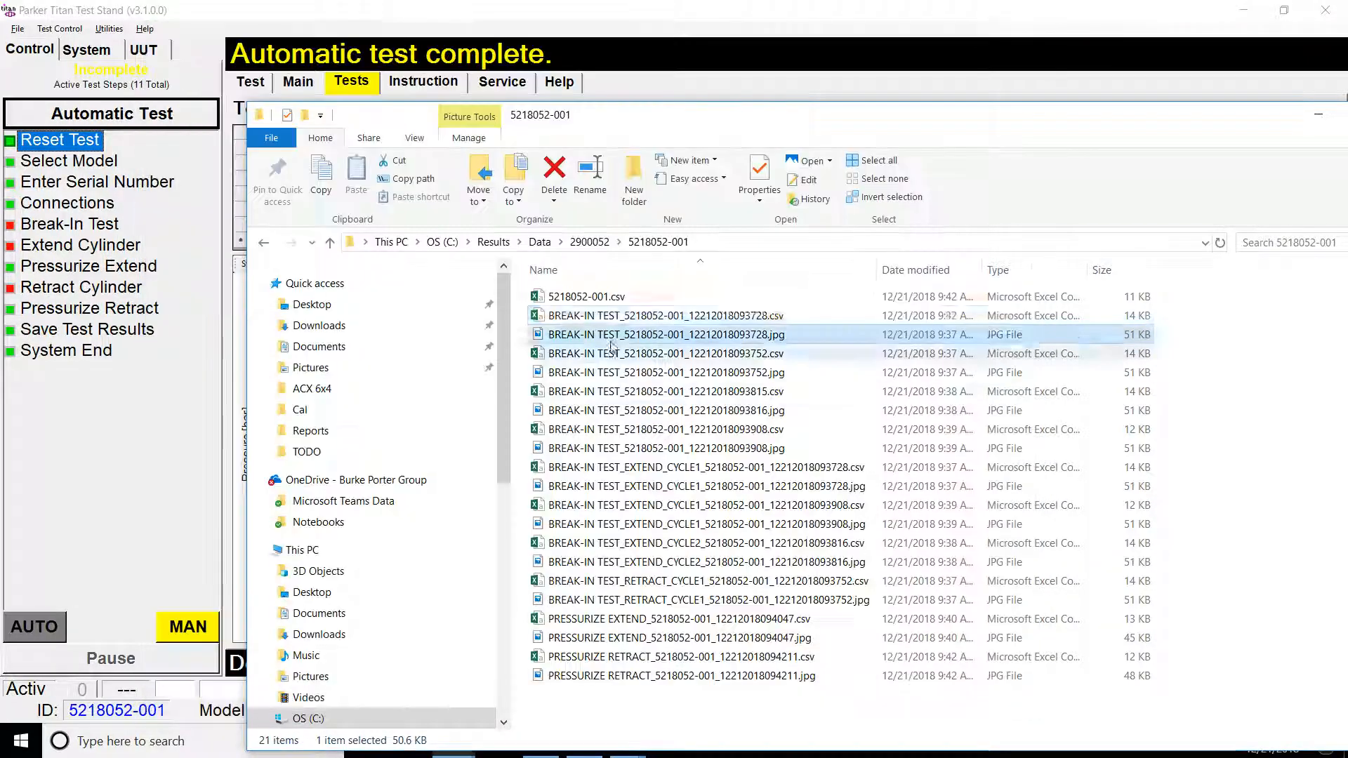
left_click(629, 318)
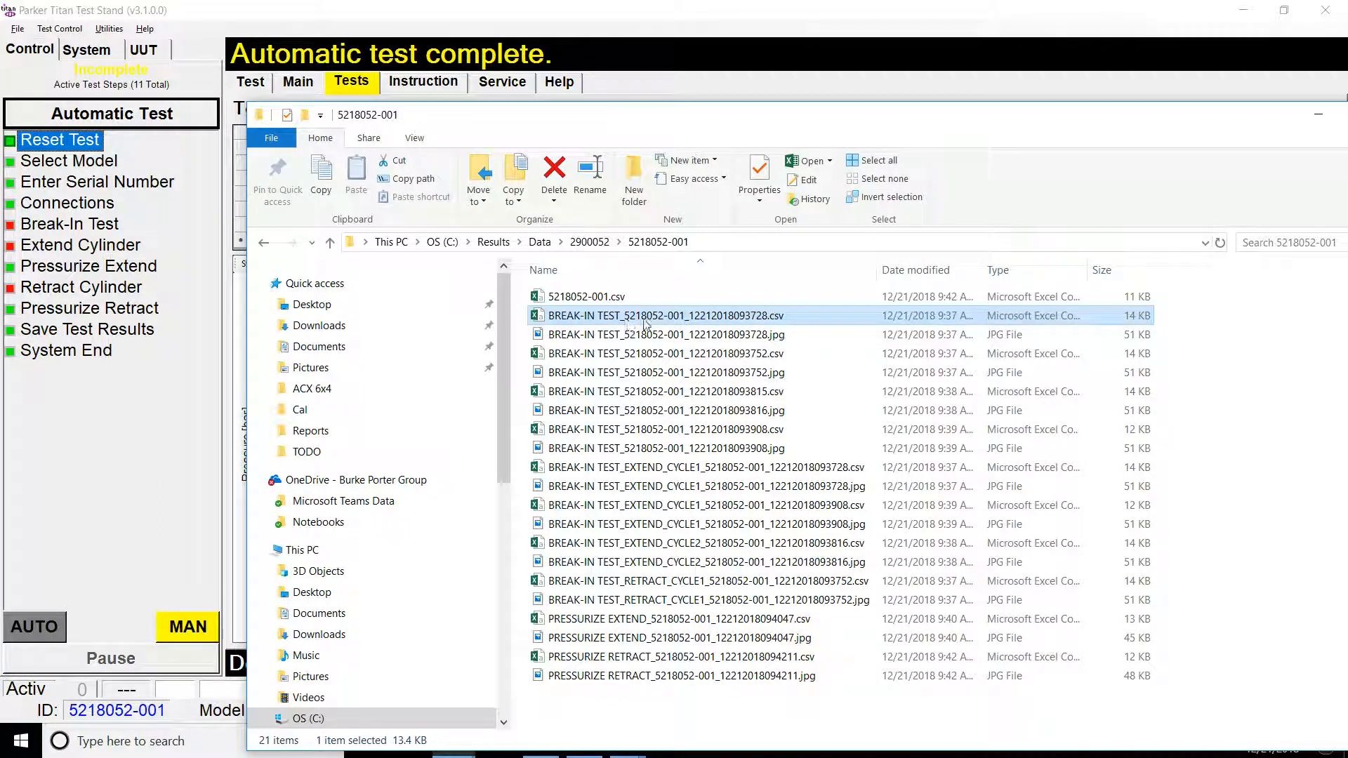
right_click(628, 320)
mouse_move(711, 455)
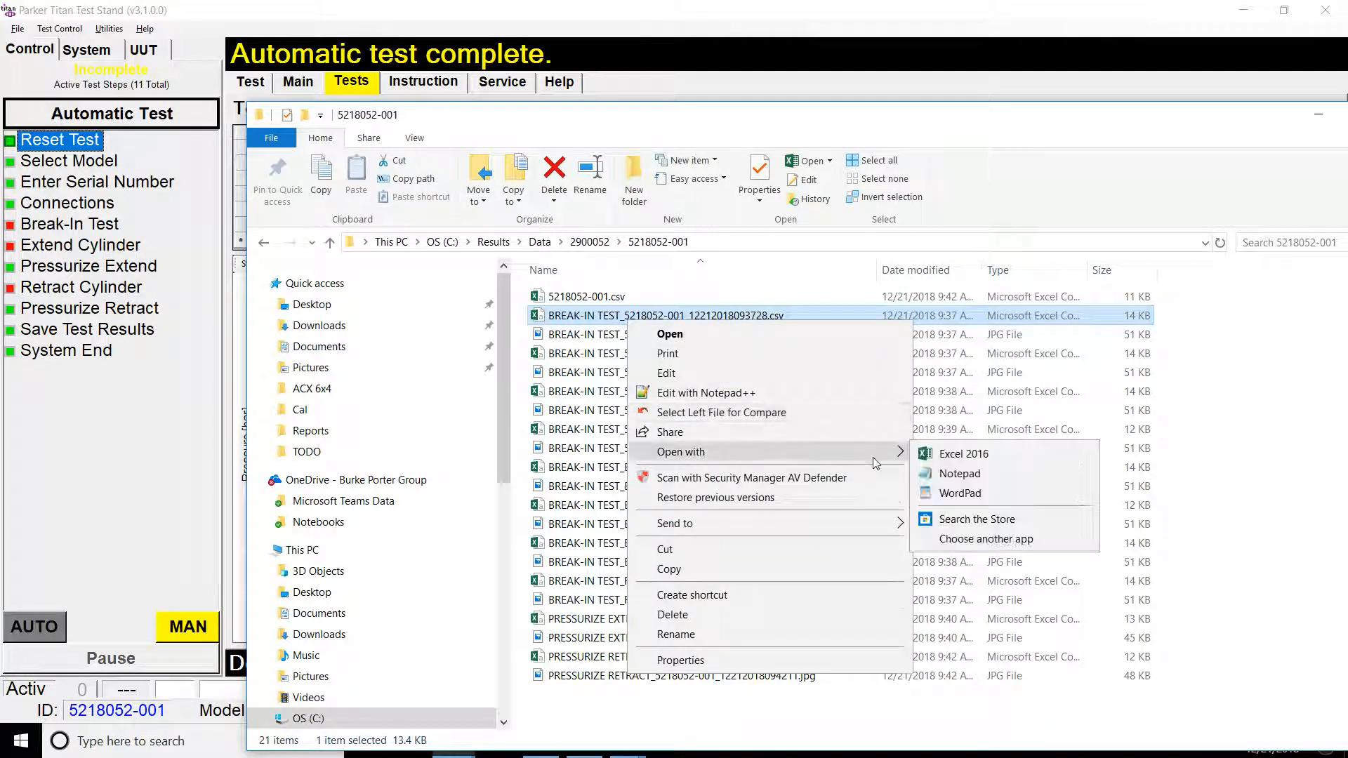
left_click(948, 478)
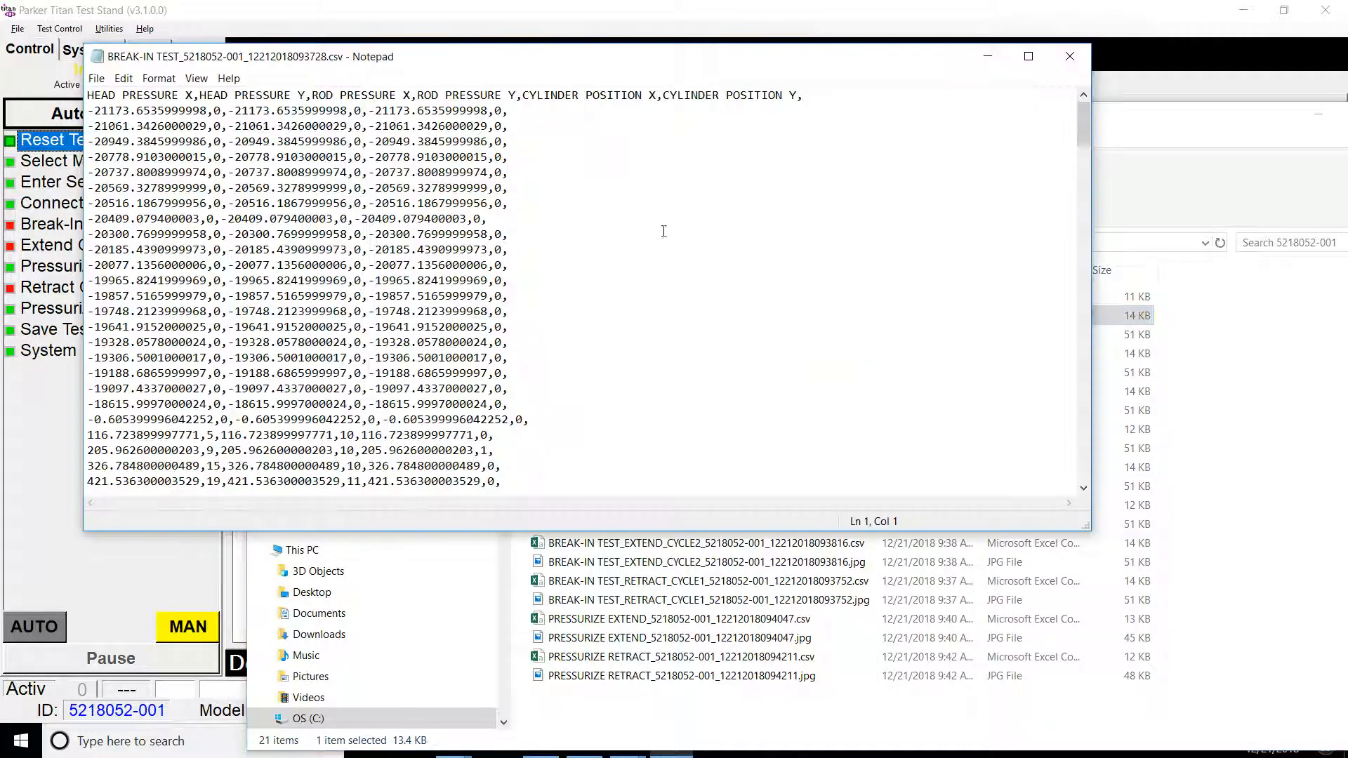
mouse_move(1080, 133)
left_mouse_down()
mouse_move(1118, 432)
mouse_move(1075, 116)
left_mouse_up()
left_click(1070, 57)
left_click_drag(867, 123, 736, 99)
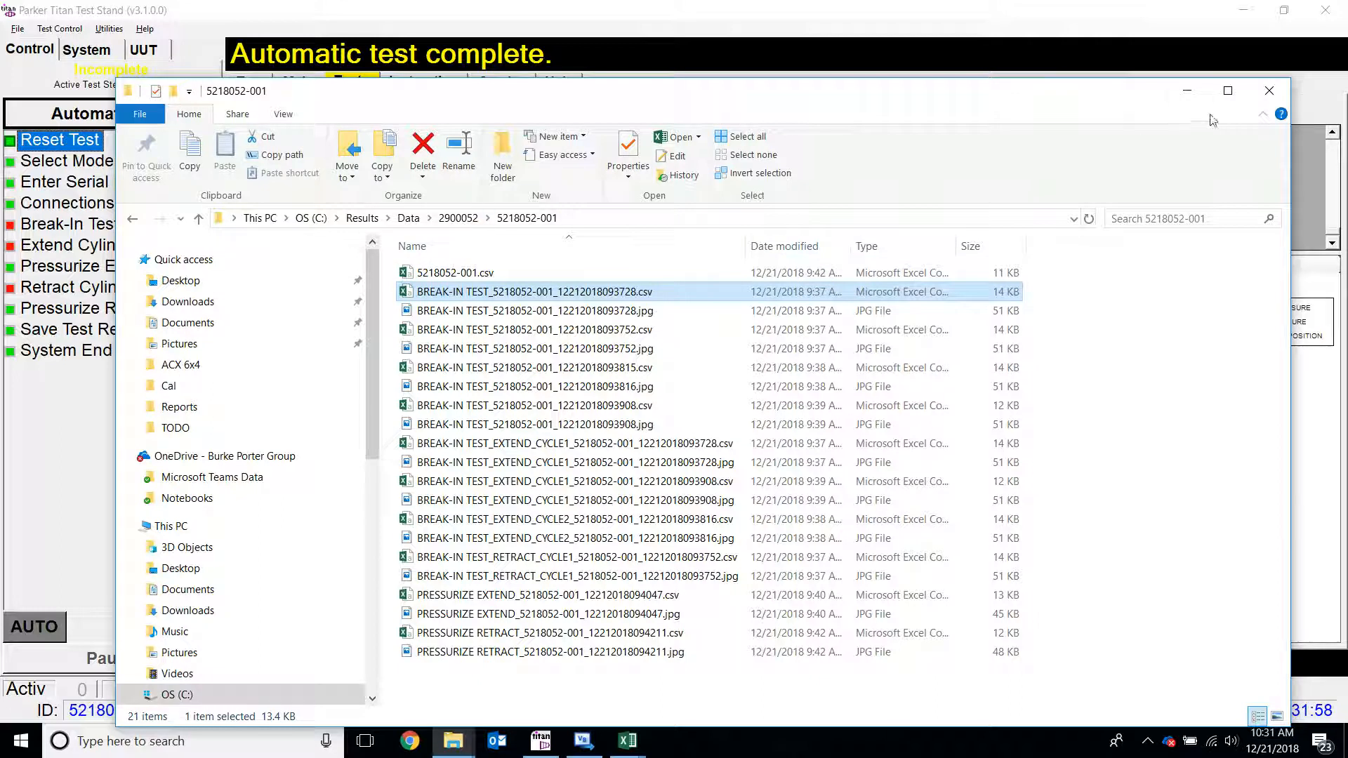
left_click(1268, 91)
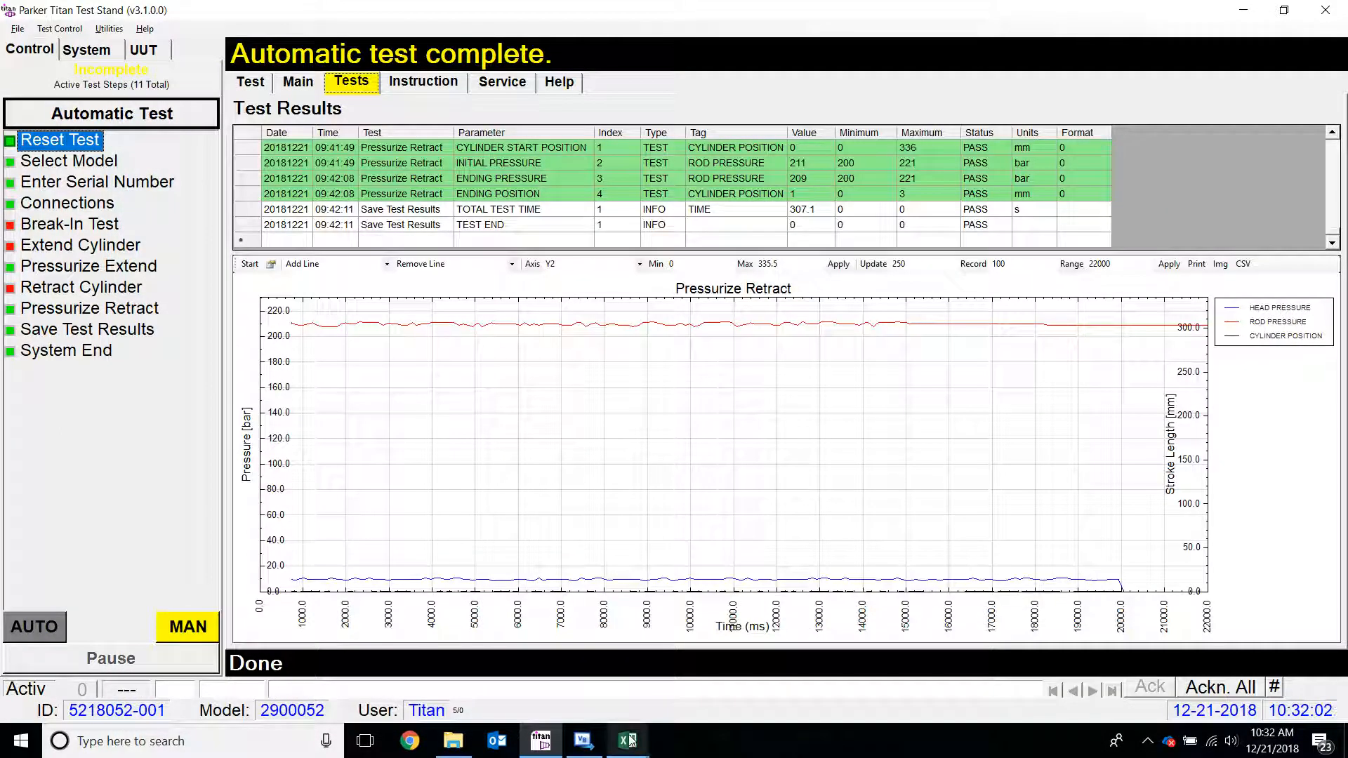
mouse_move(627, 742)
left_click(773, 632)
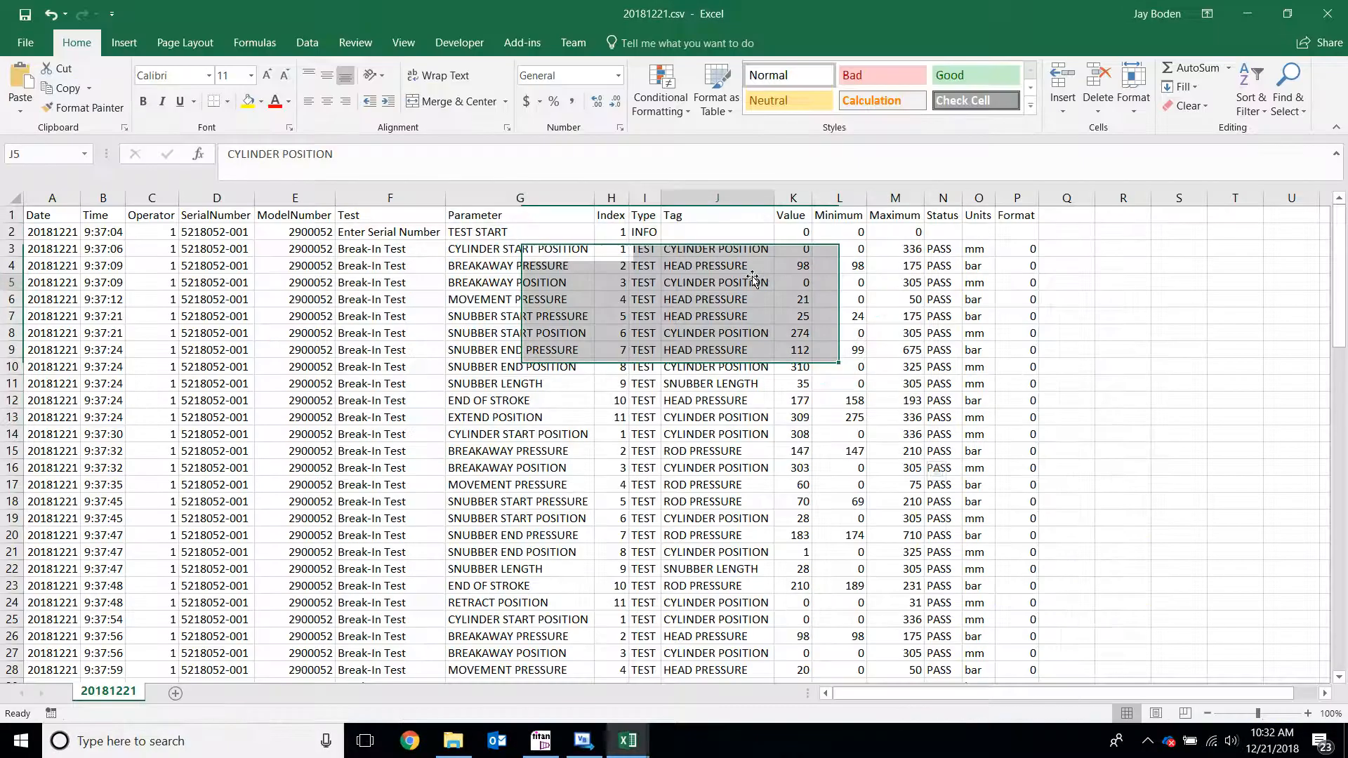
left_click(1322, 21)
left_click(692, 397)
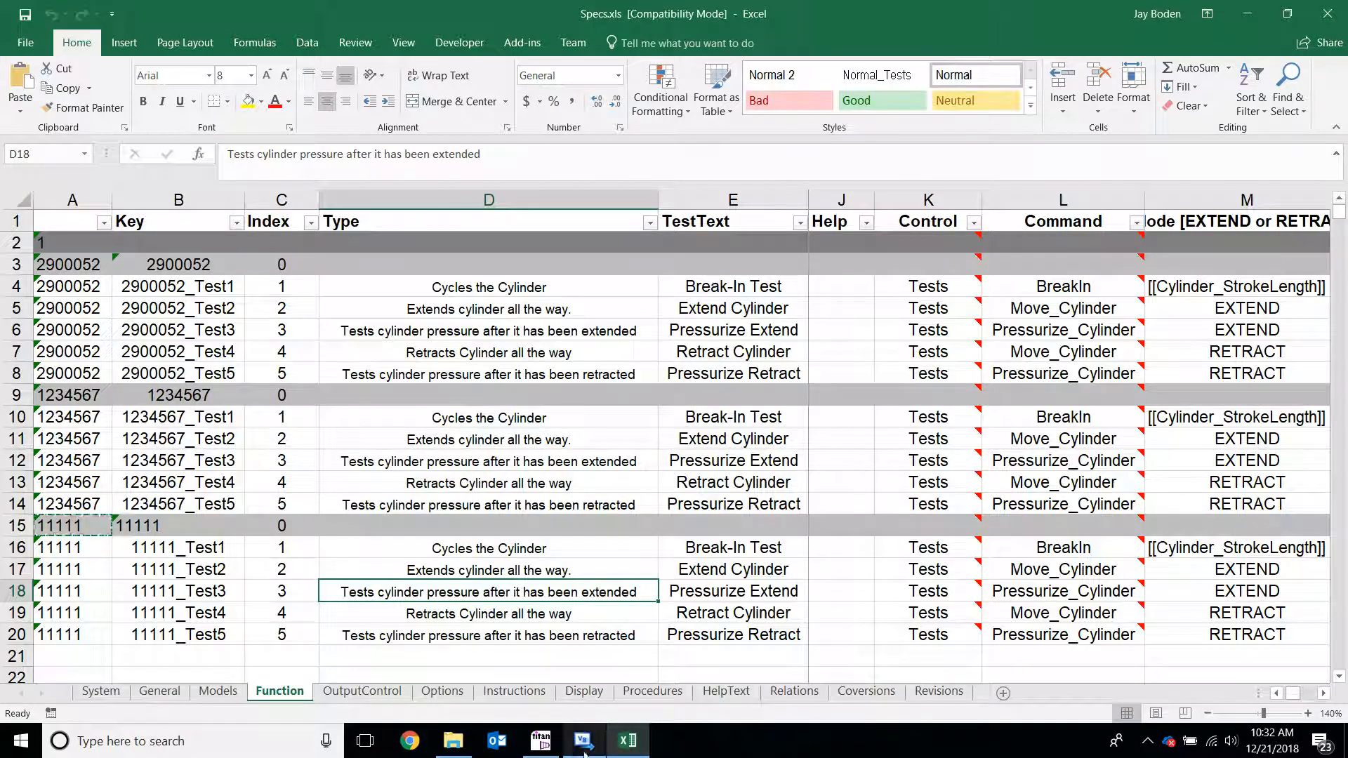
Switch to the _CustomControls project in Visual Basic 2010 Express and look through its source files, from ctrlSystemTab.vb to modResults.vb
left_click(555, 748)
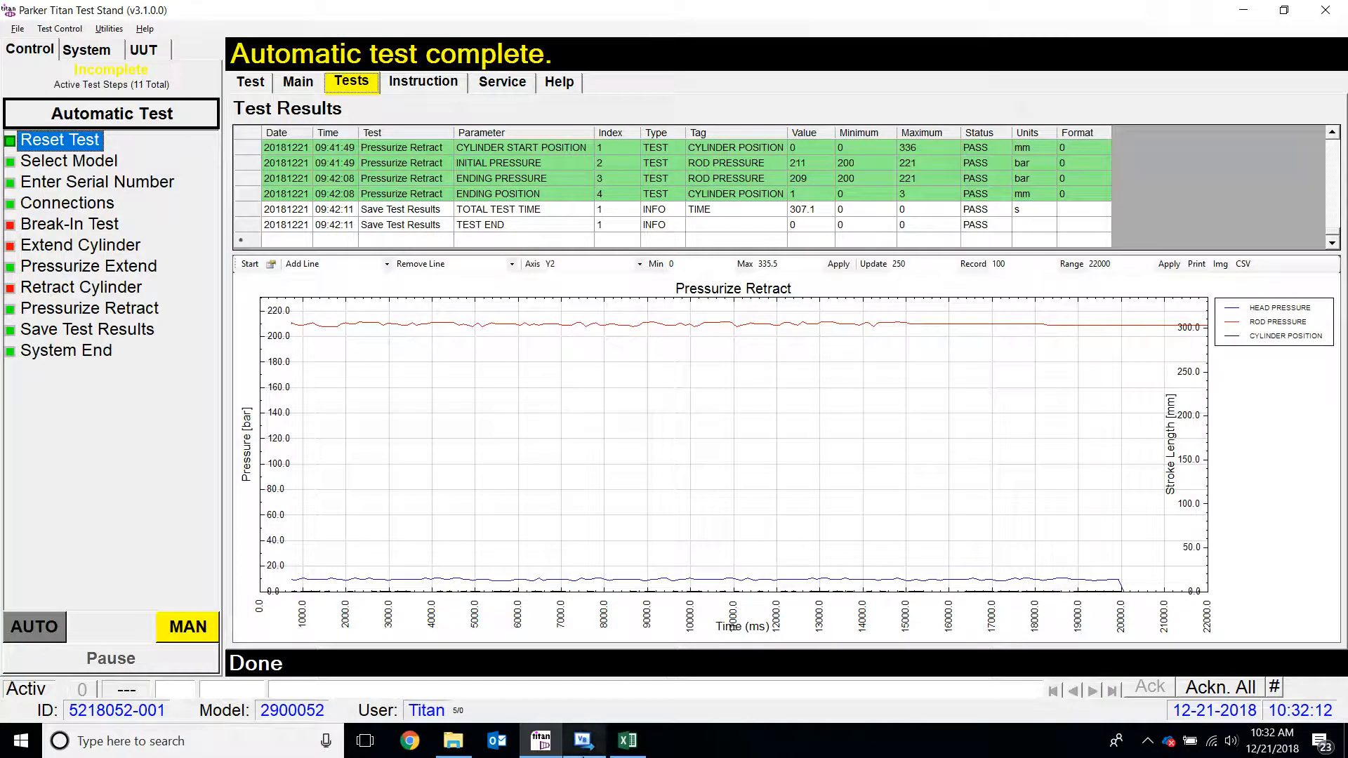
left_click(582, 741)
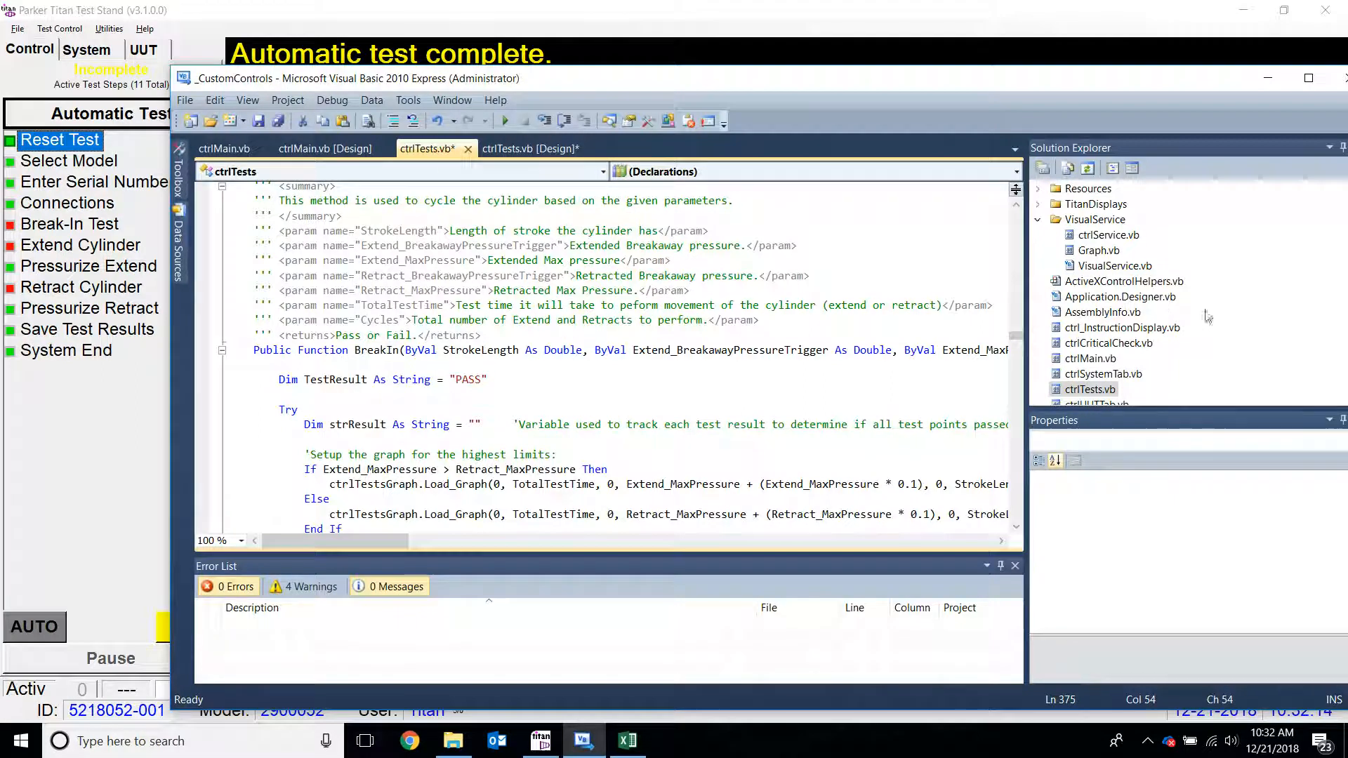
left_click(1099, 374)
scroll(1099, 372, "down", 4)
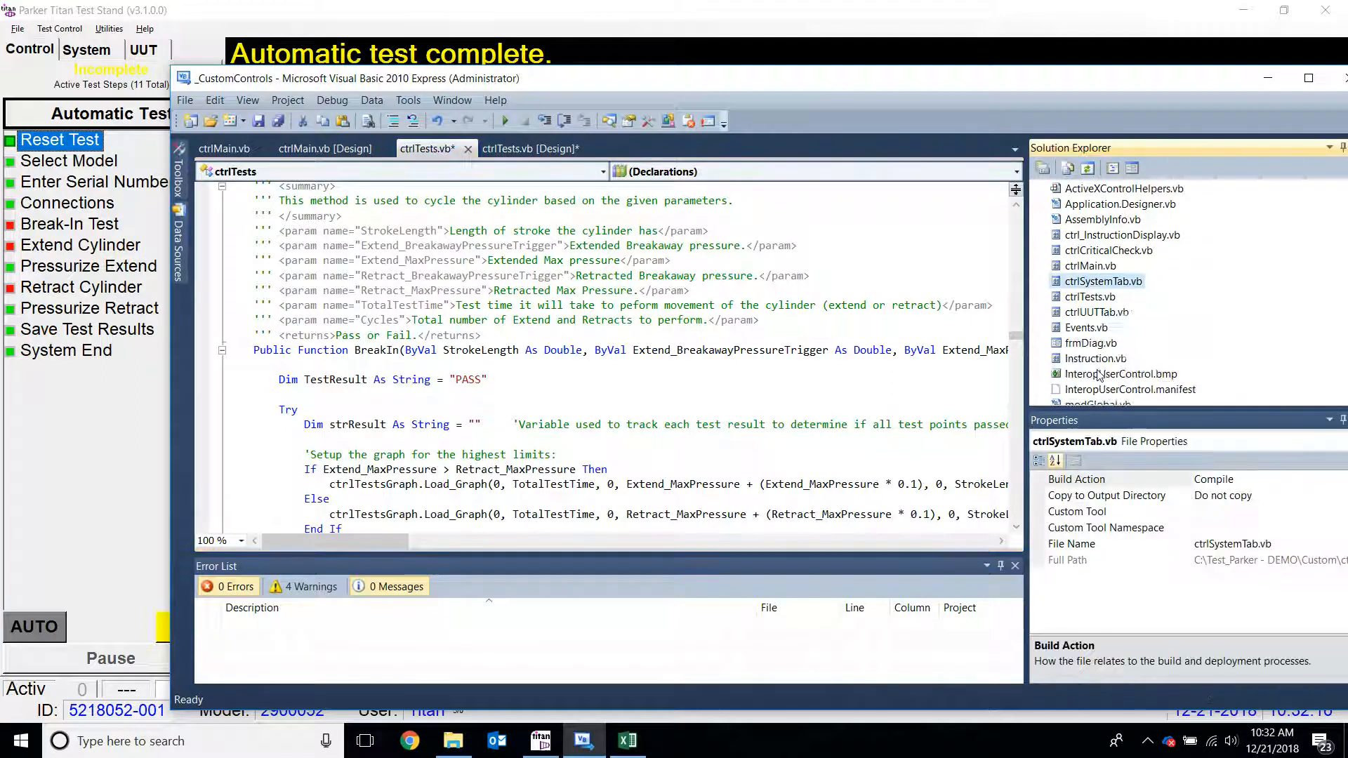
left_click(1099, 360)
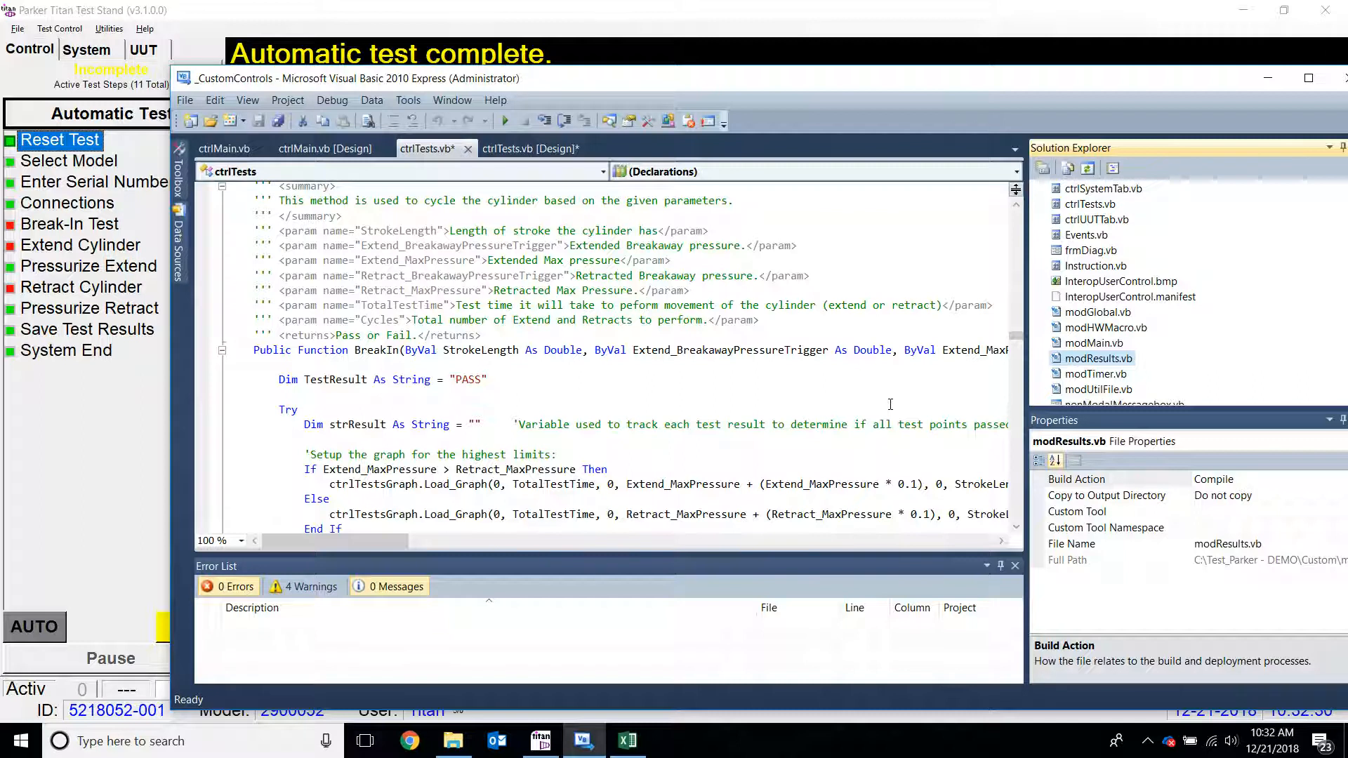
Reposition the Visual Basic window and review the BreakIn function's code in ctrlTests.vb
left_click_drag(990, 79, 899, 59)
left_click(762, 339)
scroll(773, 372, "down", 2)
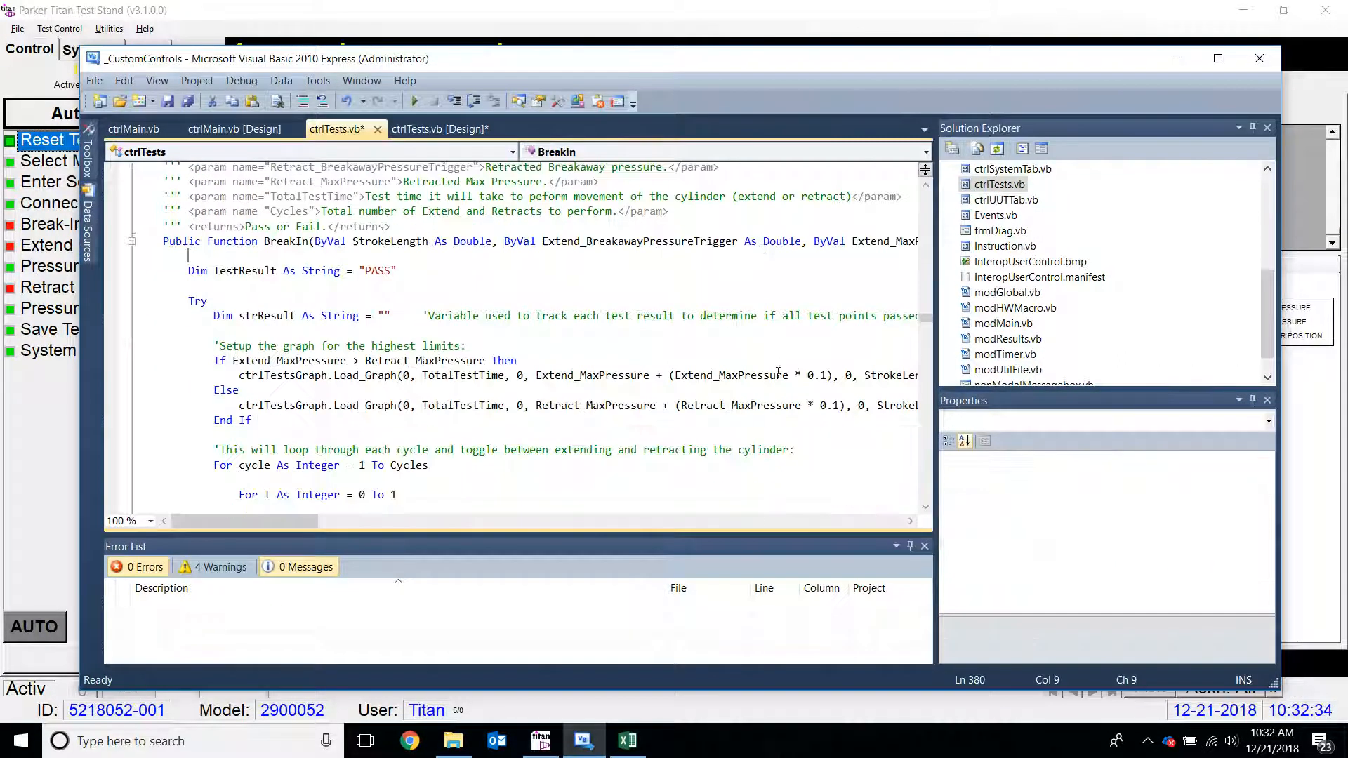